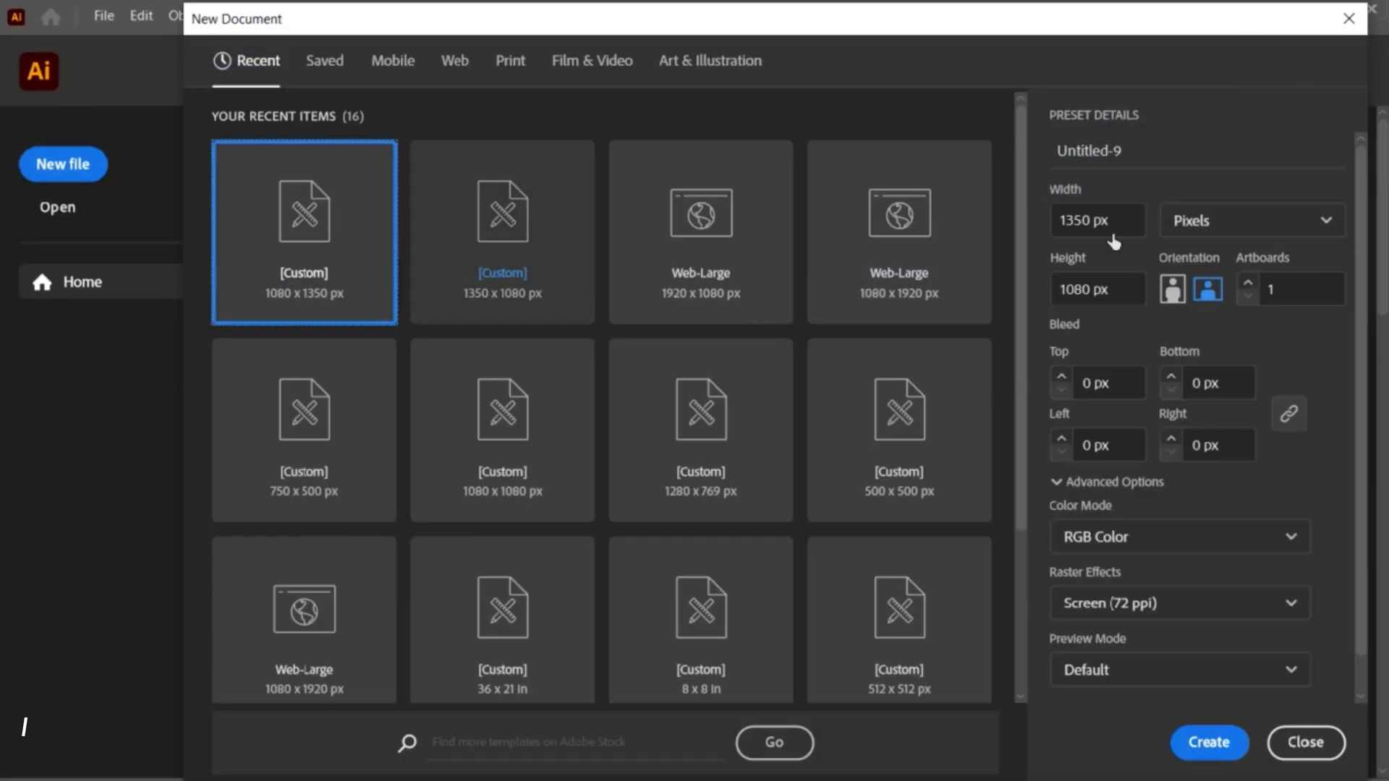
# Step: Create a new 1080 × 1350 px portrait document
pyautogui.click(1171, 308)
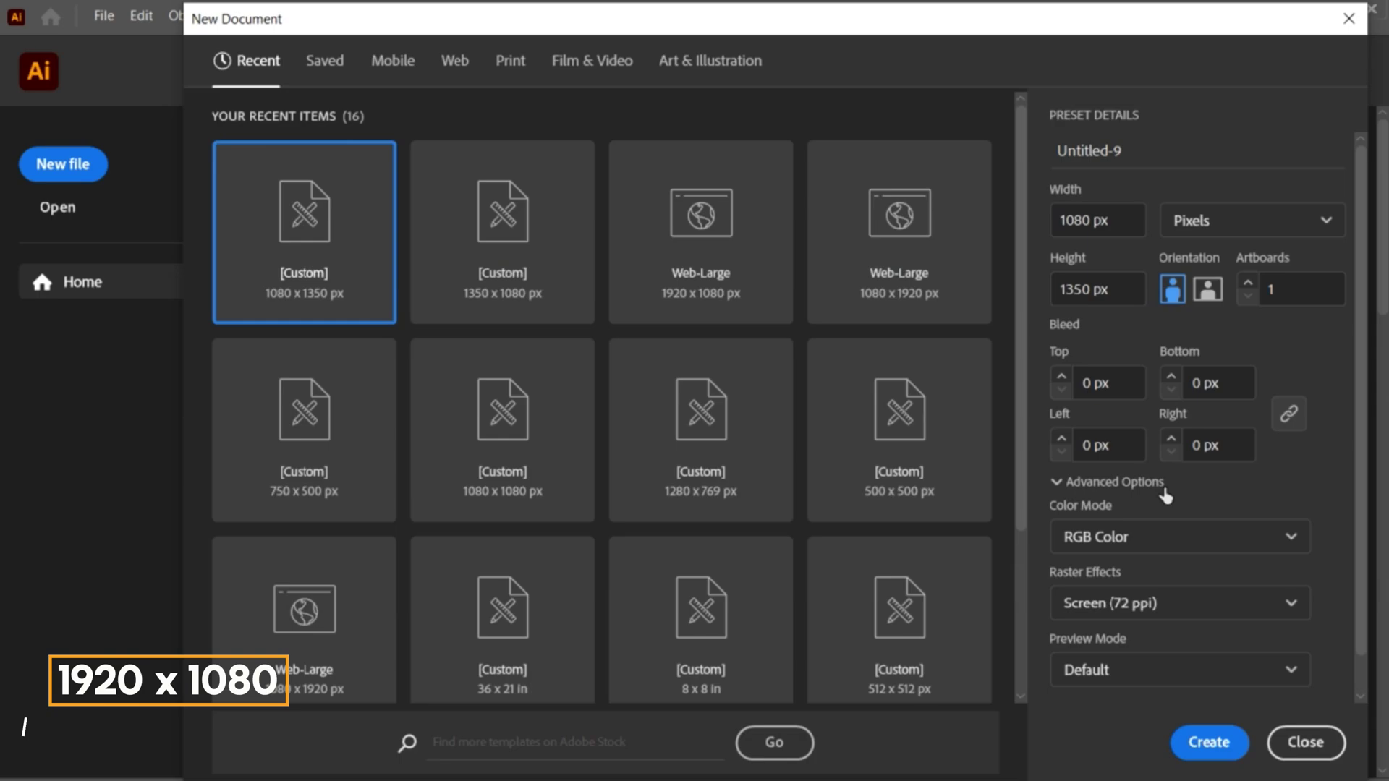
pyautogui.click(1202, 743)
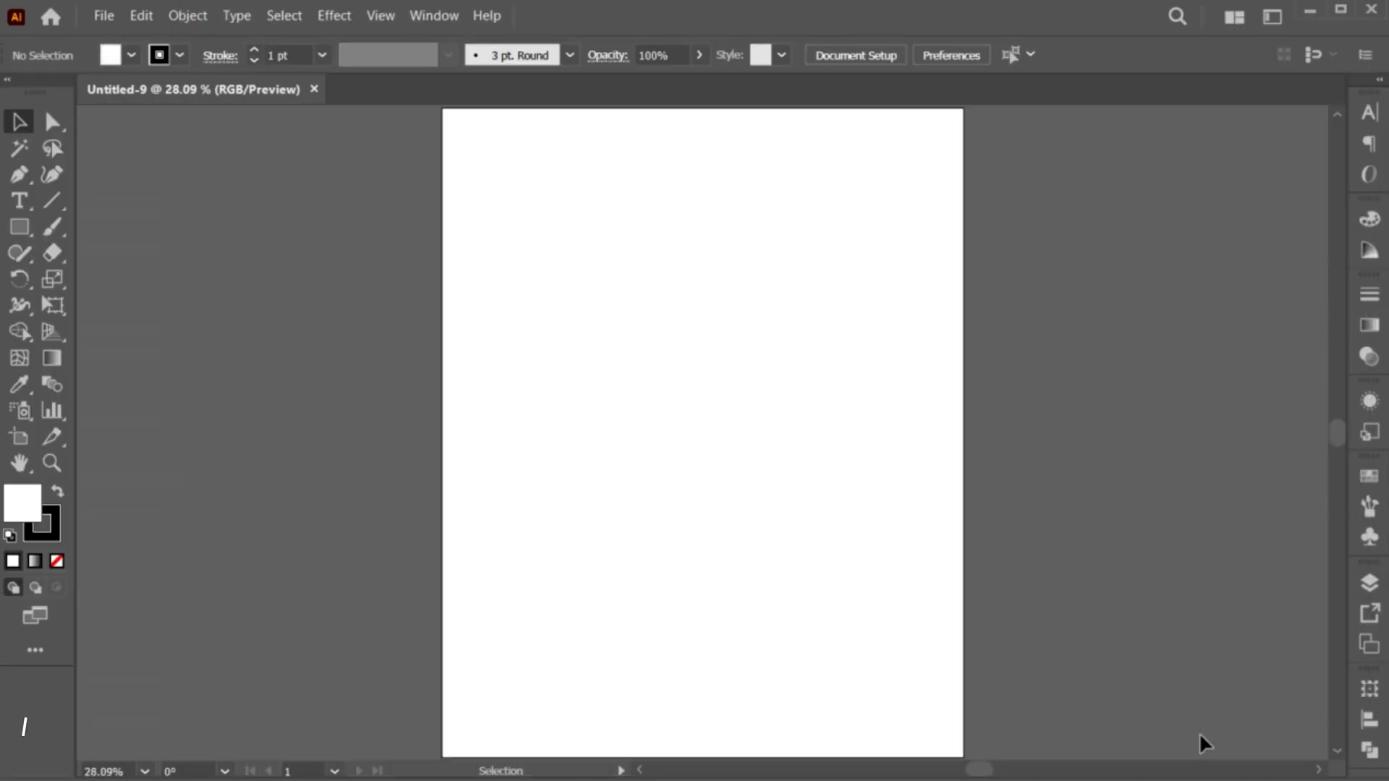
# Step: Place a 72 pt text object on the artboard reading 'sunday'
pyautogui.click(29, 204)
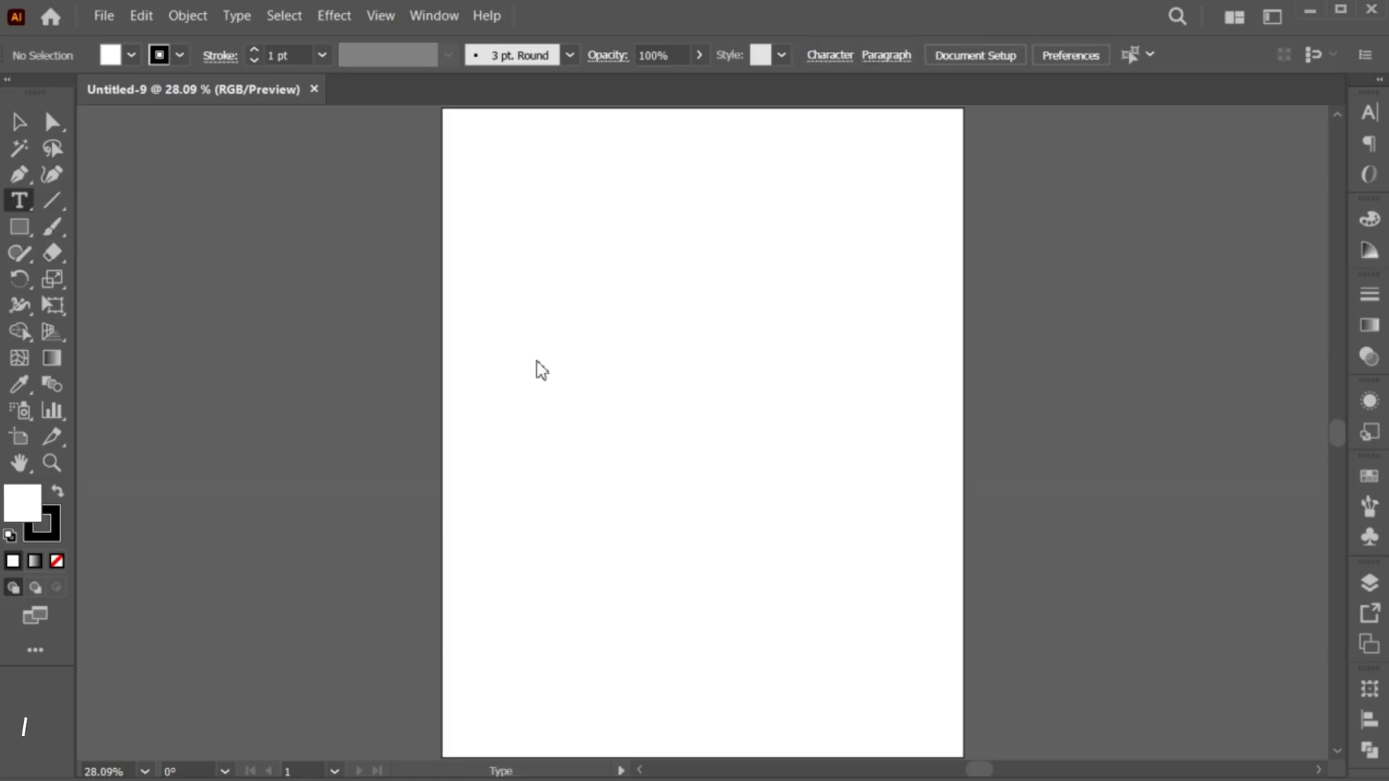
pyautogui.click(598, 383)
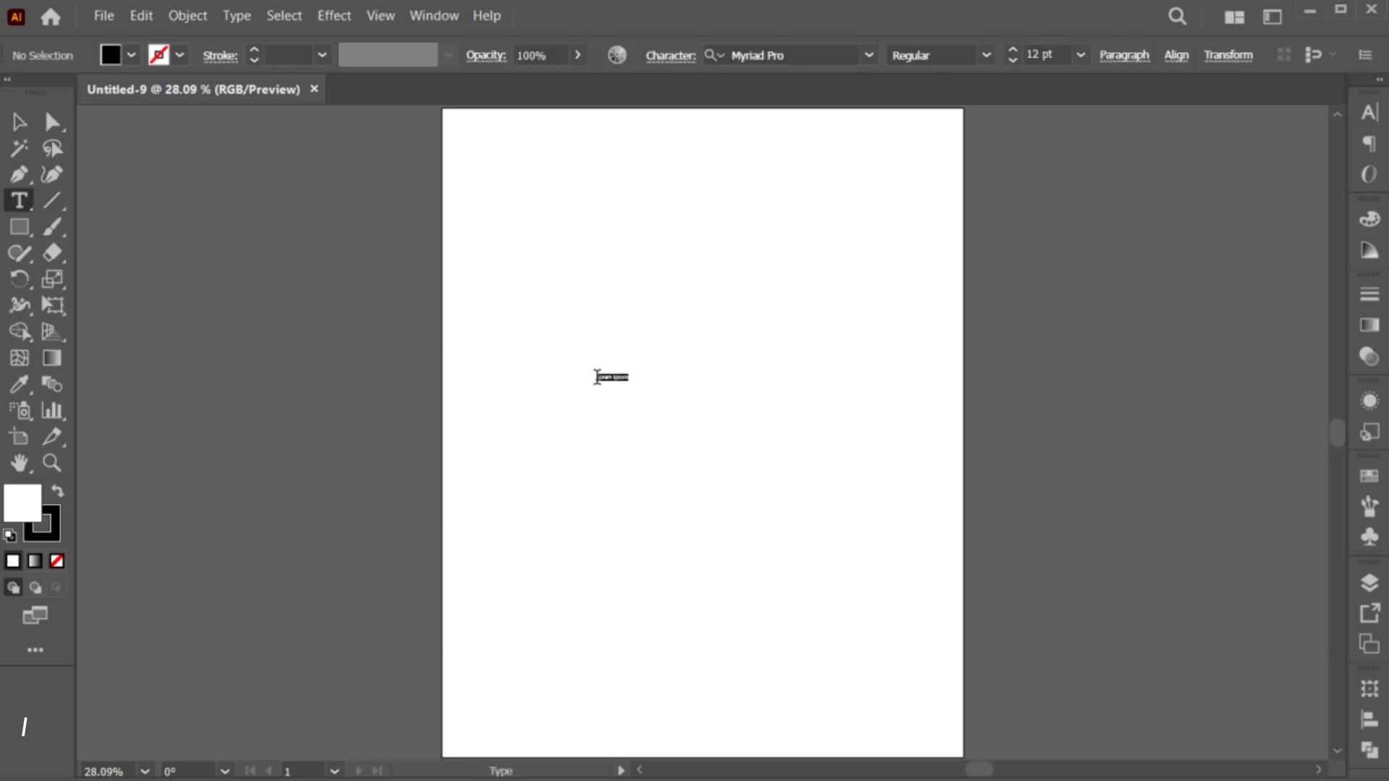
pyautogui.click(1079, 55)
pyautogui.click(1139, 445)
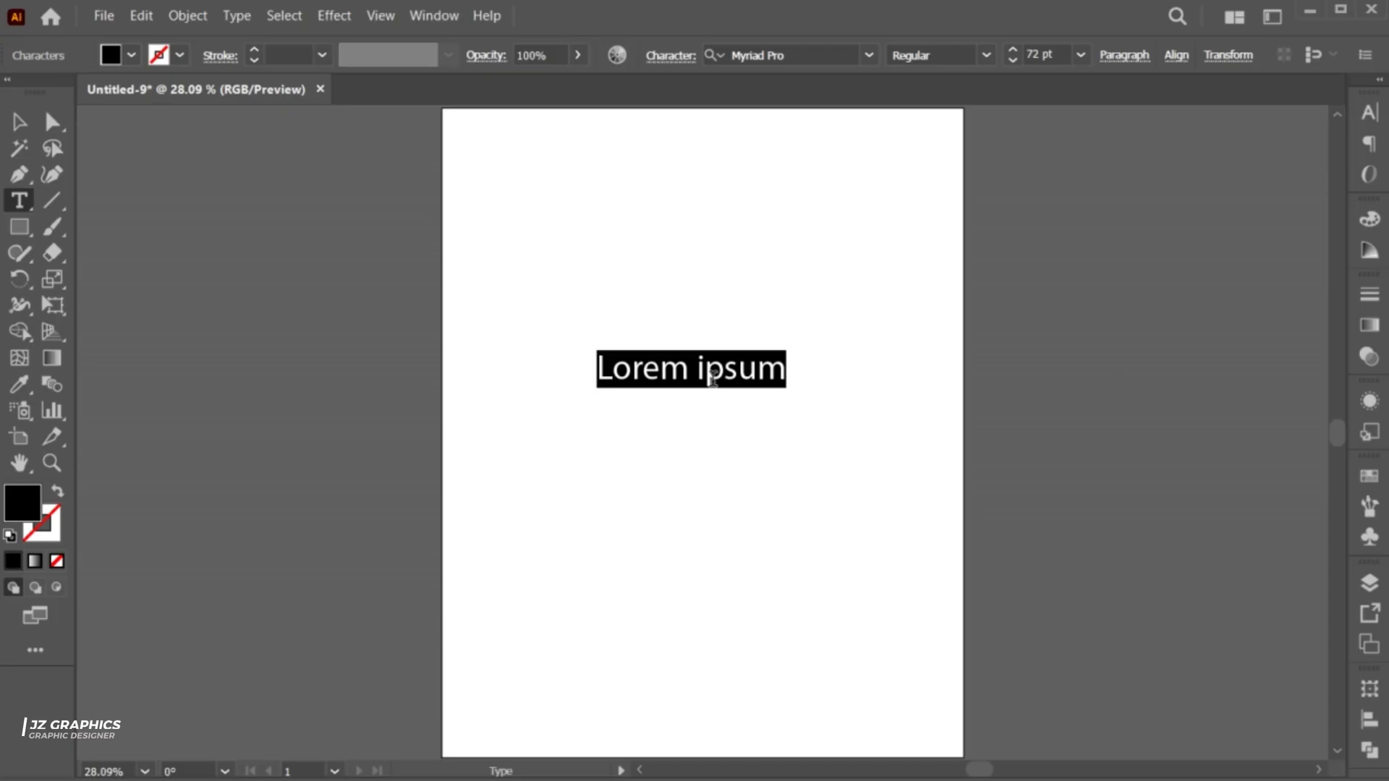
pyautogui.write('sunday')
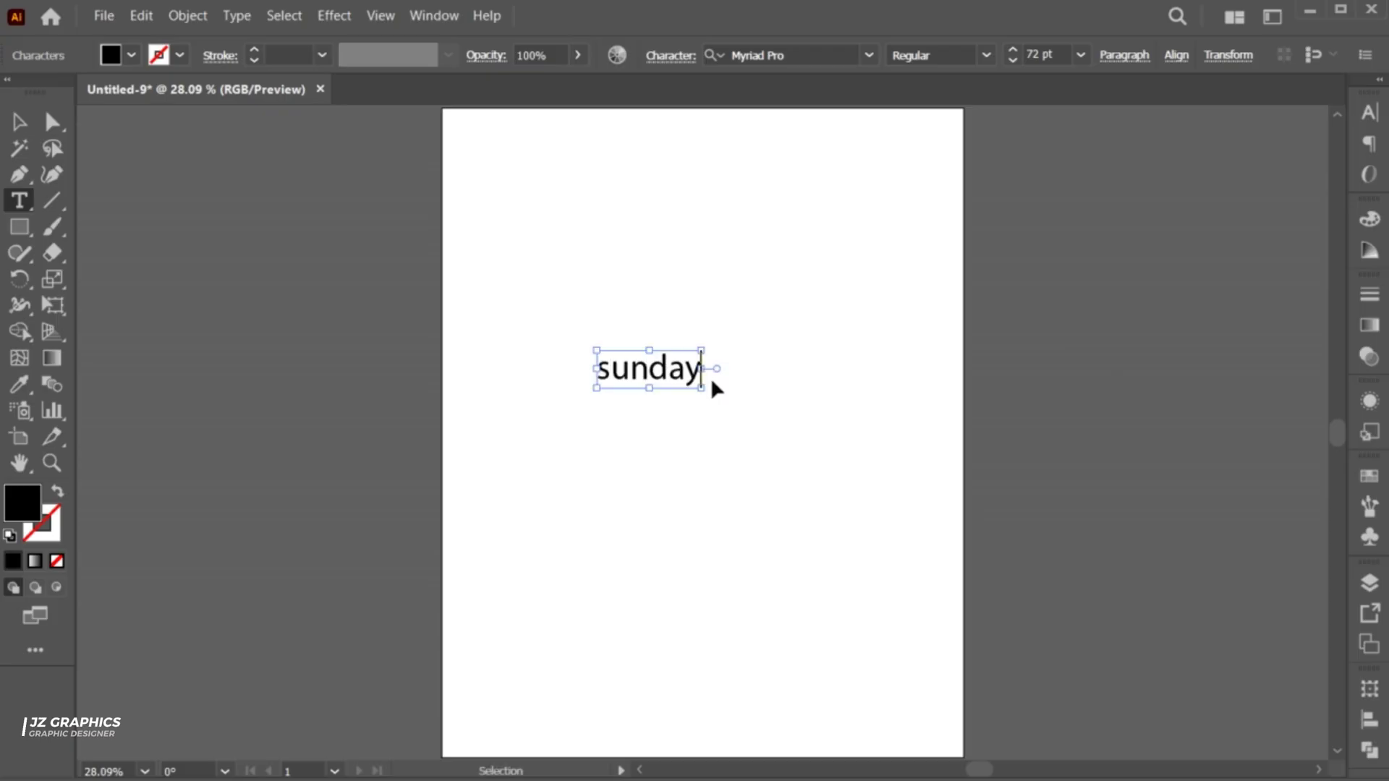
# Step: Set 'sunday' in The Constellation font, then enlarge it and shift it right and down
pyautogui.hotkey('ctrl', 'a')
pyautogui.click(803, 56)
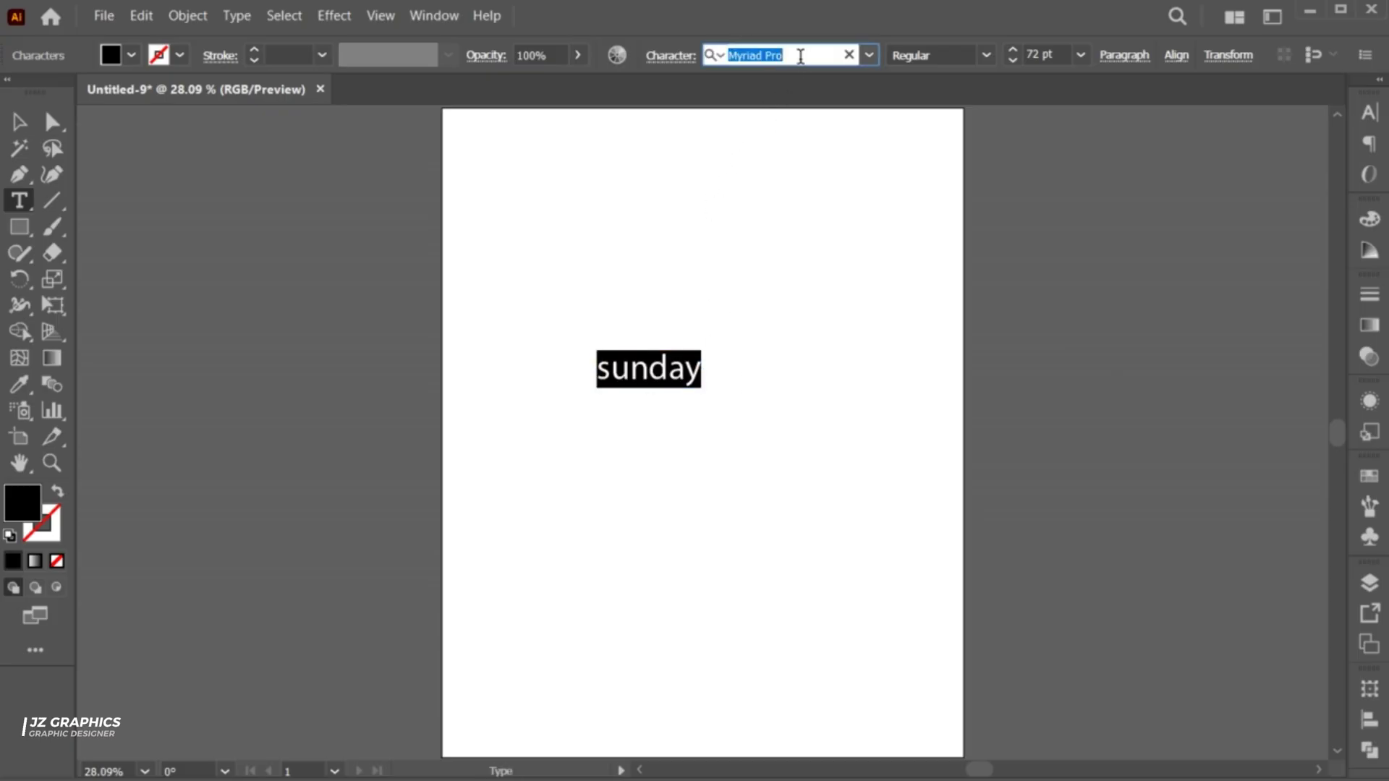
pyautogui.write('conste')
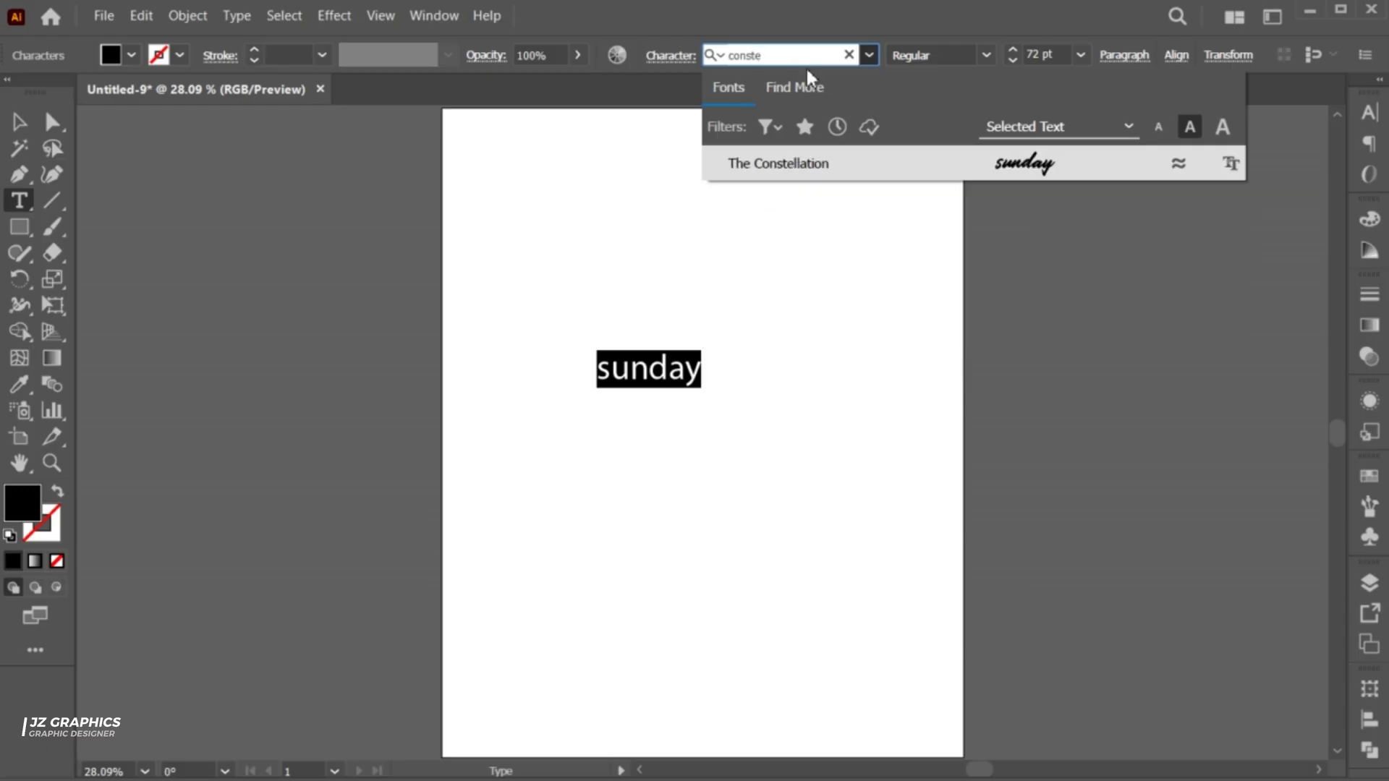
pyautogui.click(819, 165)
pyautogui.press('Escape')
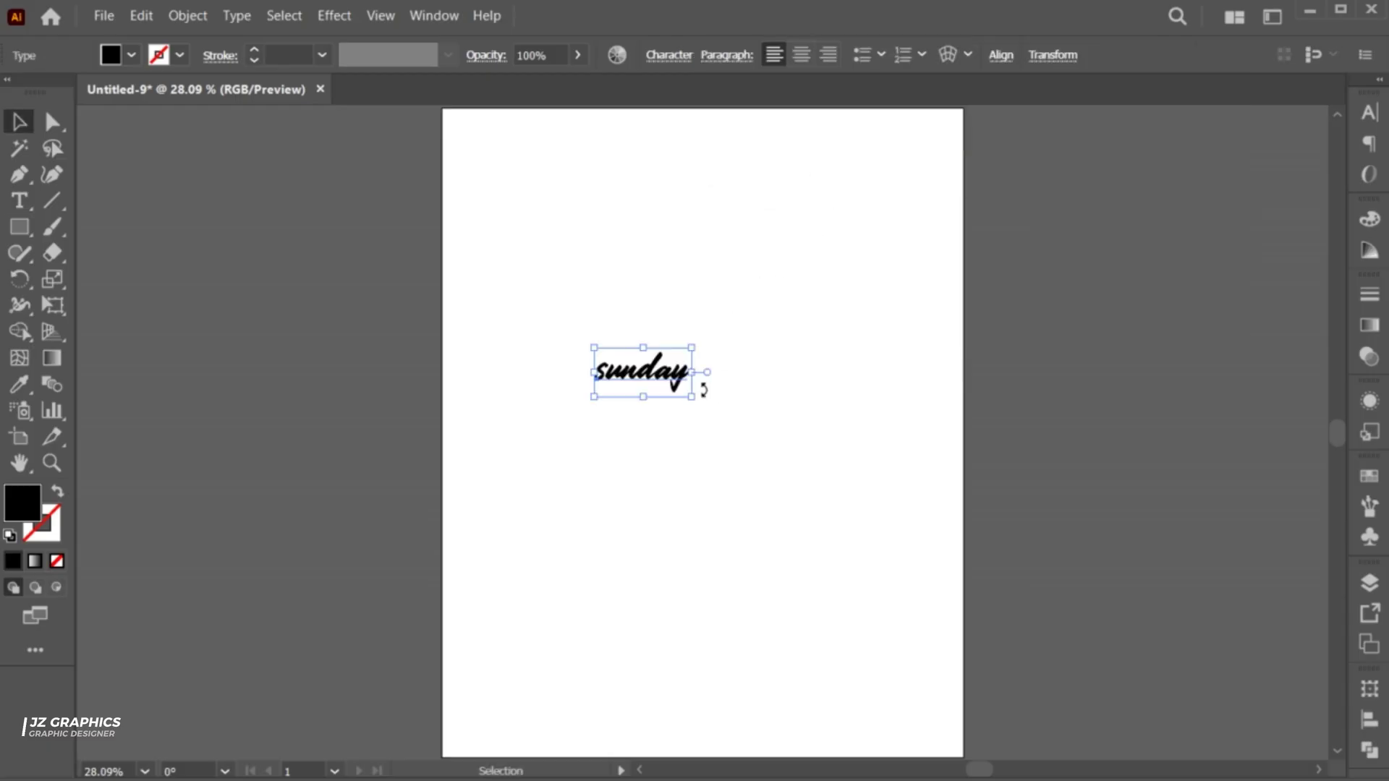
pyautogui.moveTo(692, 375); pyautogui.dragTo(818, 425)
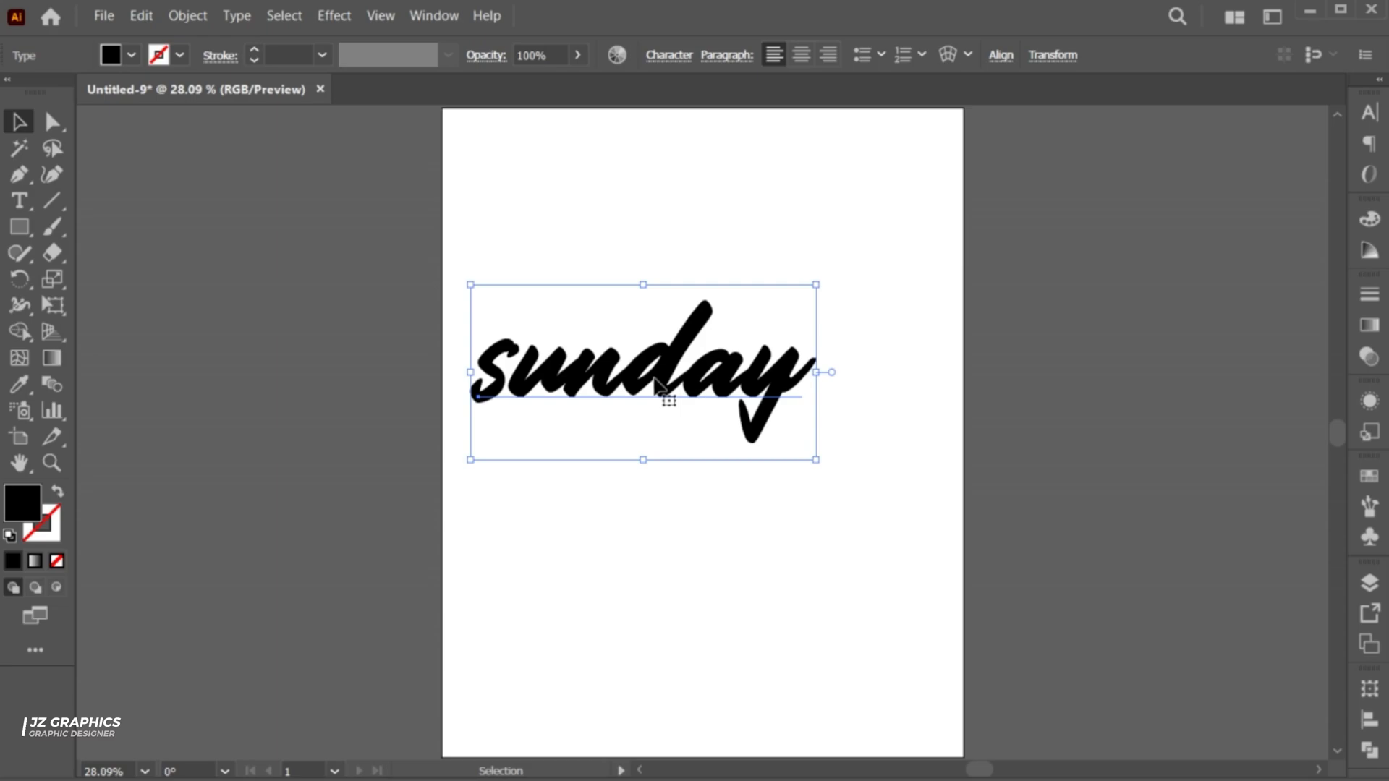
pyautogui.moveTo(663, 397); pyautogui.dragTo(723, 411)
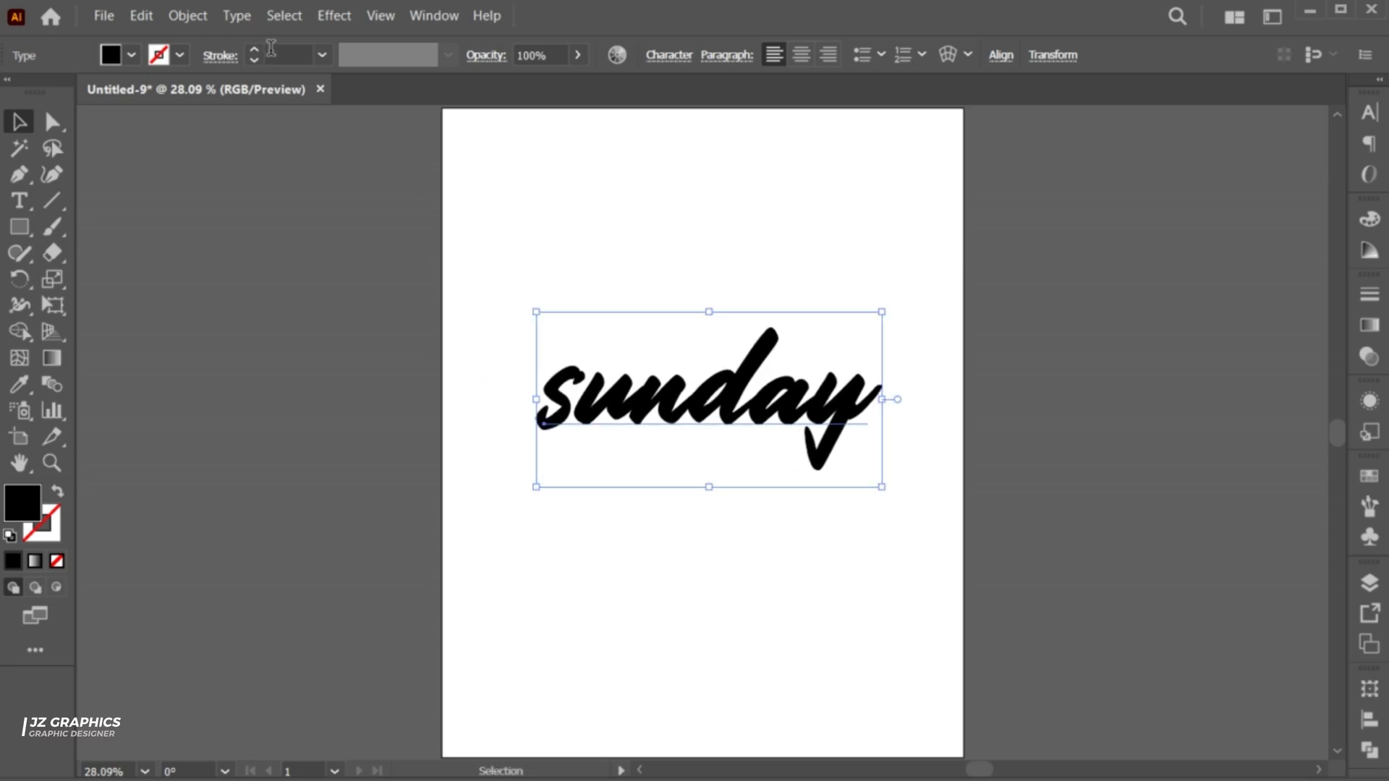
# Step: Apply Title Case for 'Sunday', centre it on the artboard, and widen it to near full width
pyautogui.click(236, 15)
pyautogui.moveTo(285, 310)
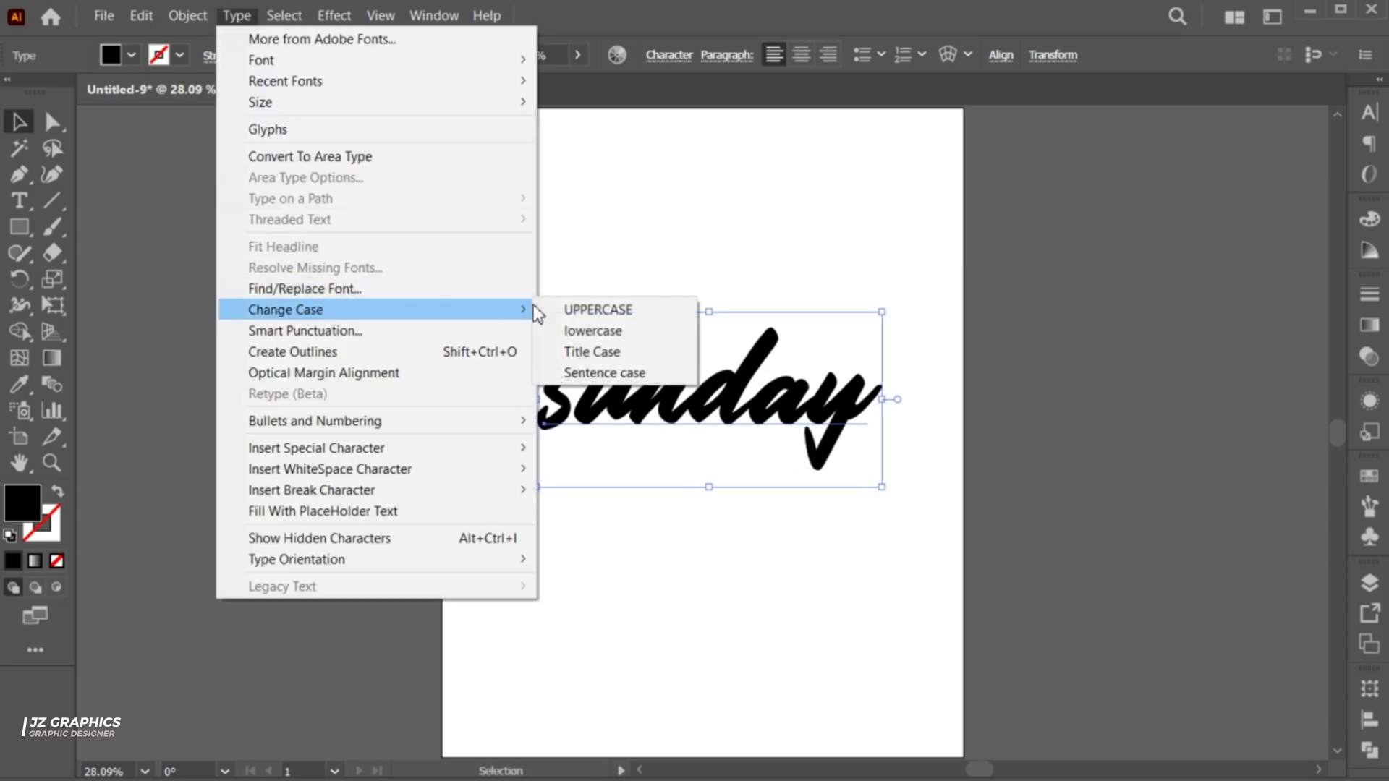
pyautogui.click(565, 351)
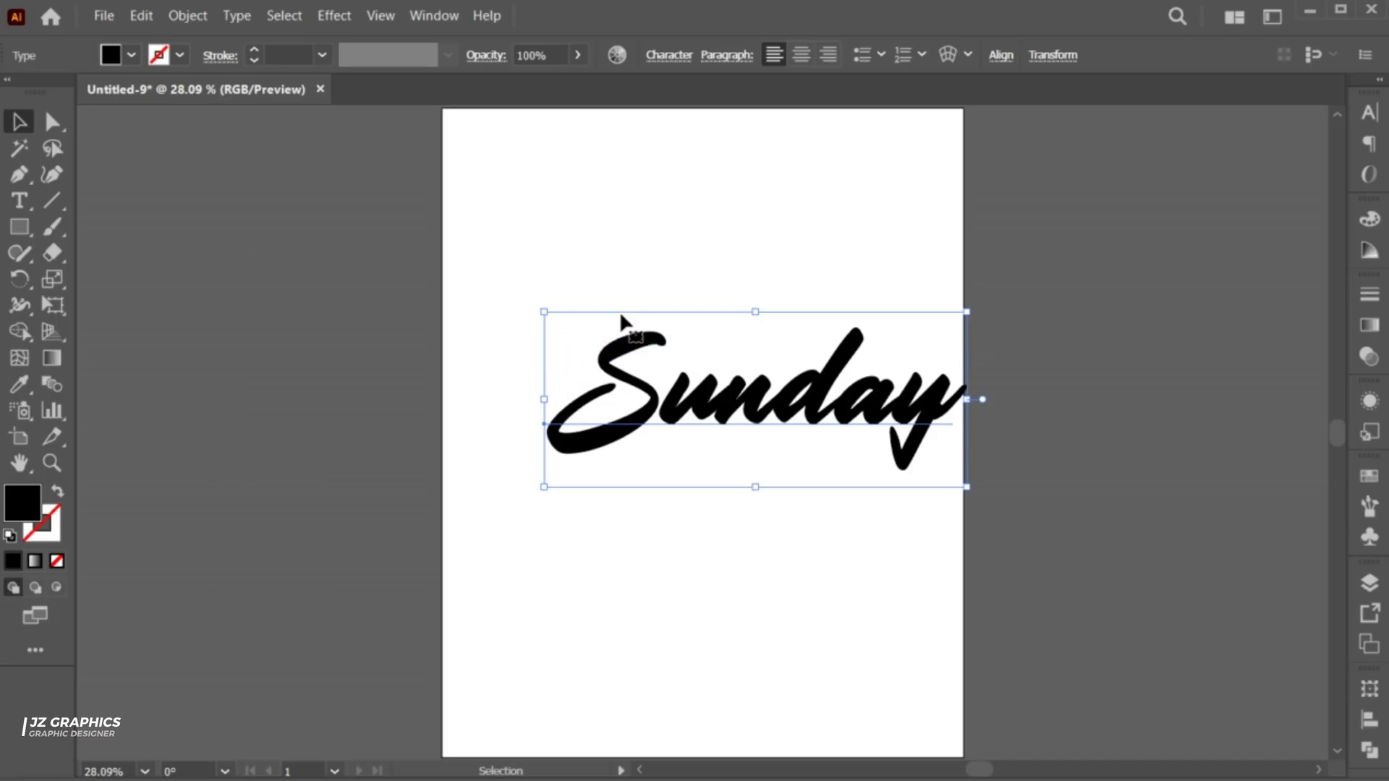
pyautogui.click(999, 58)
pyautogui.click(808, 119)
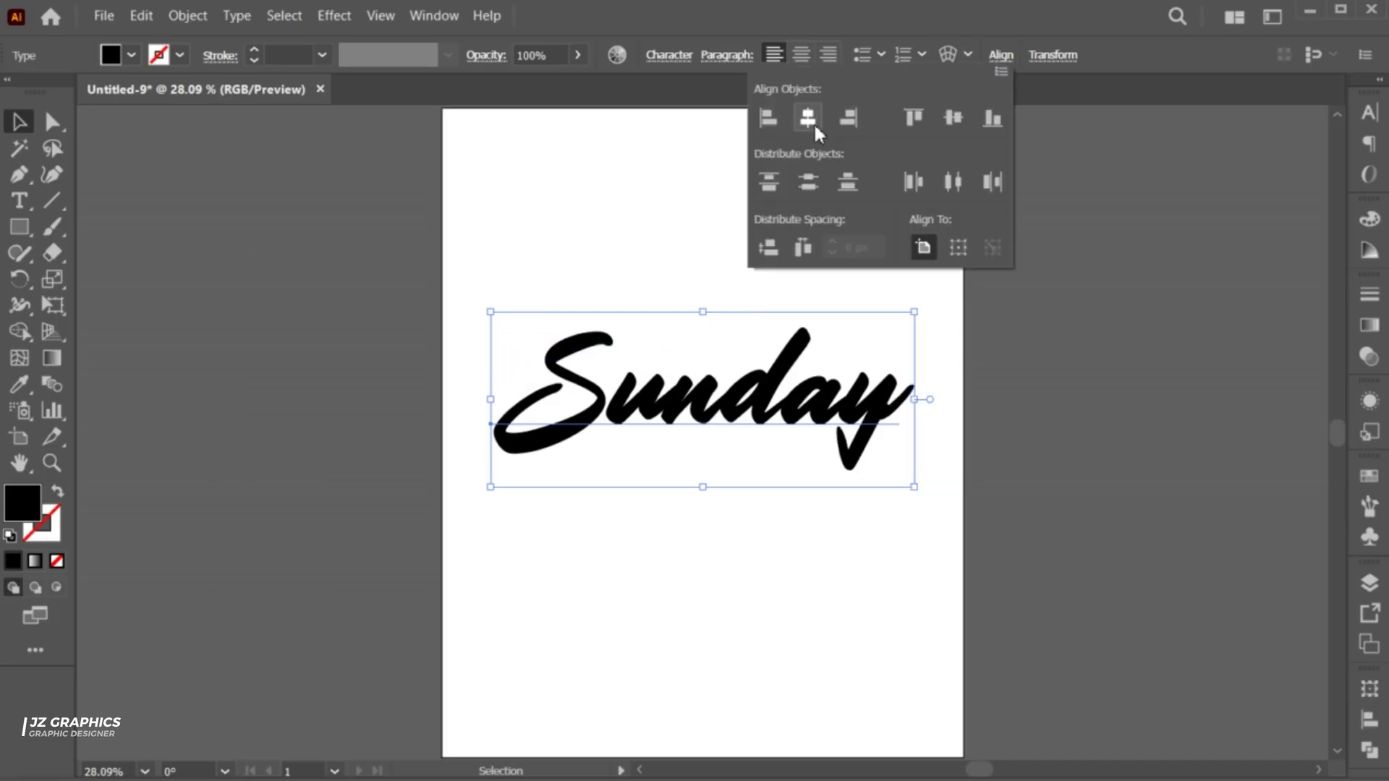
pyautogui.click(956, 120)
pyautogui.click(1003, 58)
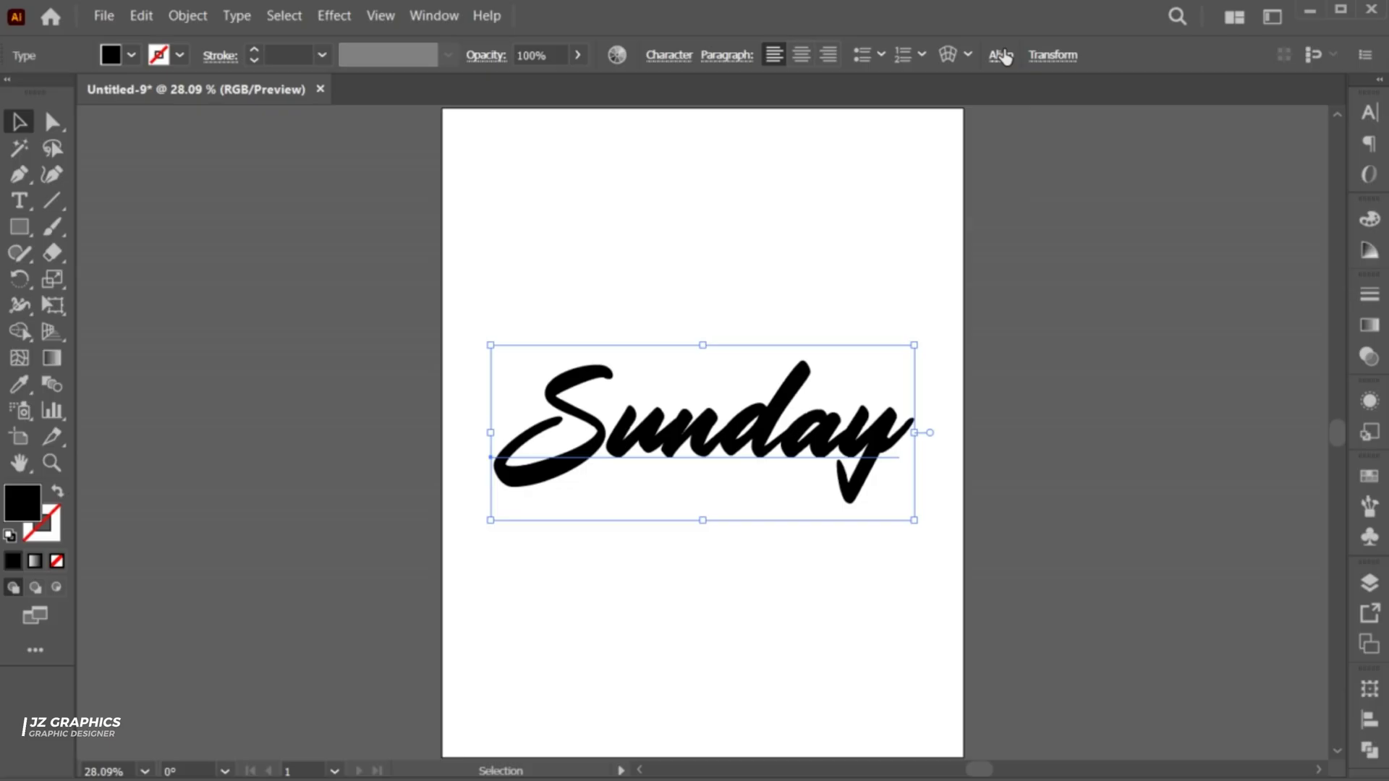
pyautogui.moveTo(917, 434); pyautogui.dragTo(971, 458)
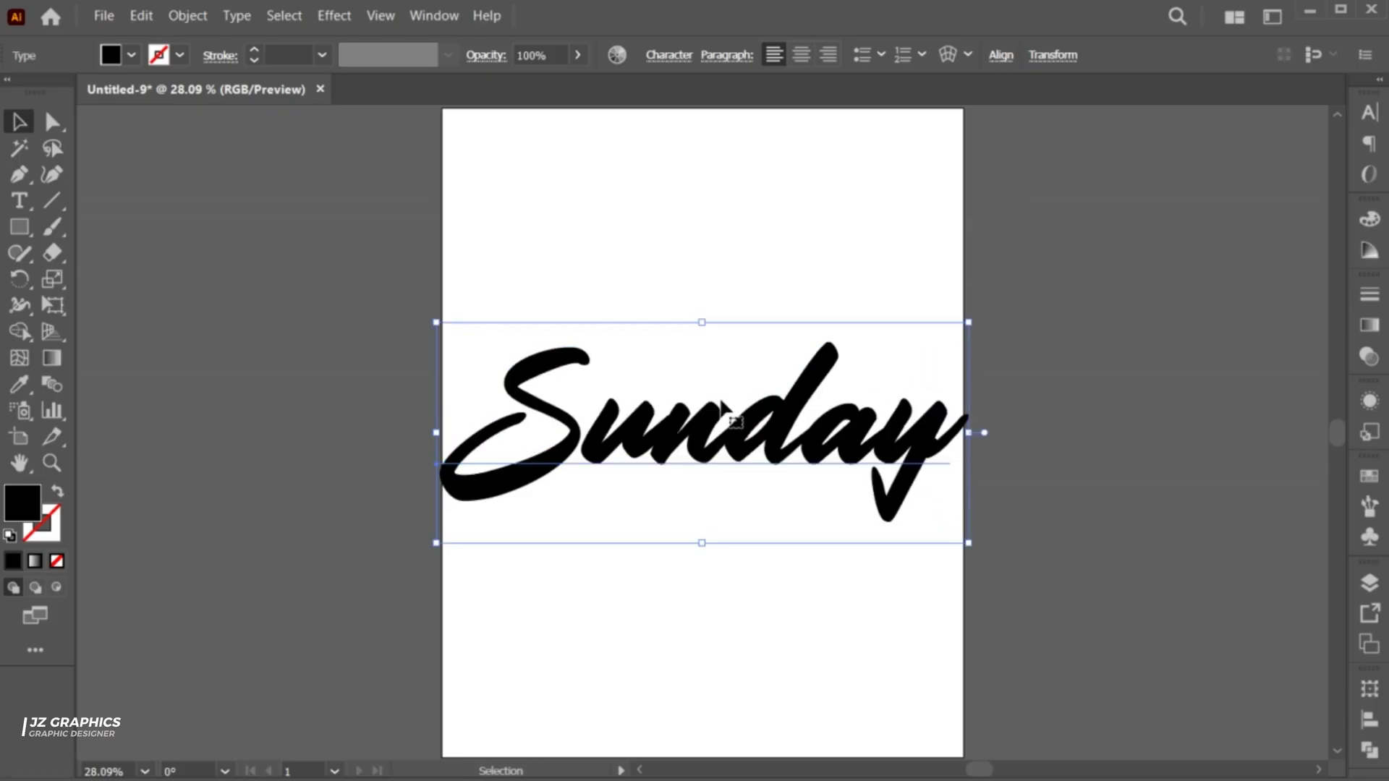
# Step: Convert the Sunday text to outlines and nudge the S slightly right
pyautogui.rightClick(556, 350)
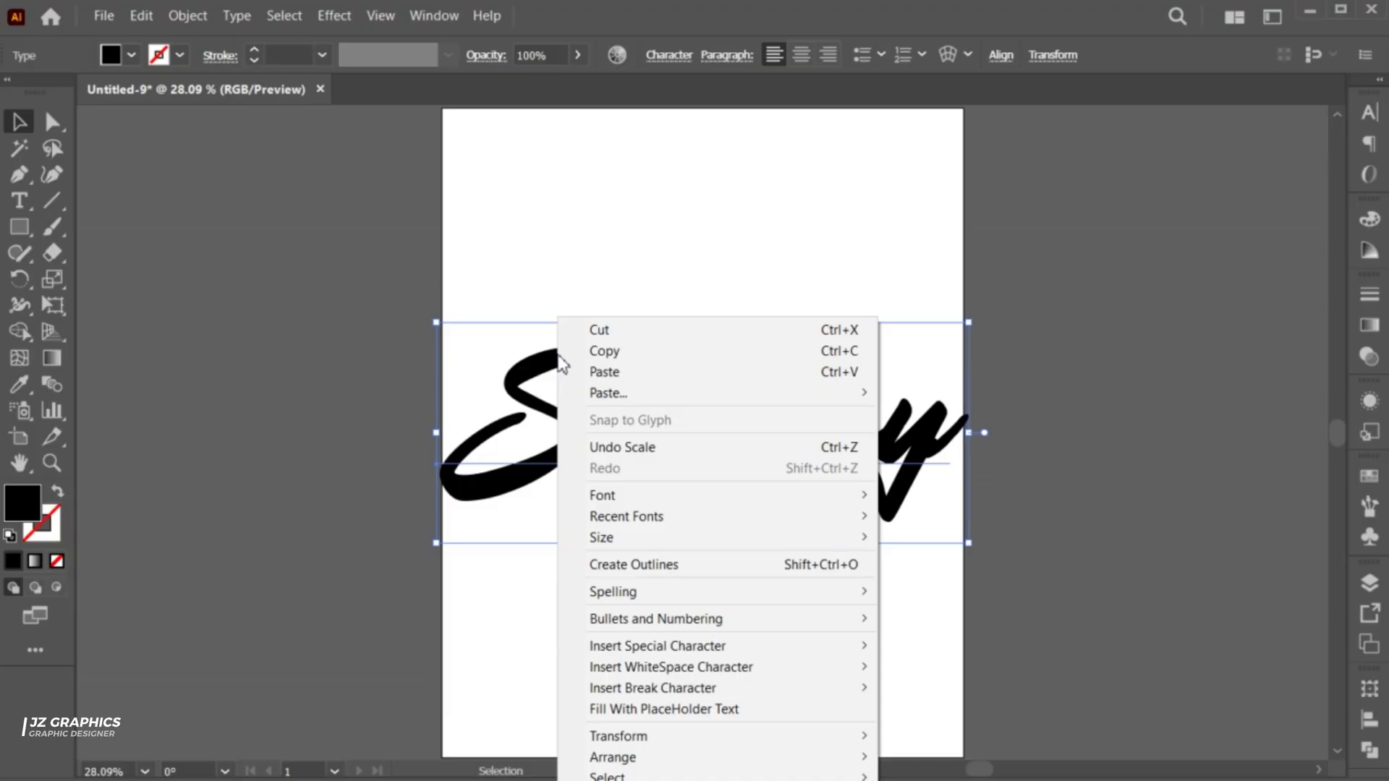
pyautogui.click(627, 564)
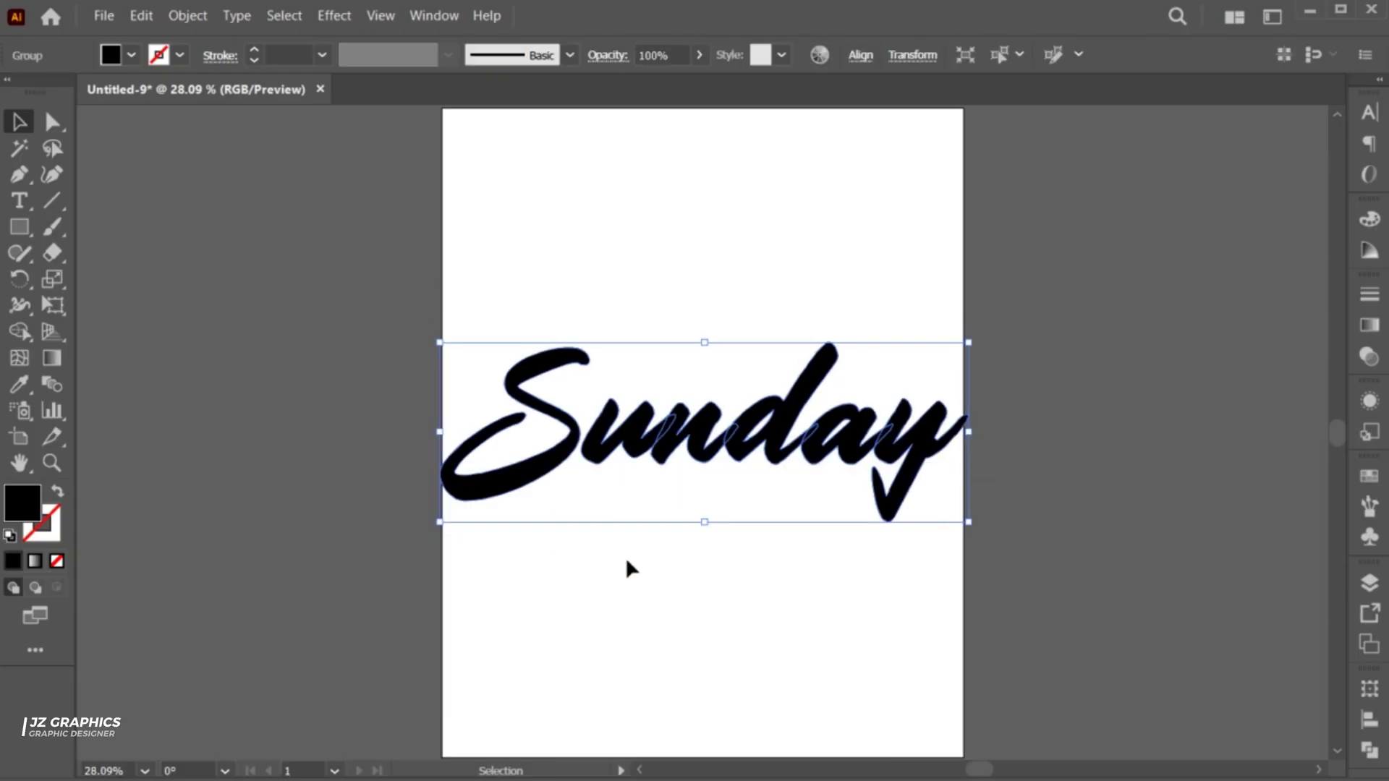
pyautogui.click(571, 536)
pyautogui.doubleClick(551, 461)
pyautogui.moveTo(551, 462); pyautogui.dragTo(558, 465)
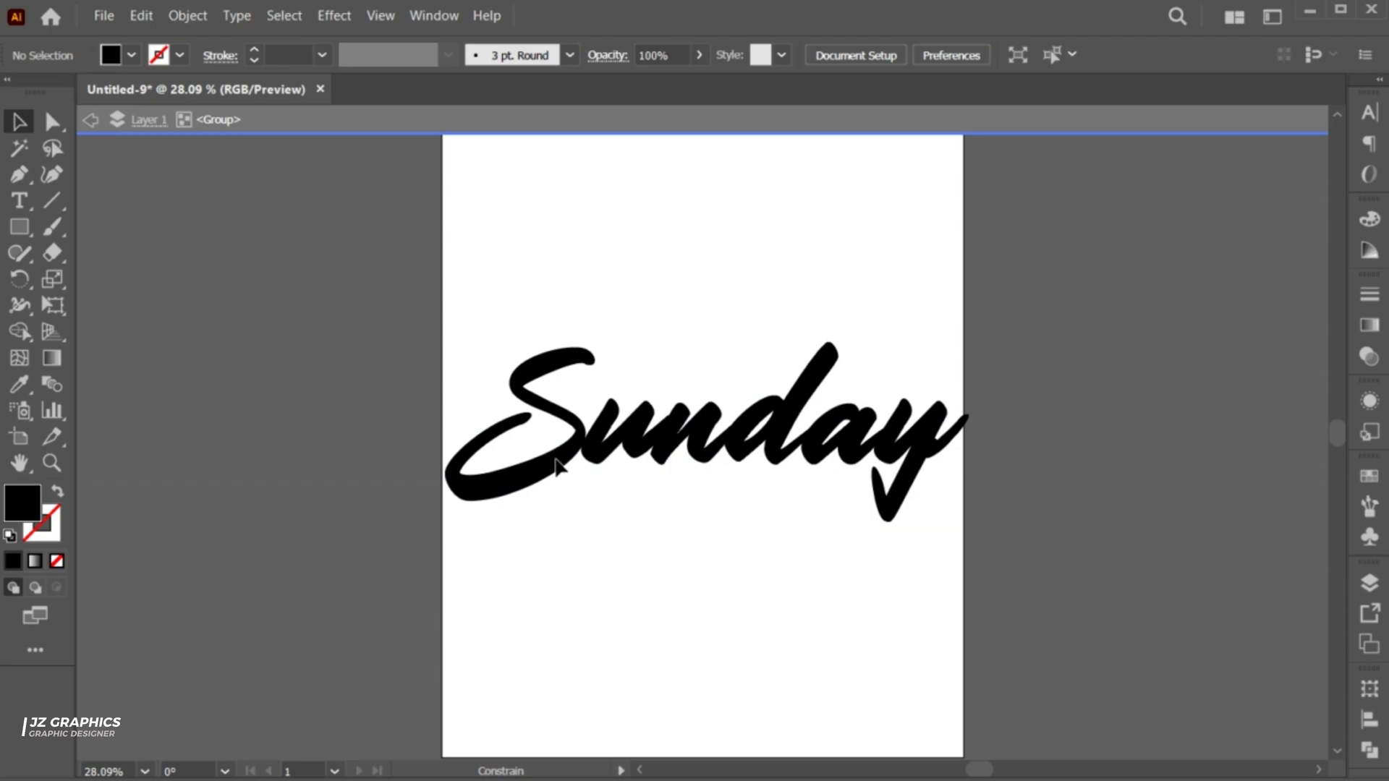
pyautogui.press('Escape')
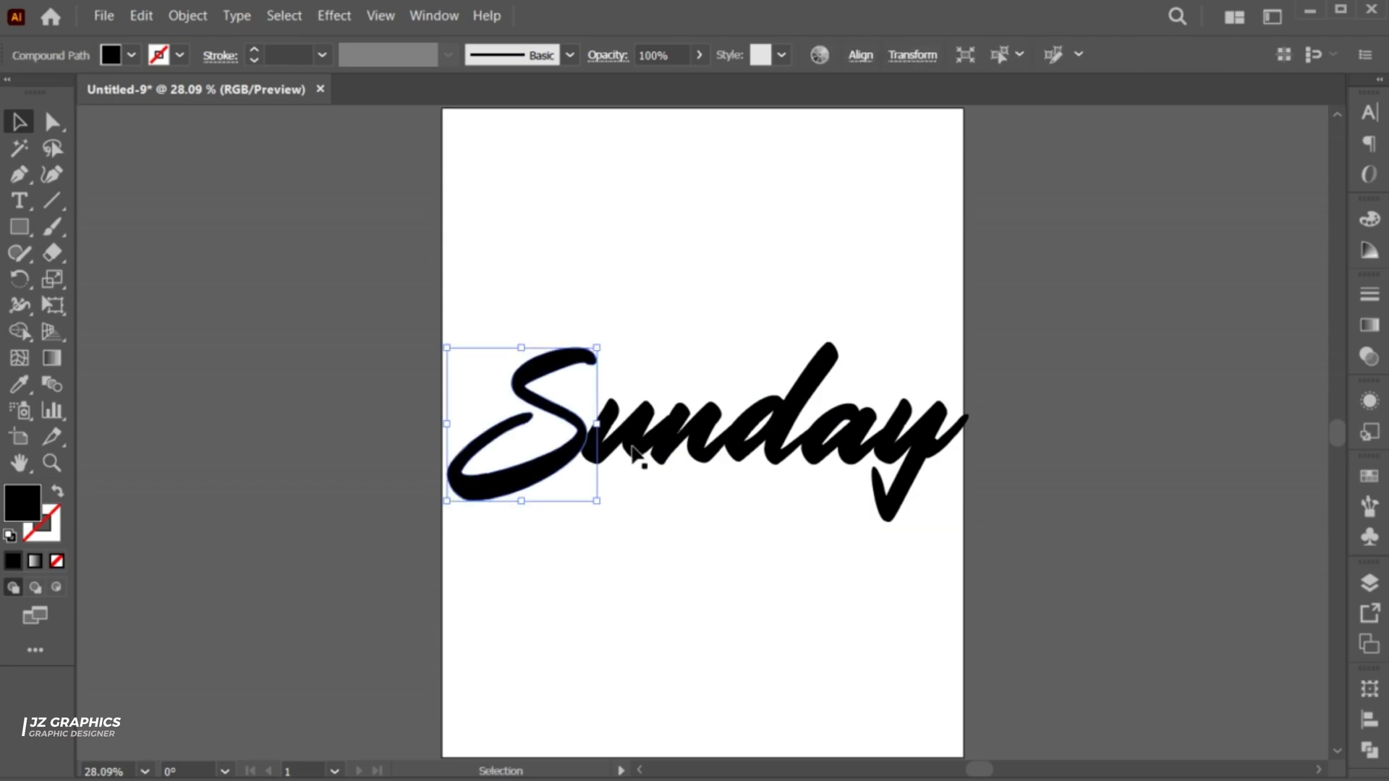
# Step: Unite the outlined Sunday letters into one shape with Pathfinder
pyautogui.click(634, 452)
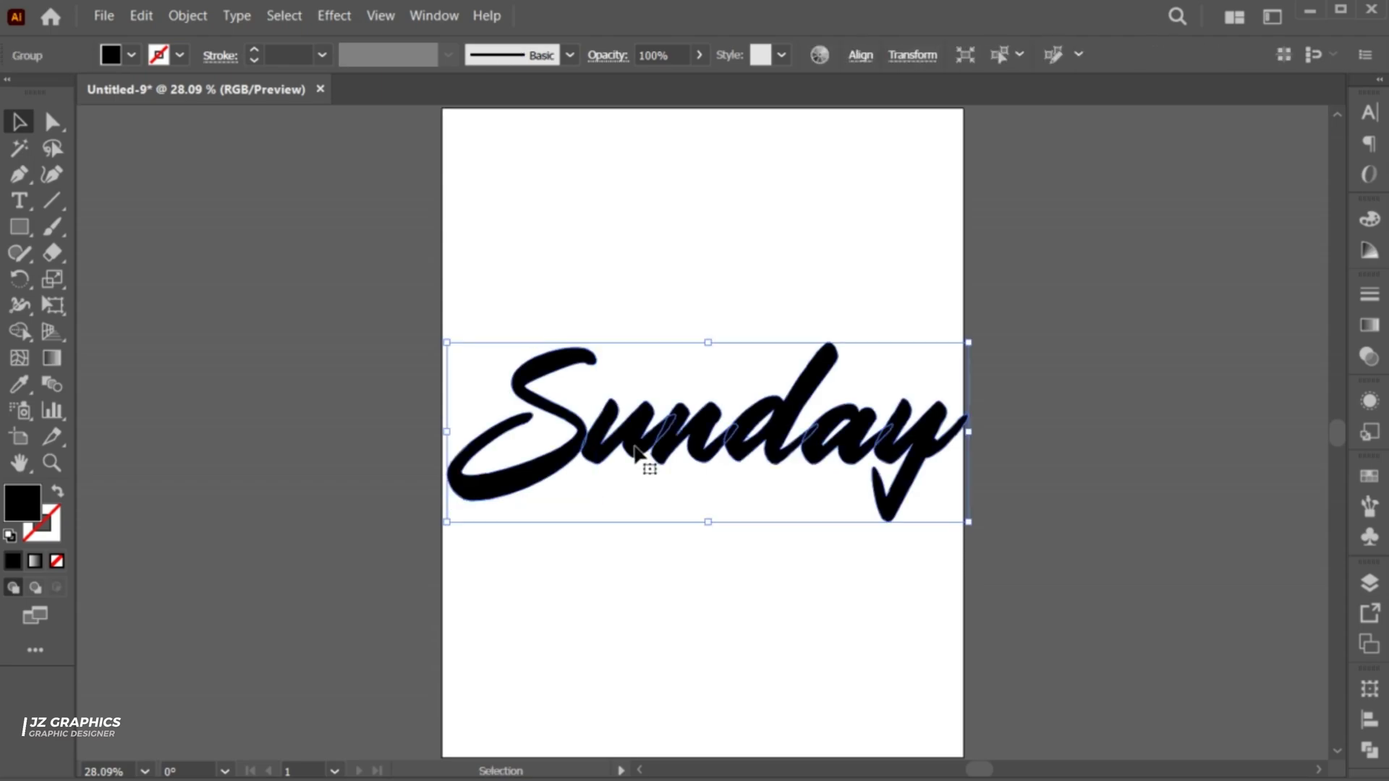
pyautogui.click(1369, 750)
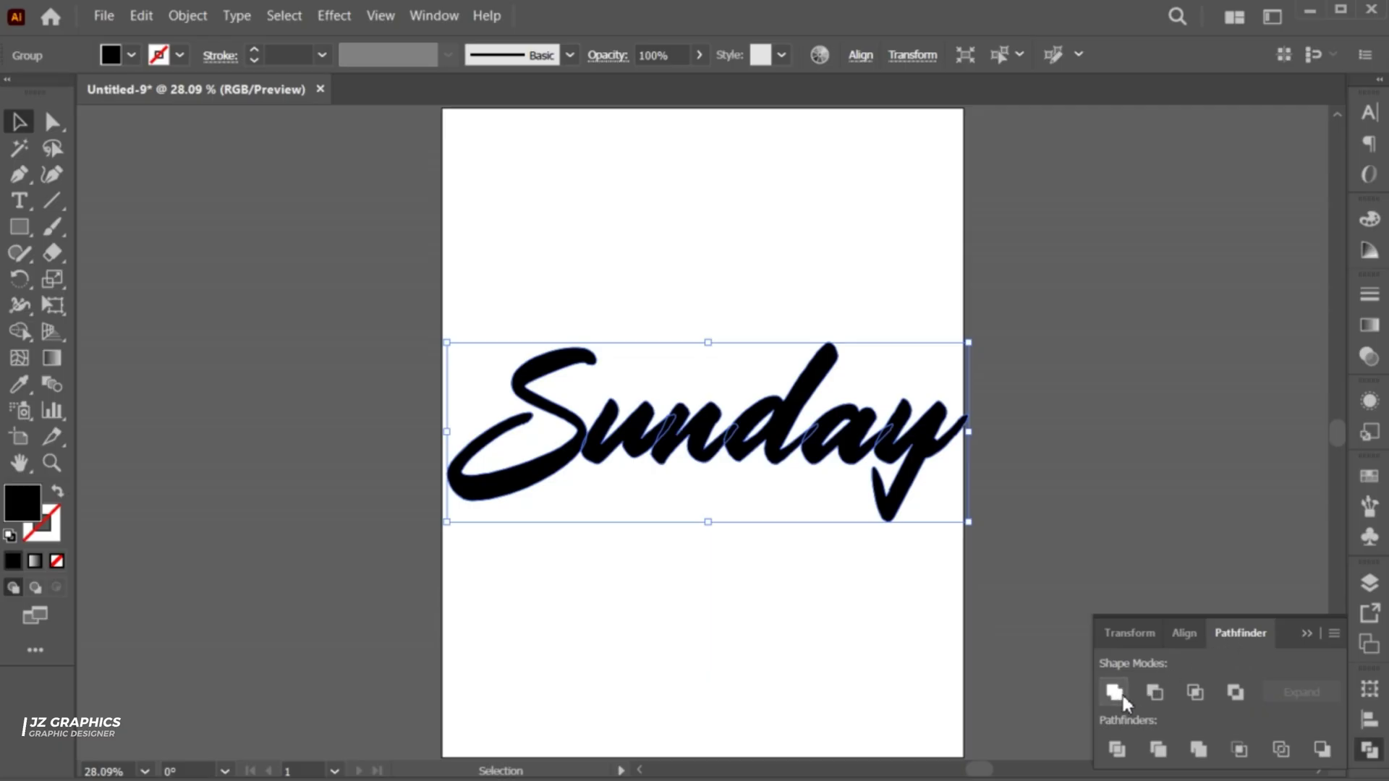
pyautogui.click(1304, 632)
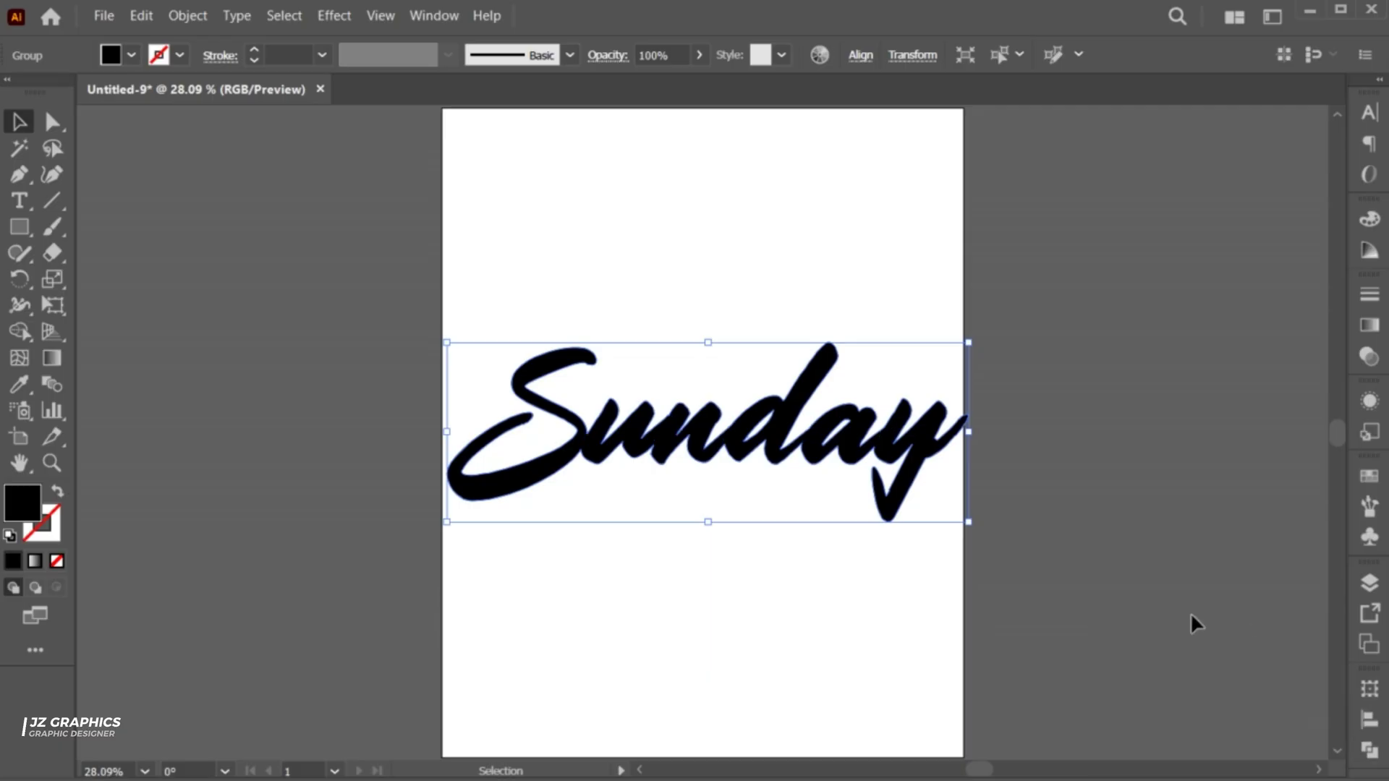
# Step: Centre the merged word horizontally on the artboard and stretch it slightly wider
pyautogui.click(858, 57)
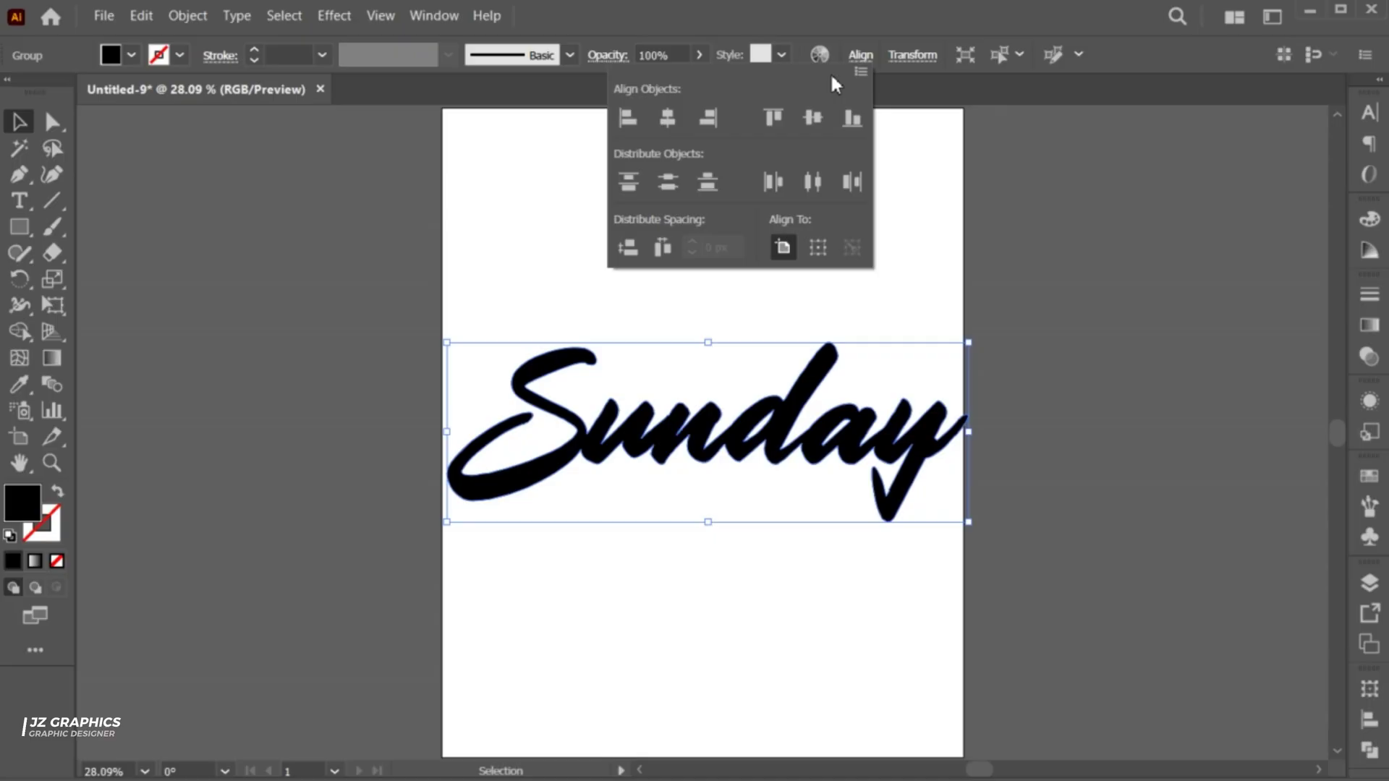
pyautogui.click(668, 119)
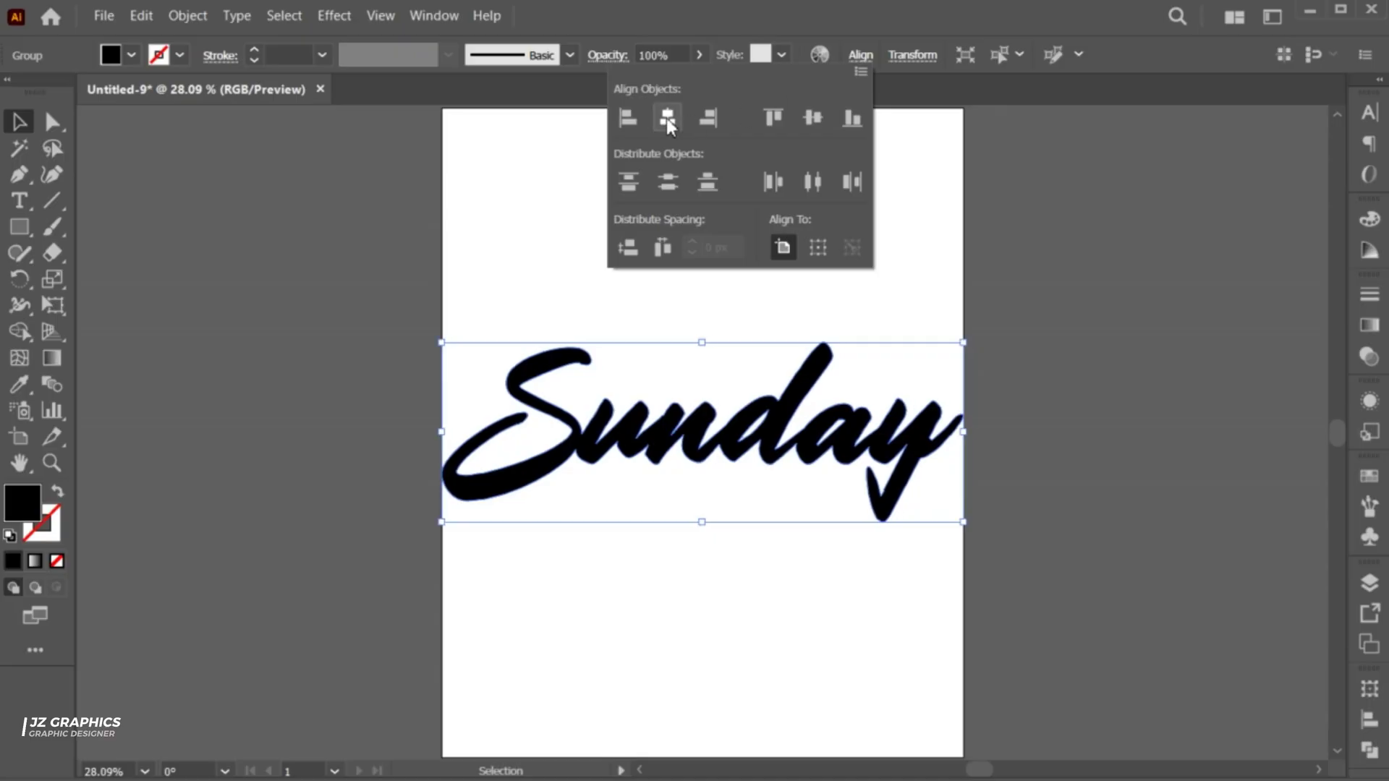
pyautogui.click(858, 57)
pyautogui.moveTo(969, 433); pyautogui.dragTo(971, 433)
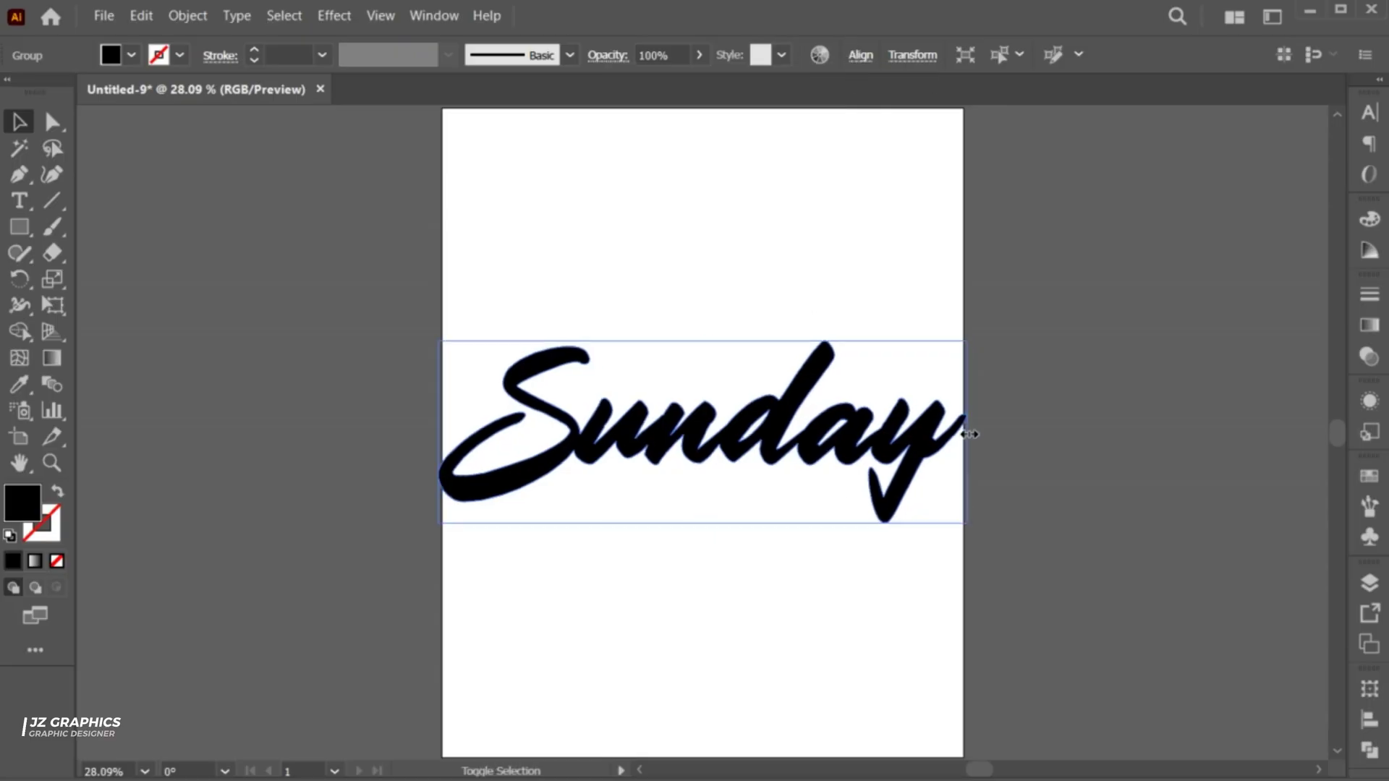
# Step: Deselect the lettering and zoom in on it
pyautogui.click(697, 542)
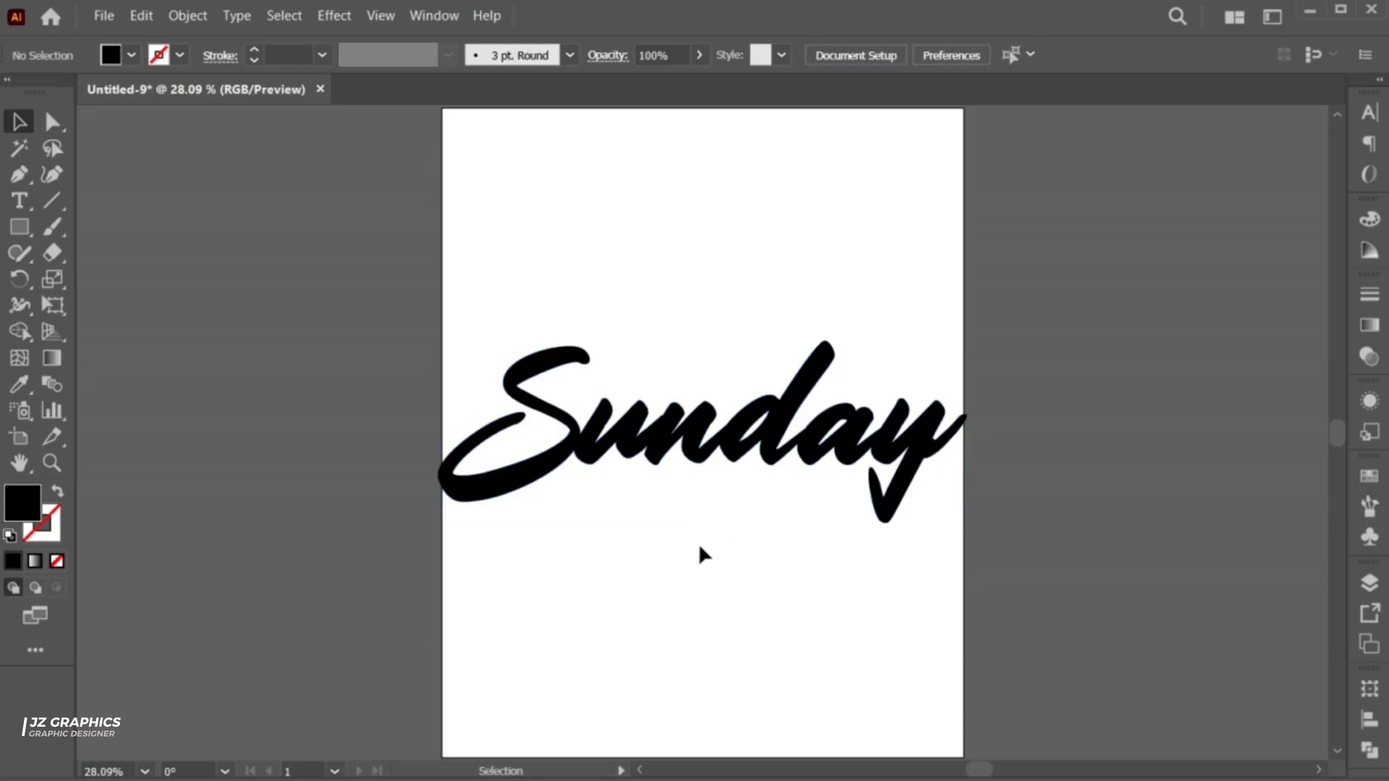
pyautogui.moveTo(689, 382); pyautogui.dragTo(688, 434)
pyautogui.press('z')
pyautogui.moveTo(618, 481)
pyautogui.mouseDown()
pyautogui.moveTo(719, 537)
pyautogui.moveTo(642, 310)
pyautogui.moveTo(552, 465)
pyautogui.mouseUp()
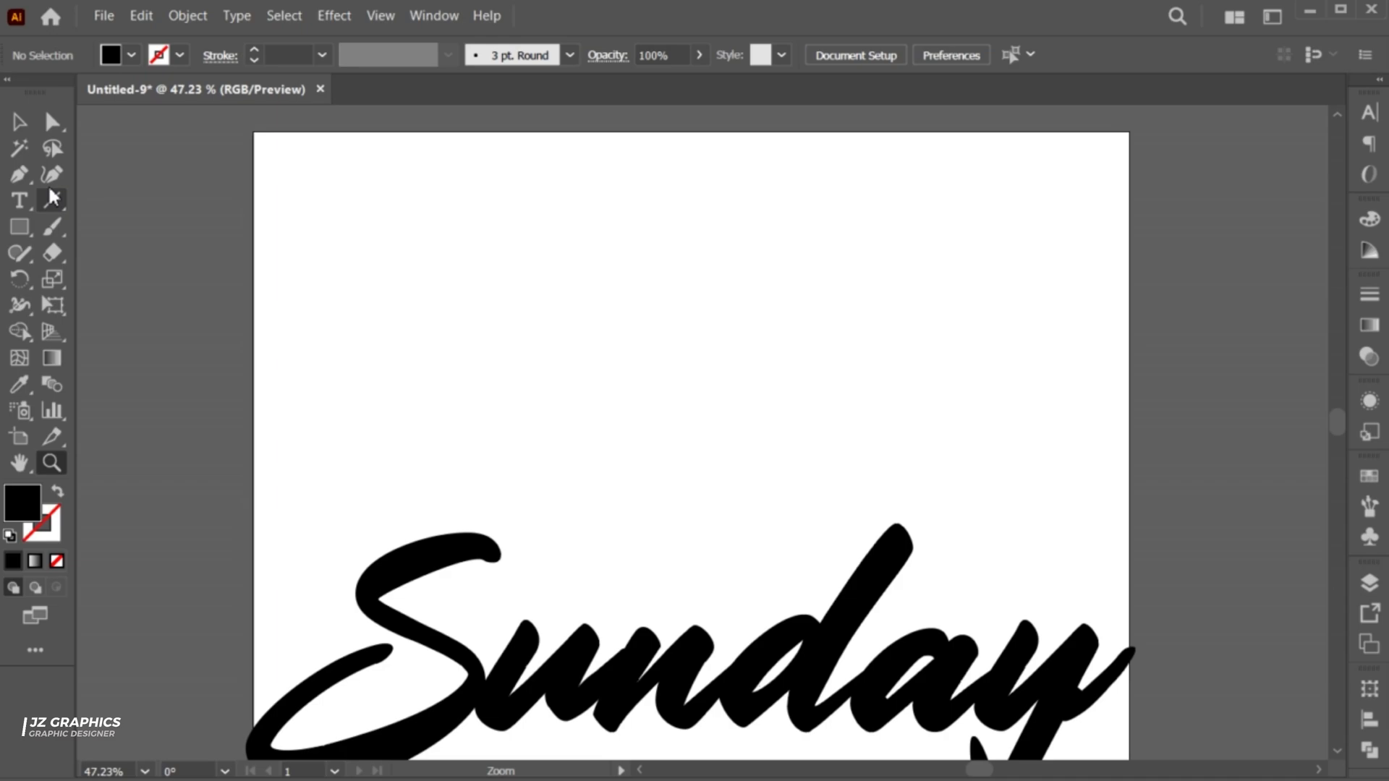
# Step: With the Pen tool active, set the fill colour to hot pink #f90066
pyautogui.click(18, 175)
pyautogui.doubleClick(35, 512)
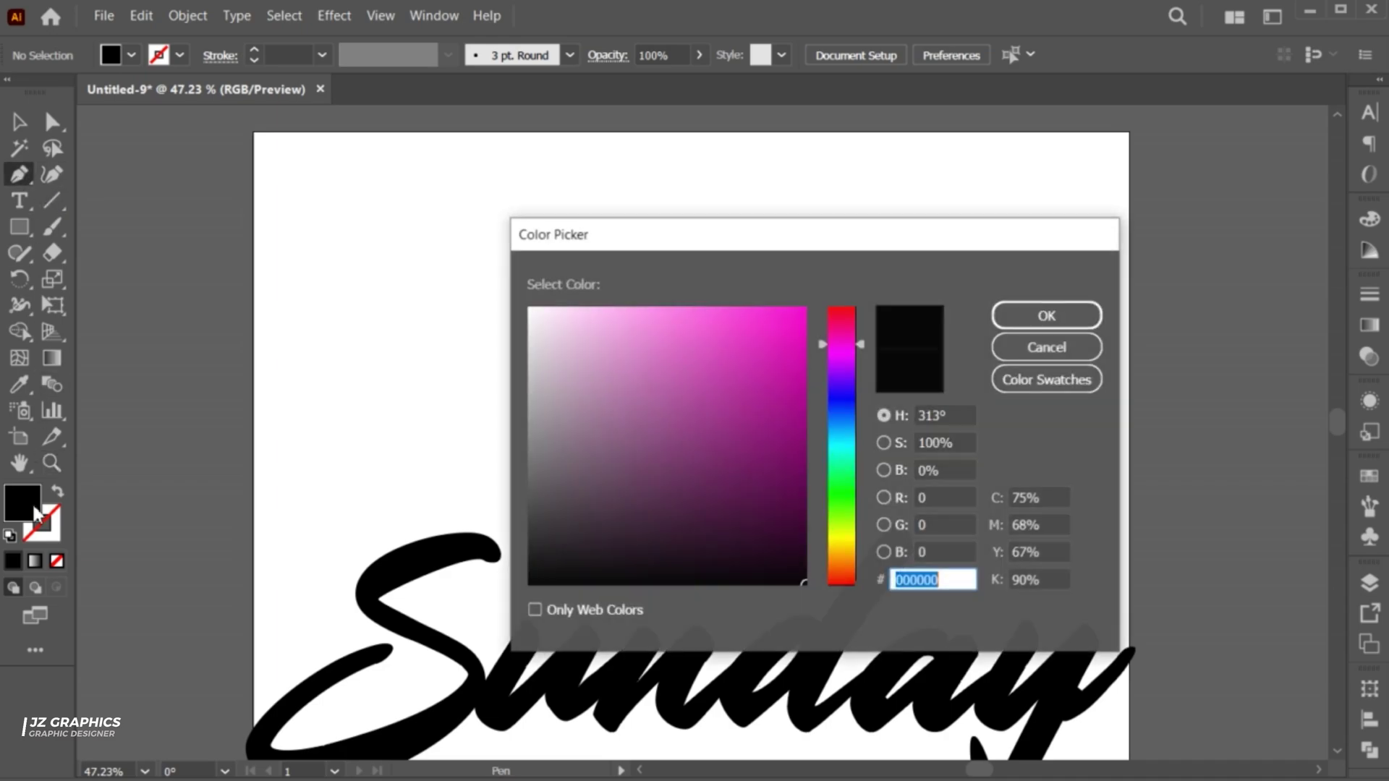
pyautogui.click(804, 312)
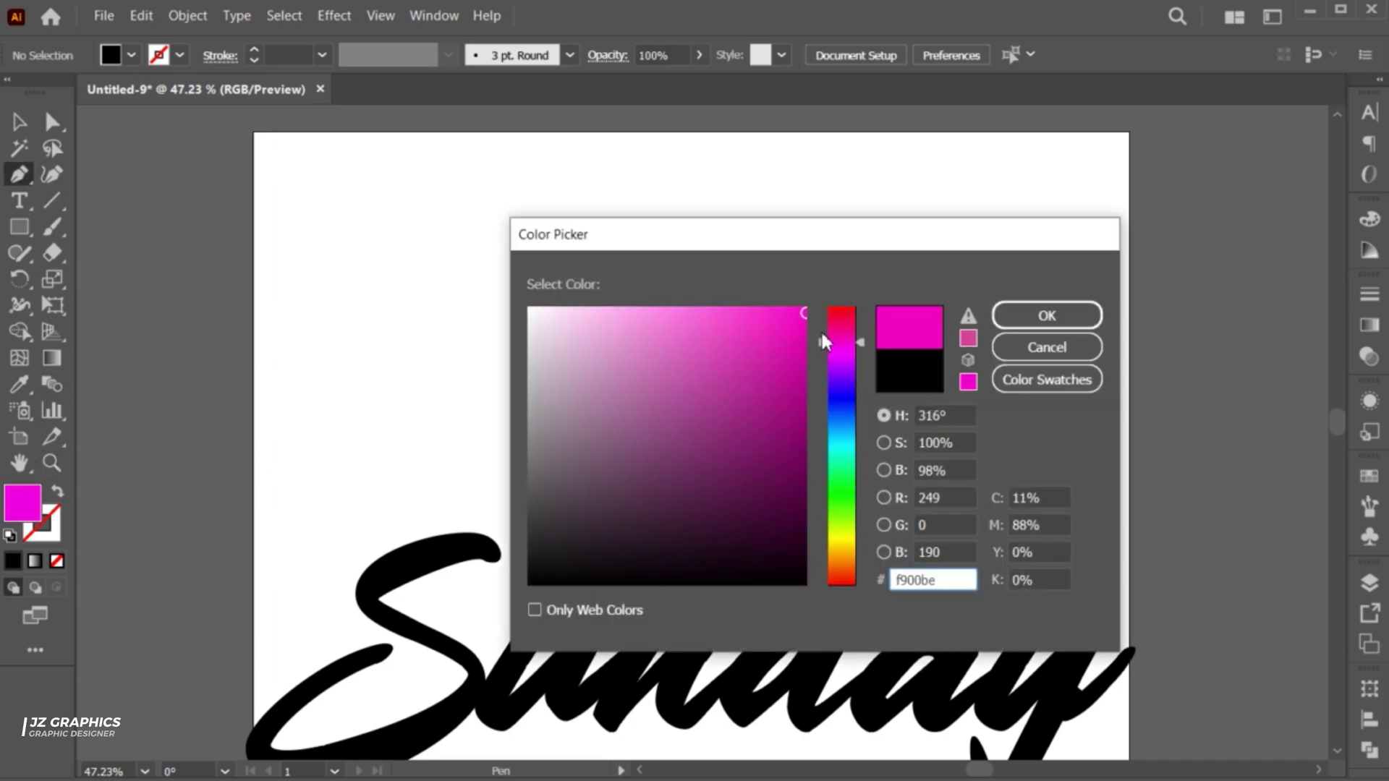
pyautogui.moveTo(823, 336); pyautogui.dragTo(823, 324)
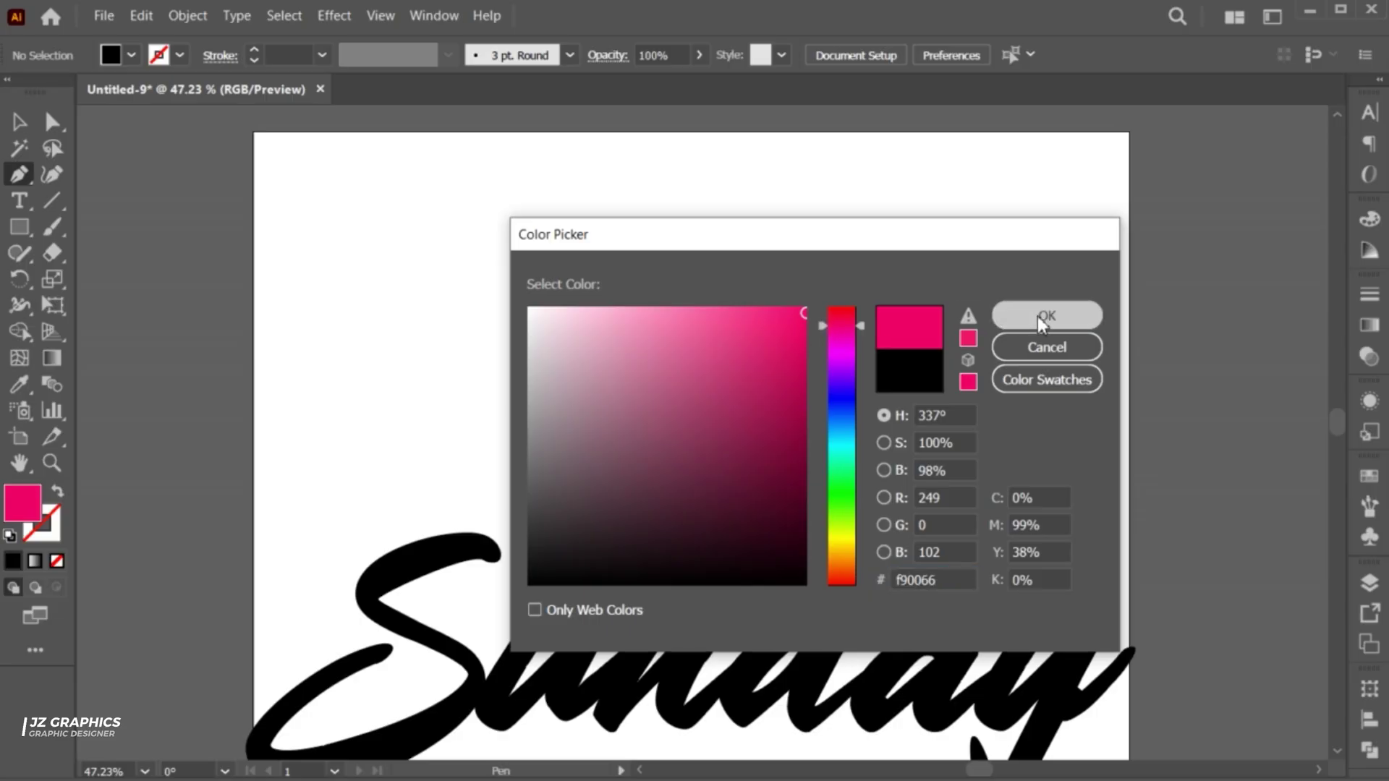
pyautogui.click(996, 316)
# Step: Start a pen path at the page's top corners and run it down along the y's tail
pyautogui.click(249, 121)
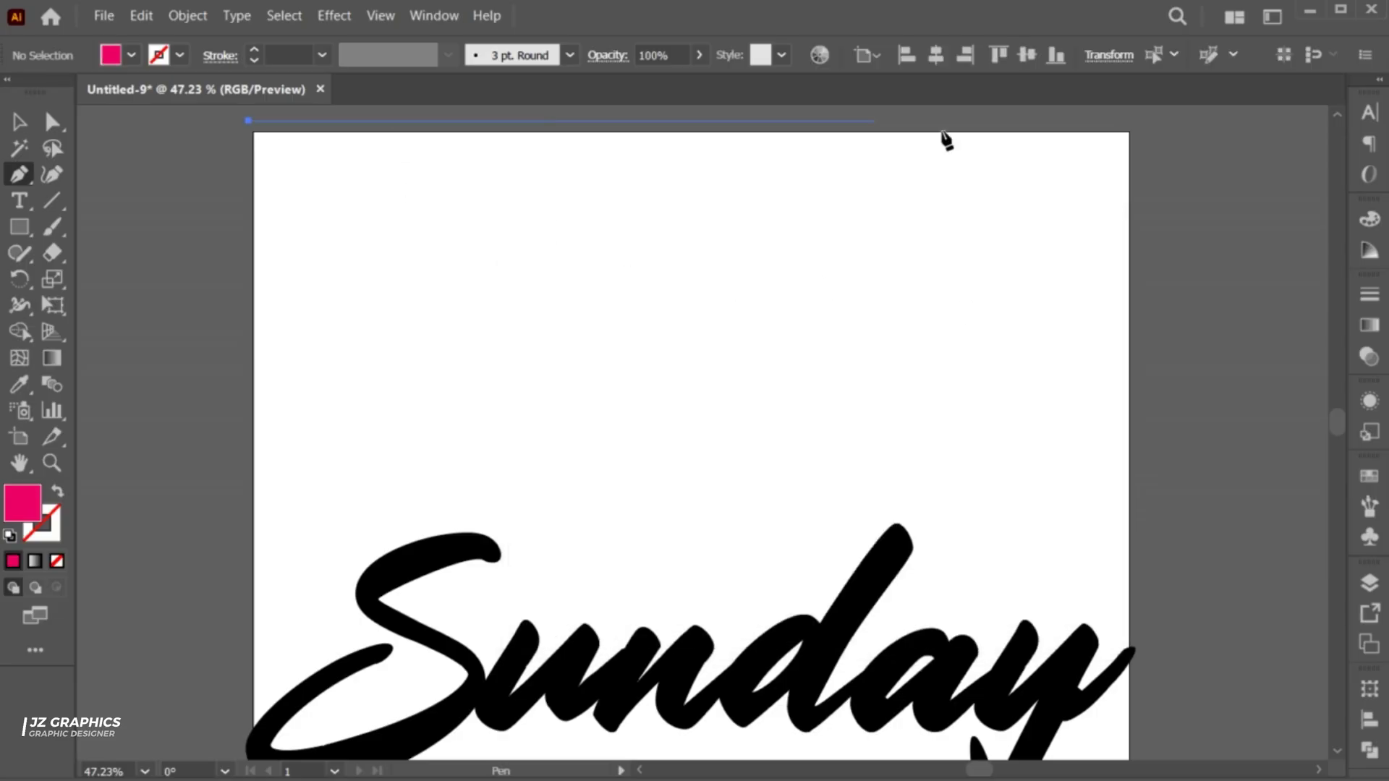
pyautogui.click(1139, 121)
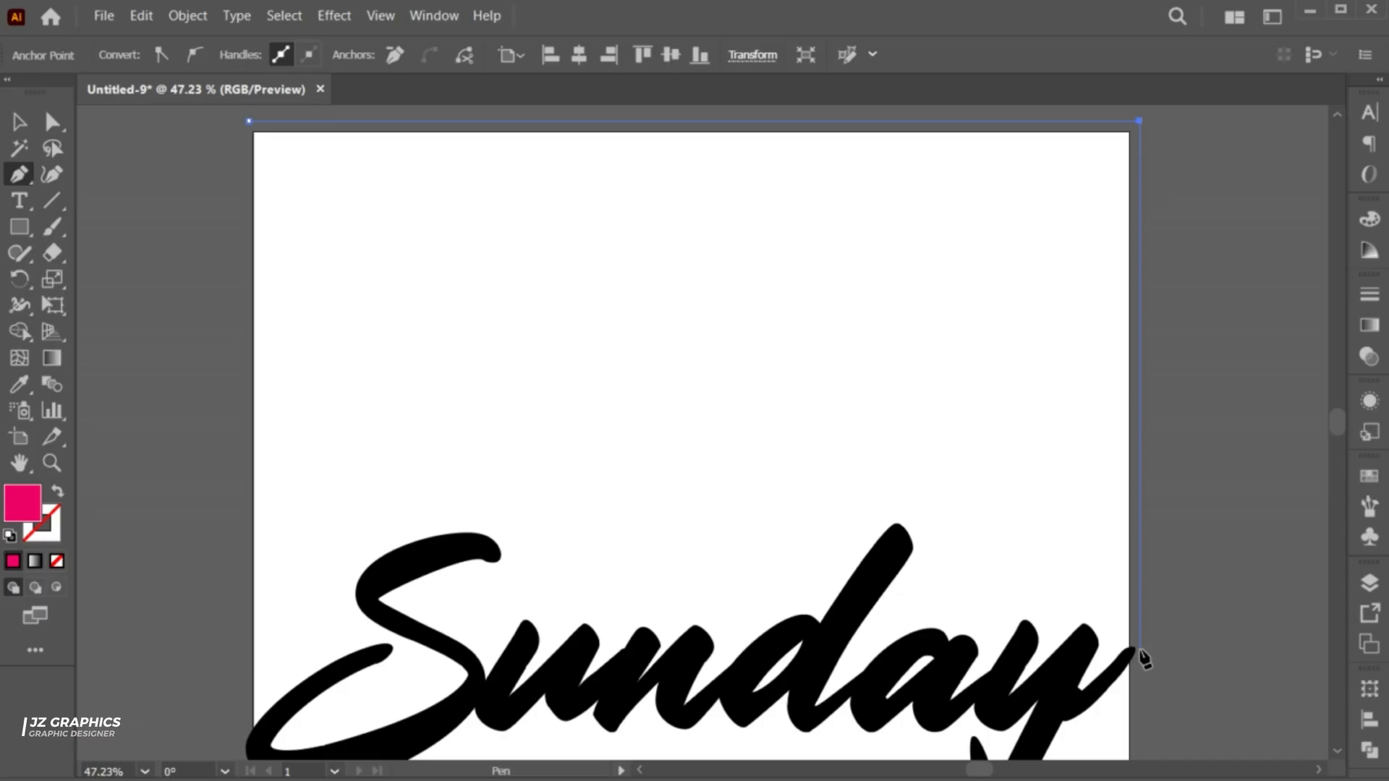
pyautogui.click(1137, 636)
pyautogui.moveTo(1142, 635); pyautogui.dragTo(1154, 631)
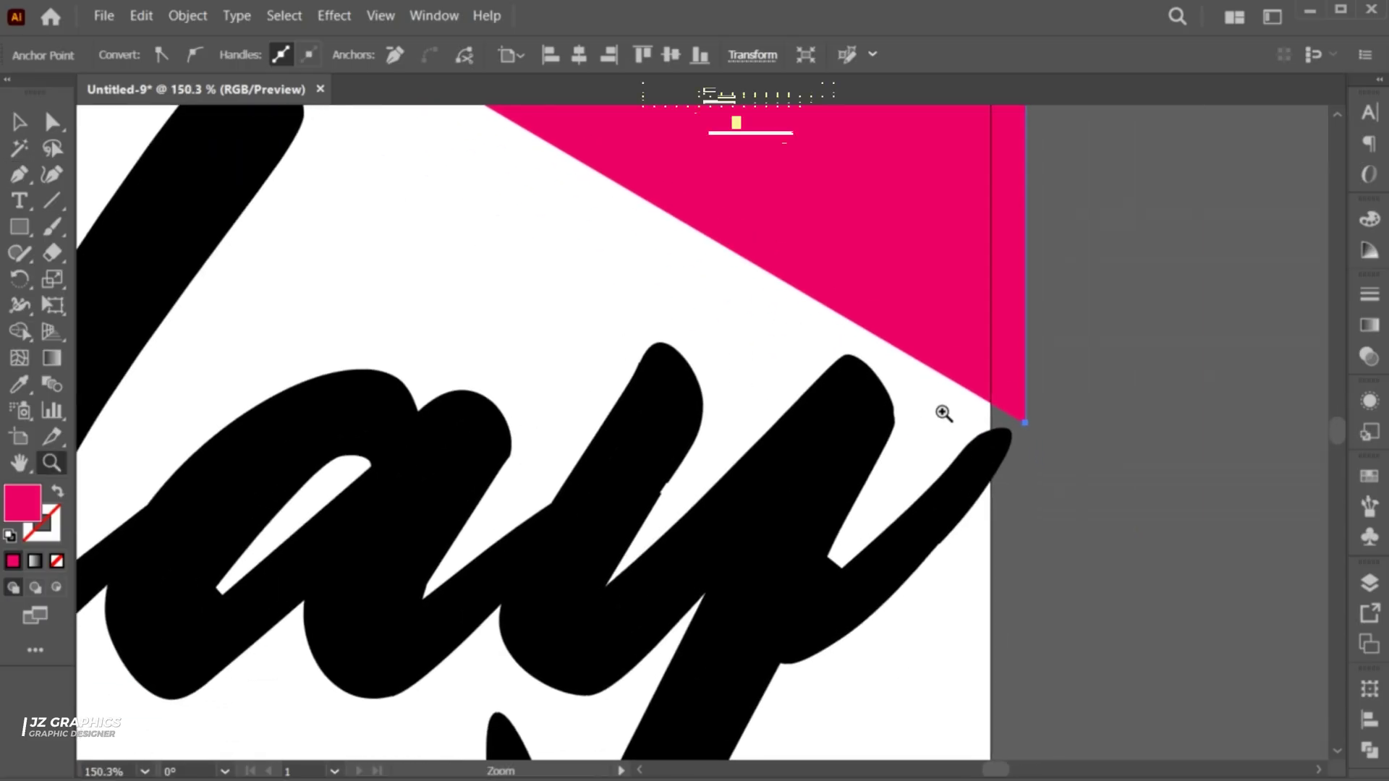
pyautogui.click(942, 409)
pyautogui.press('p')
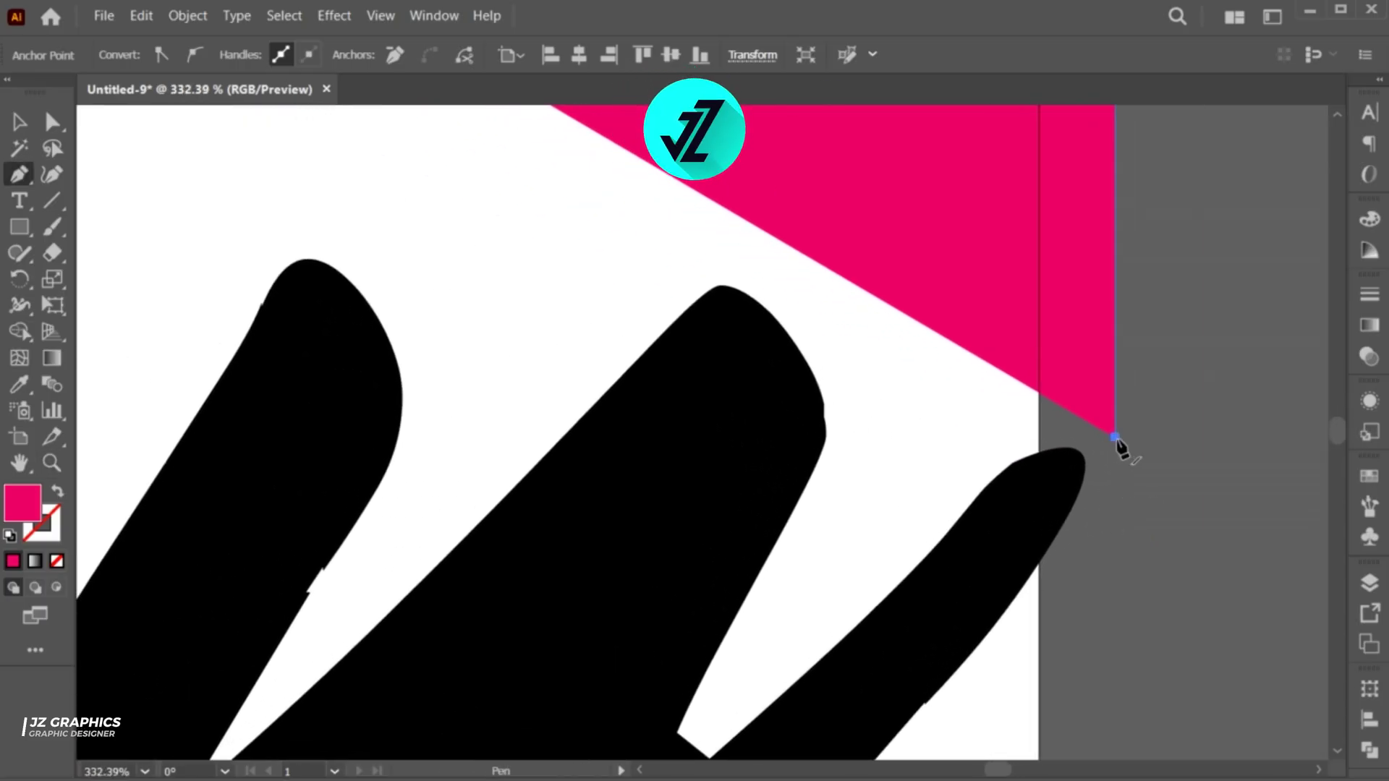
pyautogui.click(1060, 463)
pyautogui.click(980, 539)
pyautogui.scroll(-2, 986, 520)
pyautogui.hscroll(-2, 986, 520)
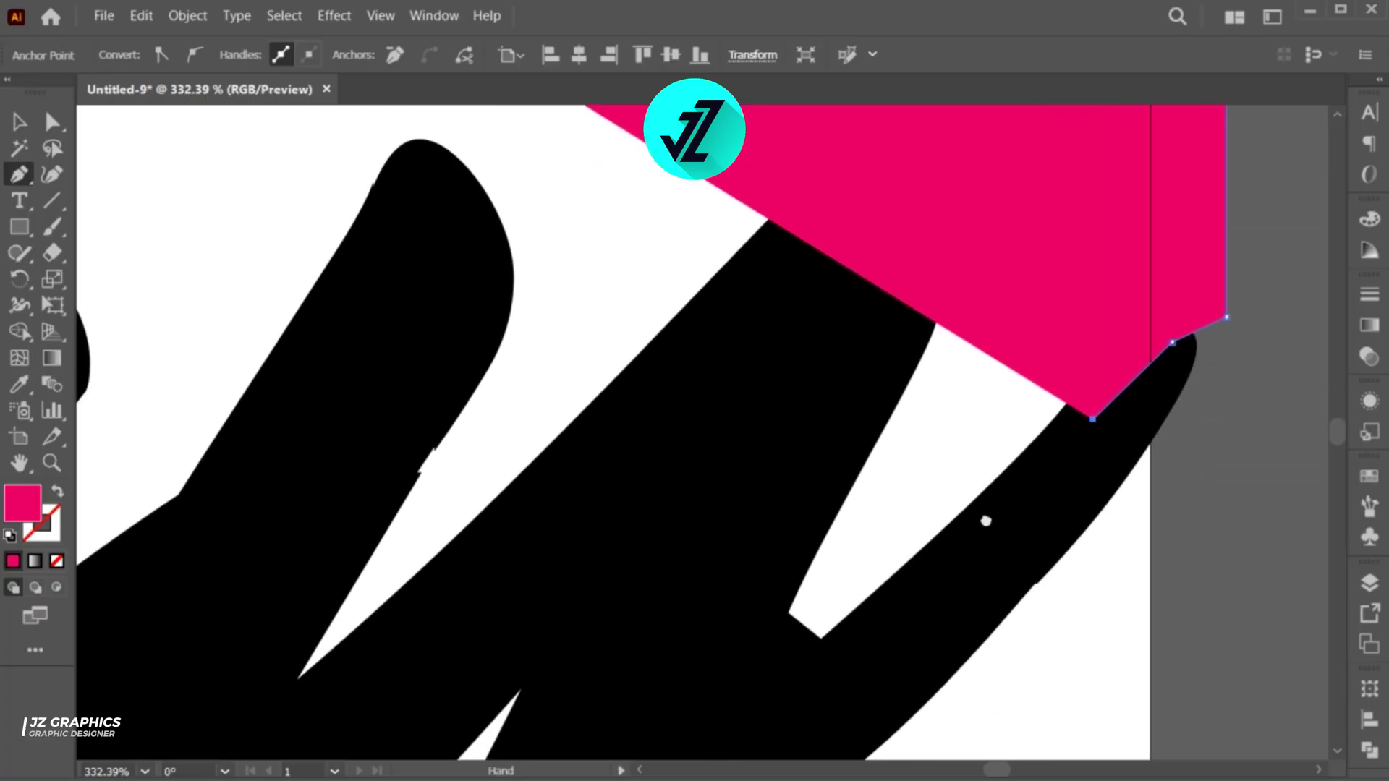
# Step: Make the path an unfilled pink stroke and trace anchors inside the y's strokes
pyautogui.click(824, 662)
pyautogui.click(57, 492)
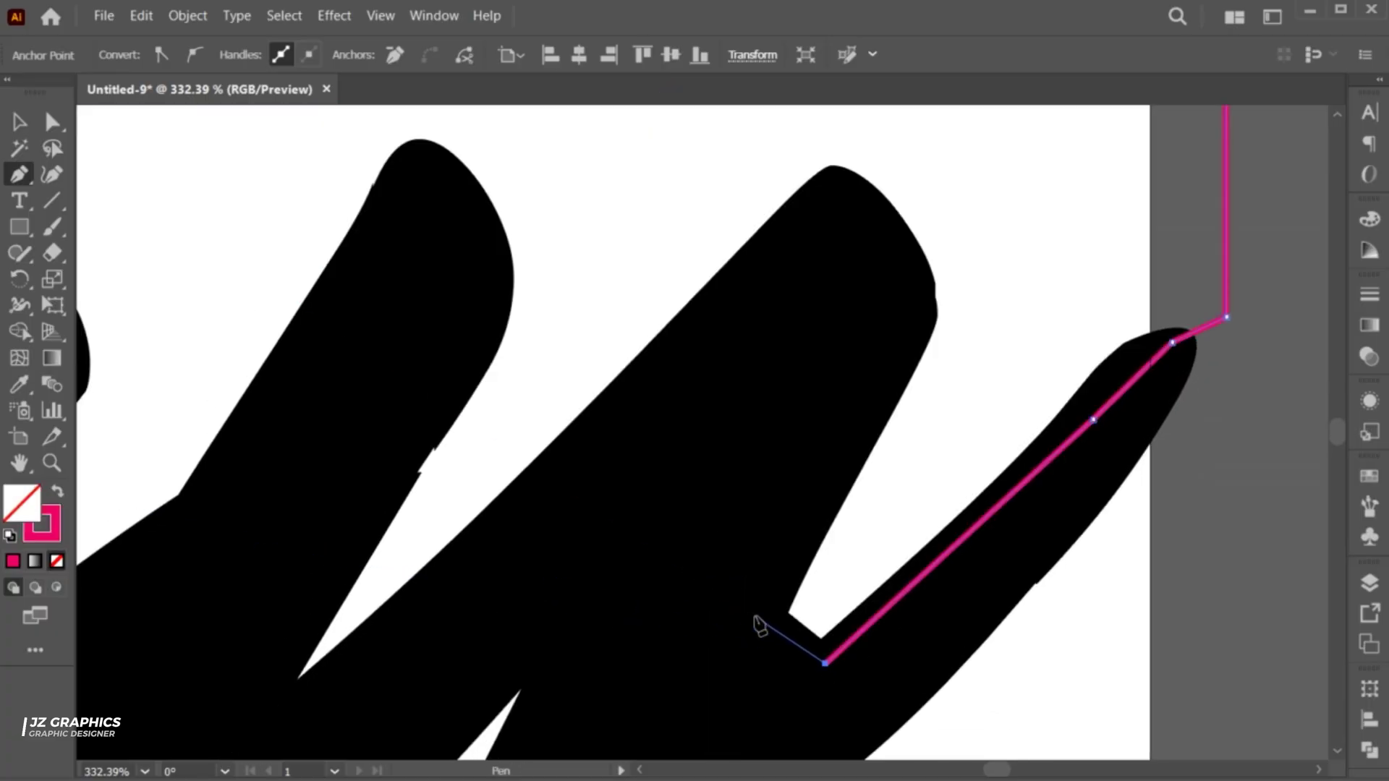
pyautogui.click(916, 304)
pyautogui.click(834, 185)
pyautogui.hscroll(-3, 995, 328)
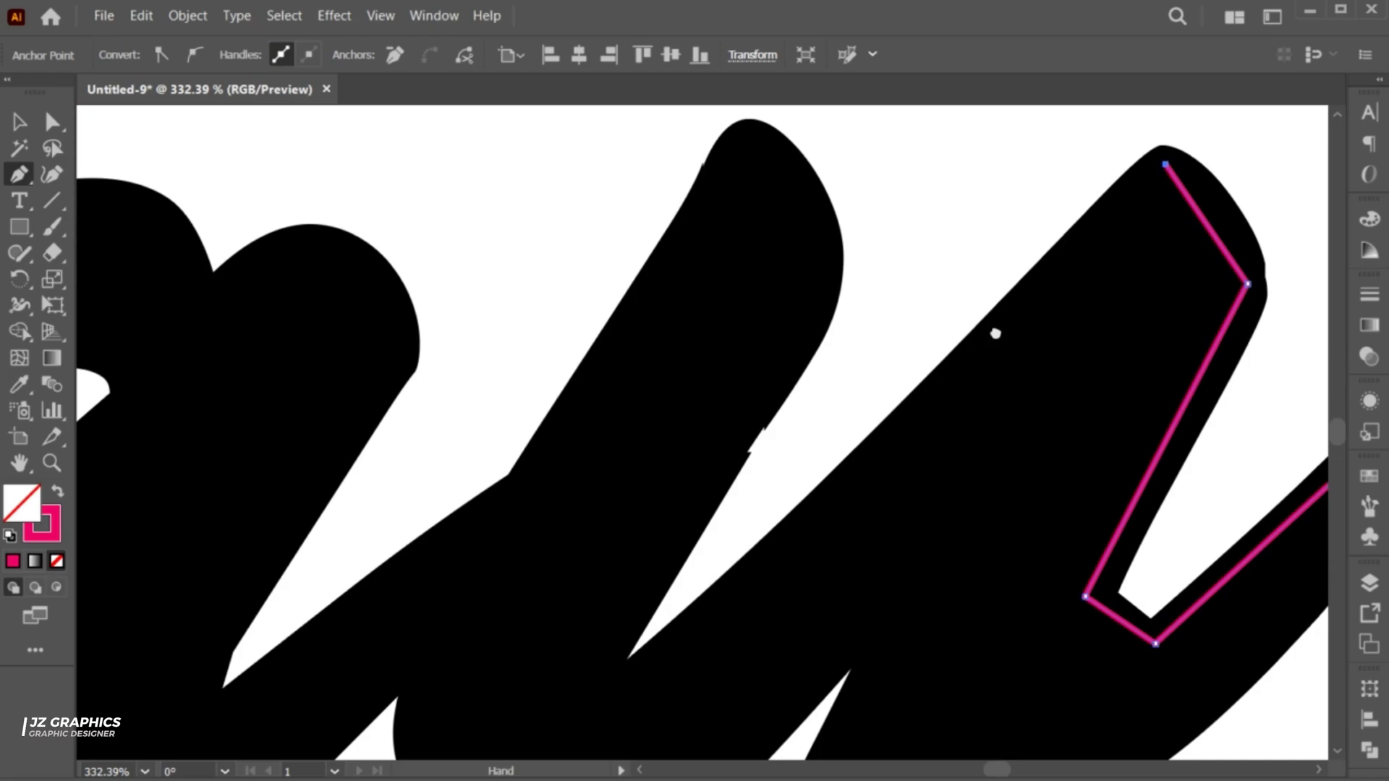
pyautogui.click(1008, 324)
pyautogui.click(609, 665)
pyautogui.click(811, 277)
pyautogui.click(754, 153)
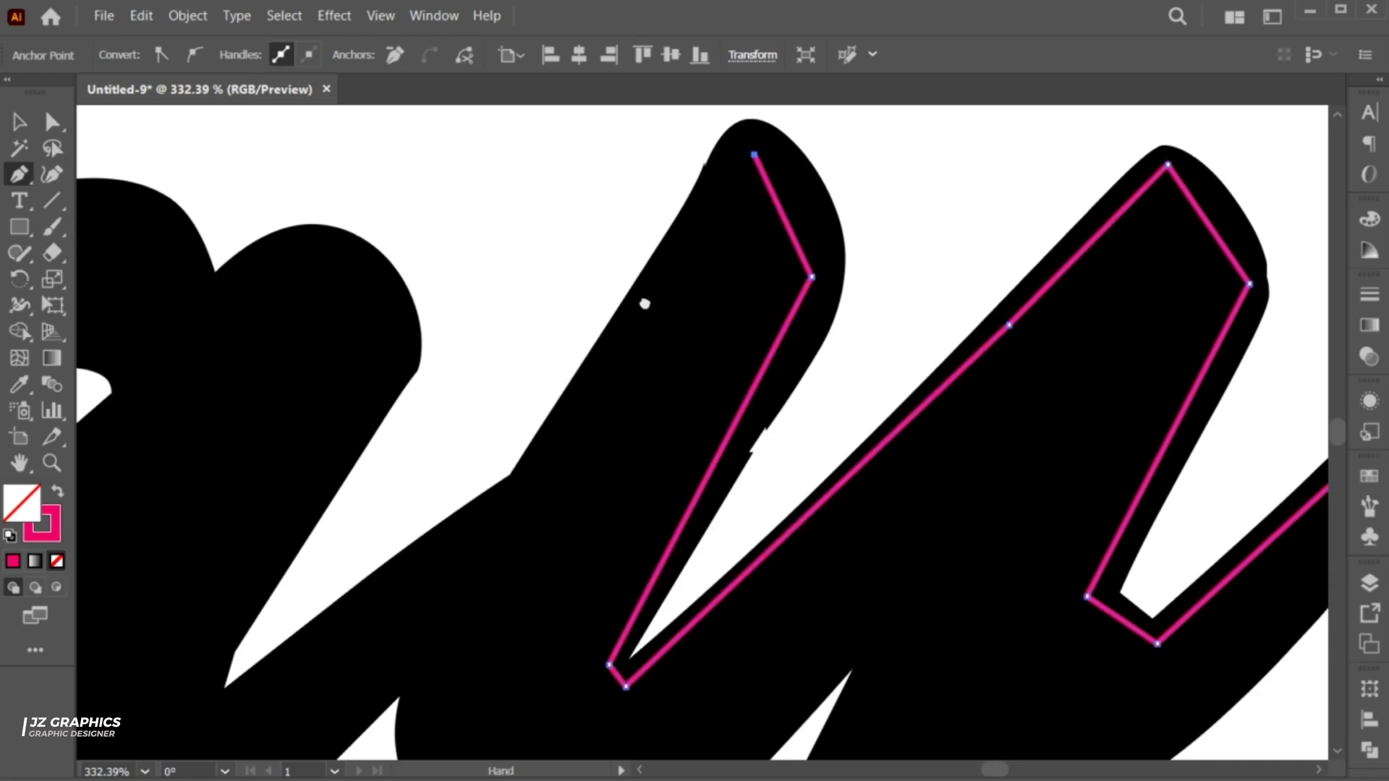
# Step: Continue the path along the next letter's corners, top curve and side
pyautogui.hscroll(-2, 645, 301)
pyautogui.click(752, 514)
pyautogui.hscroll(-5, 757, 522)
pyautogui.scroll(-3, 757, 522)
pyautogui.click(776, 562)
pyautogui.click(766, 518)
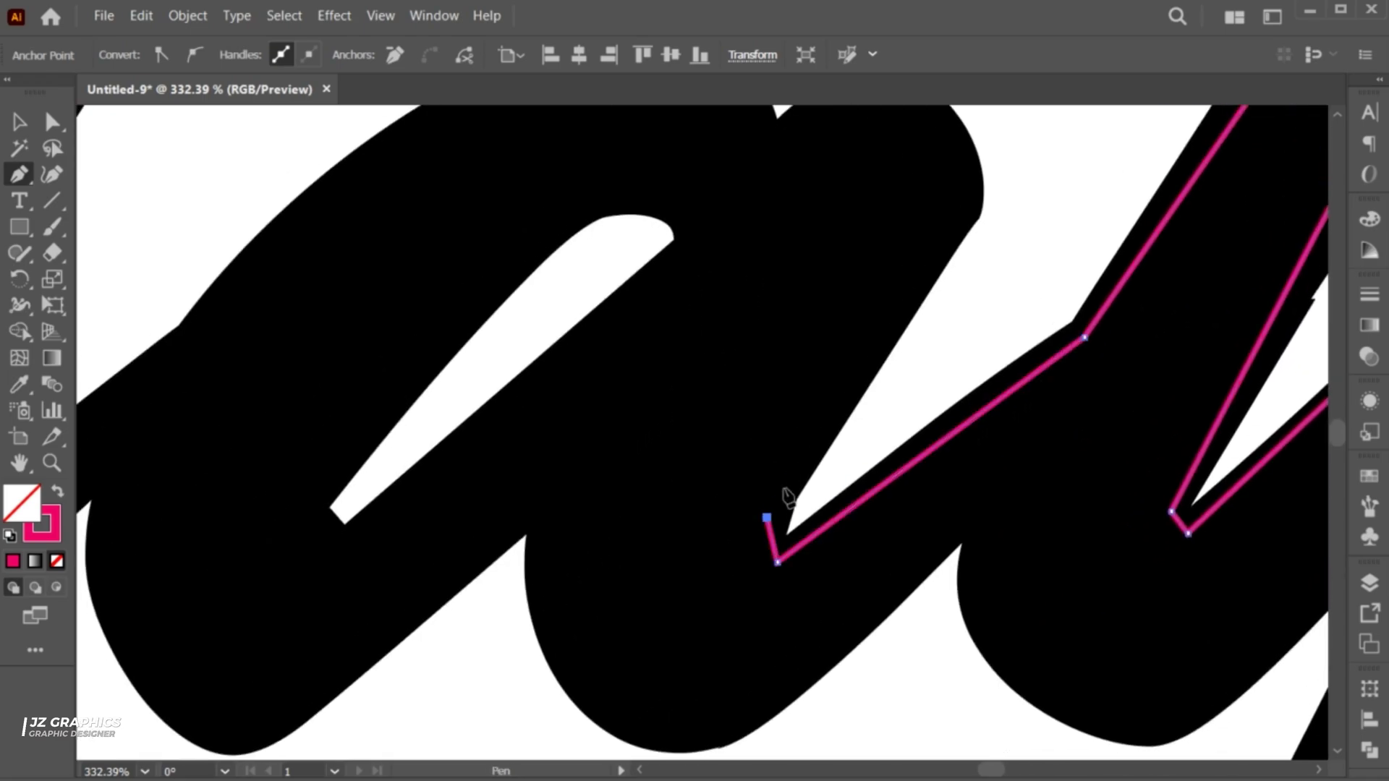
pyautogui.click(956, 190)
pyautogui.scroll(3, 969, 217)
pyautogui.click(945, 231)
pyautogui.click(849, 279)
pyautogui.click(810, 241)
pyautogui.click(707, 182)
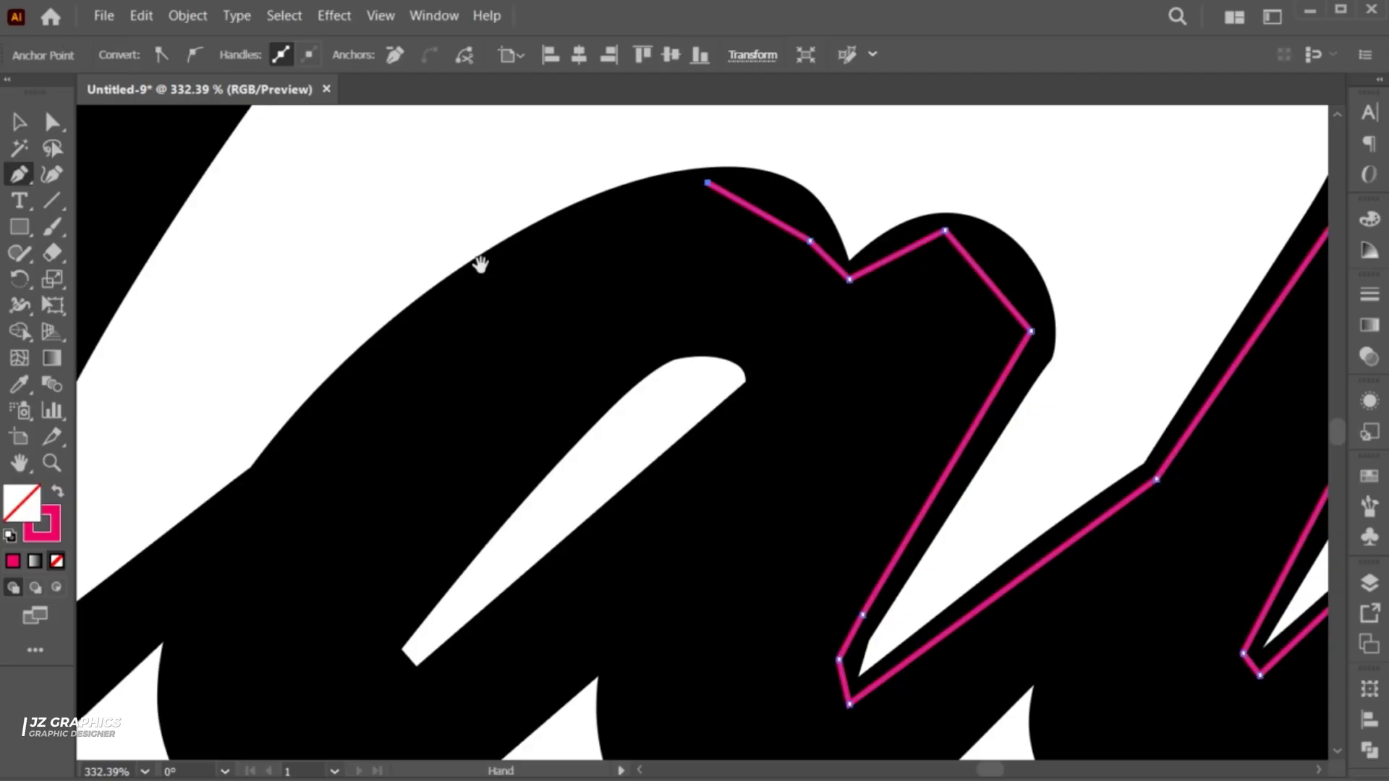
# Step: Pan across the word and extend the path up the next letter's upright stroke
pyautogui.moveTo(480, 265); pyautogui.dragTo(794, 269)
pyautogui.click(744, 316)
pyautogui.hscroll(-2, 744, 316)
pyautogui.click(687, 475)
pyautogui.hscroll(-3, 658, 506)
pyautogui.moveTo(536, 680); pyautogui.dragTo(559, 593)
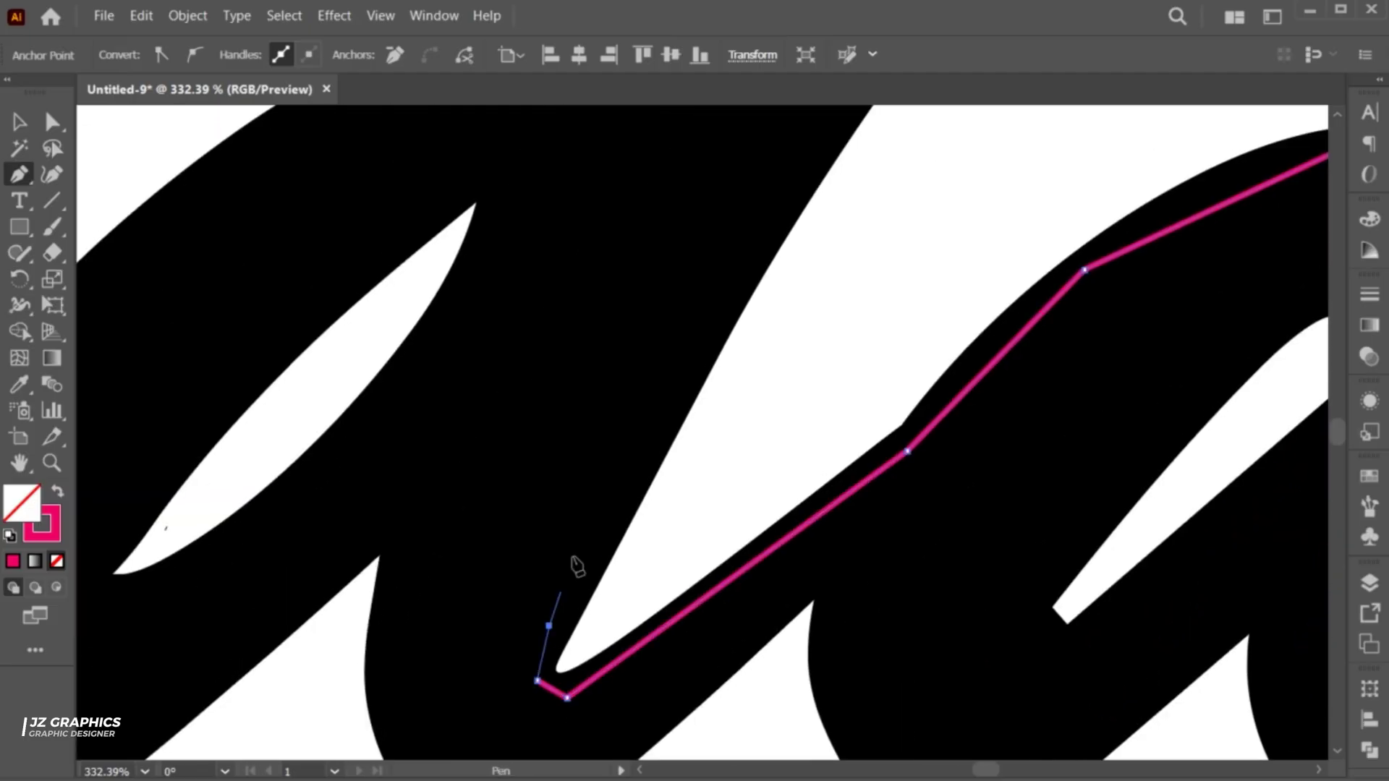
pyautogui.scroll(3, 577, 566)
pyautogui.click(694, 557)
pyautogui.scroll(3, 670, 511)
pyautogui.click(815, 294)
pyautogui.moveTo(616, 386); pyautogui.dragTo(806, 354)
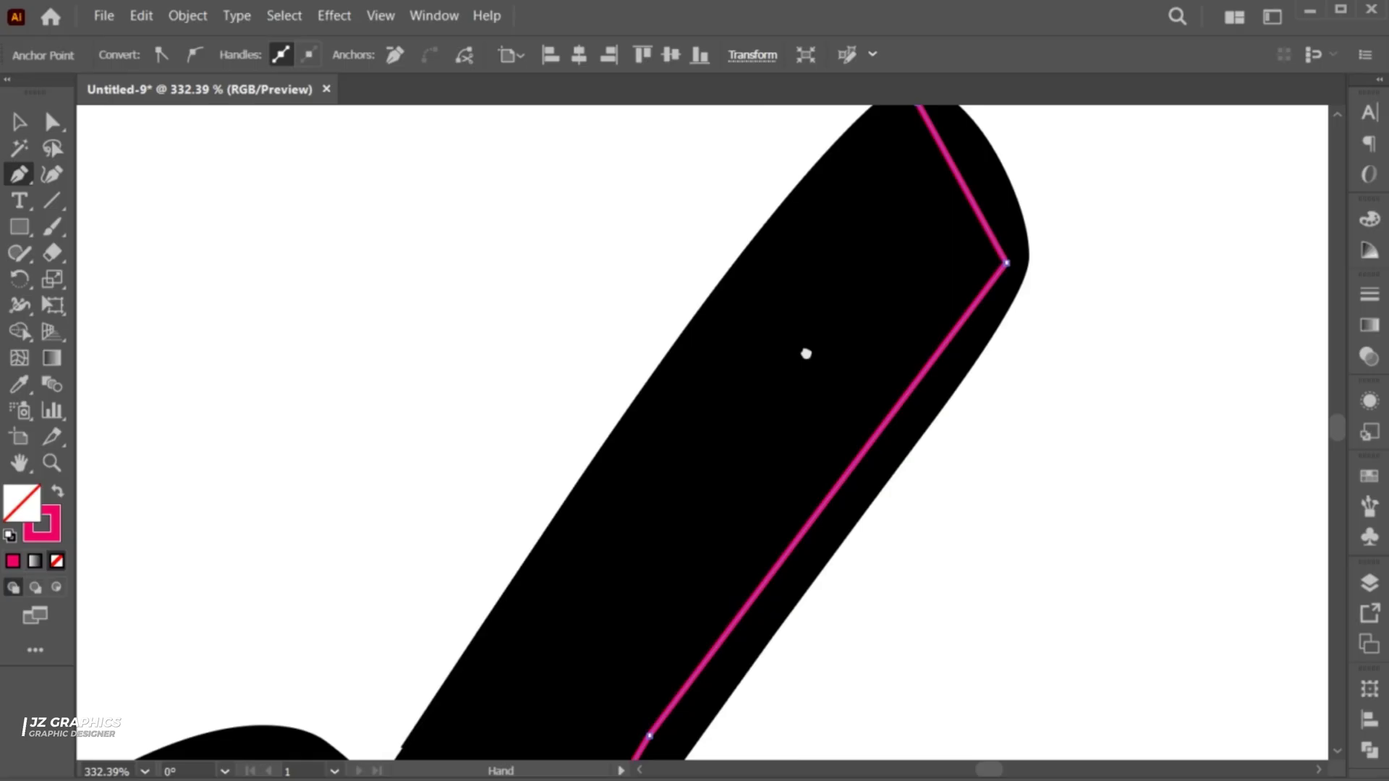
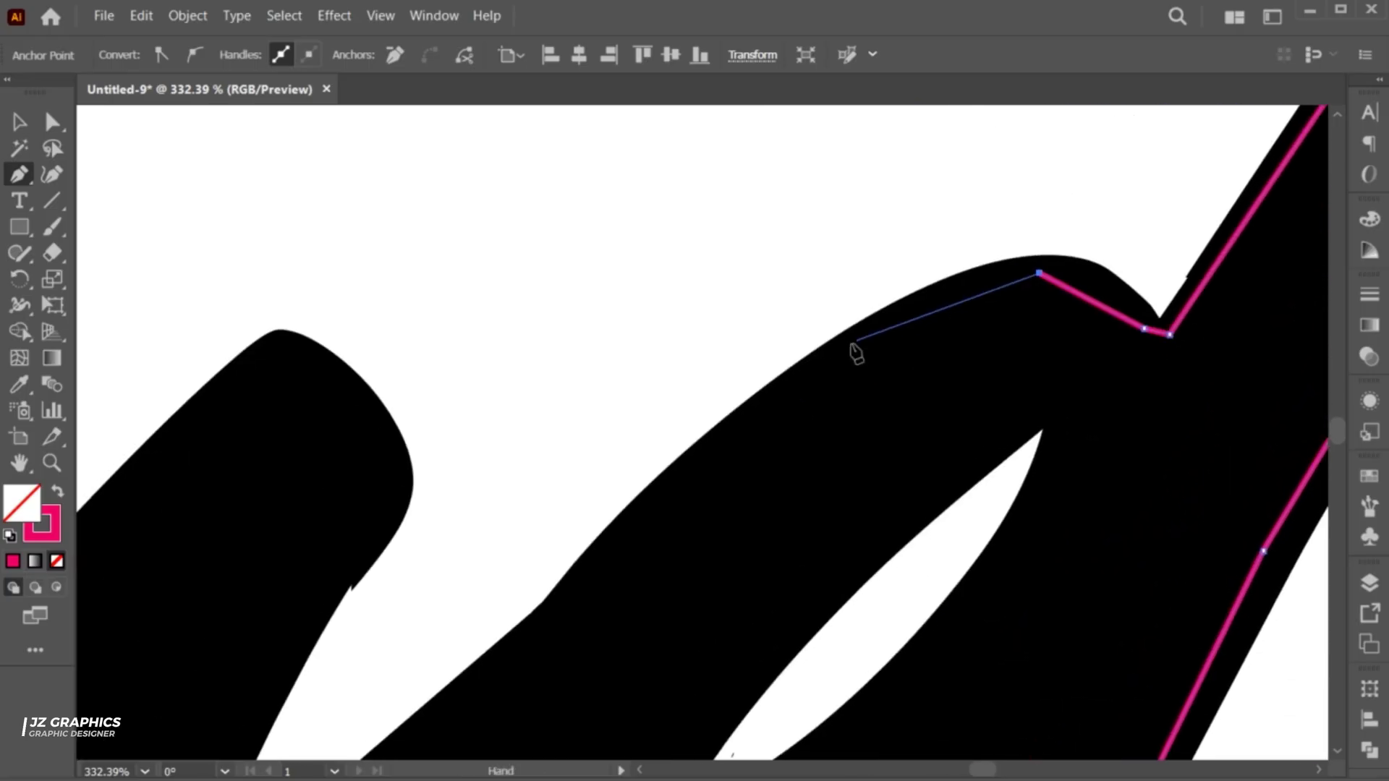
# Step: Trace pen anchors down the inner edge of the current stroke and back up the next
pyautogui.click(812, 374)
pyautogui.click(488, 686)
pyautogui.click(467, 663)
pyautogui.click(602, 342)
pyautogui.click(676, 225)
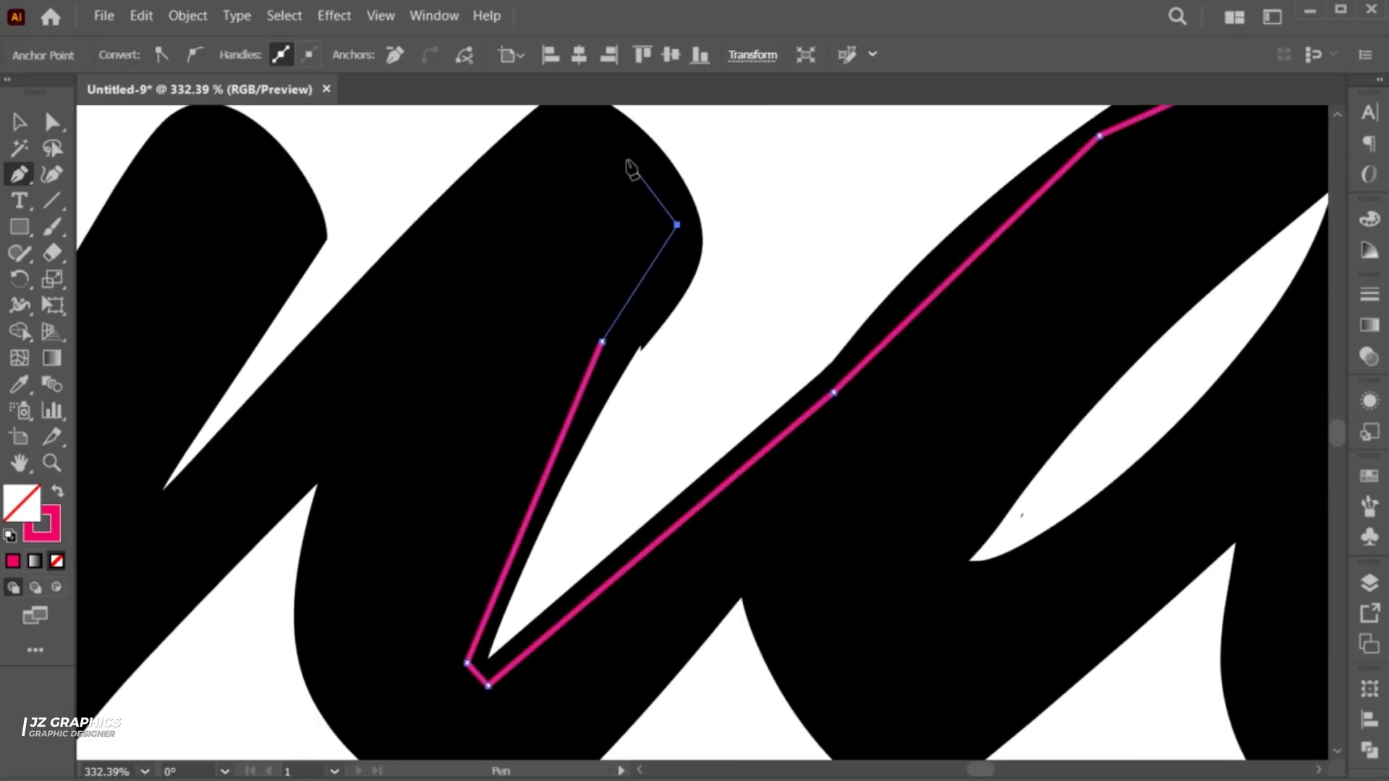
pyautogui.scroll(3, 631, 169)
# Step: Add top and bottom corner anchors around the following stroke's inner outline
pyautogui.click(805, 240)
pyautogui.click(511, 562)
pyautogui.click(377, 650)
pyautogui.click(373, 620)
pyautogui.click(544, 364)
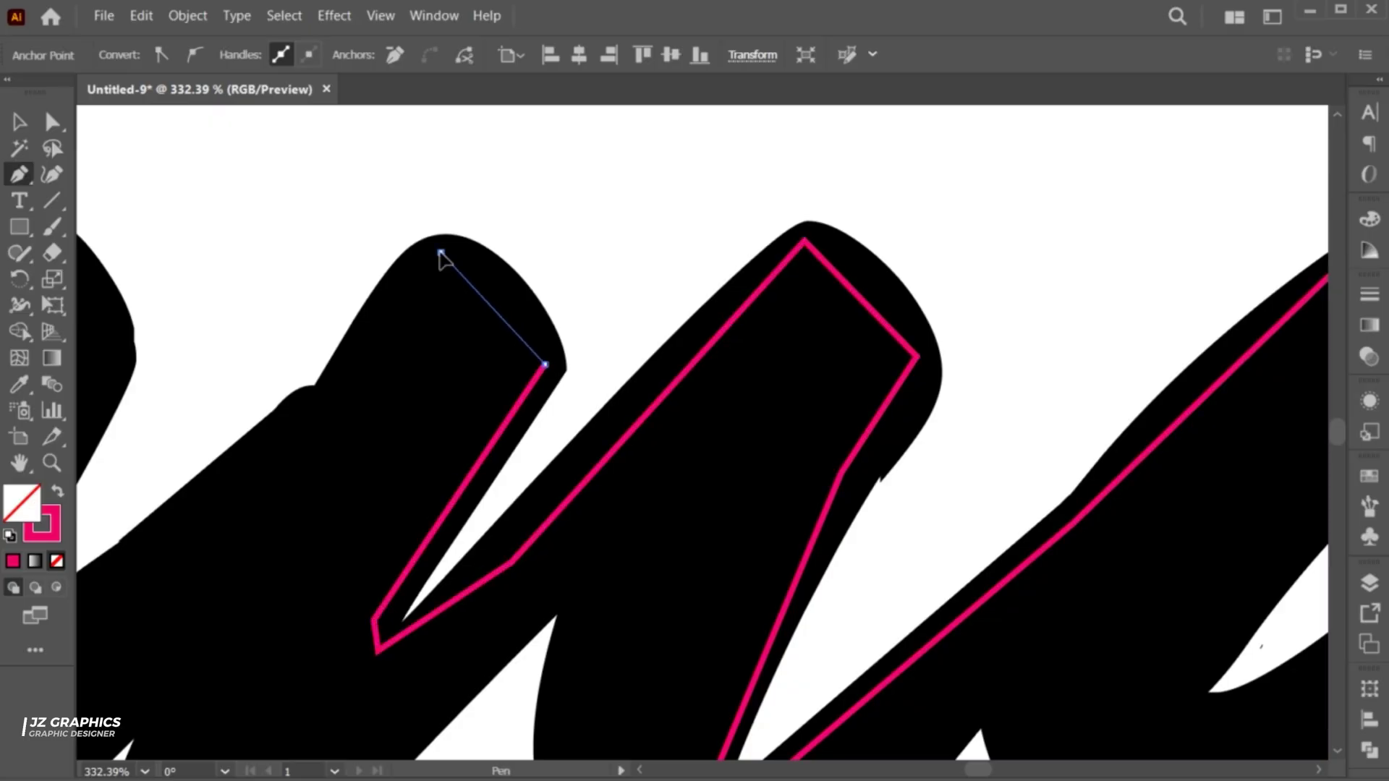
pyautogui.click(440, 251)
# Step: Pan to the next letter section and carry the pink outline through its strokes
pyautogui.moveTo(404, 379); pyautogui.dragTo(1075, 378)
pyautogui.click(1009, 368)
pyautogui.click(991, 408)
pyautogui.click(646, 677)
pyautogui.click(628, 647)
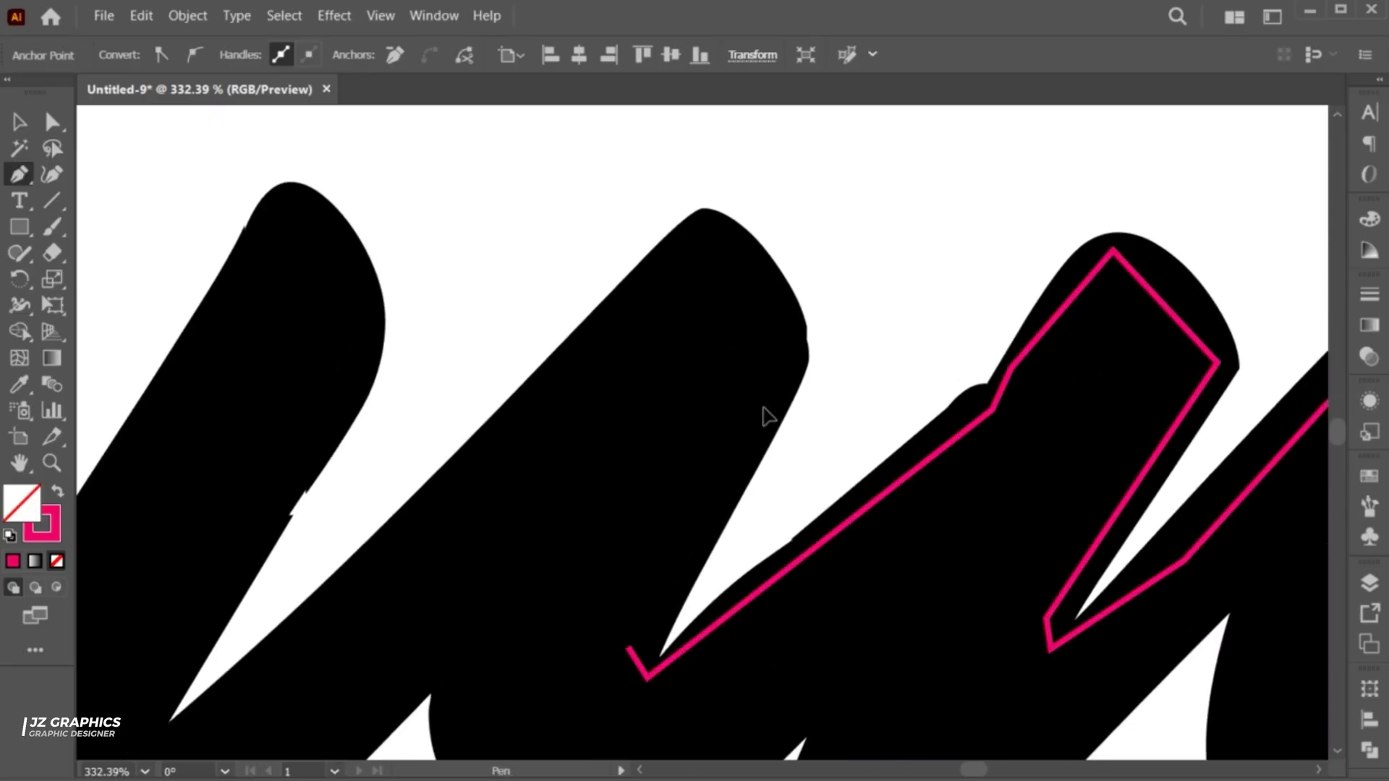
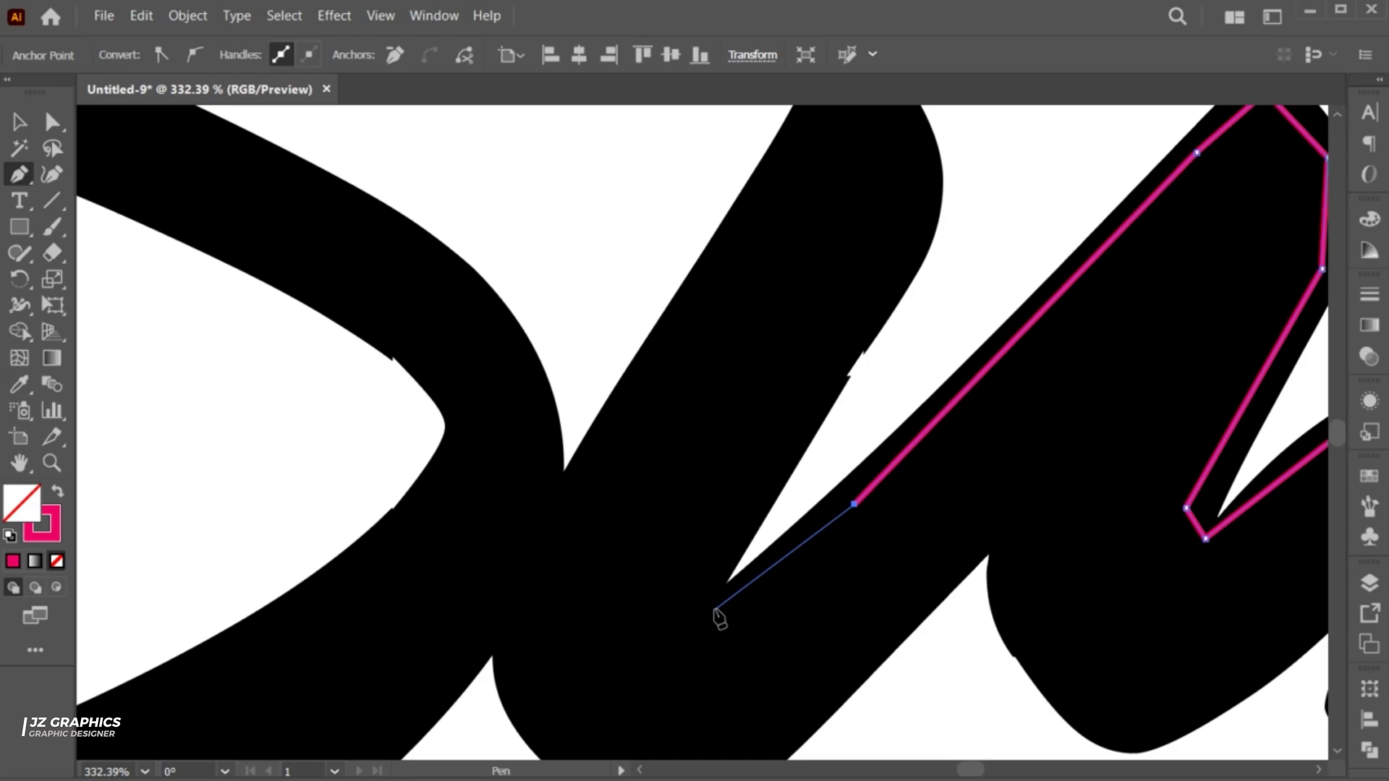
# Step: Pen-trace anchors along the inner edges of the first Sunday strokes and the S curve
pyautogui.click(715, 610)
pyautogui.click(781, 638)
pyautogui.click(977, 299)
pyautogui.click(902, 186)
pyautogui.click(754, 440)
pyautogui.click(597, 569)
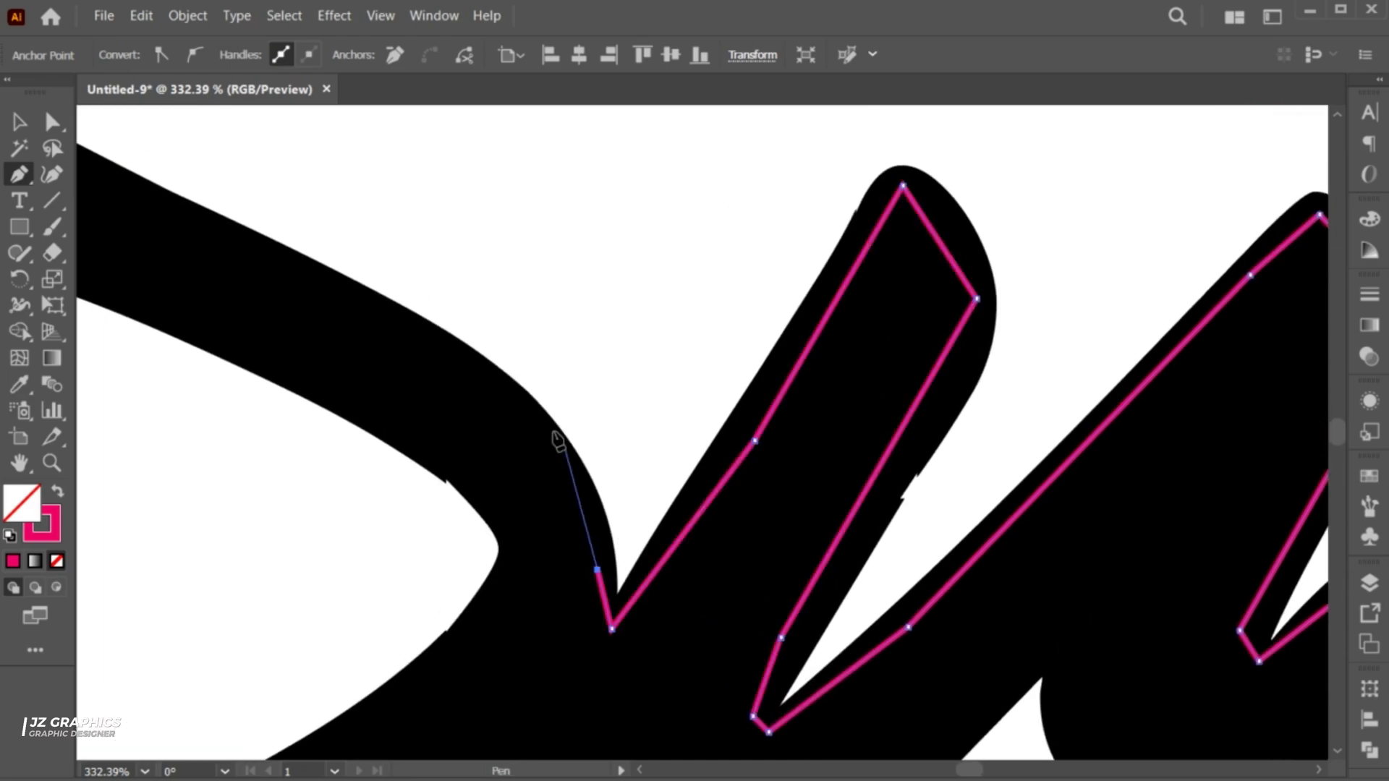
pyautogui.click(489, 375)
pyautogui.moveTo(486, 397); pyautogui.dragTo(843, 527)
pyautogui.click(845, 519)
pyautogui.click(450, 323)
pyautogui.moveTo(429, 284)
pyautogui.mouseDown()
pyautogui.moveTo(448, 259)
pyautogui.moveTo(254, 618)
pyautogui.mouseUp()
pyautogui.click(232, 618)
pyautogui.click(403, 536)
pyautogui.click(663, 424)
pyautogui.moveTo(911, 348); pyautogui.dragTo(980, 347)
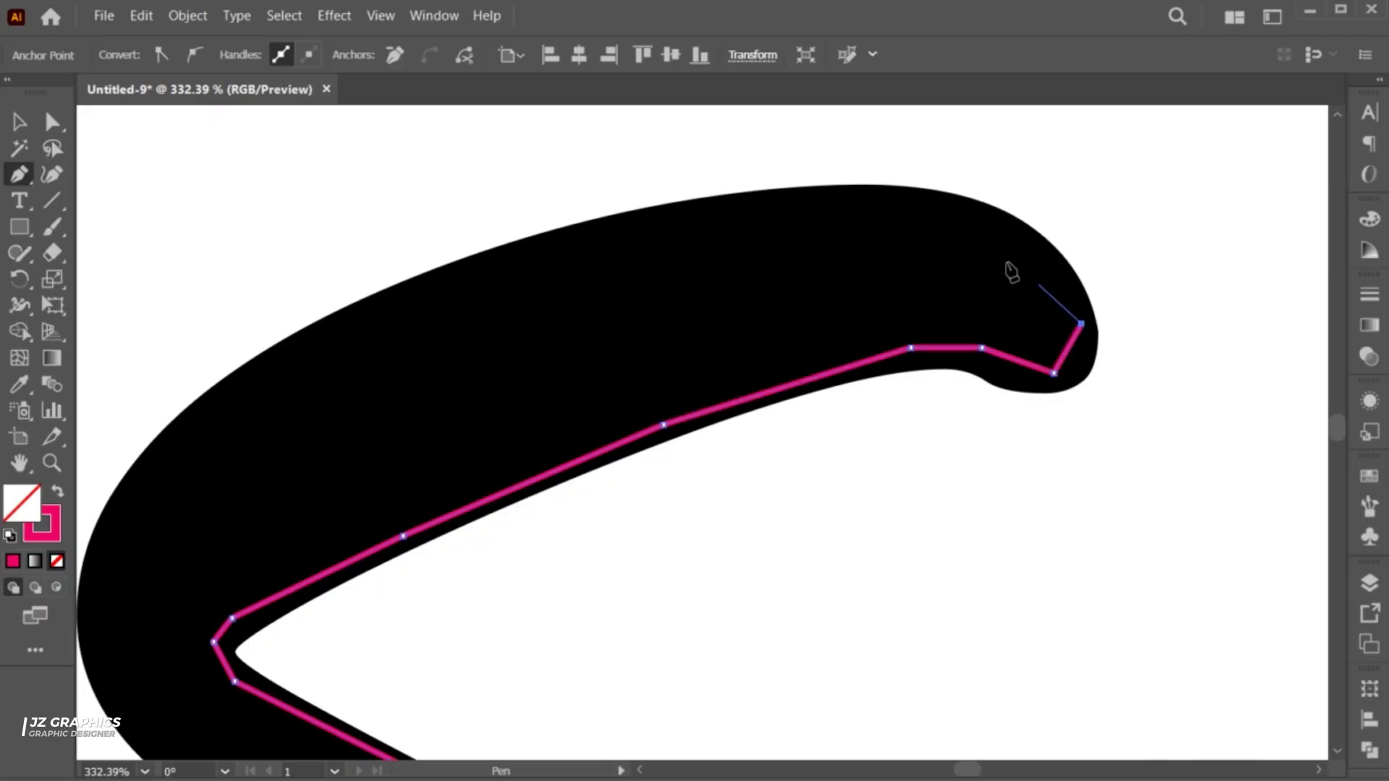
# Step: Continue the Pen outline down the left stroke and along the lower stroke, panning as needed
pyautogui.click(951, 204)
pyautogui.click(670, 219)
pyautogui.click(288, 341)
pyautogui.moveTo(232, 412); pyautogui.dragTo(570, 288)
pyautogui.click(449, 425)
pyautogui.click(494, 622)
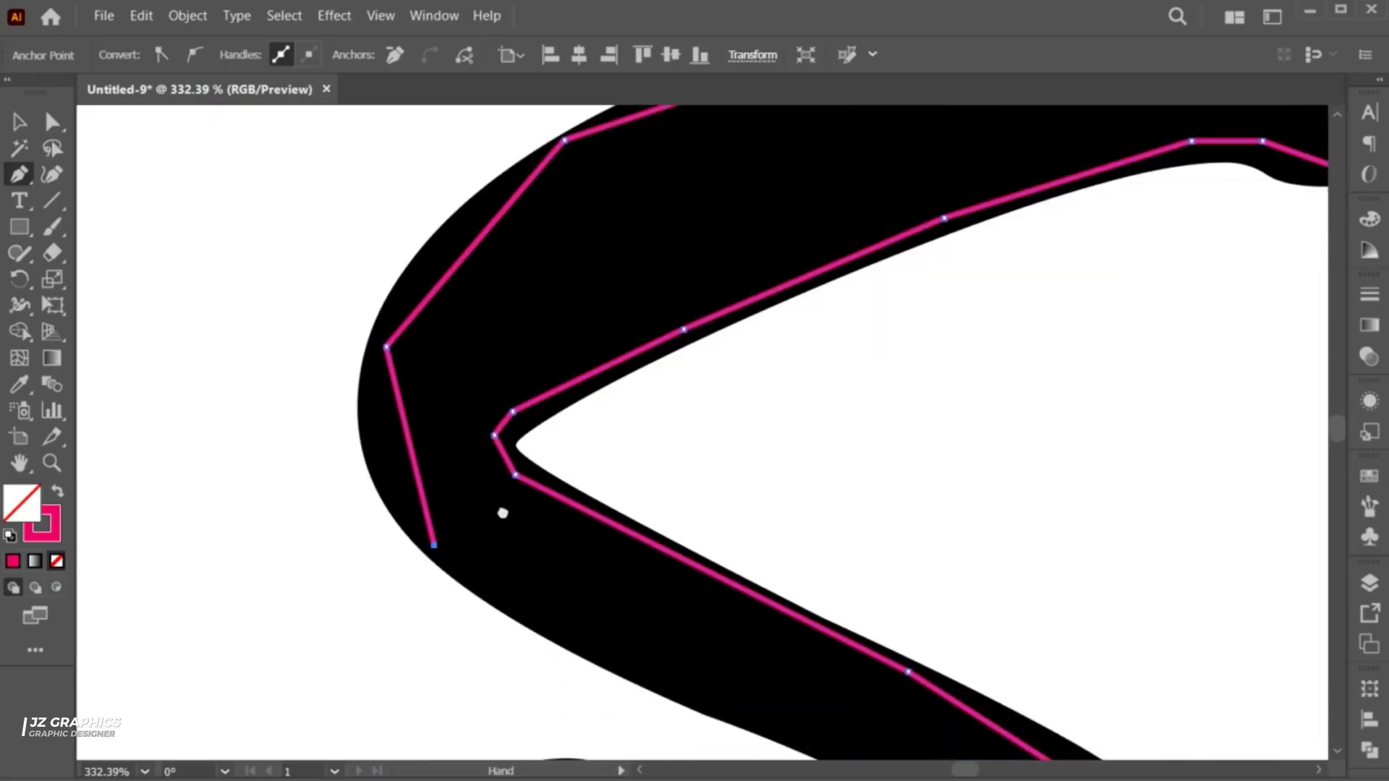
pyautogui.moveTo(503, 512); pyautogui.dragTo(375, 301)
pyautogui.click(573, 480)
pyautogui.moveTo(769, 536); pyautogui.dragTo(738, 468)
pyautogui.click(831, 403)
pyautogui.click(833, 496)
pyautogui.moveTo(697, 624); pyautogui.dragTo(953, 471)
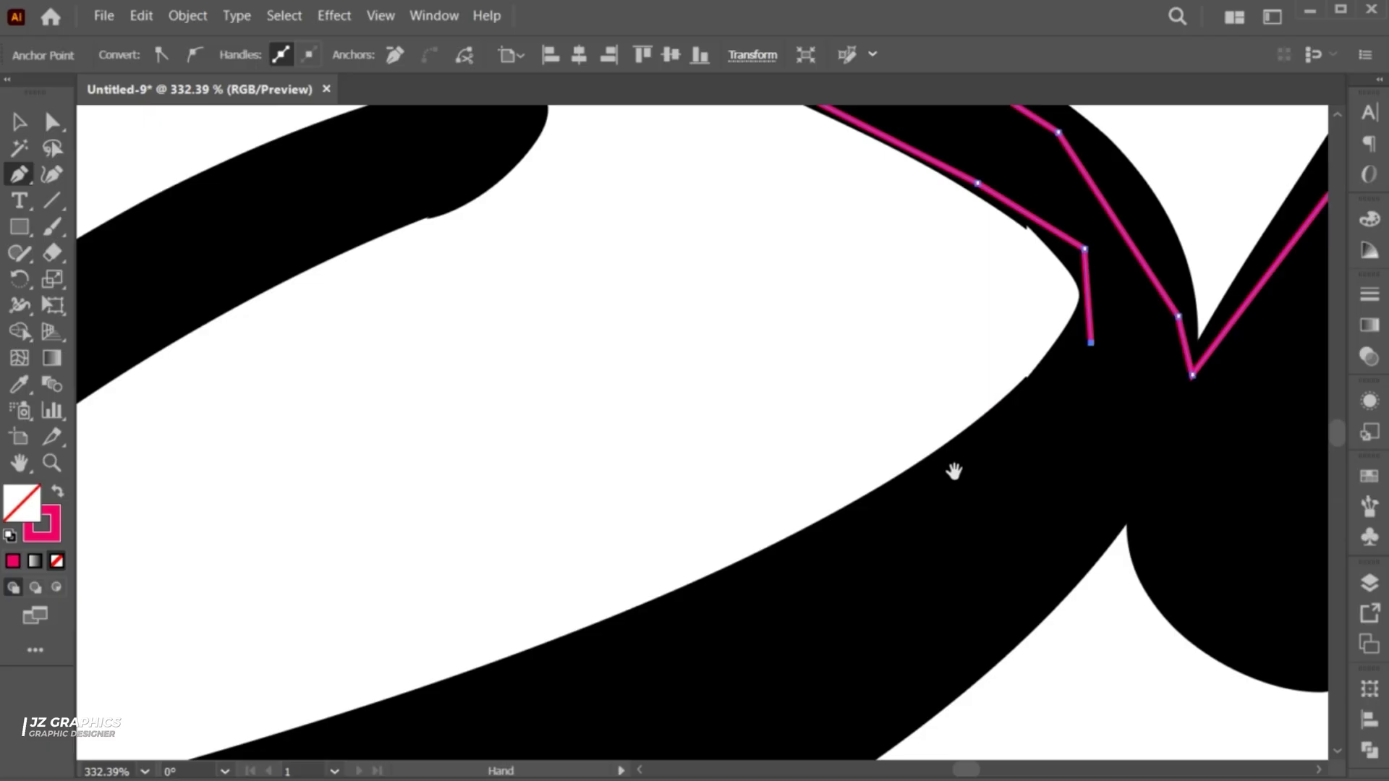
pyautogui.click(914, 490)
pyautogui.click(619, 641)
pyautogui.moveTo(619, 642); pyautogui.dragTo(1054, 521)
pyautogui.click(719, 651)
pyautogui.click(490, 723)
pyautogui.moveTo(312, 719); pyautogui.dragTo(322, 671)
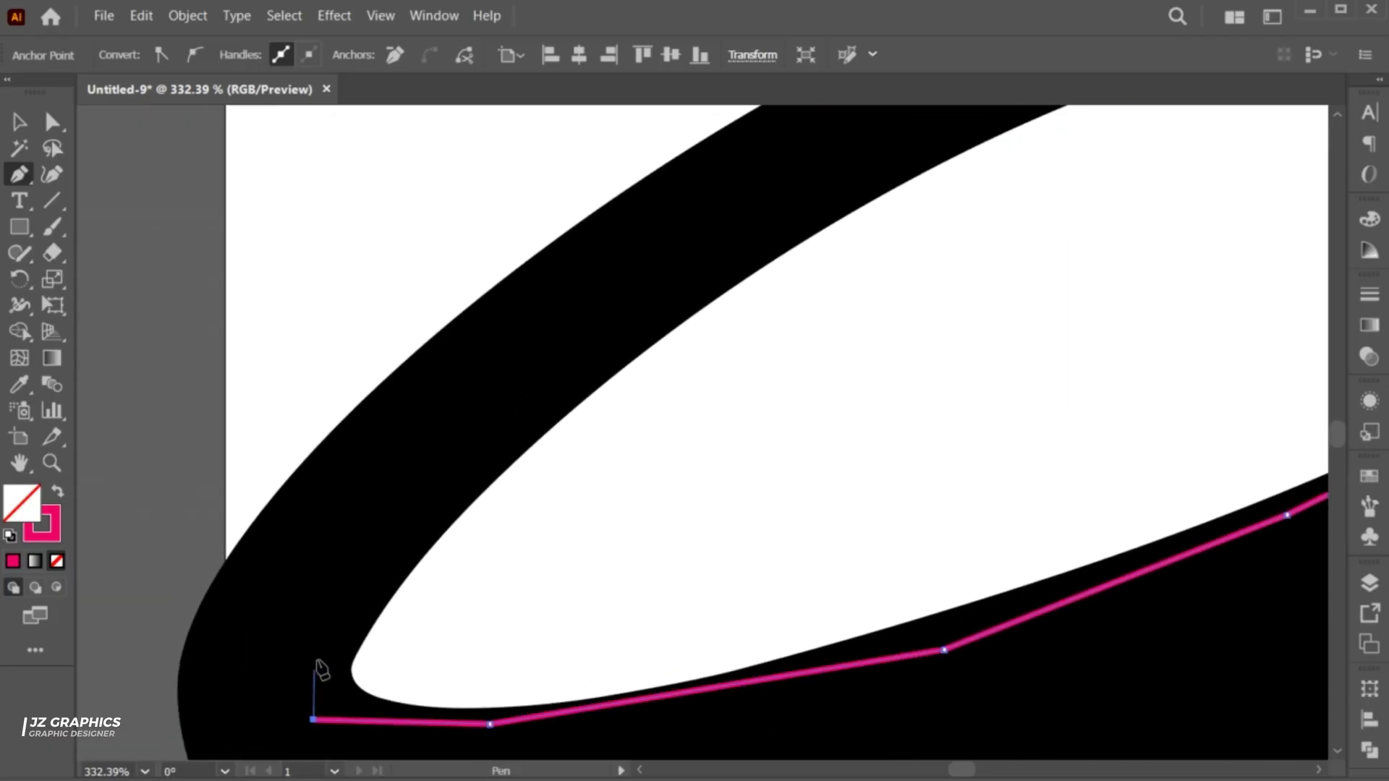
# Step: Finish the outline around the upper stroke tip, then zoom out
pyautogui.moveTo(304, 239); pyautogui.dragTo(412, 561)
pyautogui.click(482, 506)
pyautogui.click(753, 356)
pyautogui.click(916, 293)
pyautogui.click(967, 212)
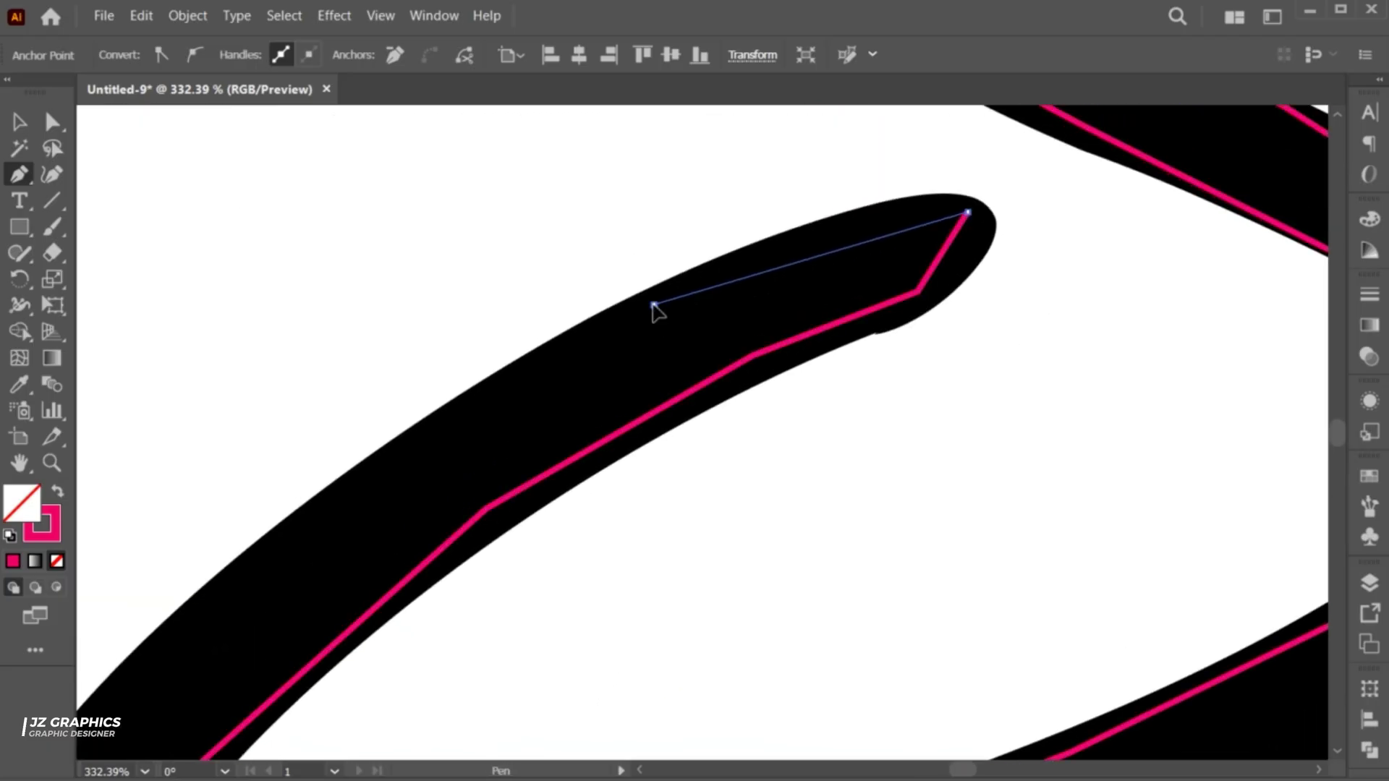
pyautogui.click(655, 307)
pyautogui.moveTo(323, 523); pyautogui.dragTo(735, 426)
pyautogui.click(733, 414)
pyautogui.click(518, 652)
pyautogui.scroll(-3, 474, 571)
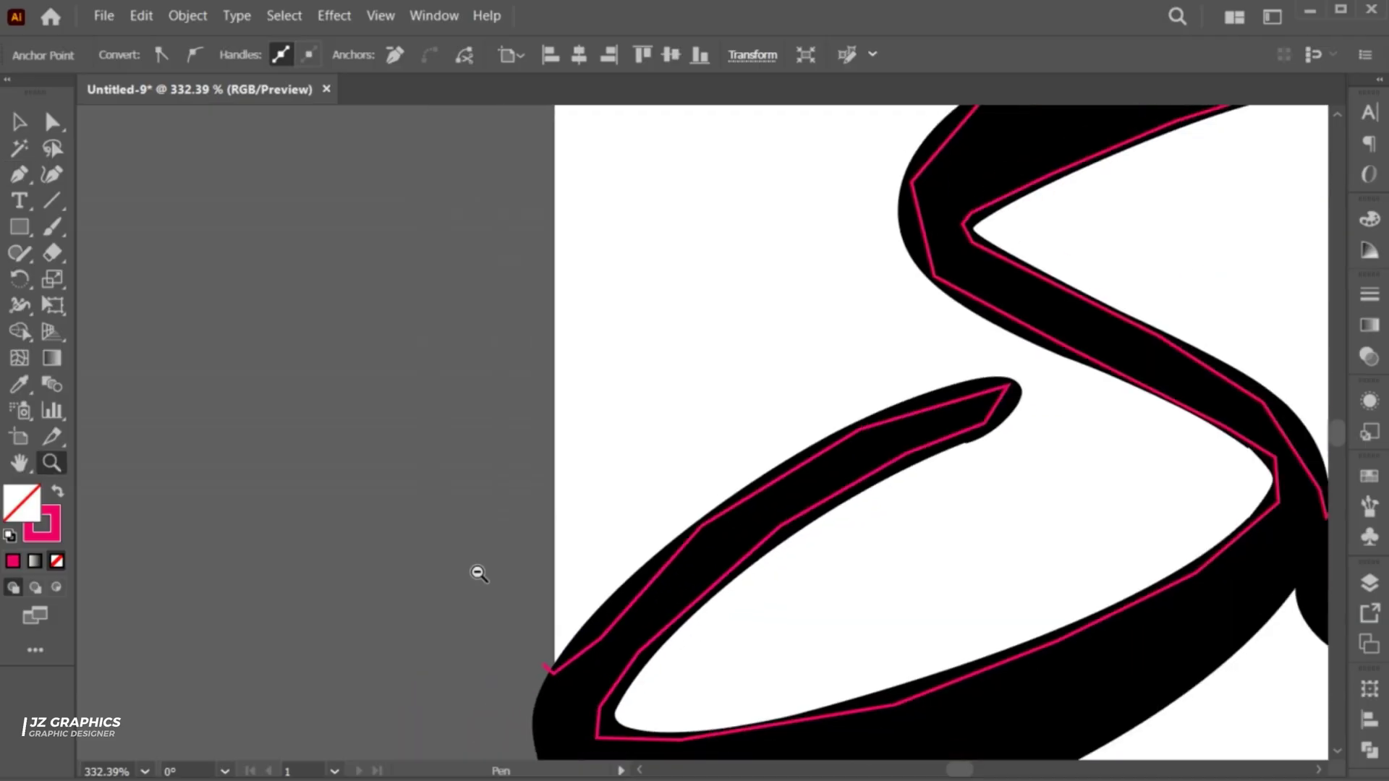
pyautogui.scroll(-3, 725, 424)
pyautogui.scroll(-2, 552, 567)
pyautogui.scroll(-2, 506, 615)
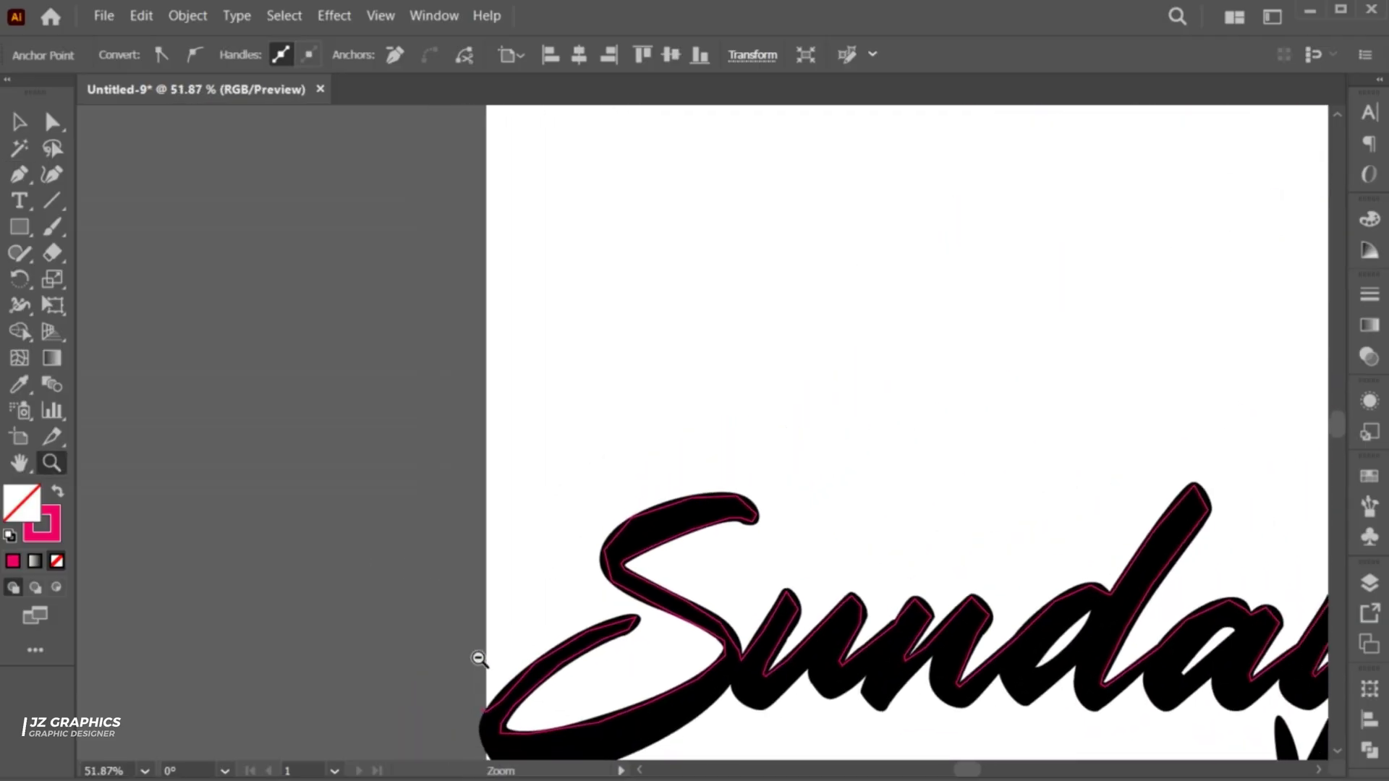
pyautogui.scroll(-1, 527, 577)
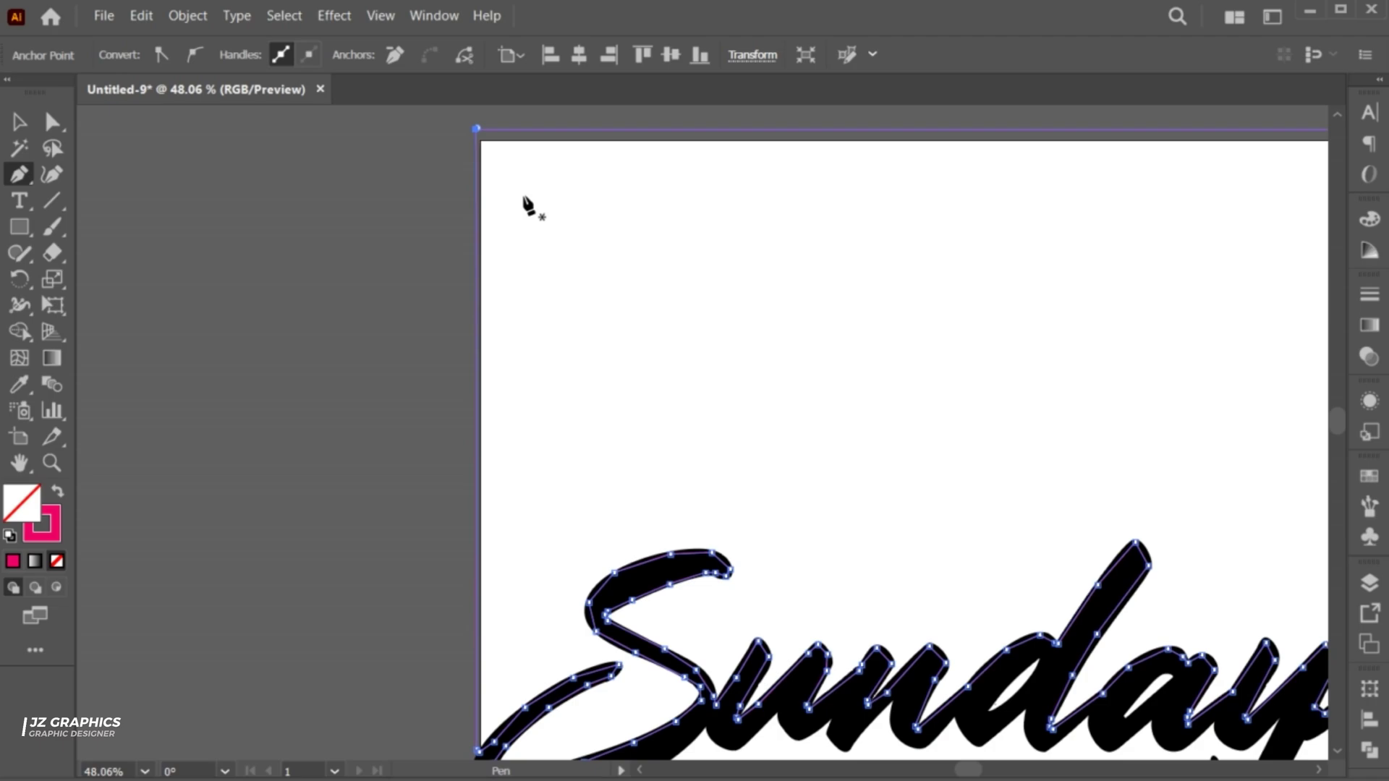
# Step: Swap fill and stroke so the traced shape is filled pink, then zoom in on the d and a
pyautogui.press('v')
pyautogui.moveTo(723, 531); pyautogui.dragTo(592, 521)
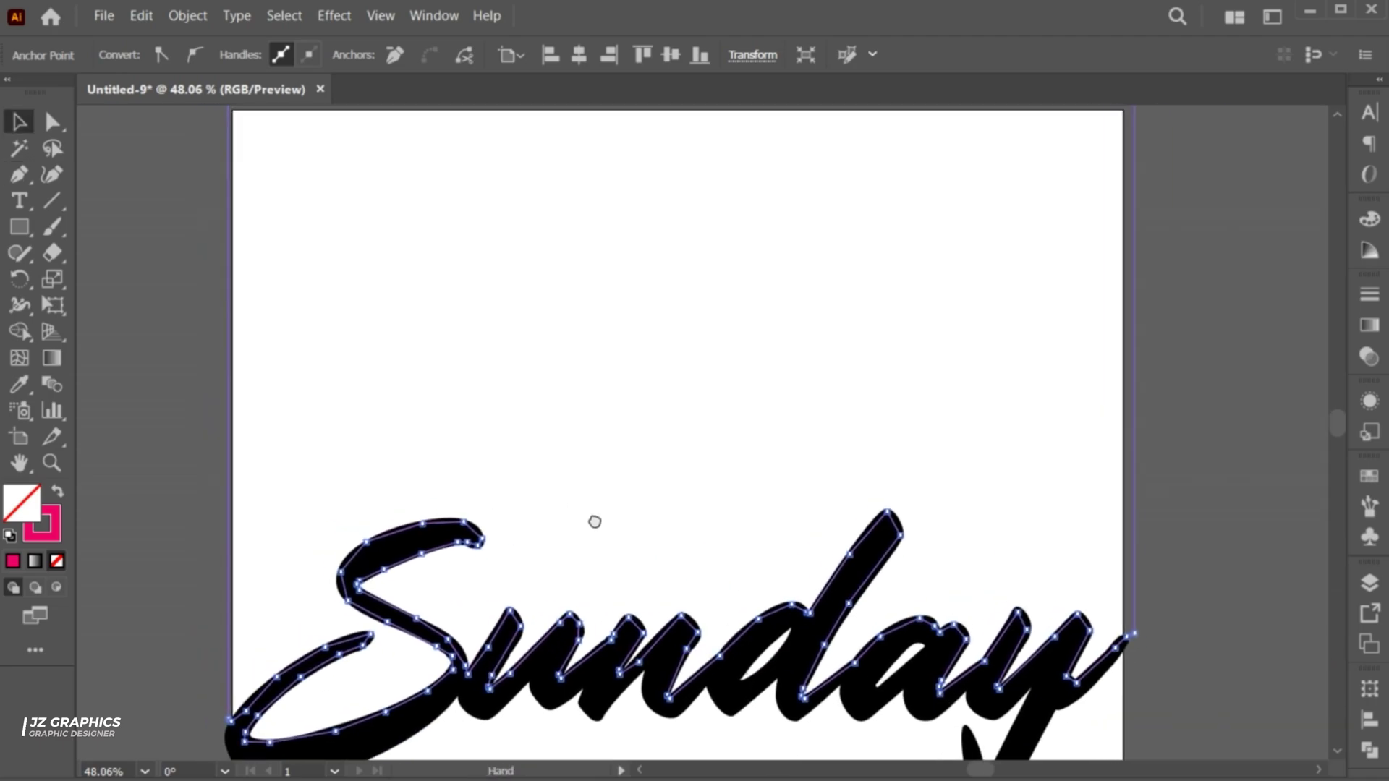
pyautogui.click(58, 491)
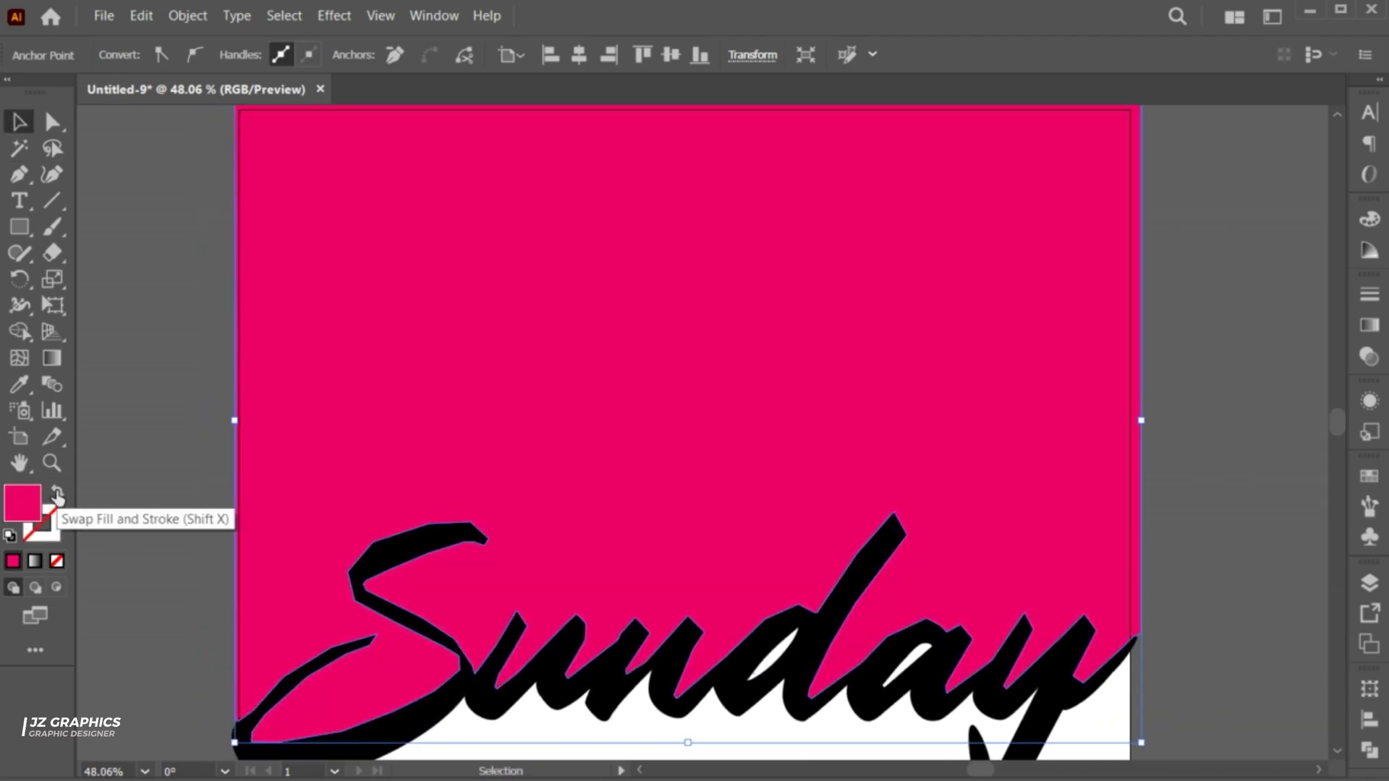
pyautogui.press('z')
pyautogui.moveTo(761, 700)
pyautogui.mouseDown()
pyautogui.moveTo(837, 642)
pyautogui.moveTo(807, 483)
pyautogui.moveTo(854, 452)
pyautogui.moveTo(726, 452)
pyautogui.mouseUp()
pyautogui.keyDown('ctrl'); pyautogui.click(774, 706); pyautogui.keyUp('ctrl')
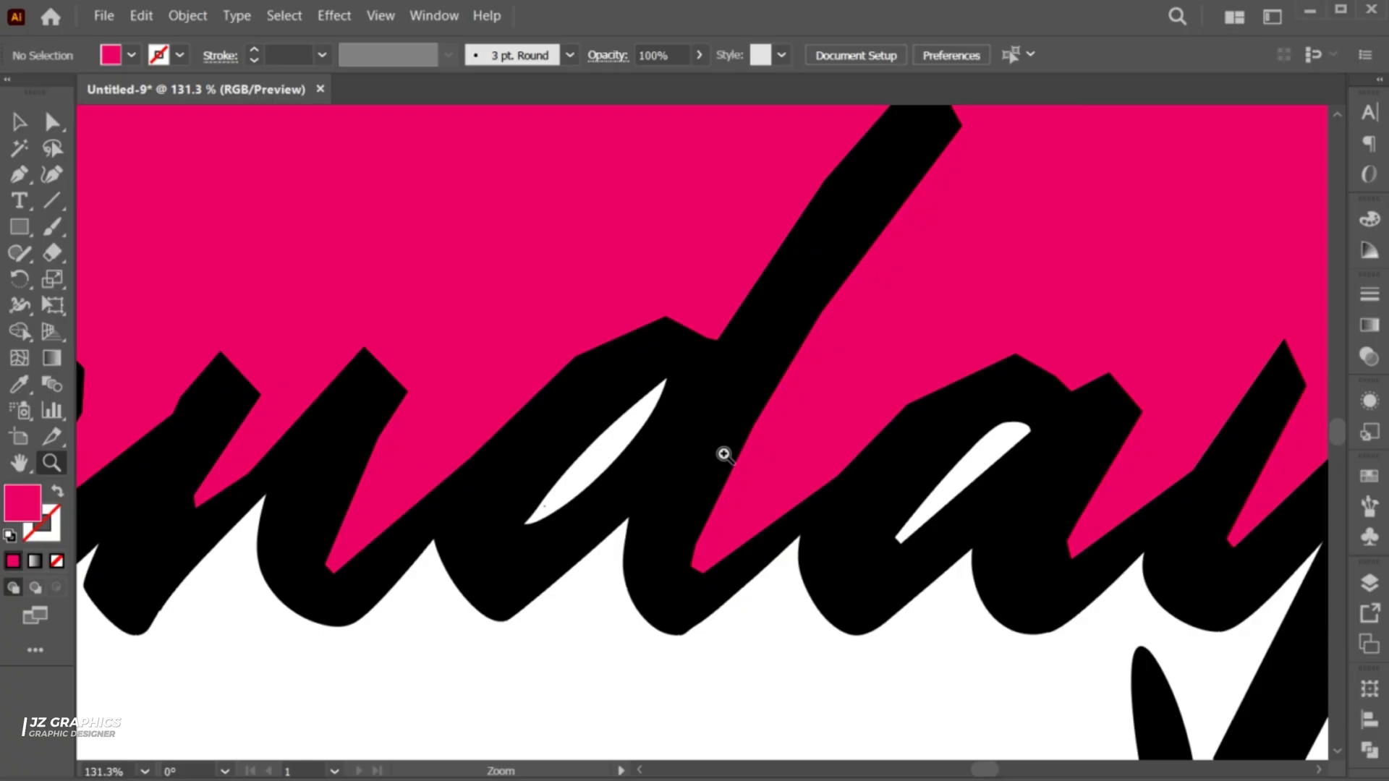
# Step: Draw a closed Pen shape covering the counter of the d
pyautogui.click(675, 364)
pyautogui.click(622, 381)
pyautogui.click(518, 508)
pyautogui.click(510, 547)
pyautogui.click(584, 521)
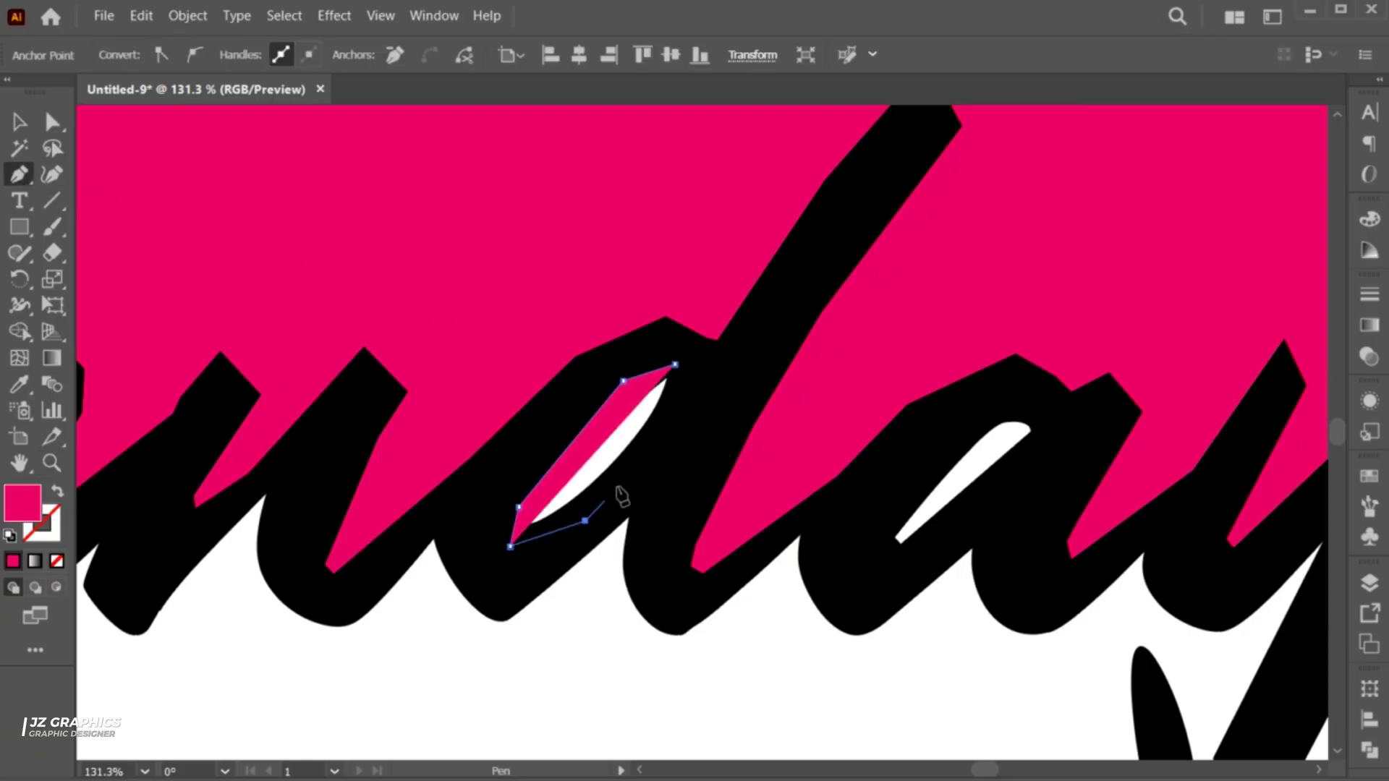
pyautogui.click(667, 436)
pyautogui.click(674, 365)
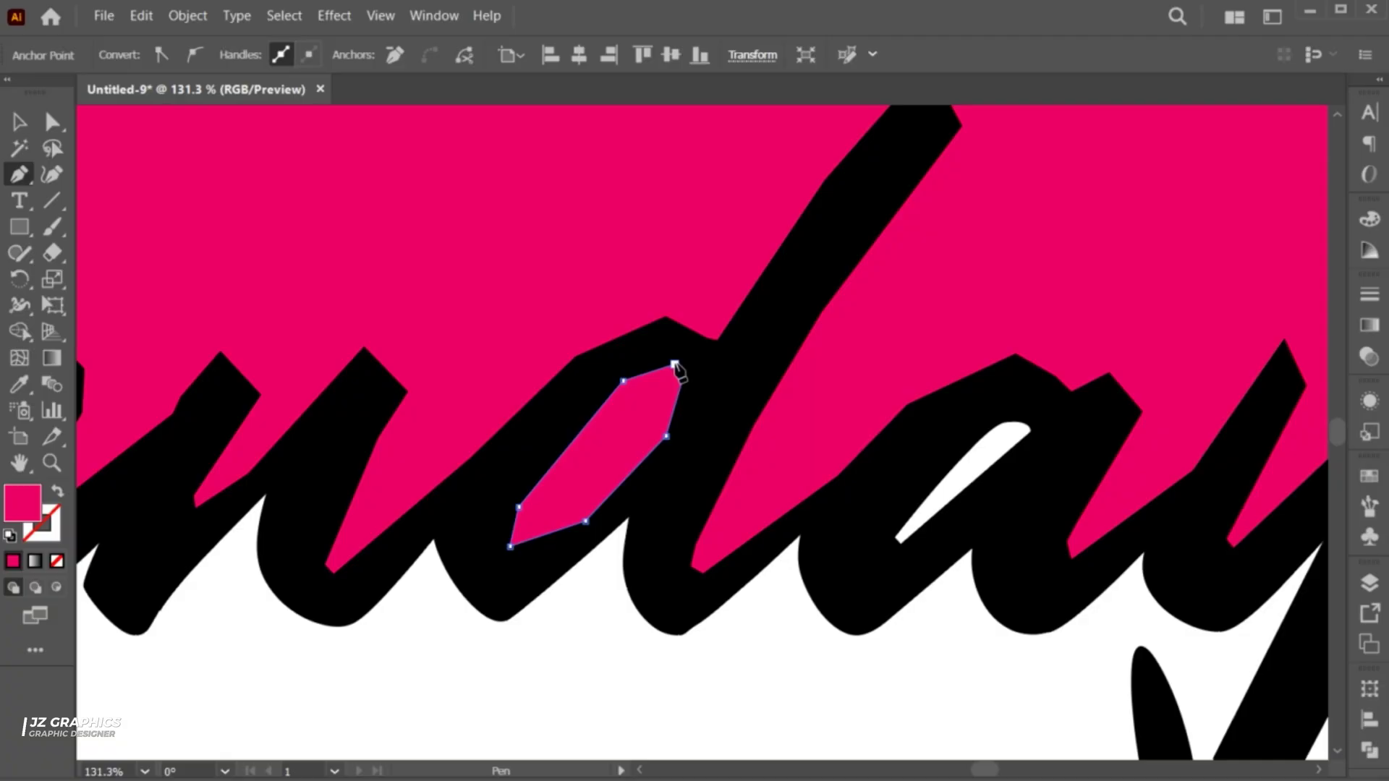
# Step: Draw a closed Pen shape covering the counter of the a
pyautogui.click(1022, 406)
pyautogui.click(961, 430)
pyautogui.click(884, 555)
pyautogui.click(910, 555)
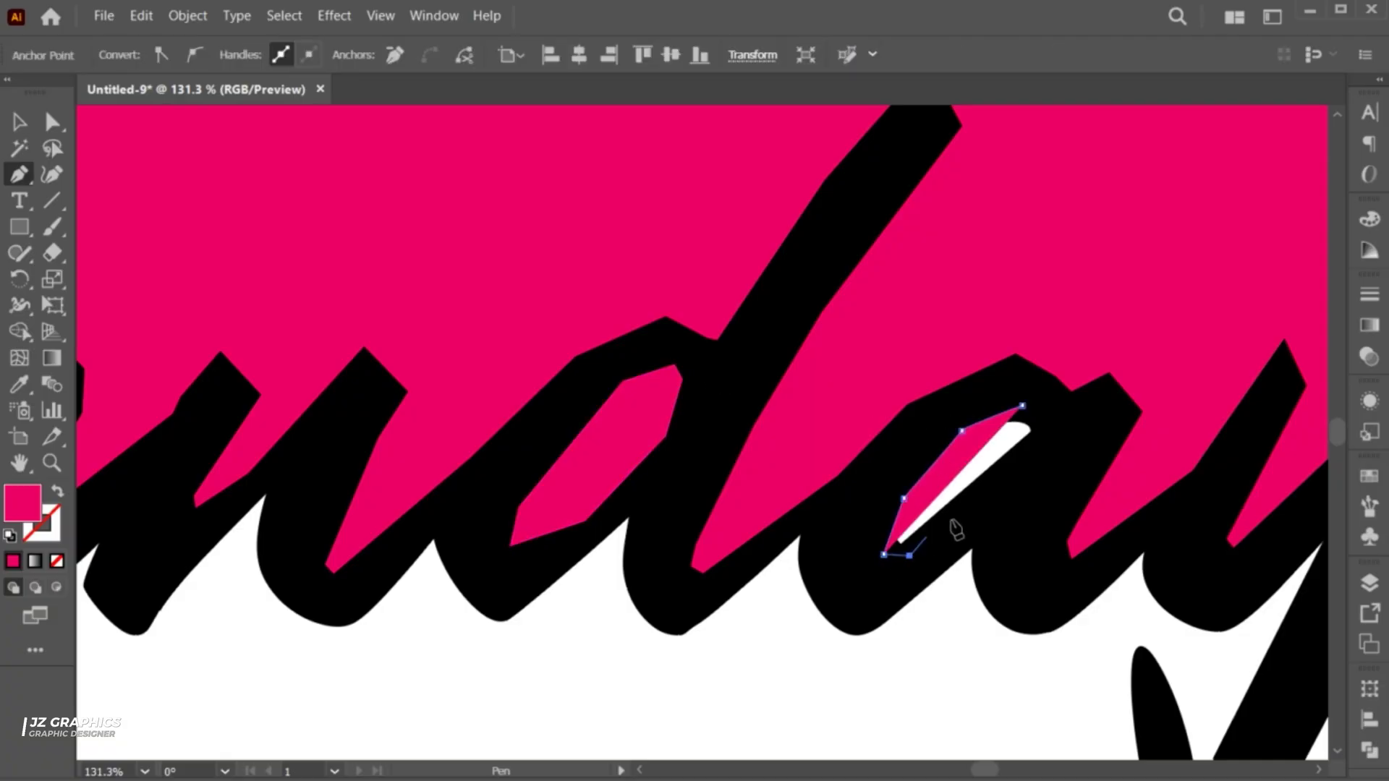
pyautogui.click(994, 507)
pyautogui.moveTo(1029, 445); pyautogui.dragTo(1054, 428)
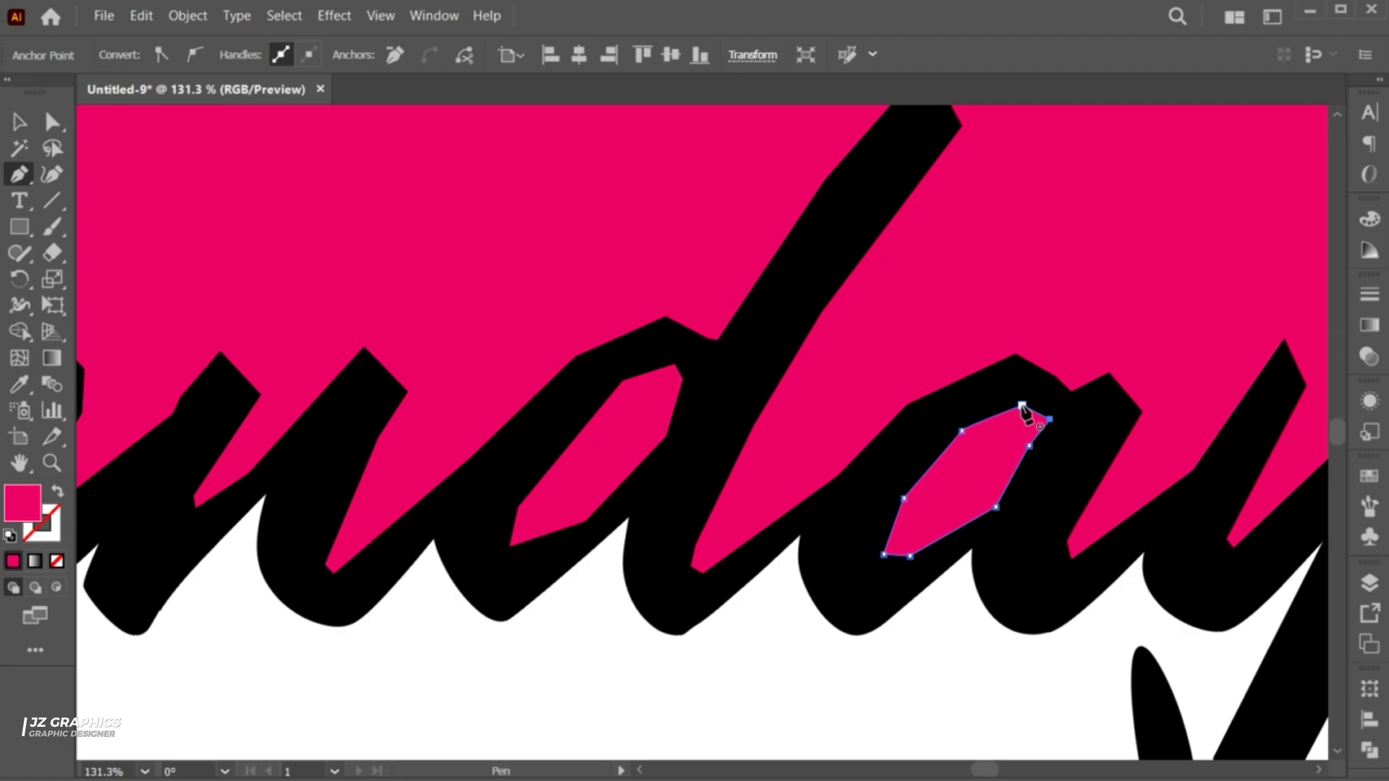
pyautogui.scroll(-5, 997, 548)
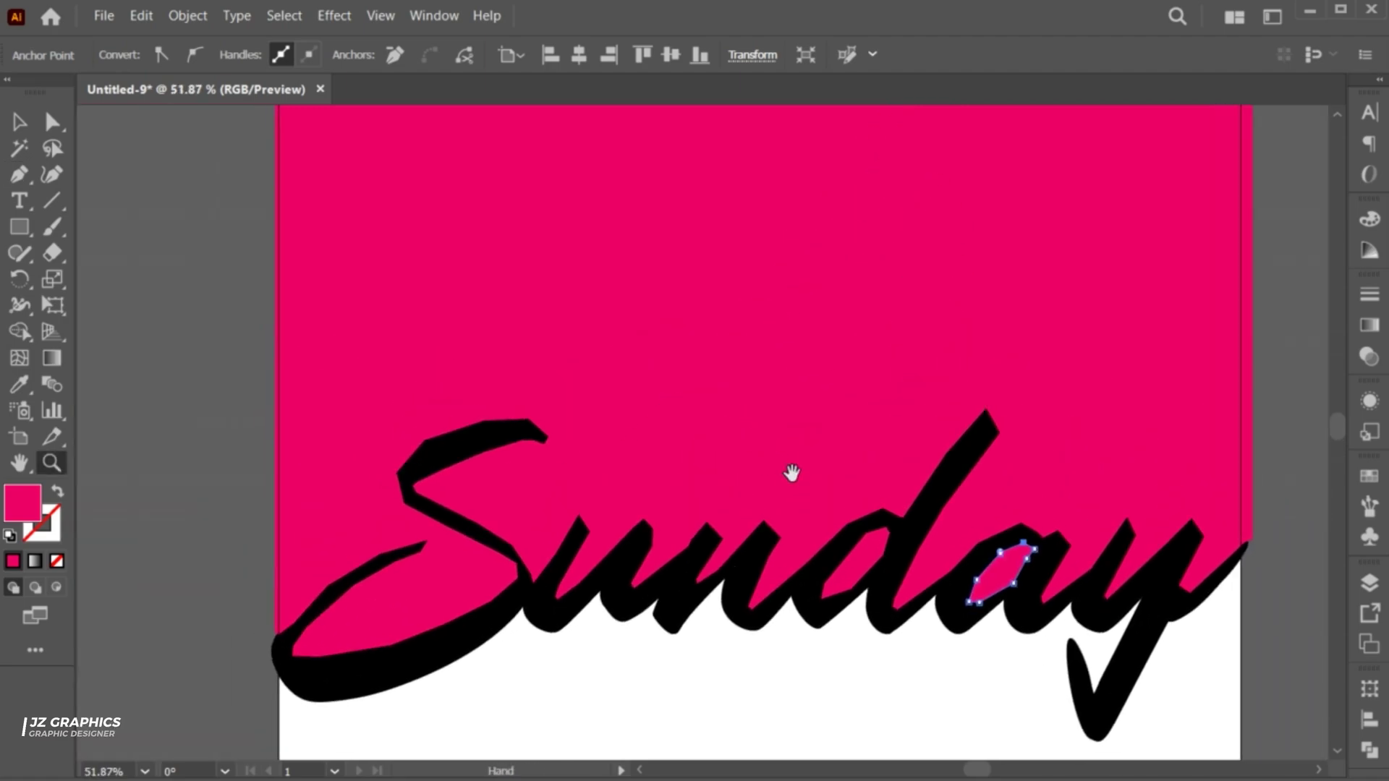
# Step: Combine both counter shapes and the pink background into one compound path
pyautogui.press('v')
pyautogui.keyDown('shift'); pyautogui.click(863, 558); pyautogui.keyUp('shift')
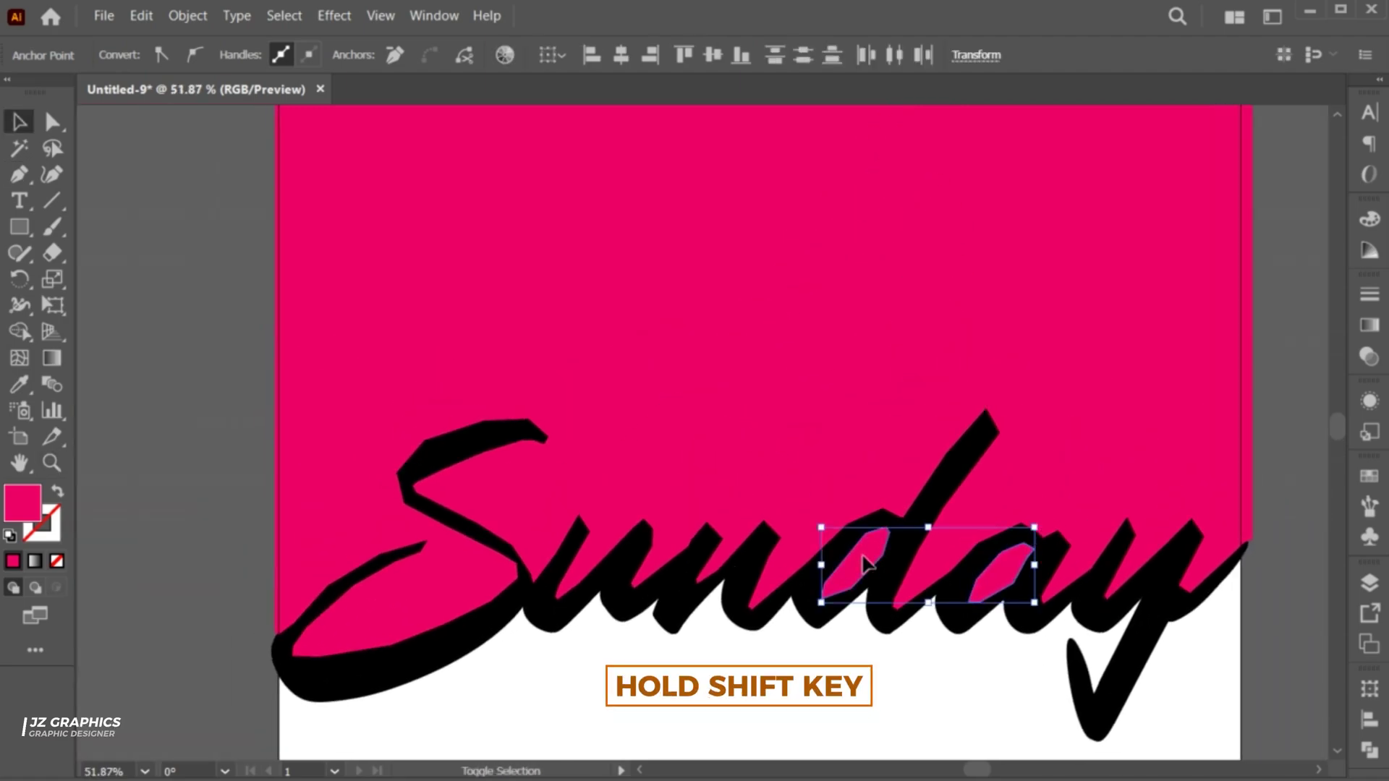
pyautogui.keyDown('shift'); pyautogui.click(764, 411); pyautogui.keyUp('shift')
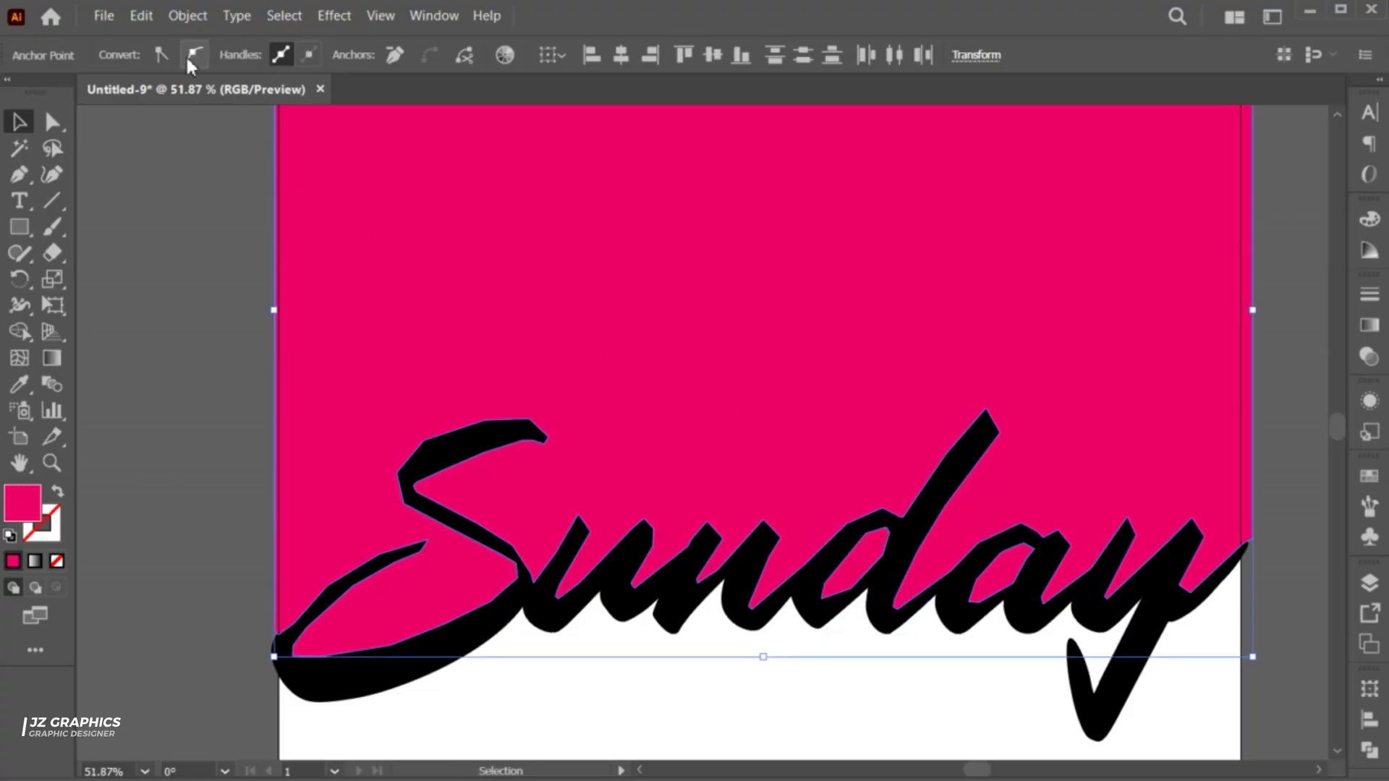
pyautogui.click(184, 17)
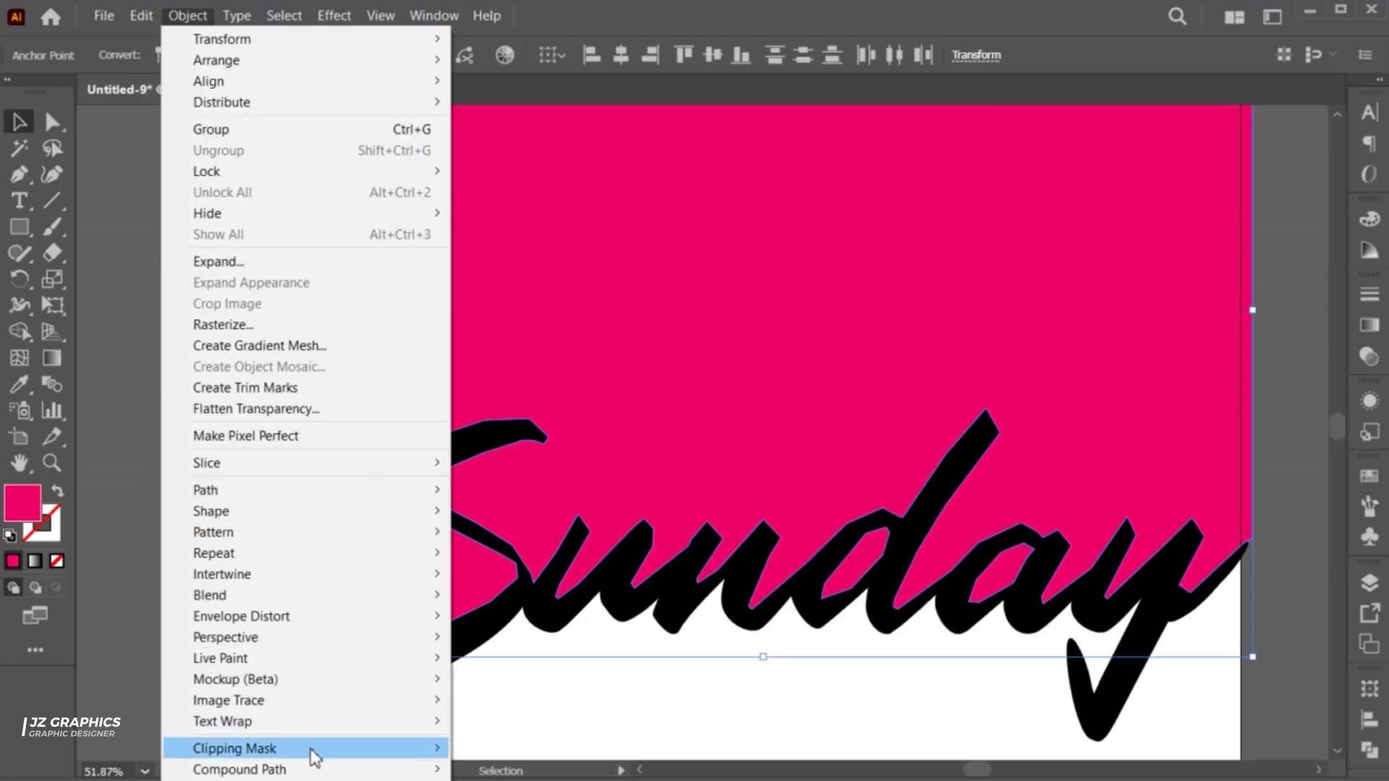
pyautogui.moveTo(240, 769)
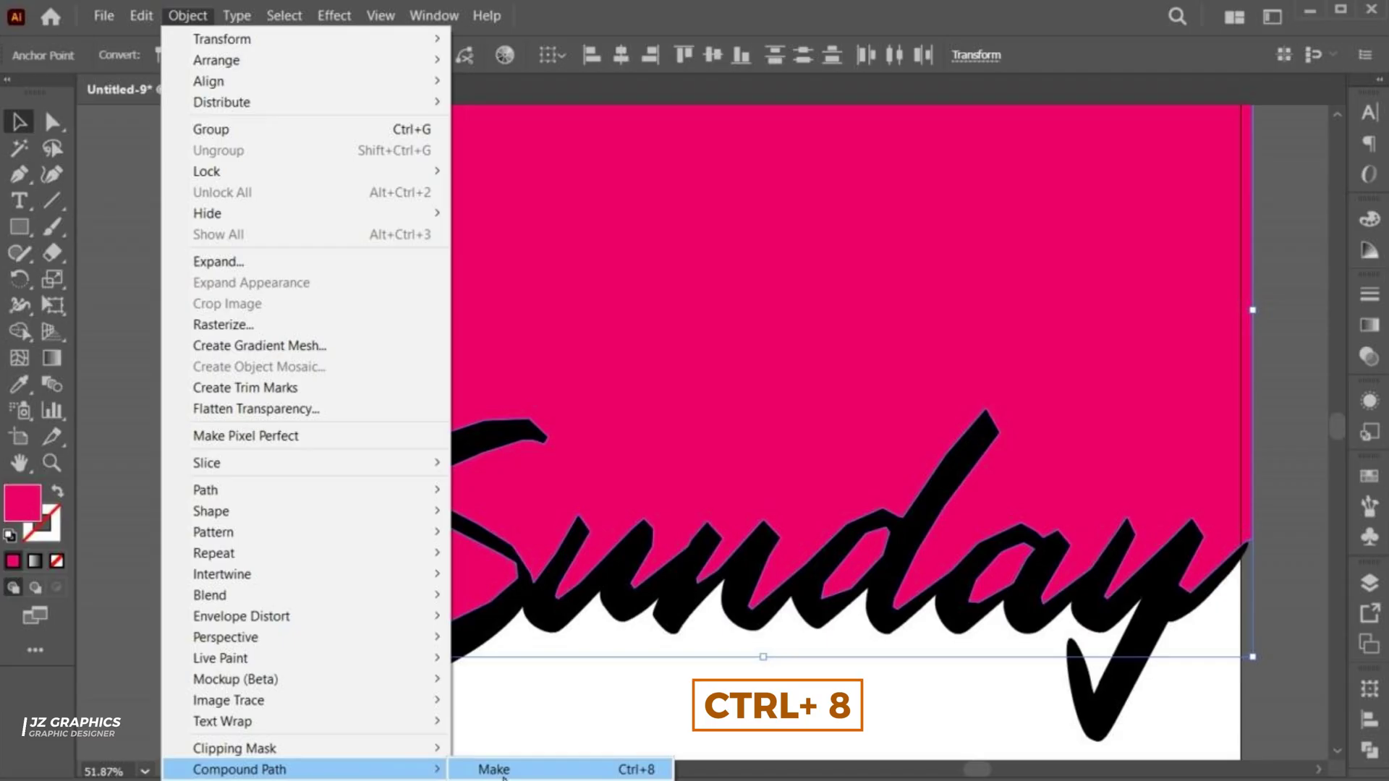
pyautogui.click(504, 772)
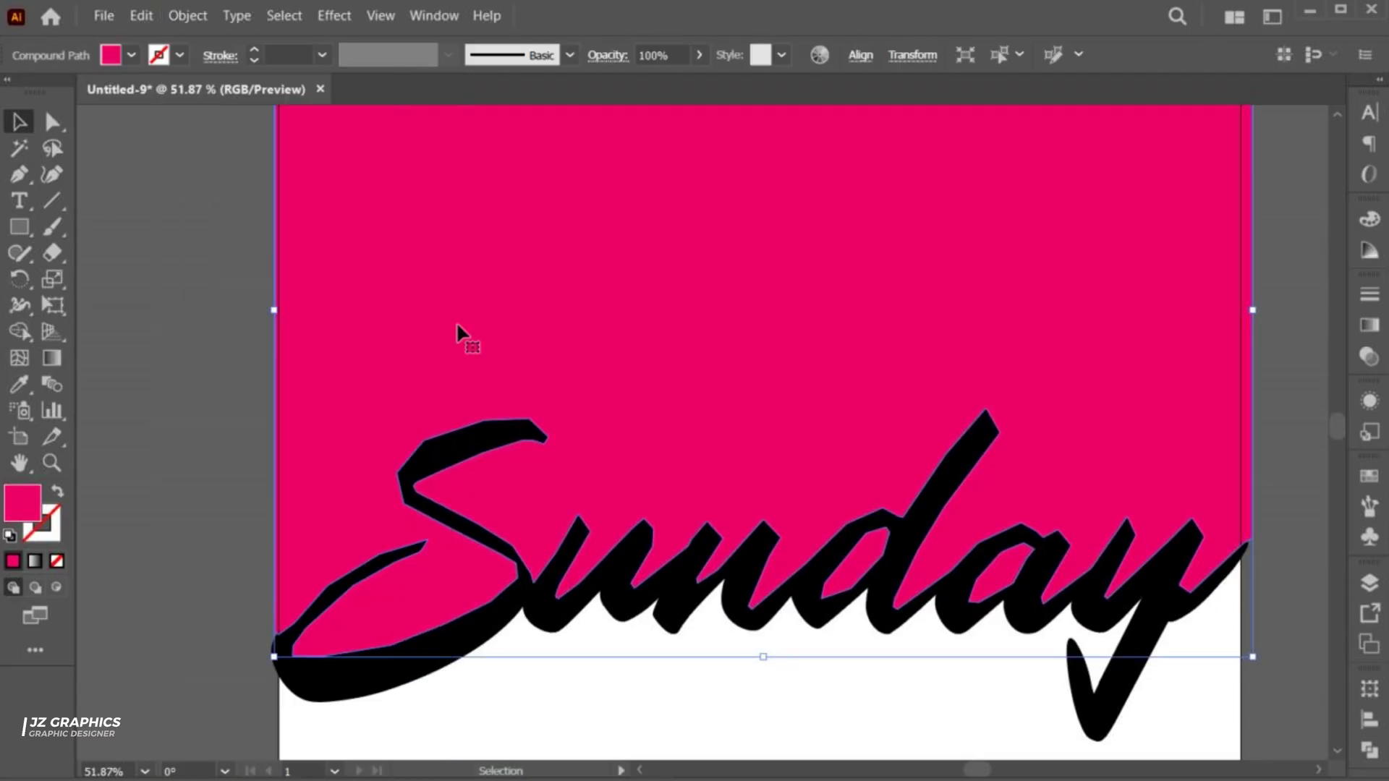
# Step: Send the pink compound path to the back, behind the Sunday lettering
pyautogui.rightClick(417, 153)
pyautogui.moveTo(475, 470)
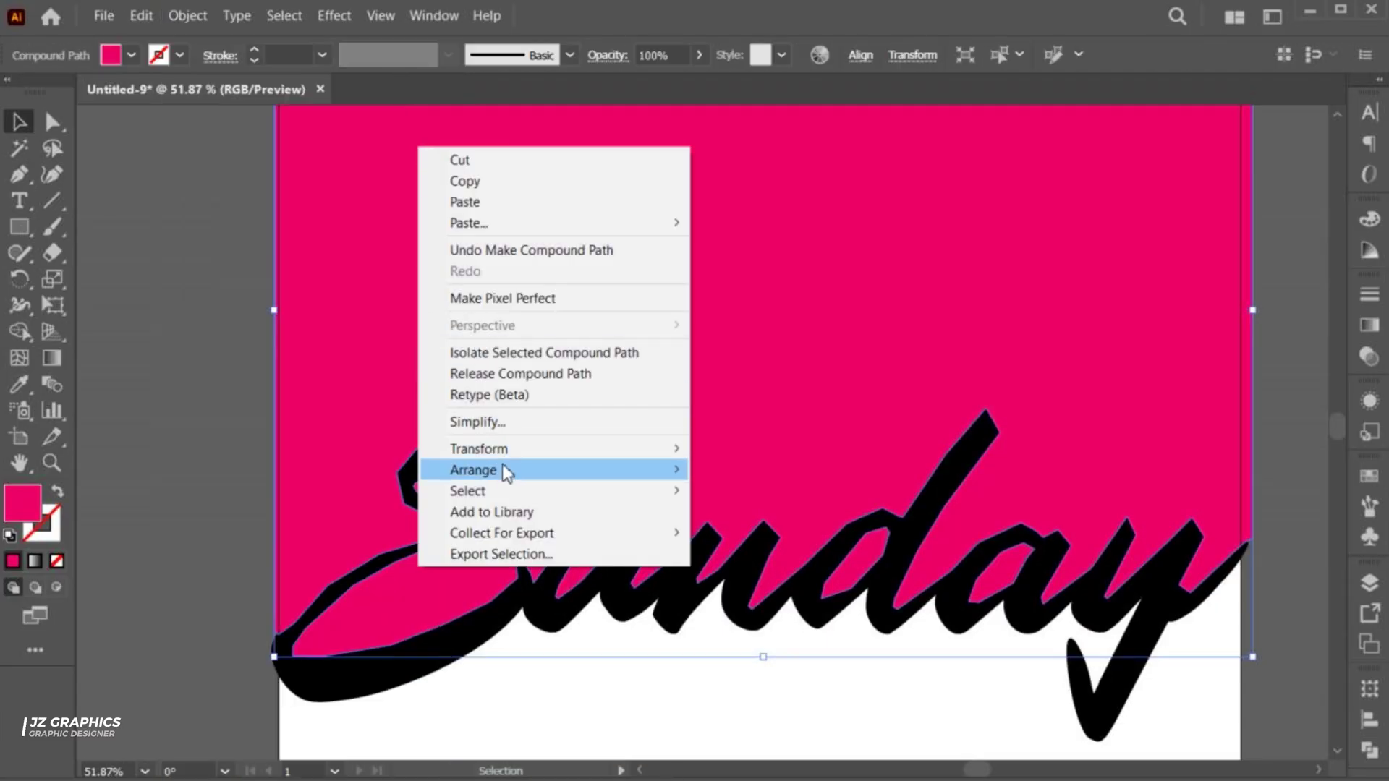
pyautogui.click(761, 533)
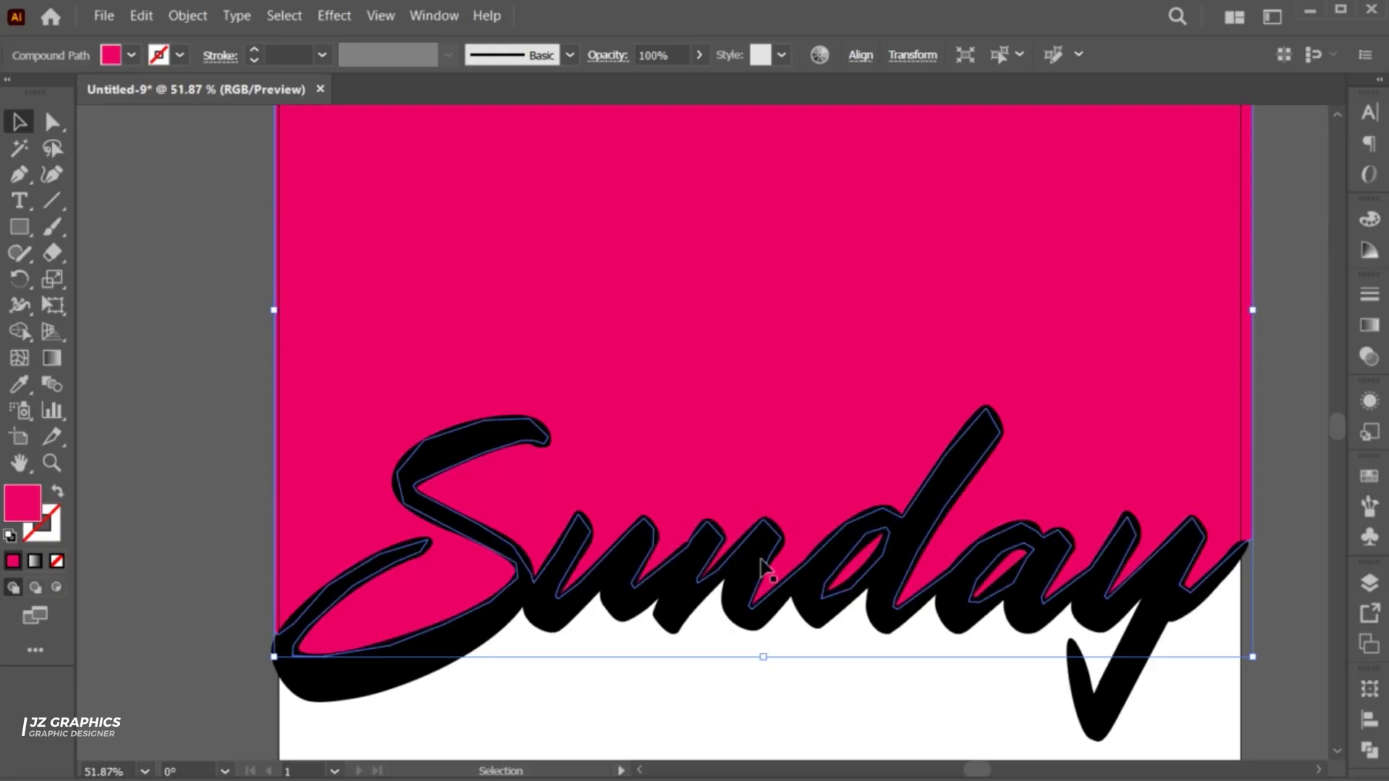
pyautogui.click(847, 706)
pyautogui.moveTo(881, 707); pyautogui.dragTo(867, 345)
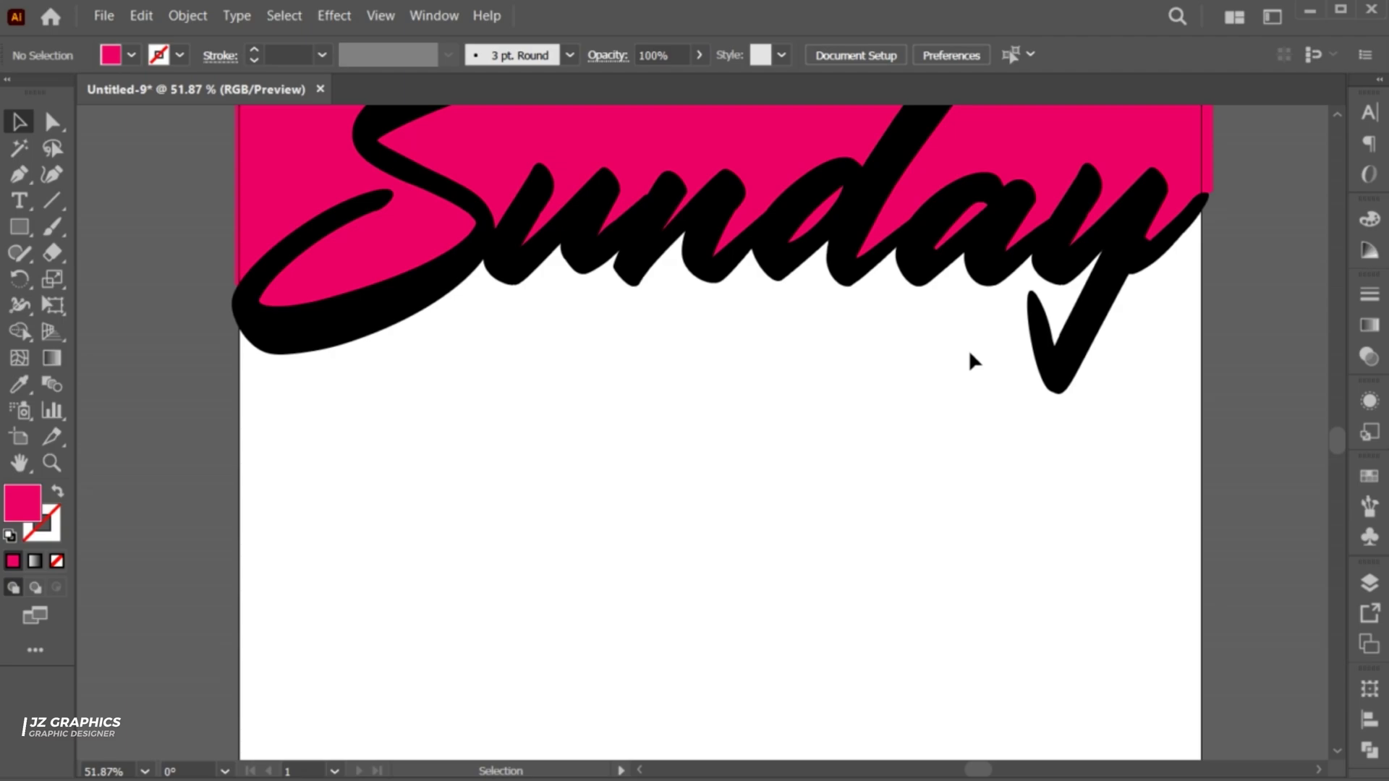
# Step: Take the Pen tool and set an orange fill colour
pyautogui.click(21, 180)
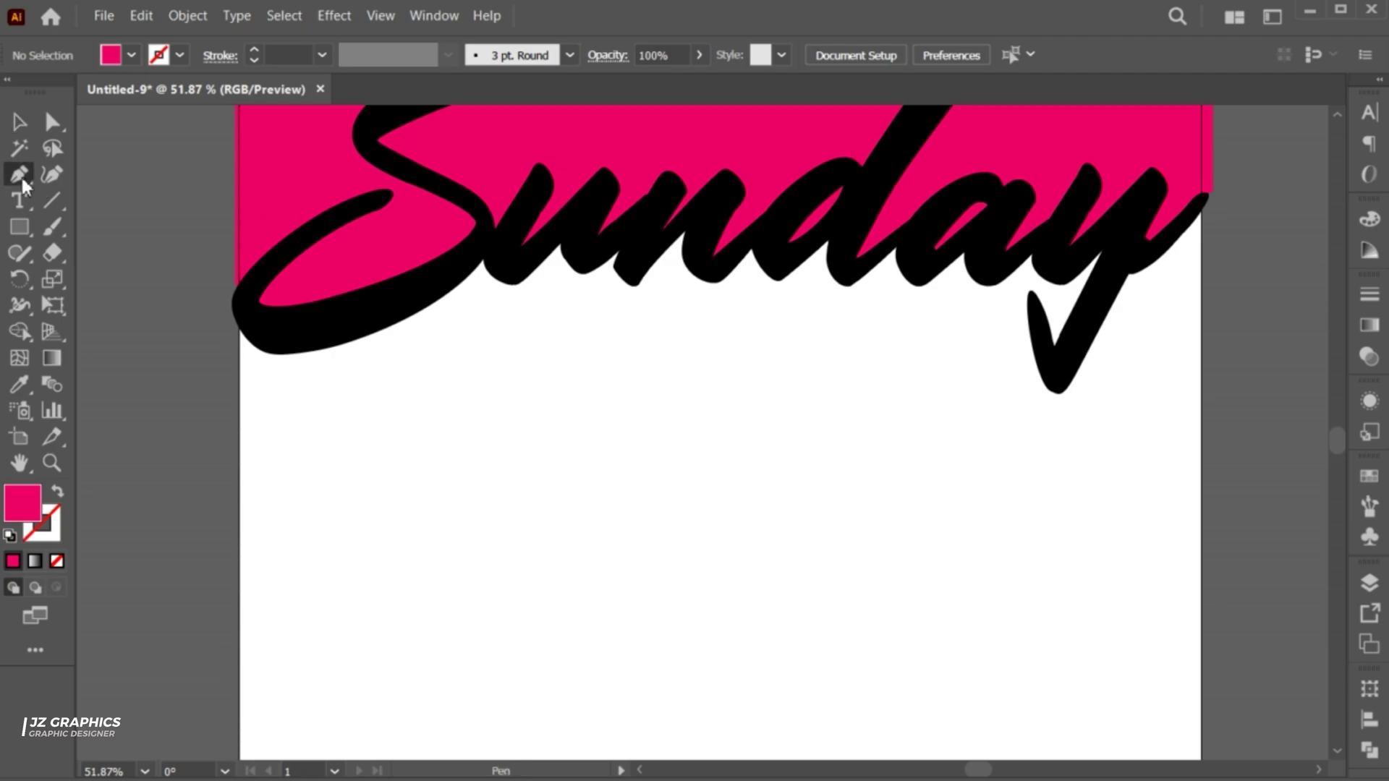
pyautogui.doubleClick(31, 510)
pyautogui.click(843, 562)
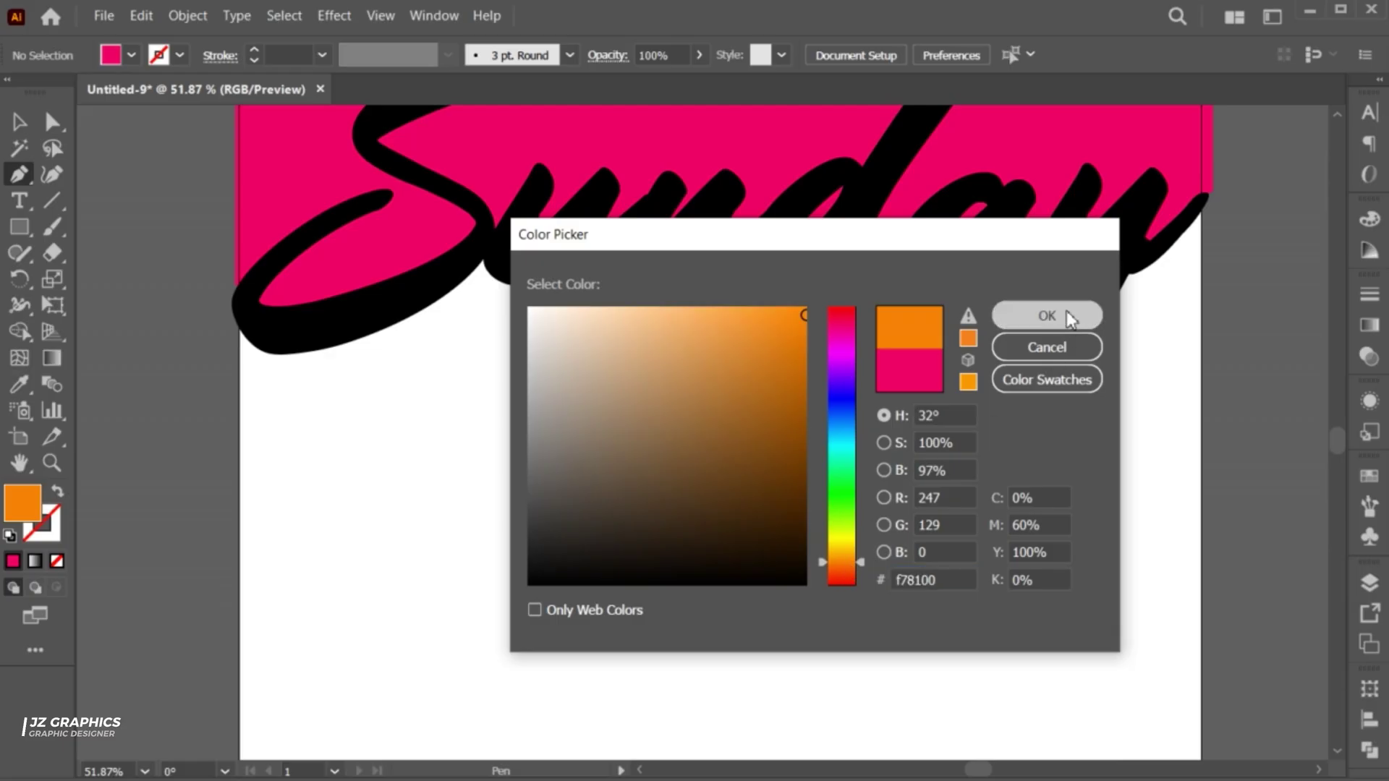
pyautogui.click(1047, 315)
# Step: Start the path at the y stroke's end and trace around the y's tail in orange outline
pyautogui.press('z')
pyautogui.moveTo(1196, 285)
pyautogui.mouseDown()
pyautogui.moveTo(1204, 230)
pyautogui.moveTo(1063, 331)
pyautogui.mouseUp()
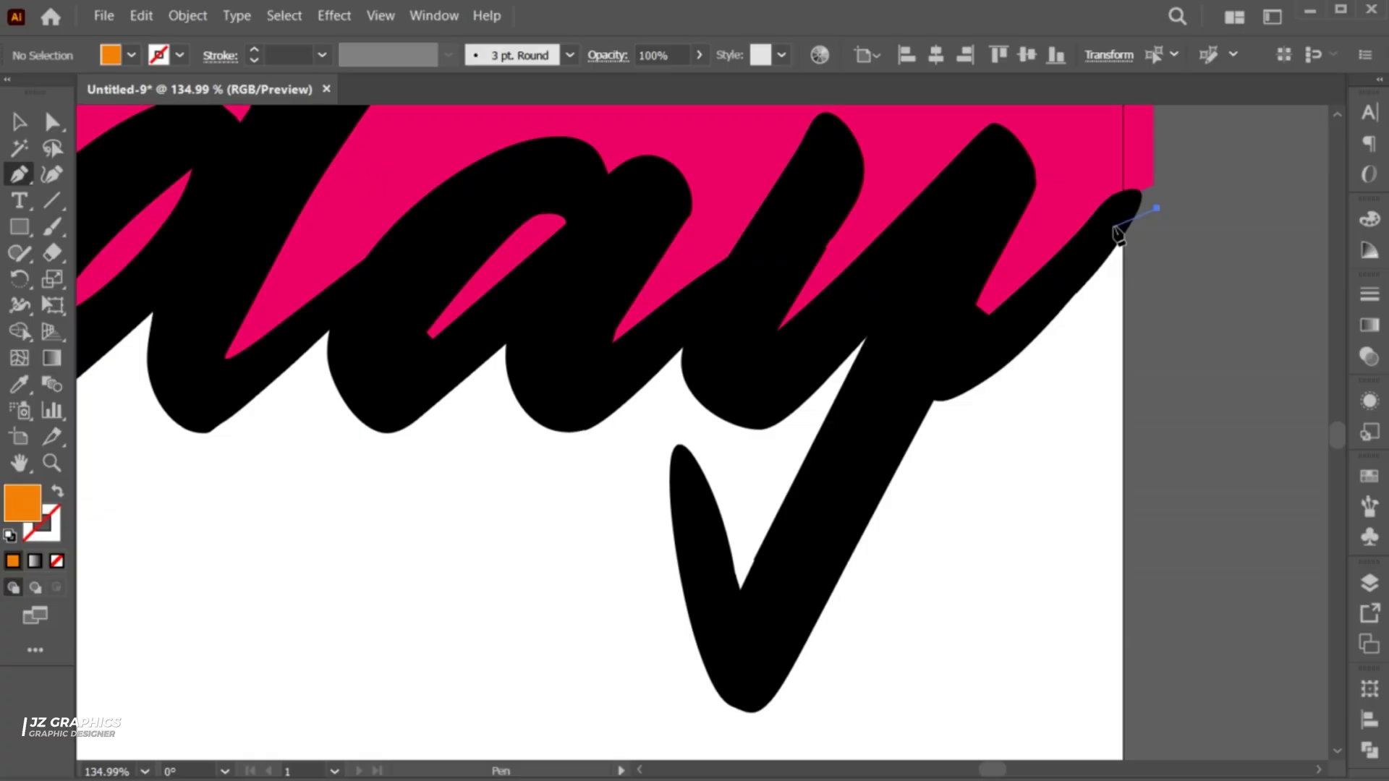
pyautogui.moveTo(1111, 226); pyautogui.dragTo(1053, 286)
pyautogui.moveTo(962, 311); pyautogui.dragTo(1186, 438)
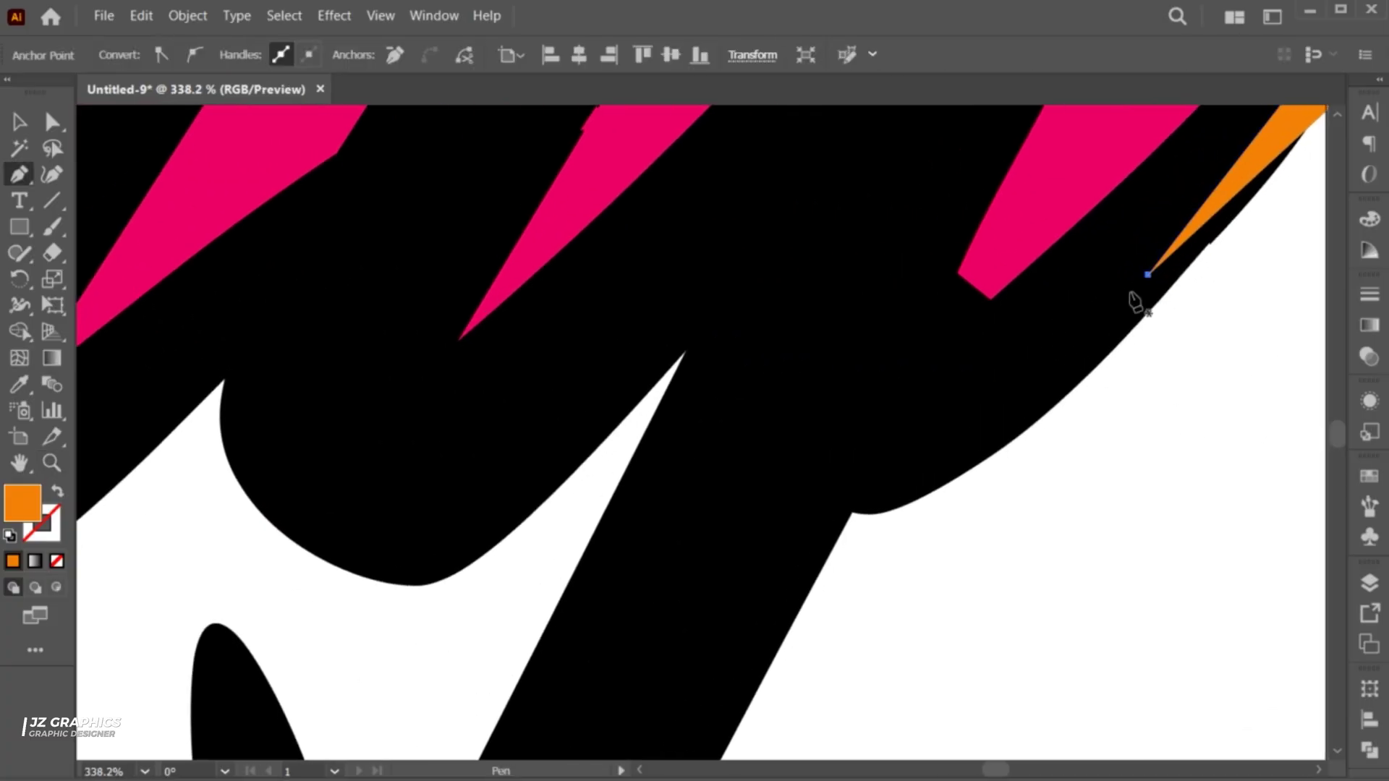
pyautogui.click(965, 455)
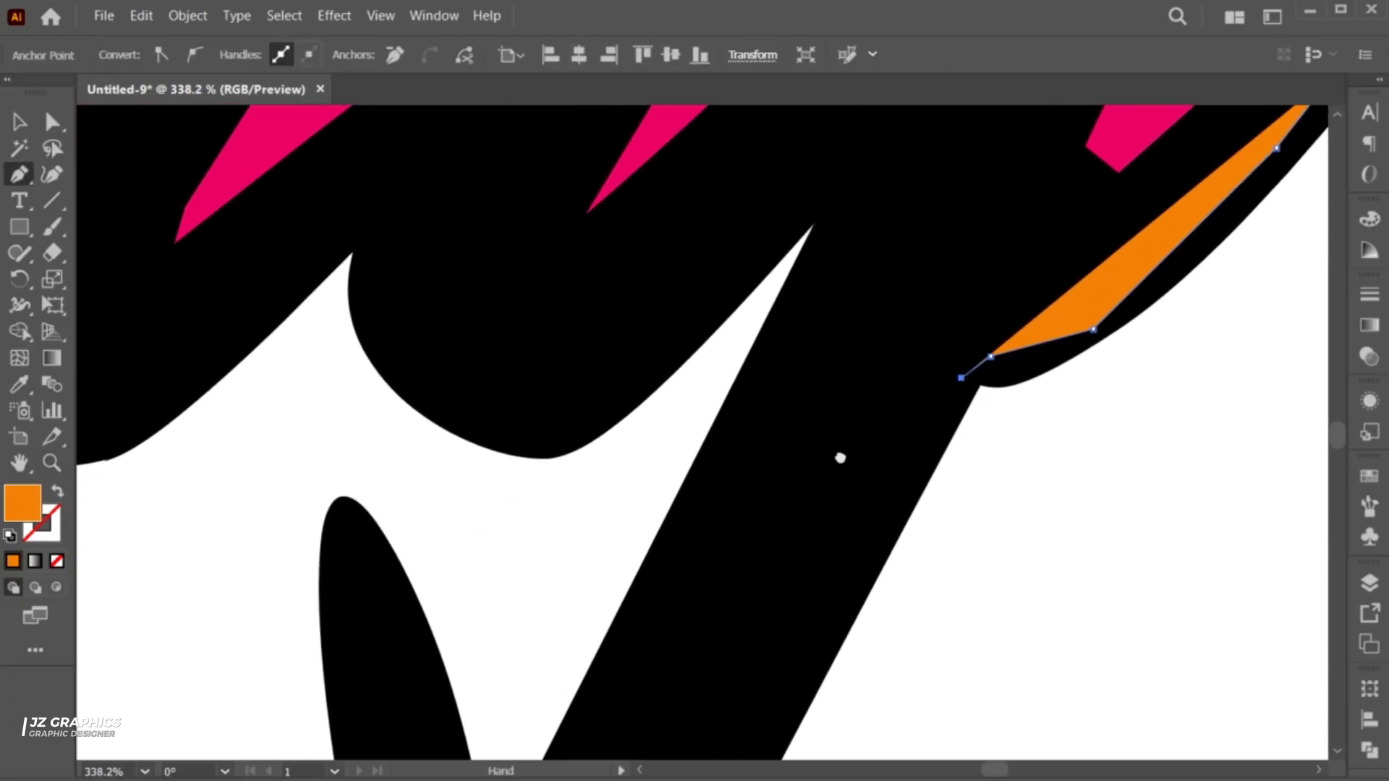
pyautogui.scroll(-5, 838, 459)
pyautogui.click(765, 610)
pyautogui.click(620, 480)
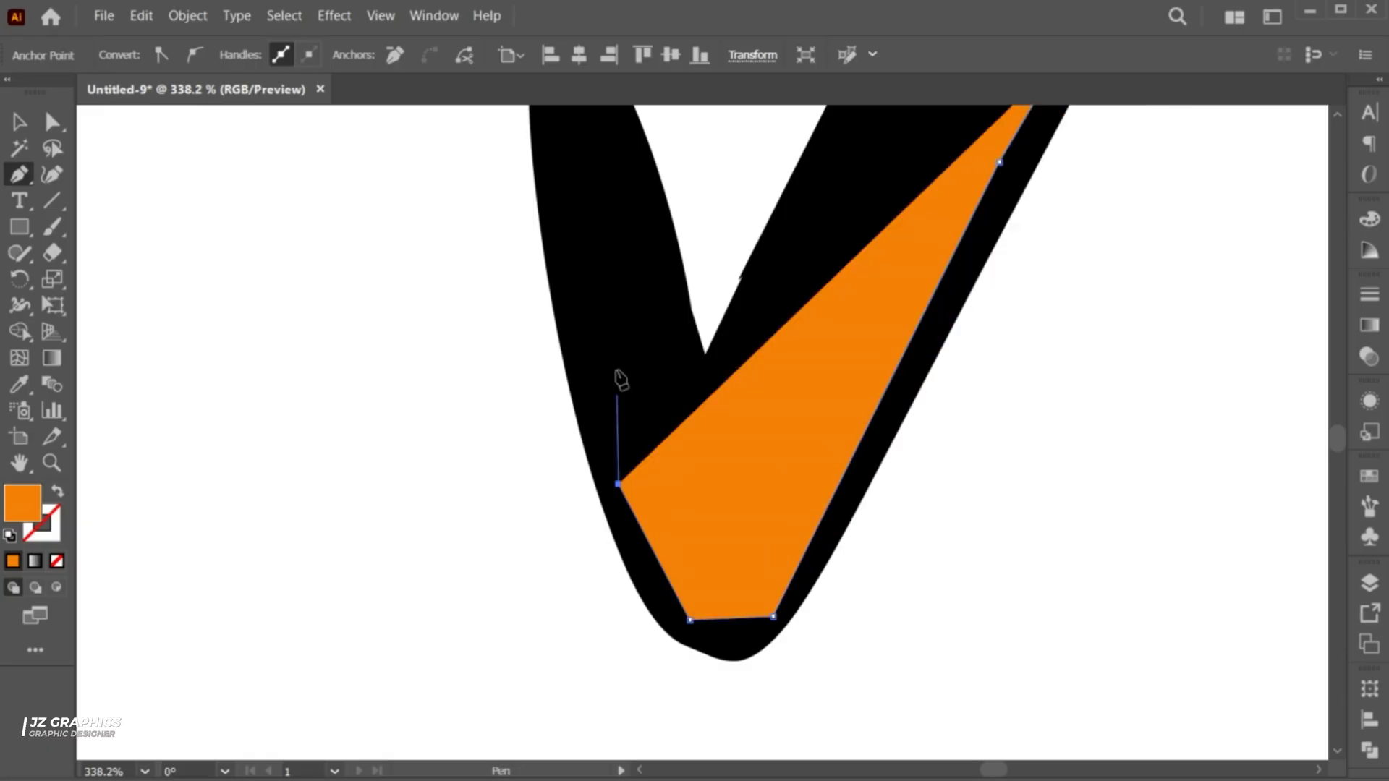
pyautogui.scroll(3, 578, 434)
pyautogui.click(545, 415)
pyautogui.scroll(2, 545, 415)
pyautogui.click(538, 334)
pyautogui.click(58, 491)
# Step: Continue anchors down the y's inner edge and along the letters' bottom edge, undoing misplaced points
pyautogui.click(599, 409)
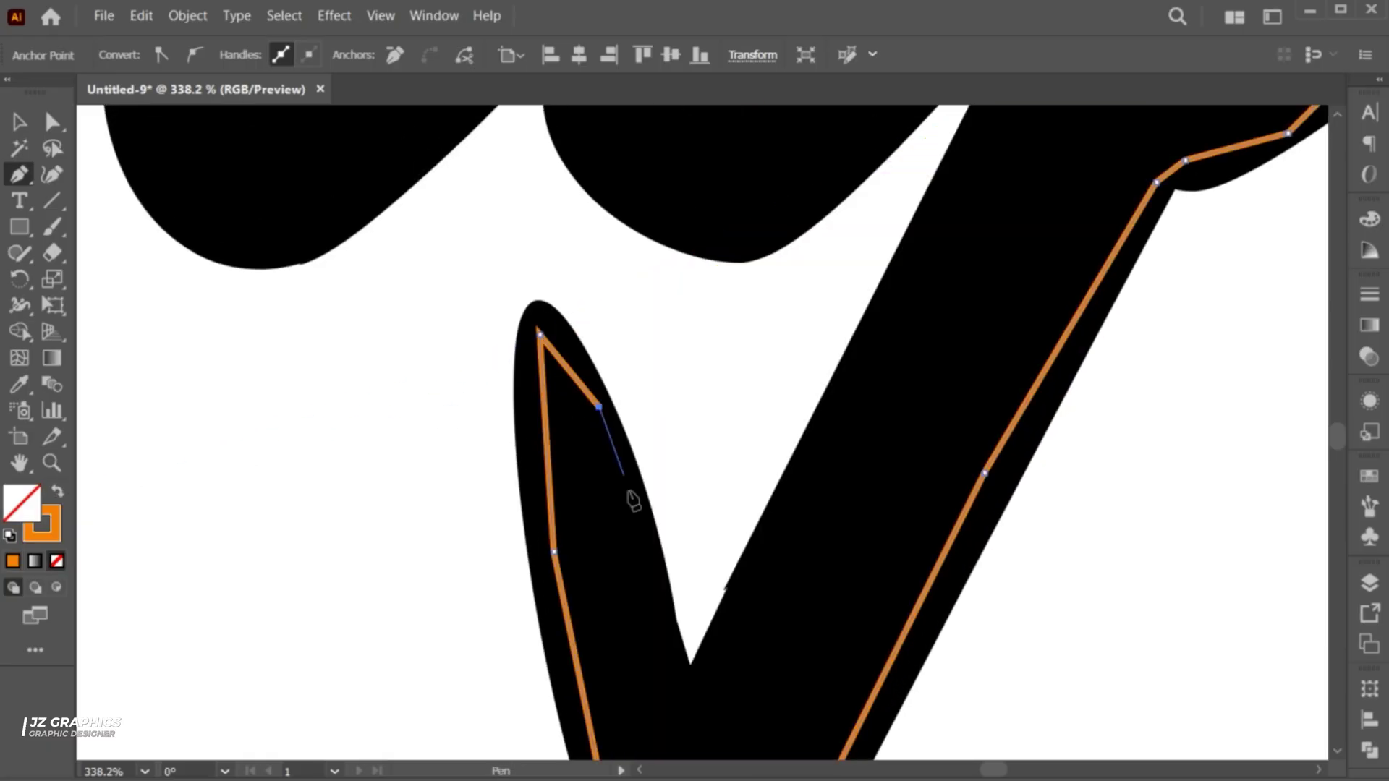
pyautogui.click(669, 680)
pyautogui.click(715, 687)
pyautogui.click(901, 311)
pyautogui.scroll(3, 942, 255)
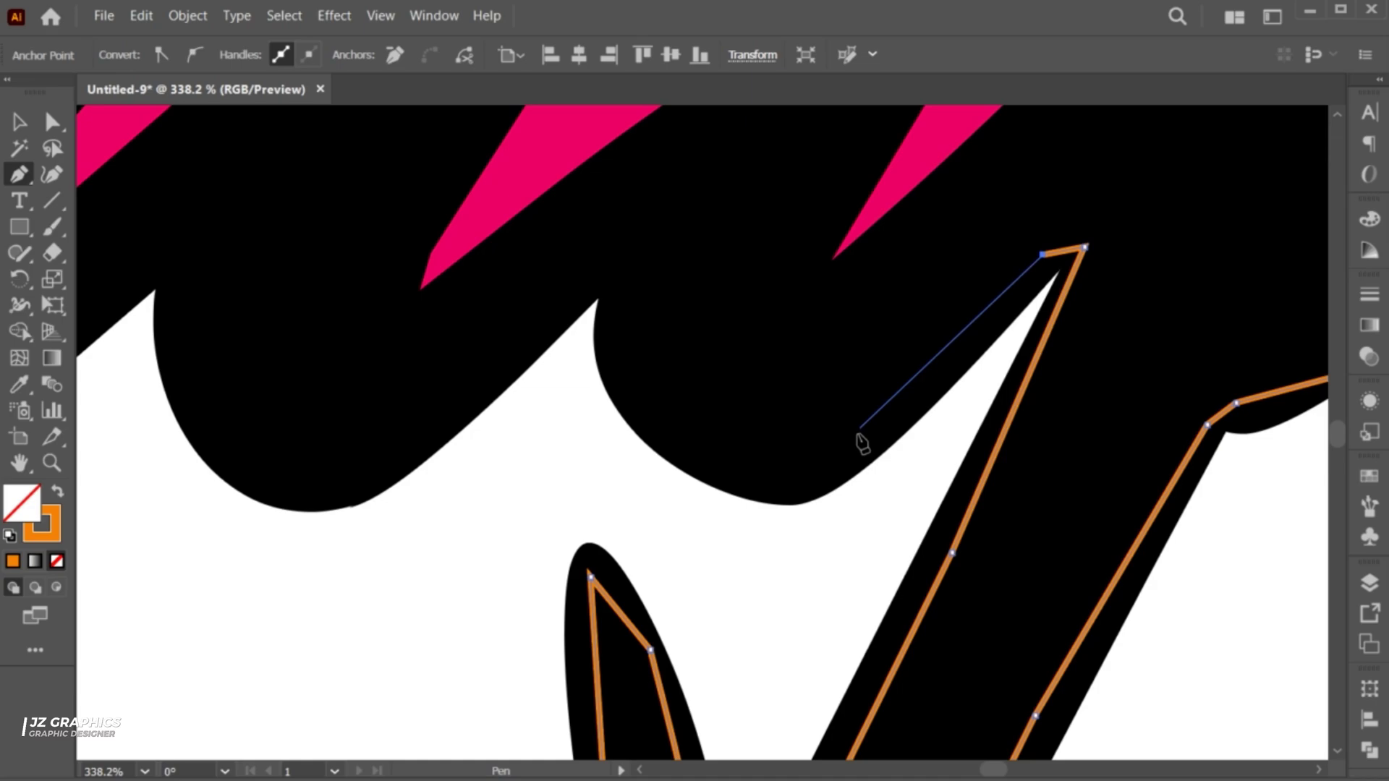
pyautogui.click(857, 434)
pyautogui.click(713, 459)
pyautogui.click(607, 341)
pyautogui.moveTo(607, 282); pyautogui.dragTo(1092, 378)
pyautogui.click(794, 594)
pyautogui.click(645, 369)
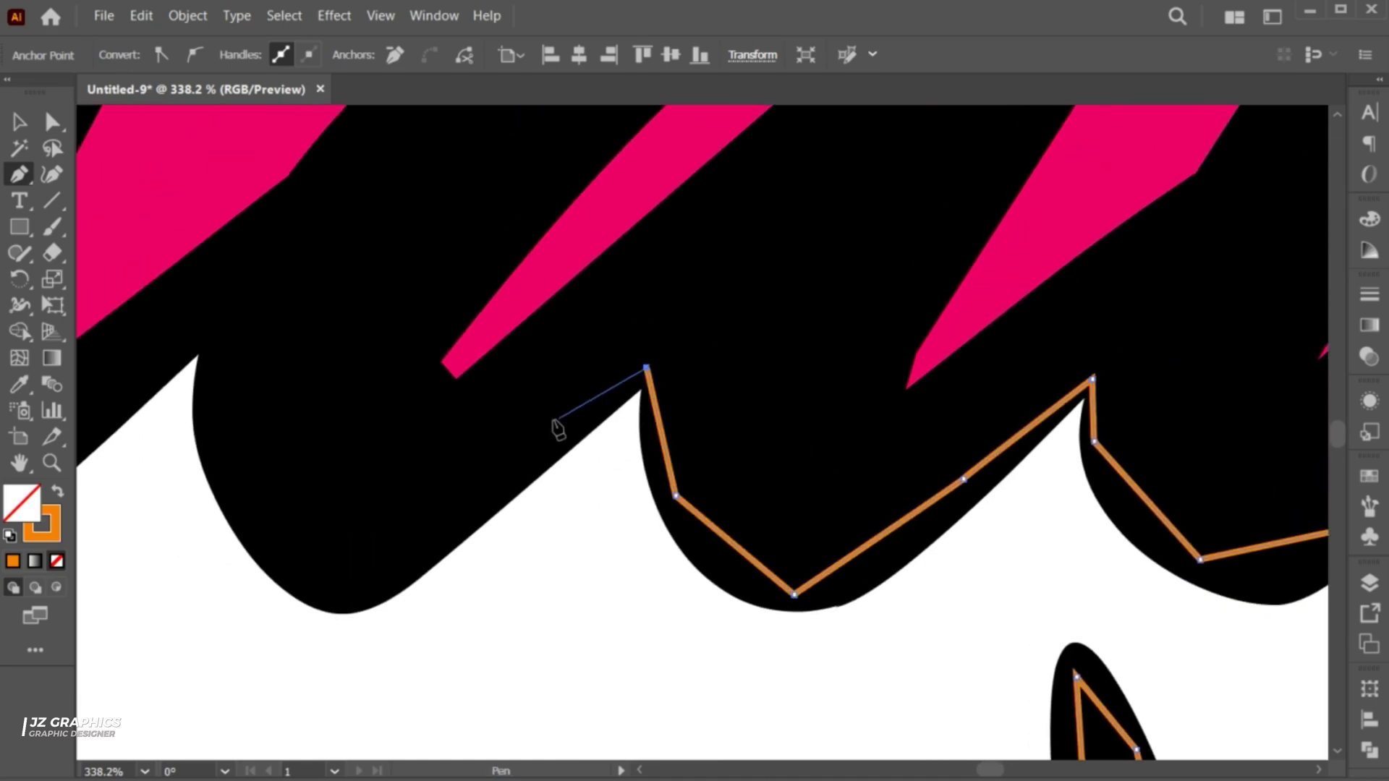
pyautogui.click(557, 430)
pyautogui.click(812, 622)
pyautogui.hotkey('ctrl', 'z')
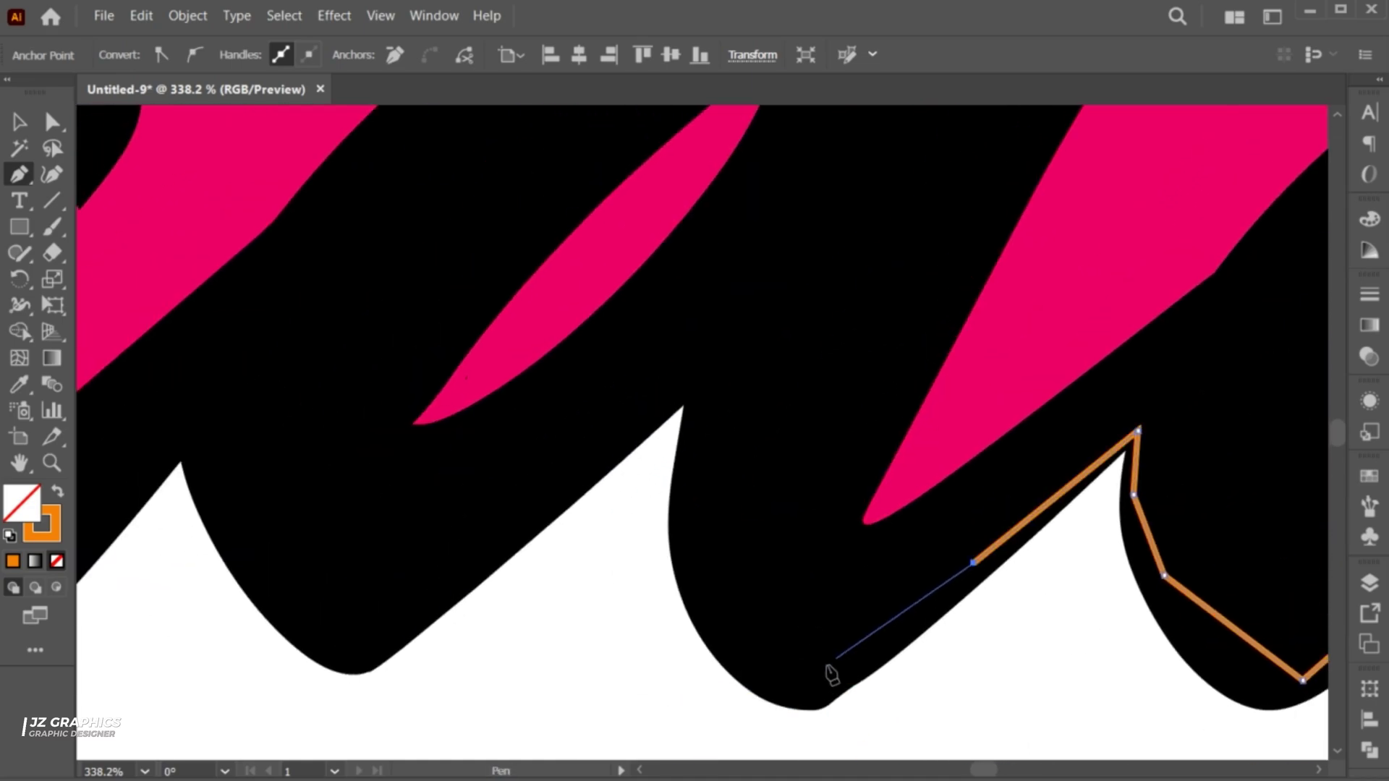
# Step: Trace the path along the bottom edges of the next Sunday letters
pyautogui.click(807, 680)
pyautogui.click(694, 568)
pyautogui.click(698, 374)
pyautogui.click(476, 553)
pyautogui.click(352, 653)
pyautogui.click(244, 510)
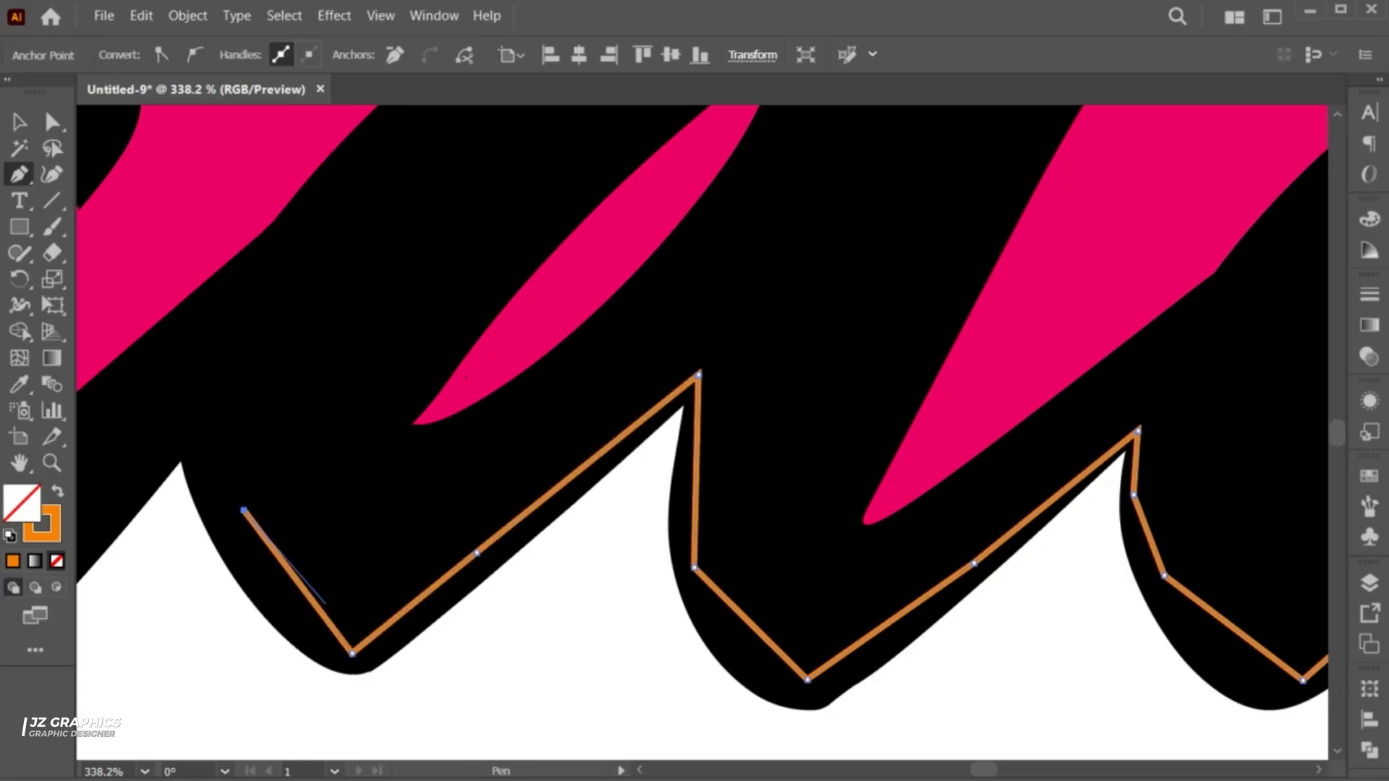
pyautogui.moveTo(326, 604); pyautogui.dragTo(1183, 645)
pyautogui.click(1037, 467)
pyautogui.click(858, 684)
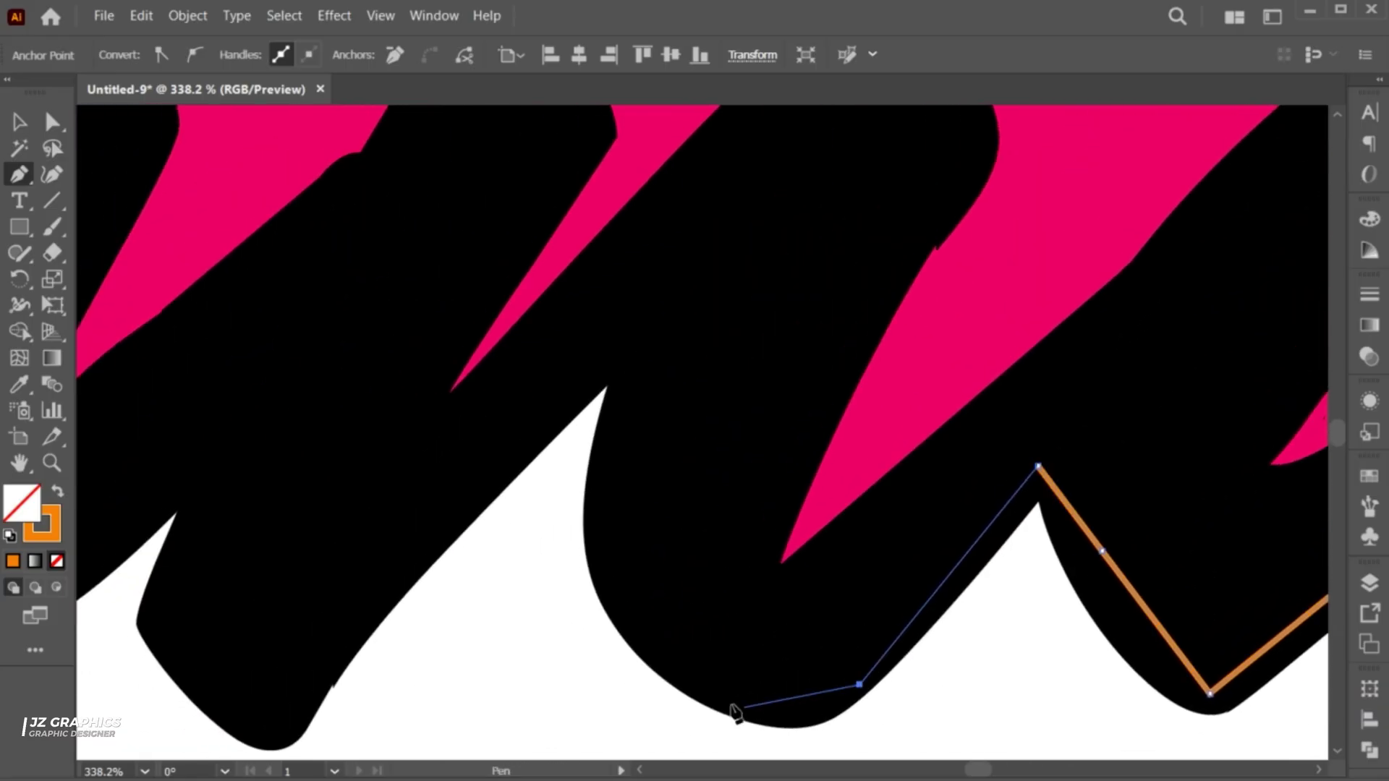
pyautogui.click(732, 708)
pyautogui.click(597, 557)
pyautogui.click(621, 366)
# Step: Trace anchors through the letter notch and along the following letter's bottom edge
pyautogui.moveTo(327, 668); pyautogui.dragTo(970, 574)
pyautogui.click(924, 640)
pyautogui.click(816, 562)
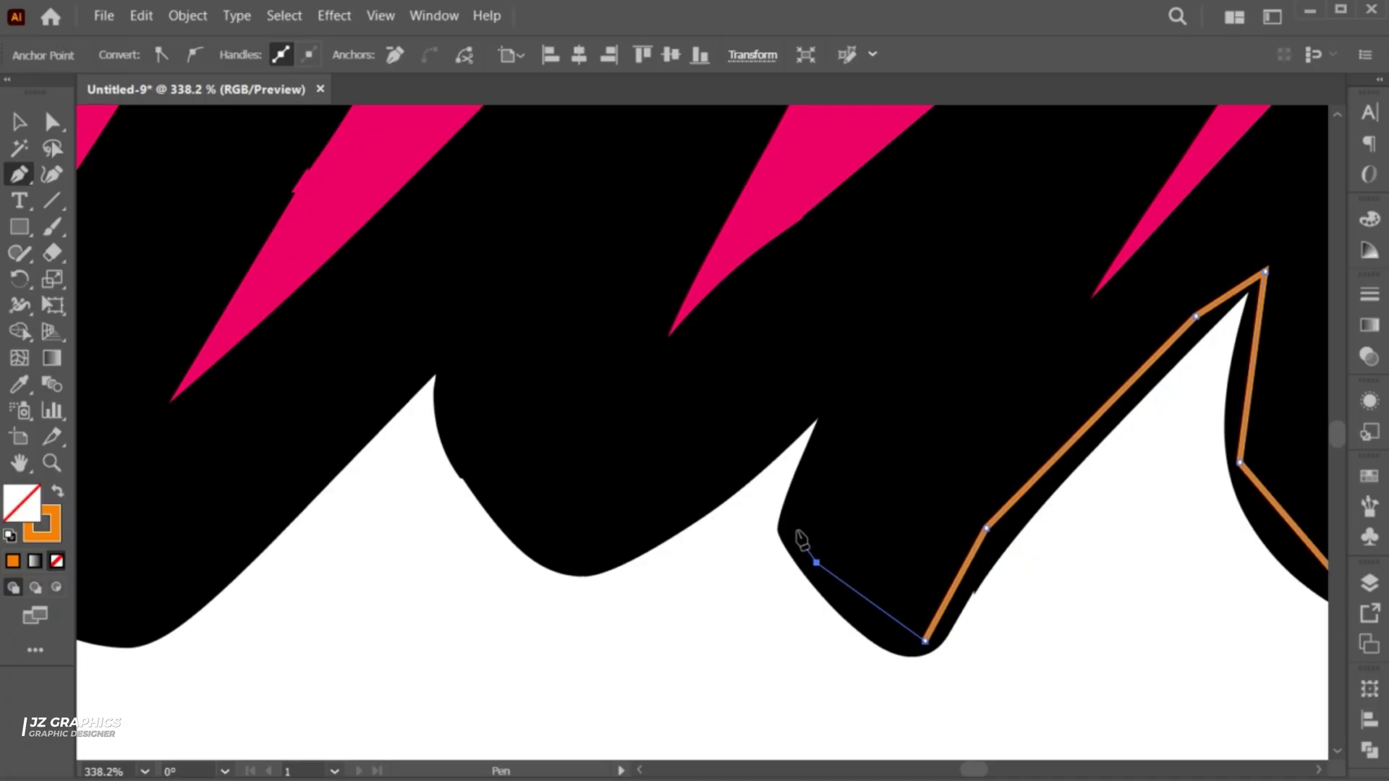
pyautogui.click(795, 515)
pyautogui.click(830, 397)
pyautogui.click(775, 433)
pyautogui.moveTo(586, 544); pyautogui.dragTo(1008, 634)
pyautogui.click(879, 515)
pyautogui.click(861, 438)
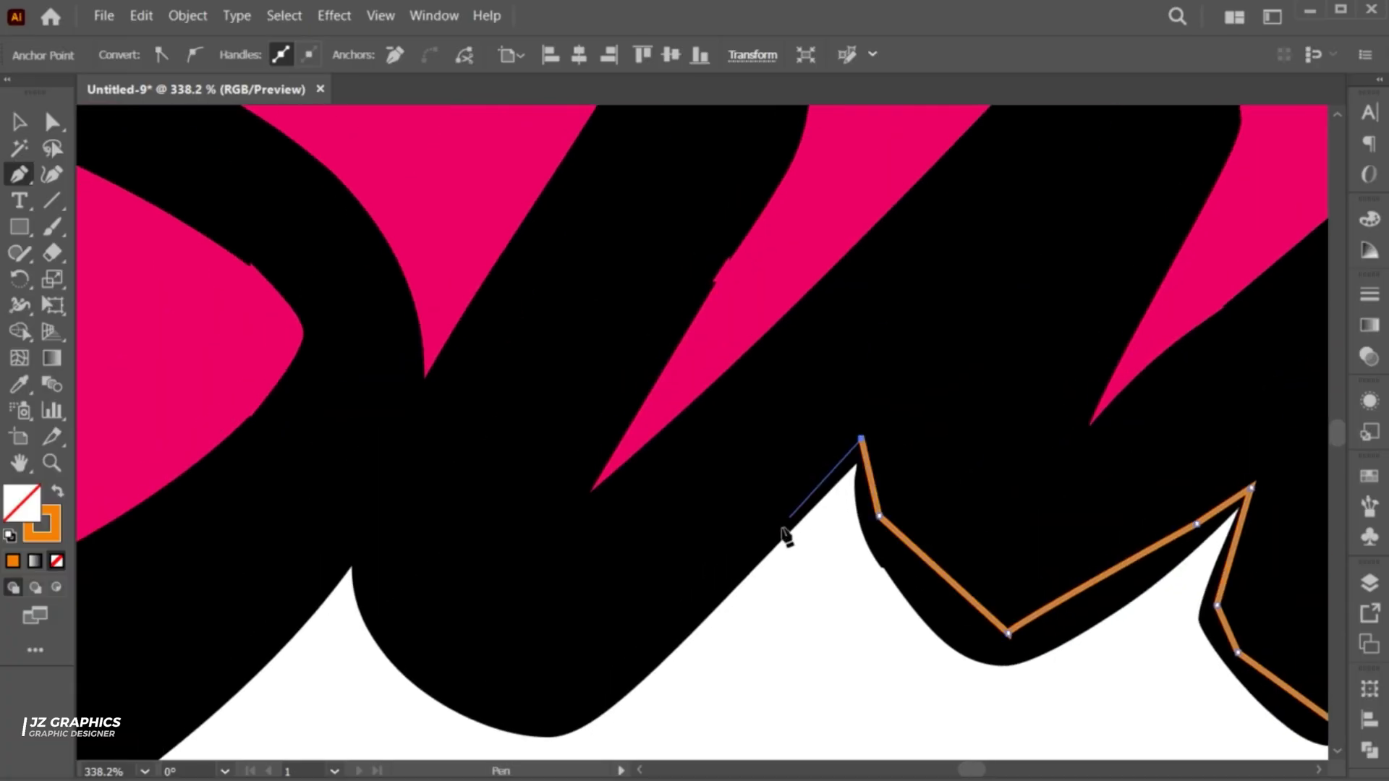
pyautogui.click(708, 593)
# Step: Trace the S's lower curve around its left end, then zoom out over the artboard
pyautogui.moveTo(712, 590)
pyautogui.mouseDown()
pyautogui.moveTo(997, 729)
pyautogui.moveTo(930, 356)
pyautogui.mouseUp()
pyautogui.click(866, 639)
pyautogui.click(808, 550)
pyautogui.click(901, 422)
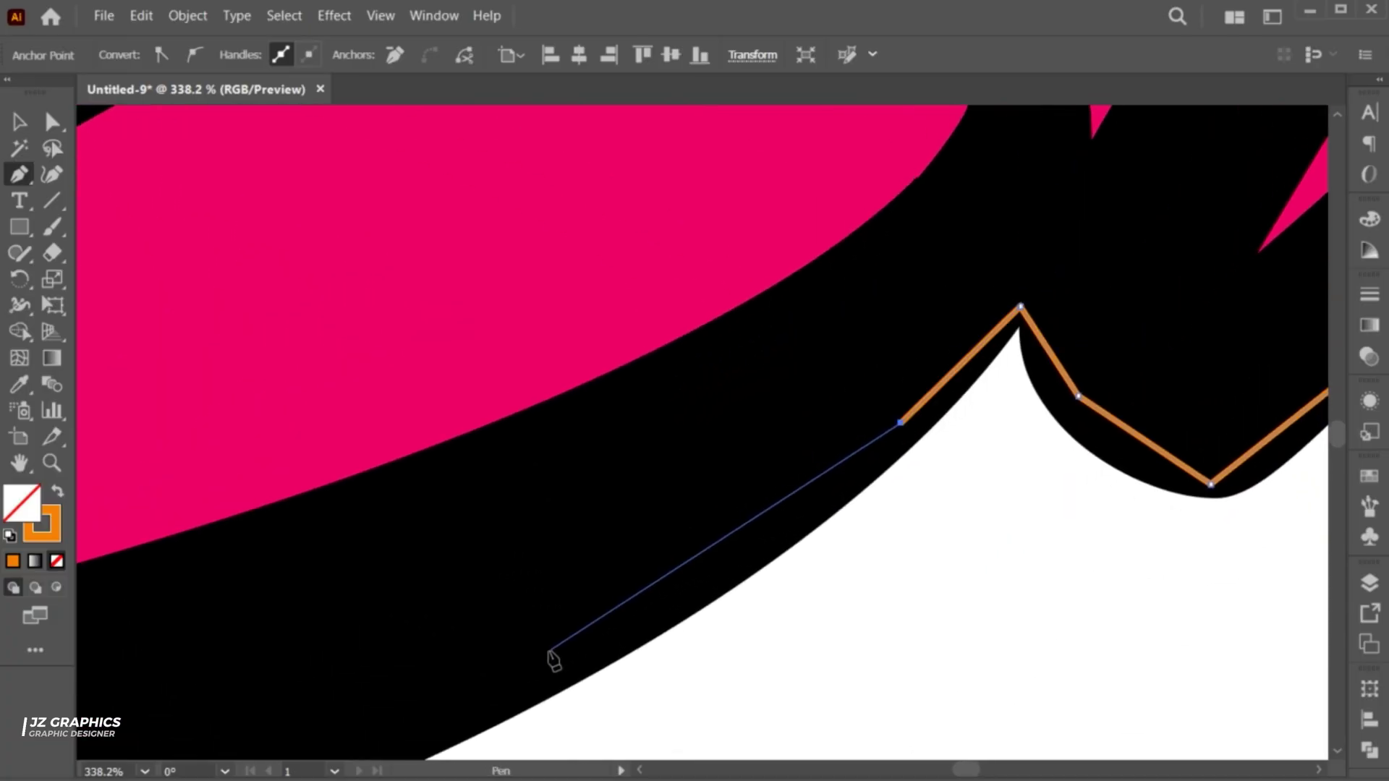
pyautogui.click(549, 658)
pyautogui.moveTo(550, 658)
pyautogui.mouseDown()
pyautogui.moveTo(1186, 317)
pyautogui.moveTo(794, 487)
pyautogui.mouseUp()
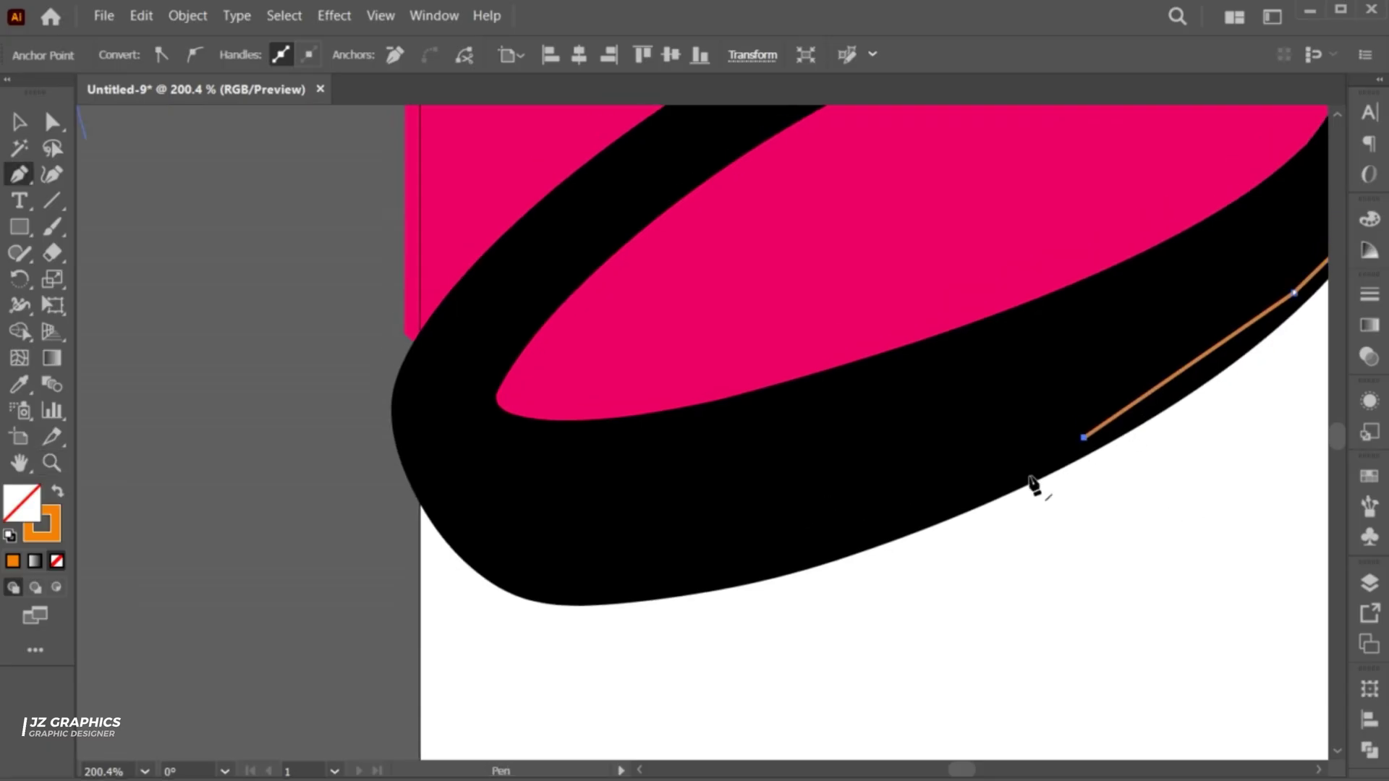
pyautogui.click(747, 567)
pyautogui.click(542, 573)
pyautogui.click(434, 497)
pyautogui.click(406, 467)
pyautogui.scroll(-5, 406, 468)
pyautogui.moveTo(508, 661); pyautogui.dragTo(491, 319)
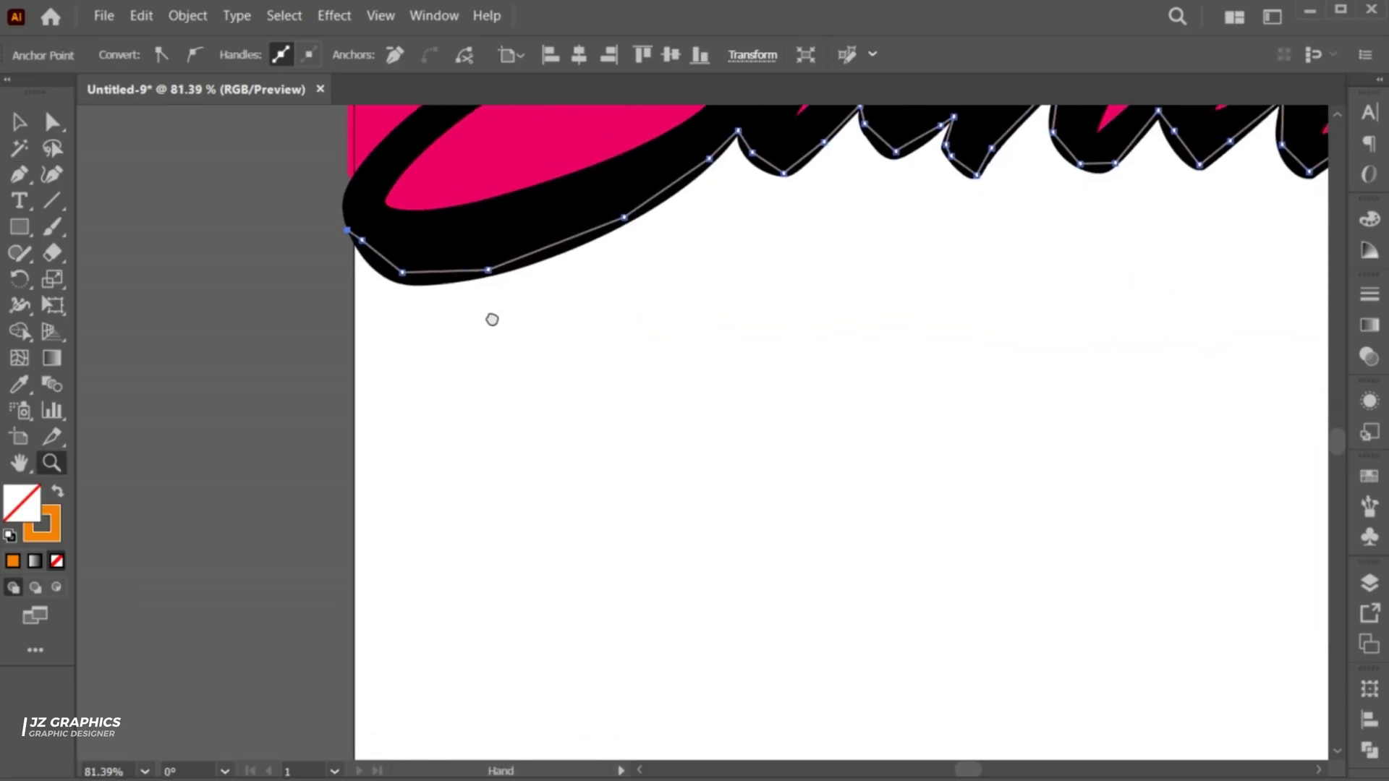
pyautogui.scroll(-2, 492, 319)
pyautogui.scroll(-2, 474, 533)
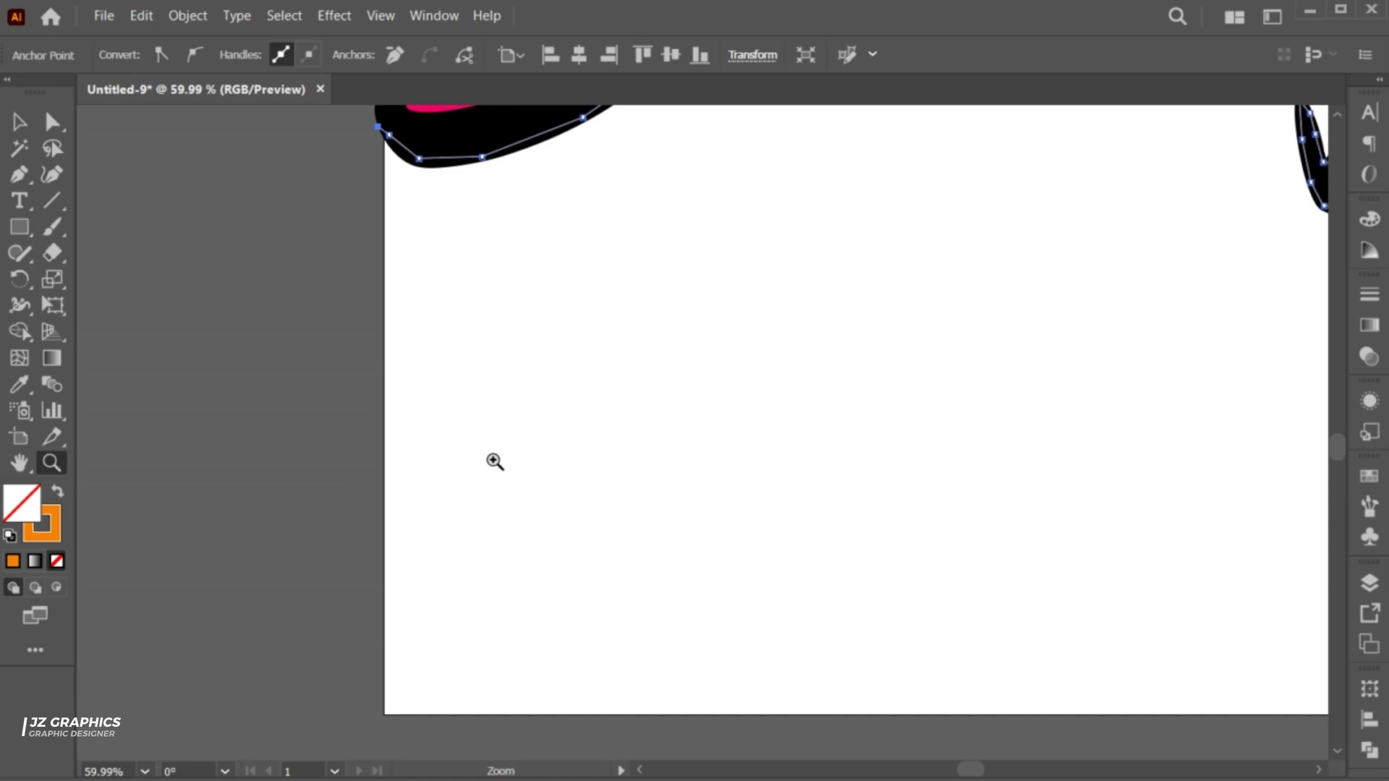
# Step: Extend the path to the artboard's bottom-left and bottom-right corners and close it
pyautogui.press('p')
pyautogui.click(376, 721)
pyautogui.hscroll(5, 940, 651)
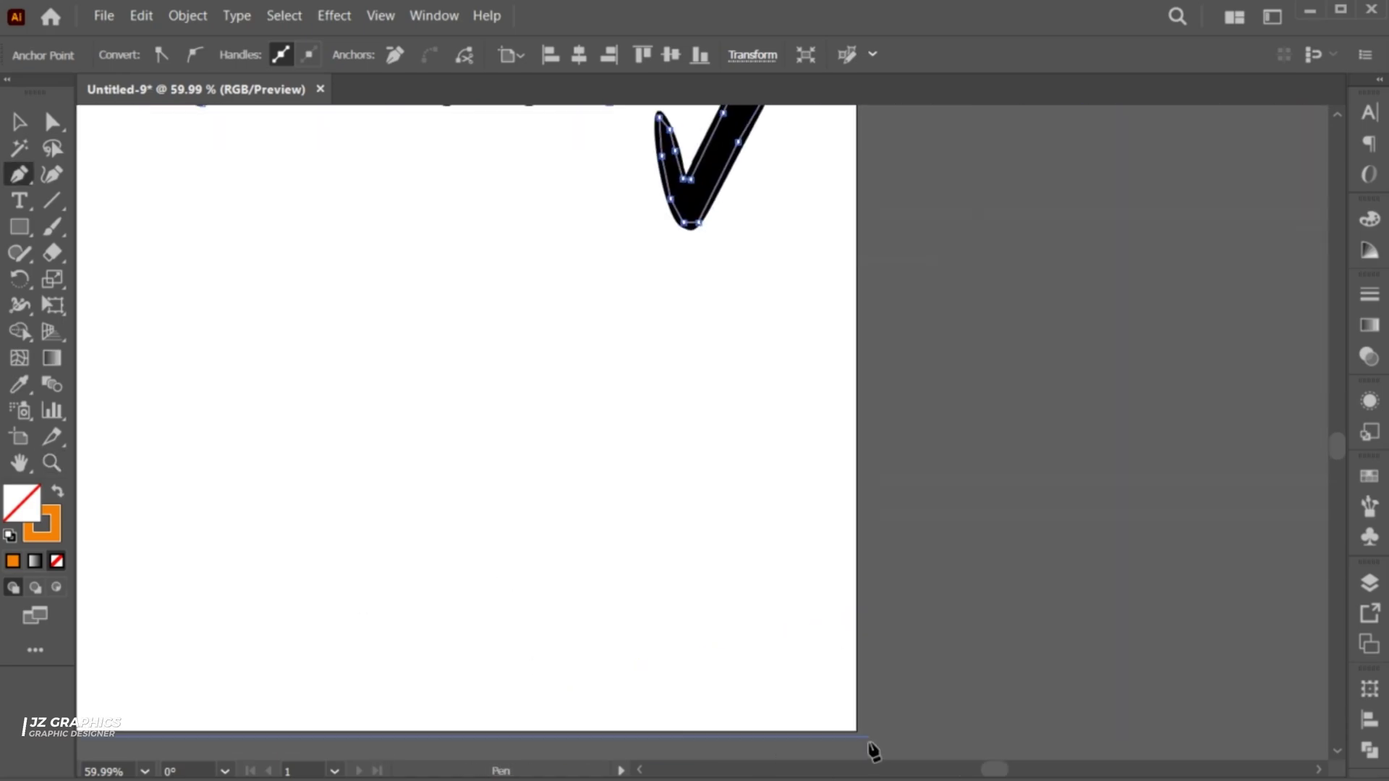
pyautogui.click(870, 744)
pyautogui.scroll(4, 882, 650)
pyautogui.hscroll(-1, 882, 651)
pyautogui.scroll(2, 933, 471)
pyautogui.click(943, 370)
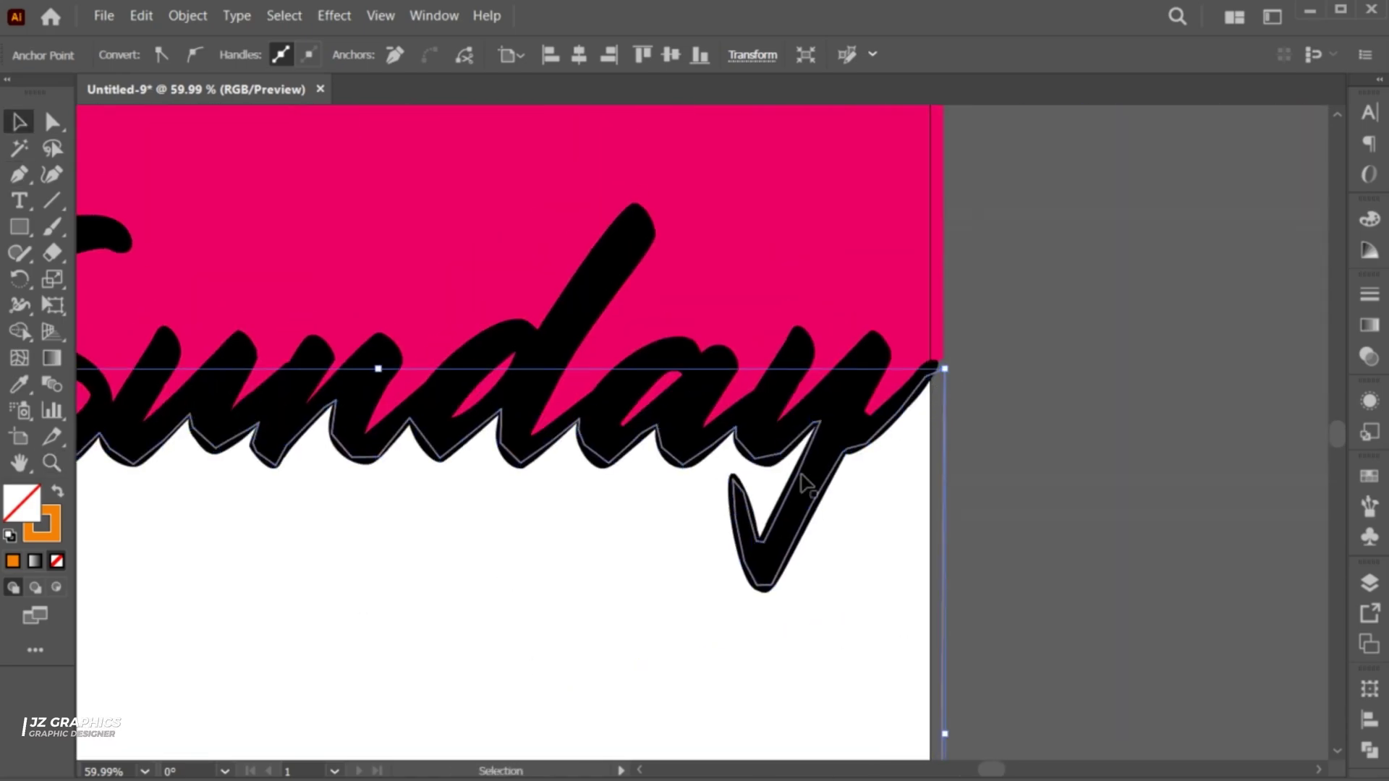
pyautogui.moveTo(538, 554); pyautogui.dragTo(911, 475)
# Step: Fill the closed shape orange, send it behind the lettering, and fit the artboard
pyautogui.press('v')
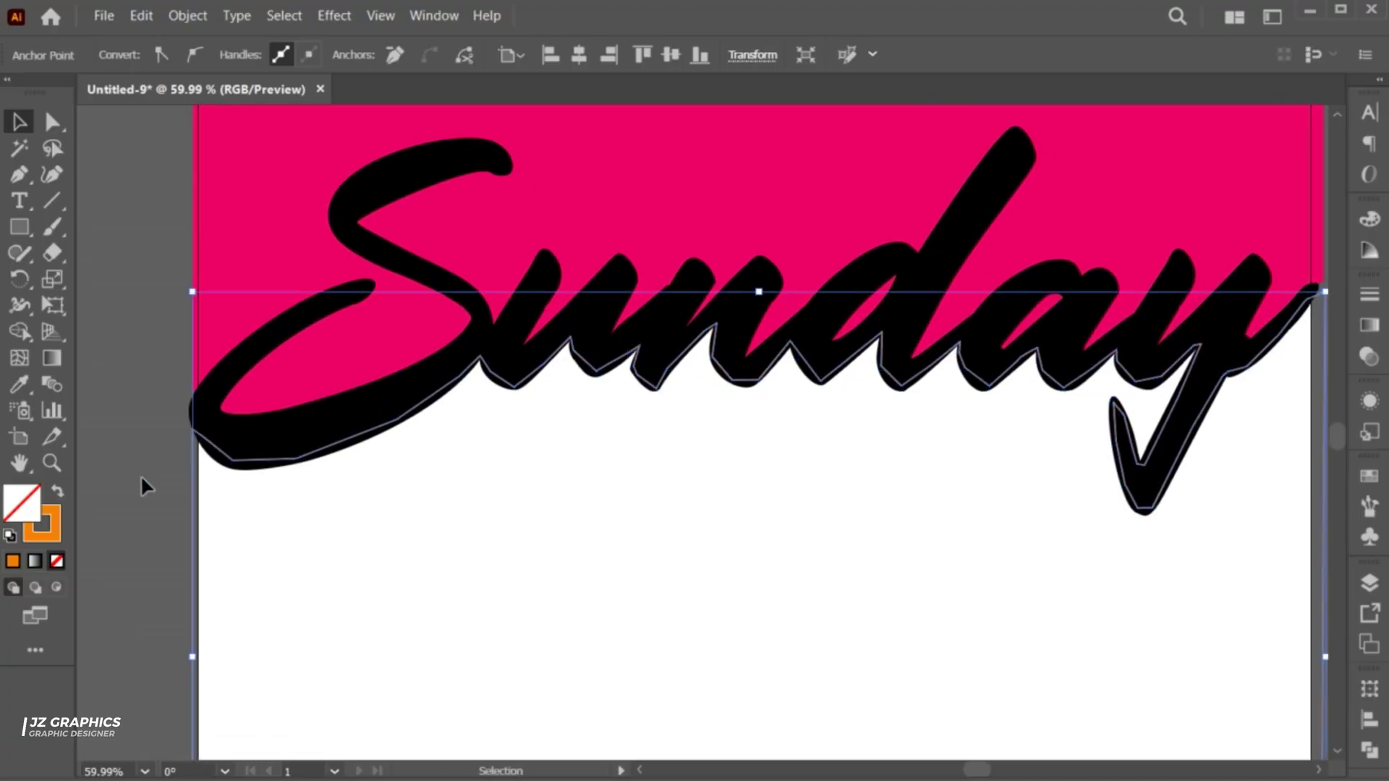
pyautogui.click(59, 494)
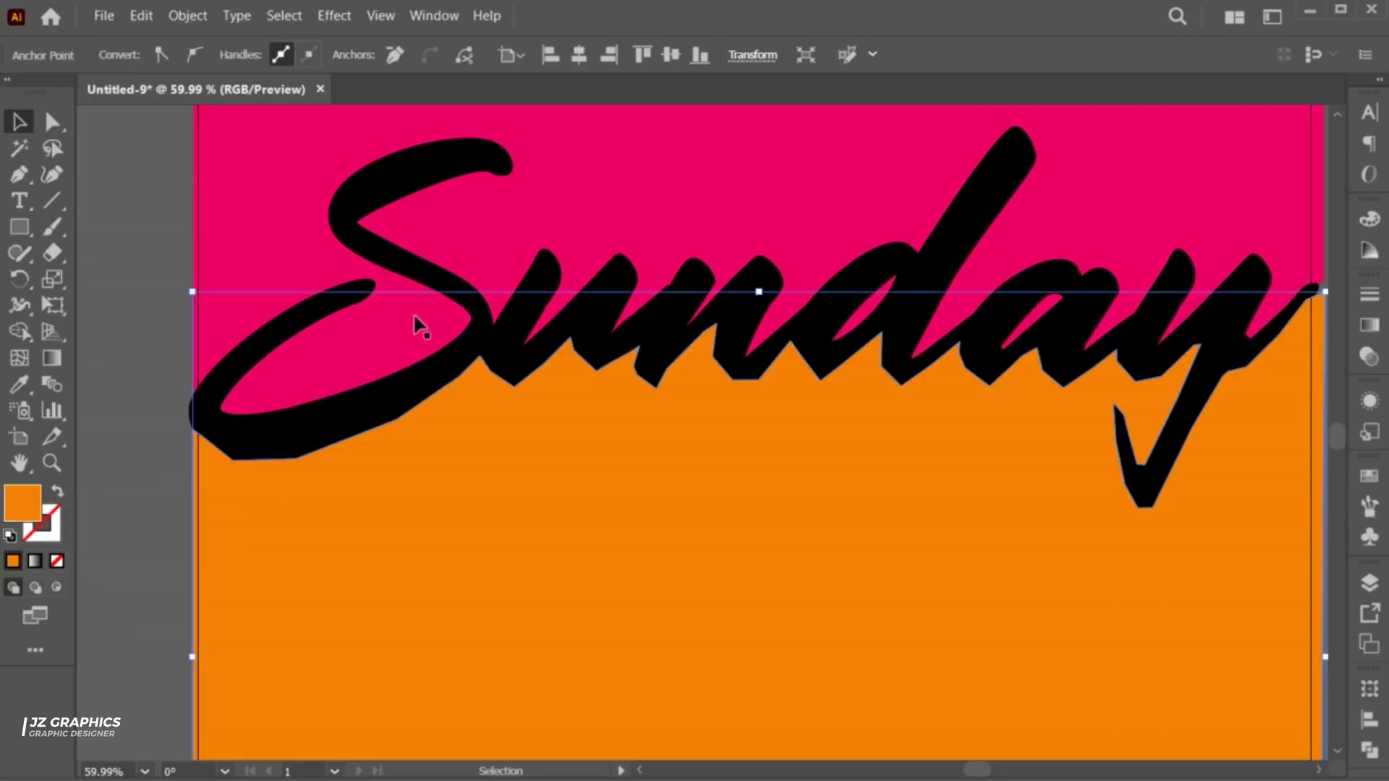
pyautogui.rightClick(408, 209)
pyautogui.moveTo(465, 672)
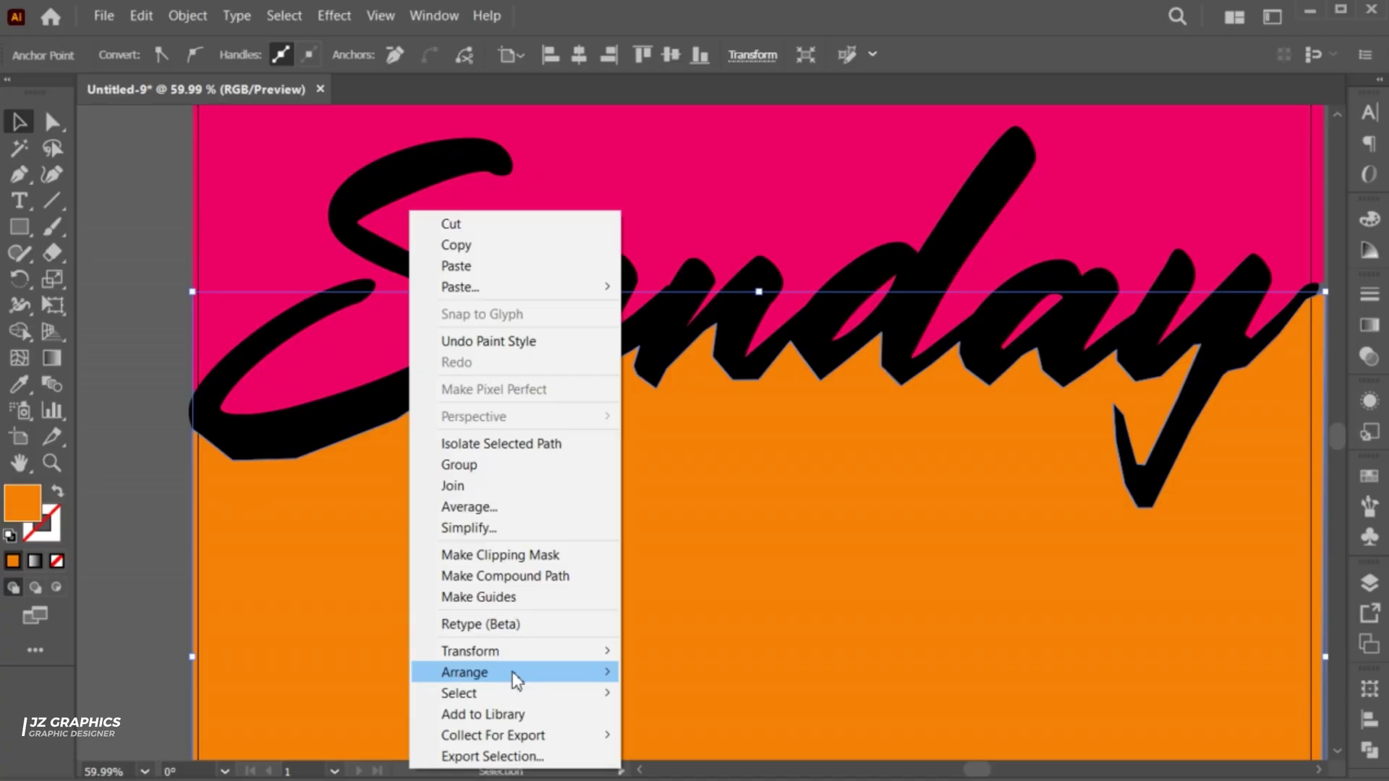
pyautogui.click(691, 729)
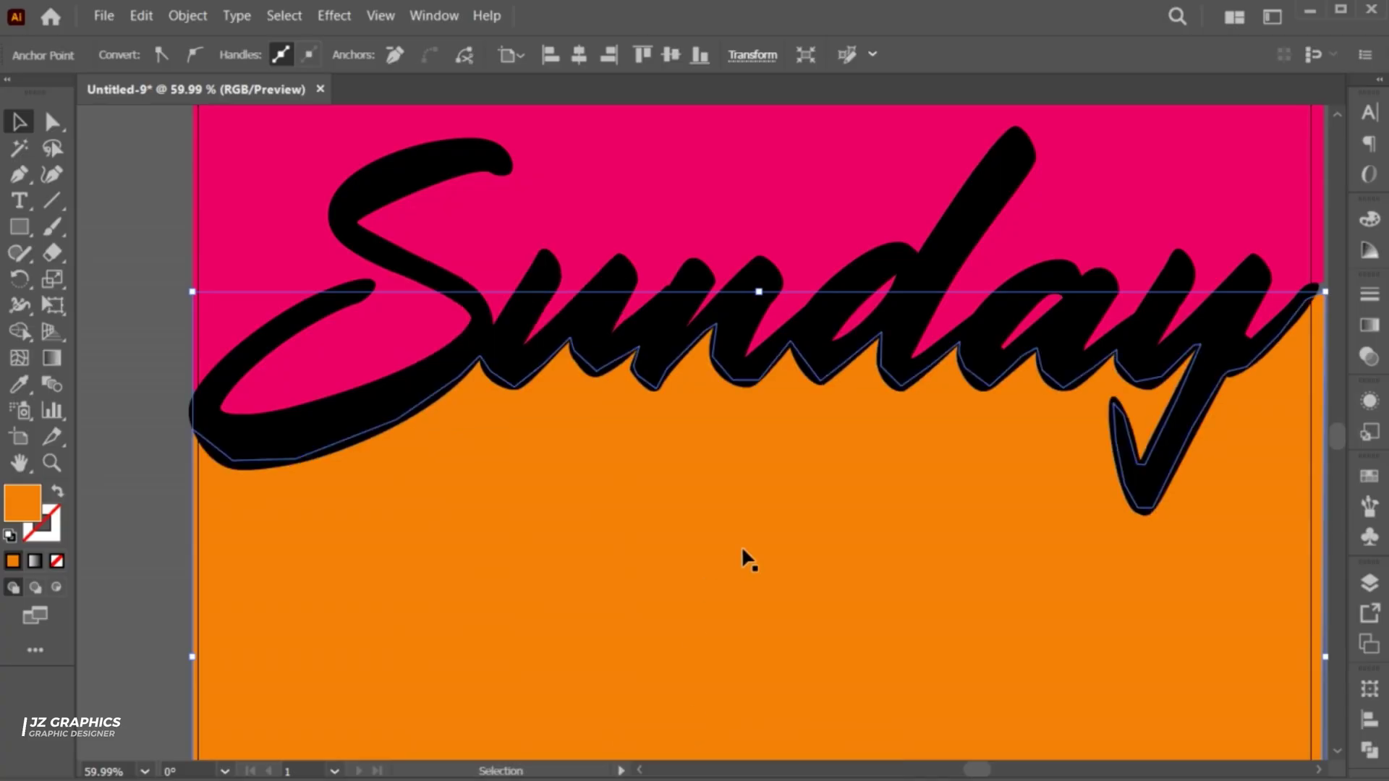
pyautogui.press('z')
pyautogui.keyDown('alt'); pyautogui.click(786, 614); pyautogui.keyUp('alt')
pyautogui.moveTo(700, 574)
pyautogui.mouseDown()
pyautogui.moveTo(632, 512)
pyautogui.moveTo(654, 549)
pyautogui.mouseUp()
pyautogui.press('v')
pyautogui.click(957, 533)
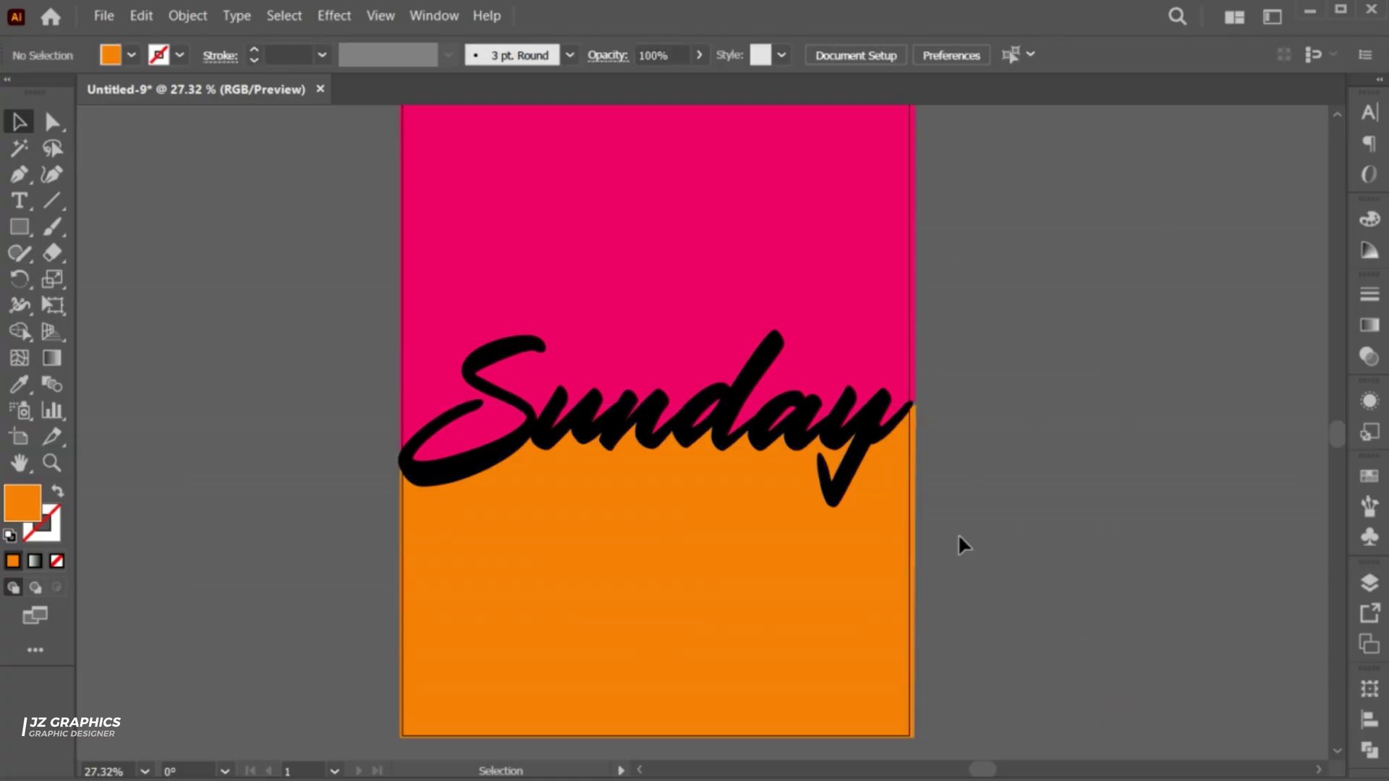
pyautogui.hotkey('ctrl', '0')
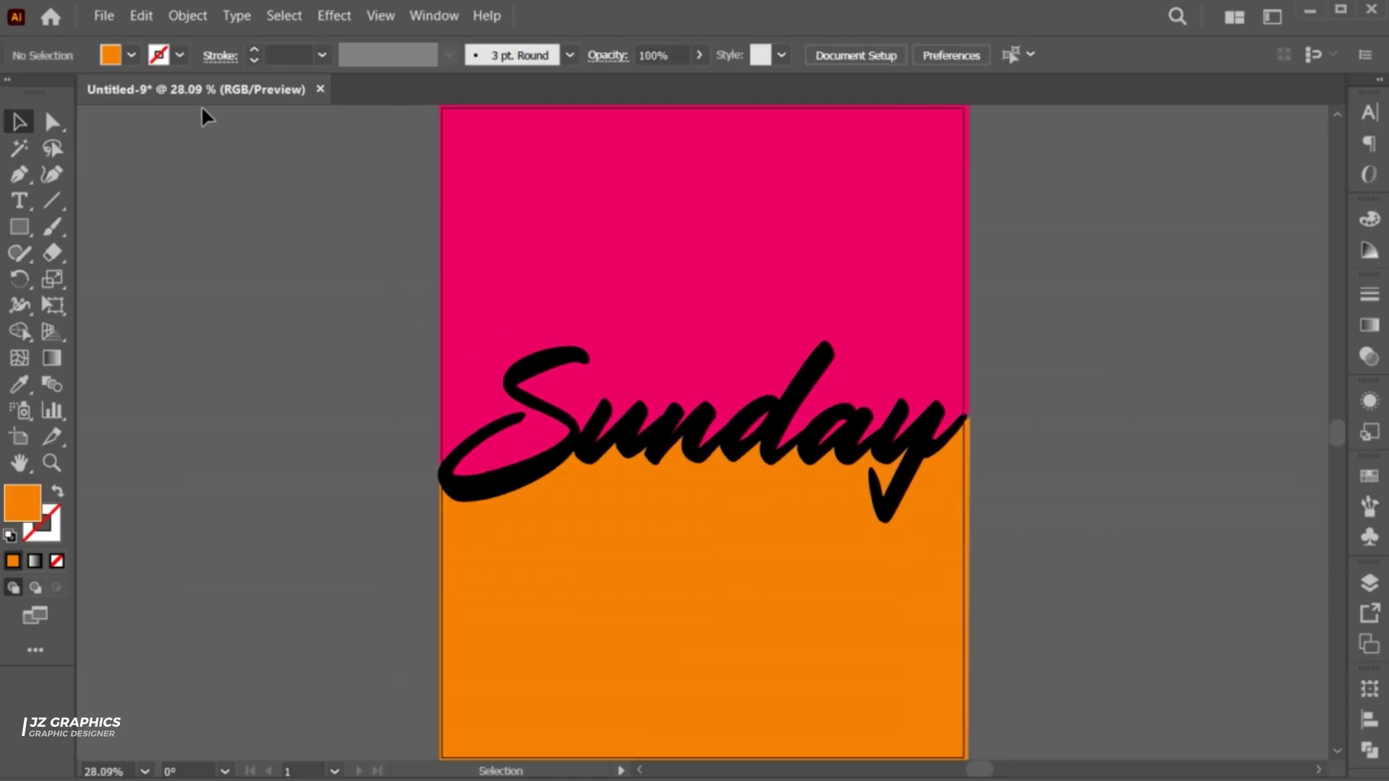
# Step: Place the lavender-field photo at the artboard's top-left
pyautogui.click(108, 10)
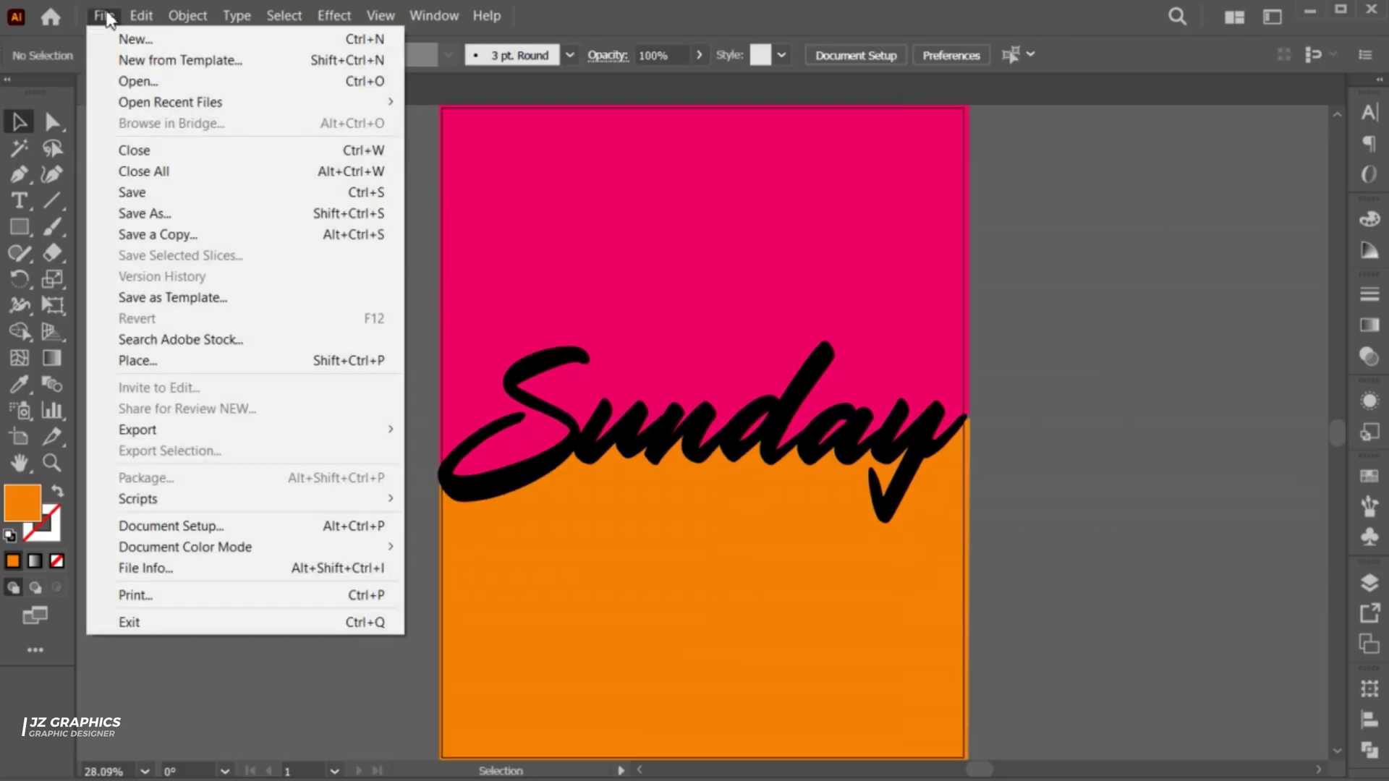
pyautogui.click(171, 359)
pyautogui.click(266, 311)
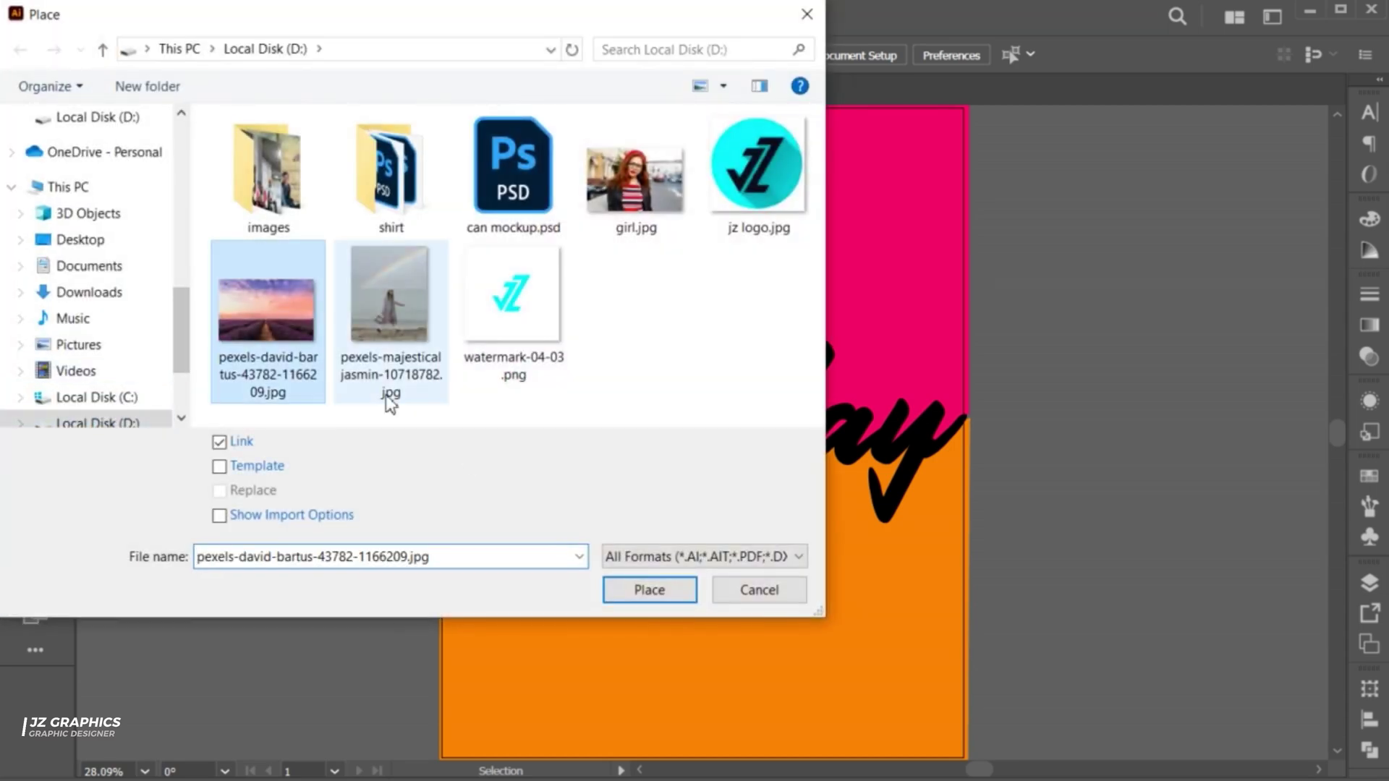
pyautogui.click(648, 590)
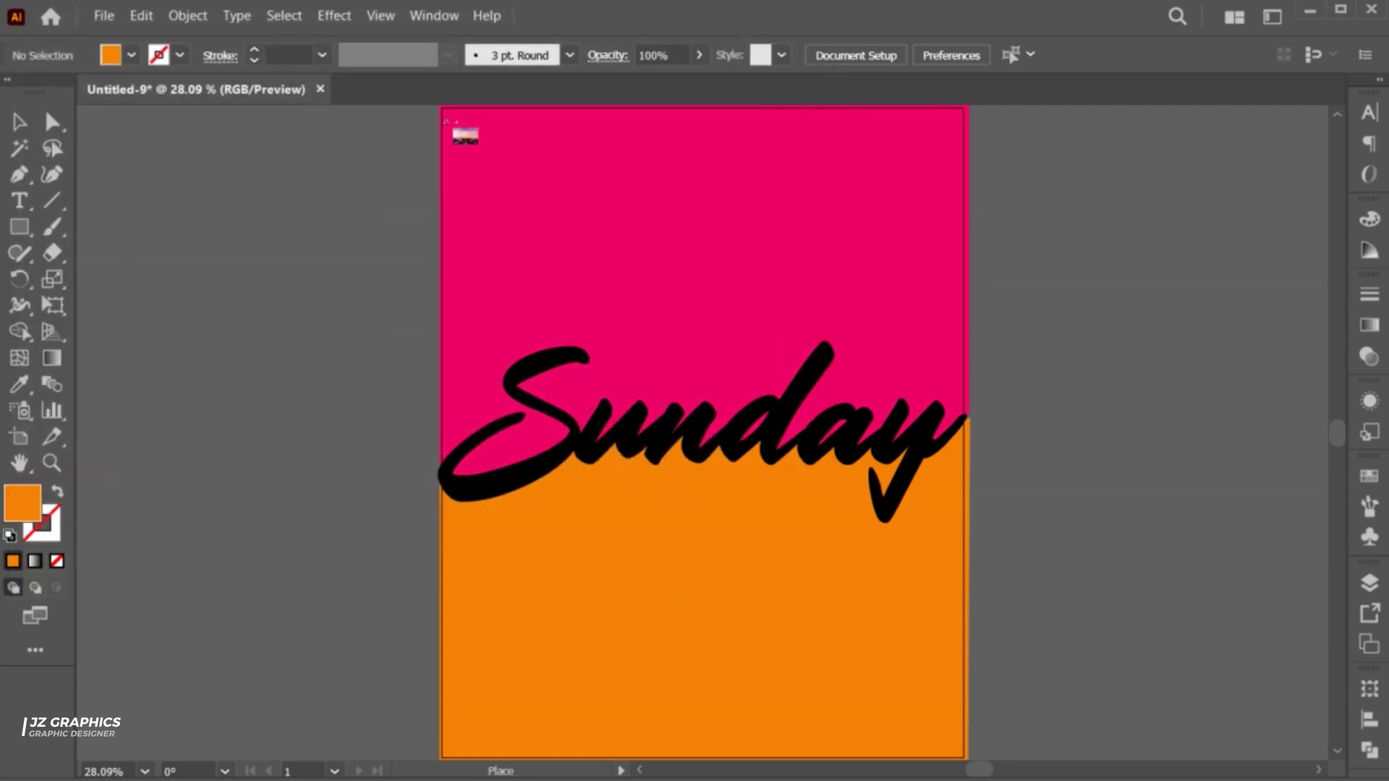
pyautogui.moveTo(444, 127)
pyautogui.mouseDown()
pyautogui.moveTo(805, 418)
pyautogui.moveTo(915, 436)
pyautogui.mouseUp()
# Step: Enlarge and position the lavender photo to cover the artboard's upper width
pyautogui.press('z')
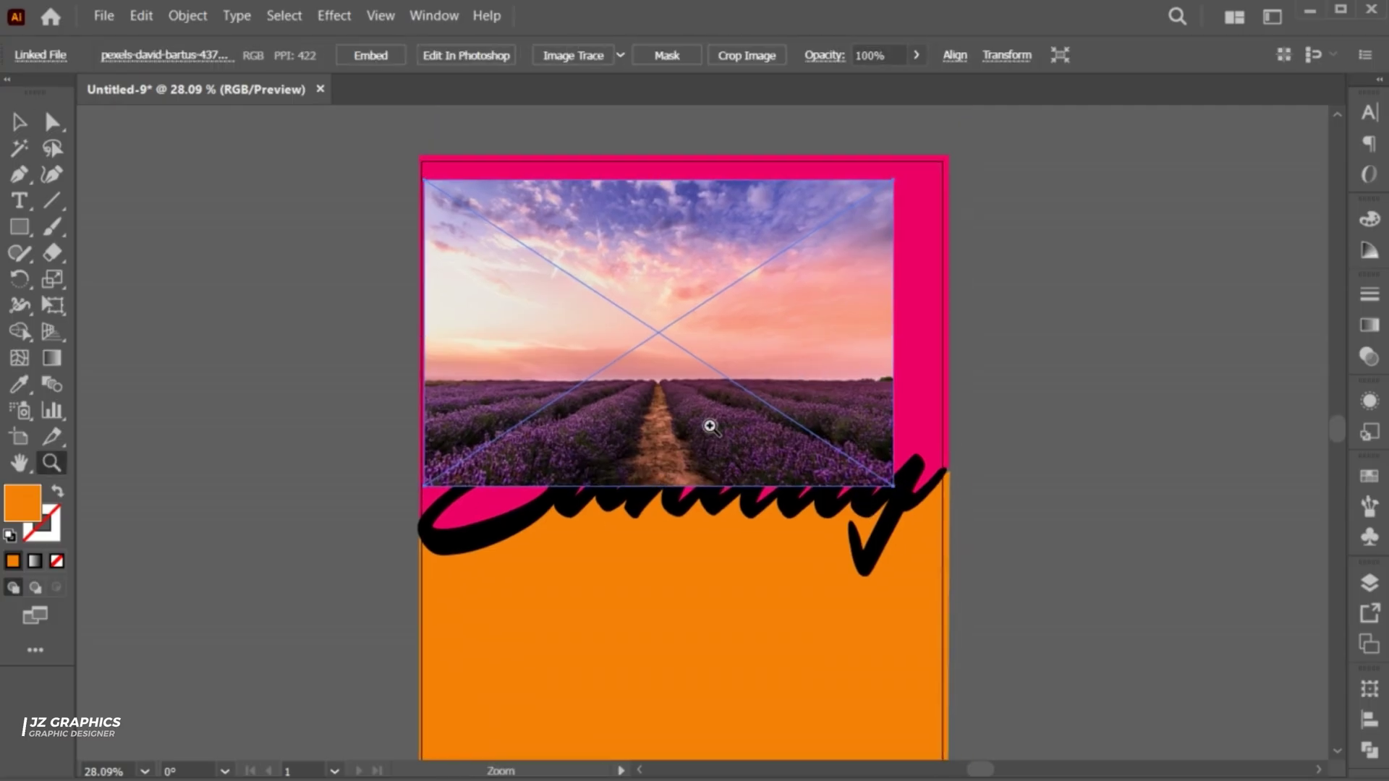
pyautogui.moveTo(709, 424); pyautogui.dragTo(786, 454)
pyautogui.press('v')
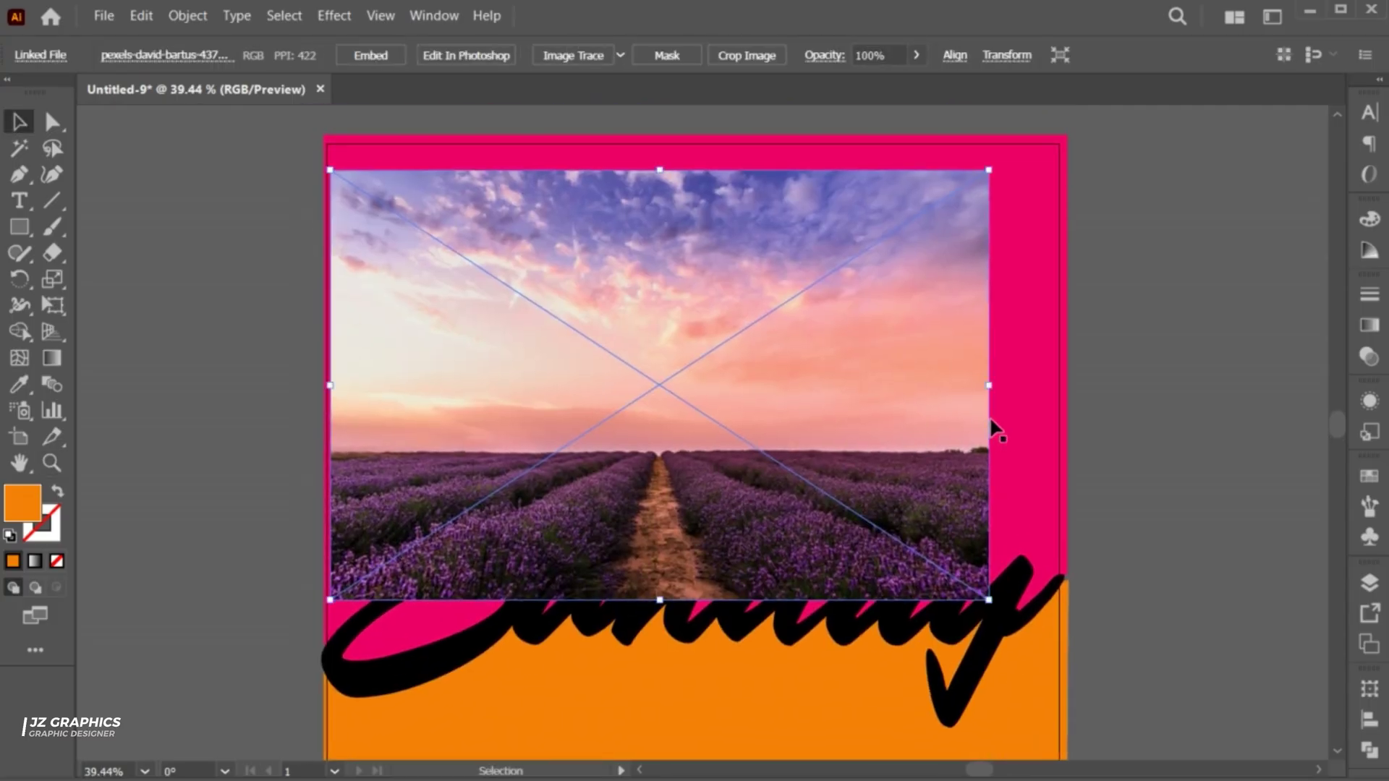
pyautogui.moveTo(989, 390); pyautogui.dragTo(1054, 408)
pyautogui.moveTo(844, 433)
pyautogui.mouseDown()
pyautogui.moveTo(865, 437)
pyautogui.moveTo(862, 456)
pyautogui.mouseUp()
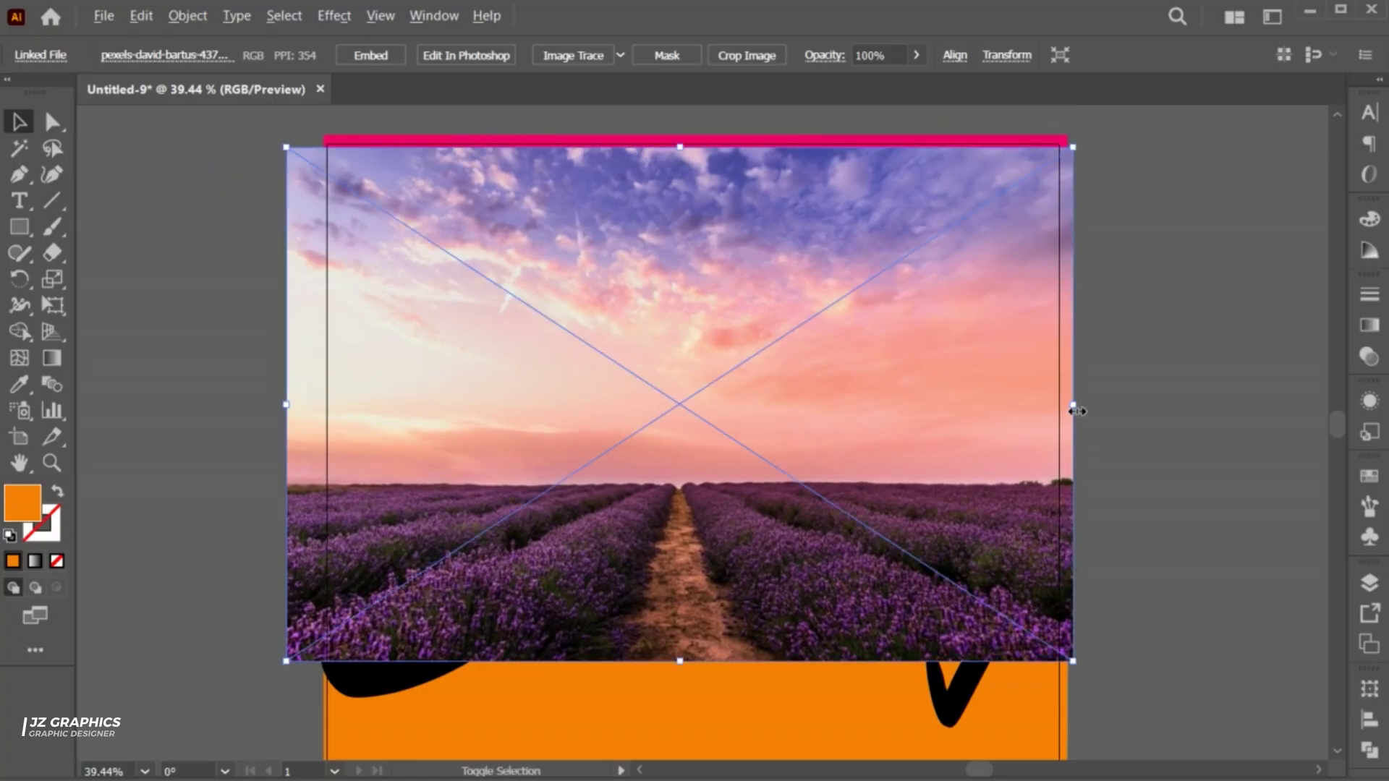
pyautogui.moveTo(1076, 418); pyautogui.dragTo(1092, 421)
pyautogui.moveTo(795, 481); pyautogui.dragTo(801, 482)
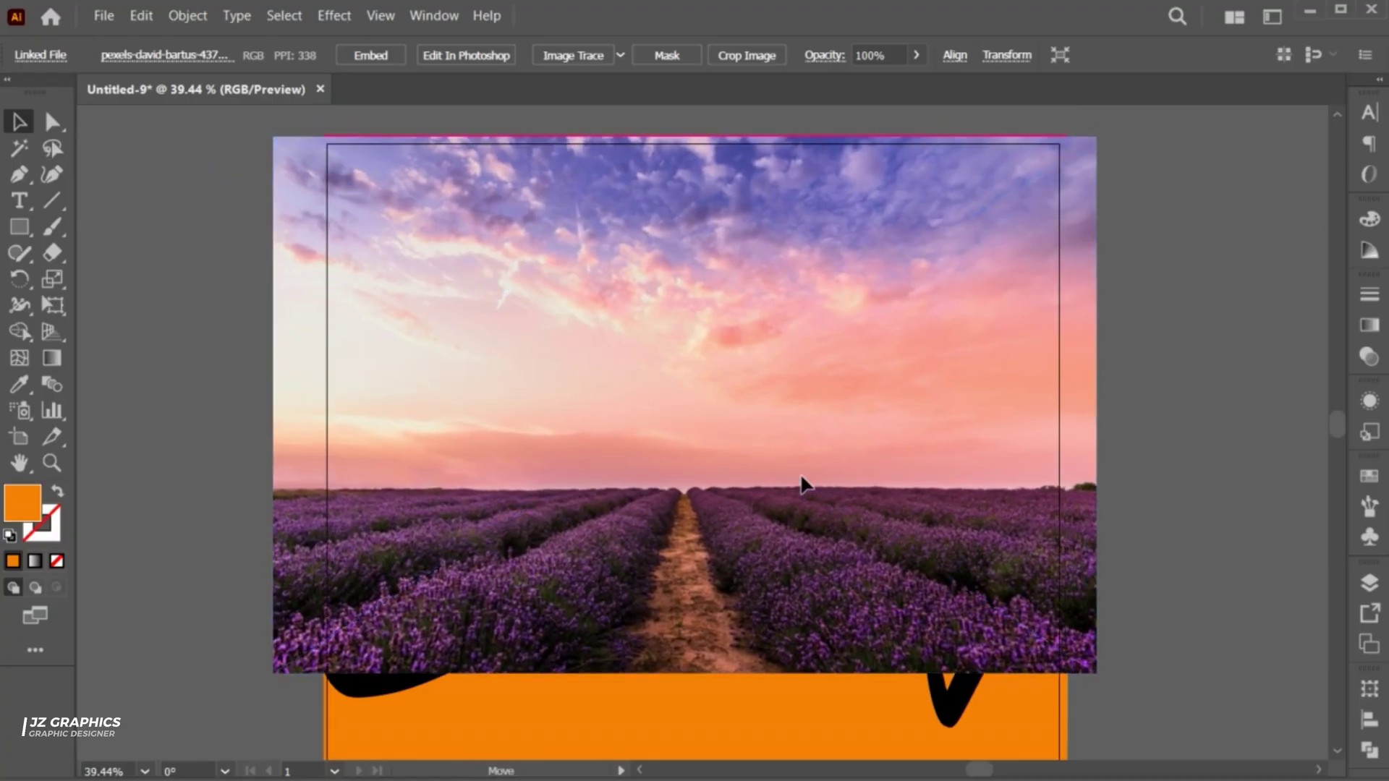
pyautogui.rightClick(423, 171)
pyautogui.moveTo(479, 439)
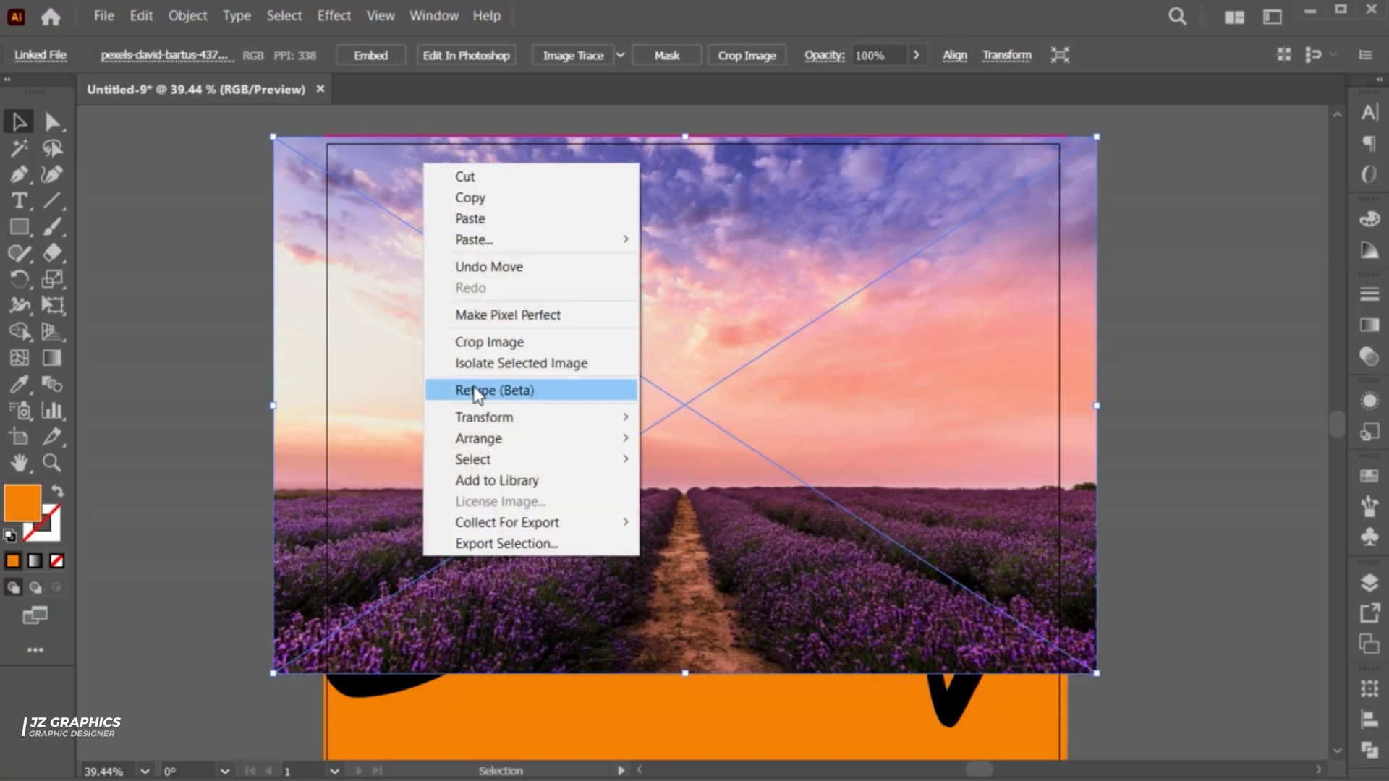
# Step: Send the lavender photo to the back and clip it to the pink rectangle
pyautogui.click(714, 502)
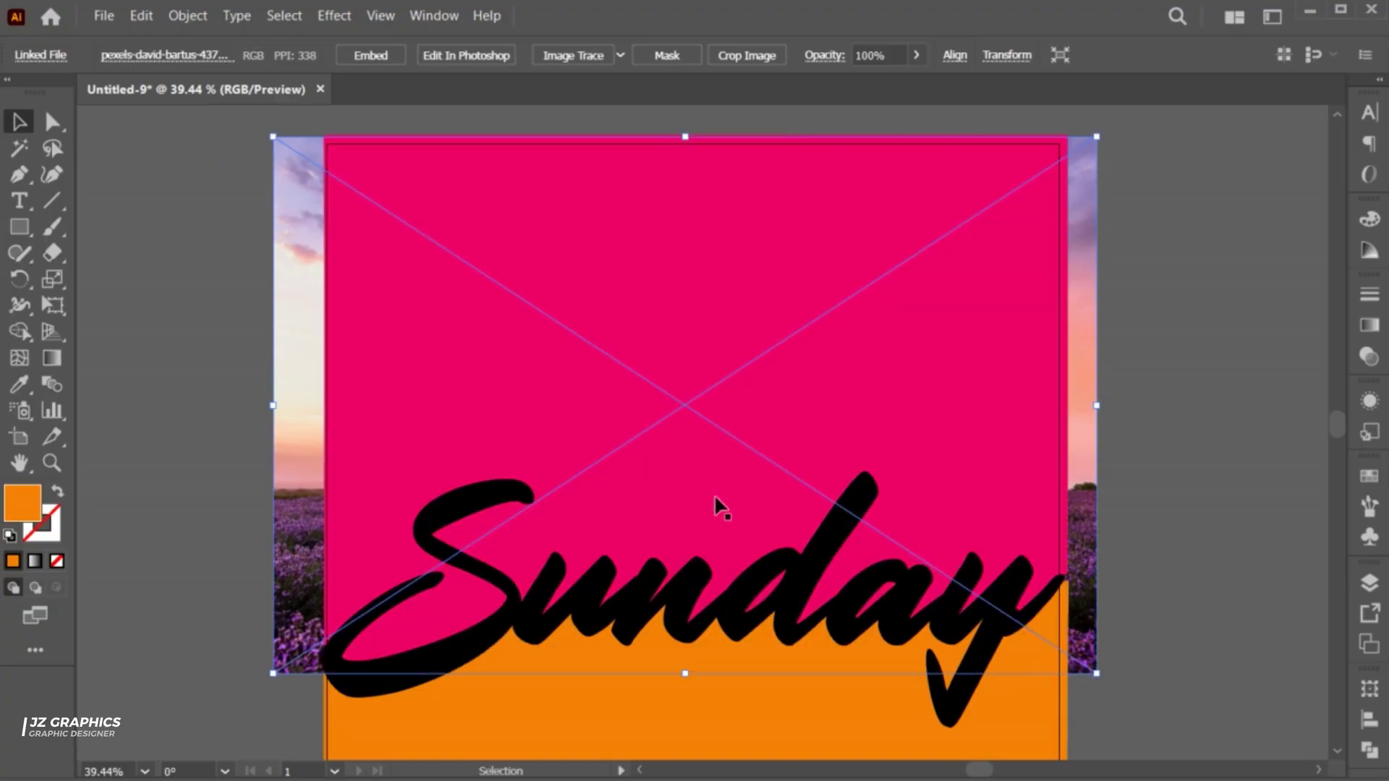
pyautogui.keyDown('shift'); pyautogui.click(583, 266); pyautogui.keyUp('shift')
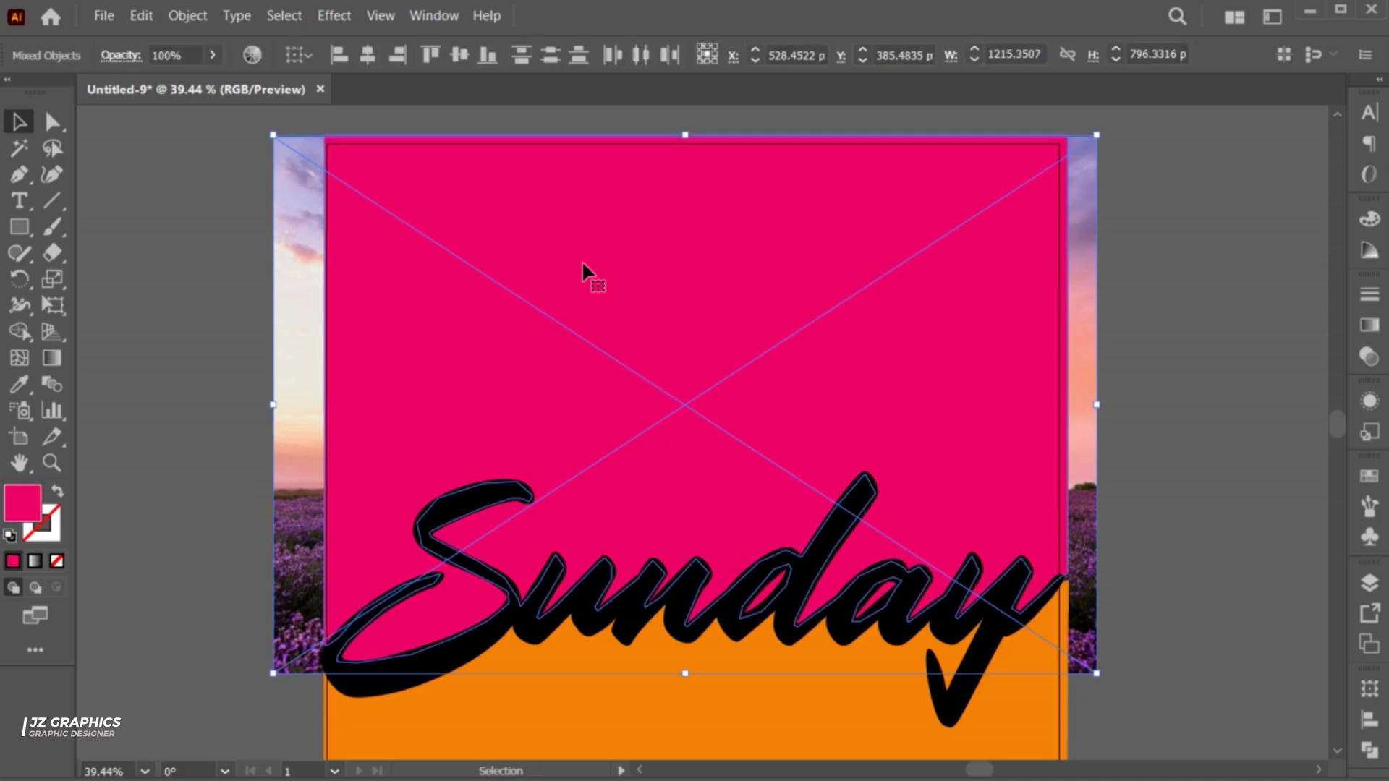
pyautogui.click(186, 16)
pyautogui.moveTo(235, 748)
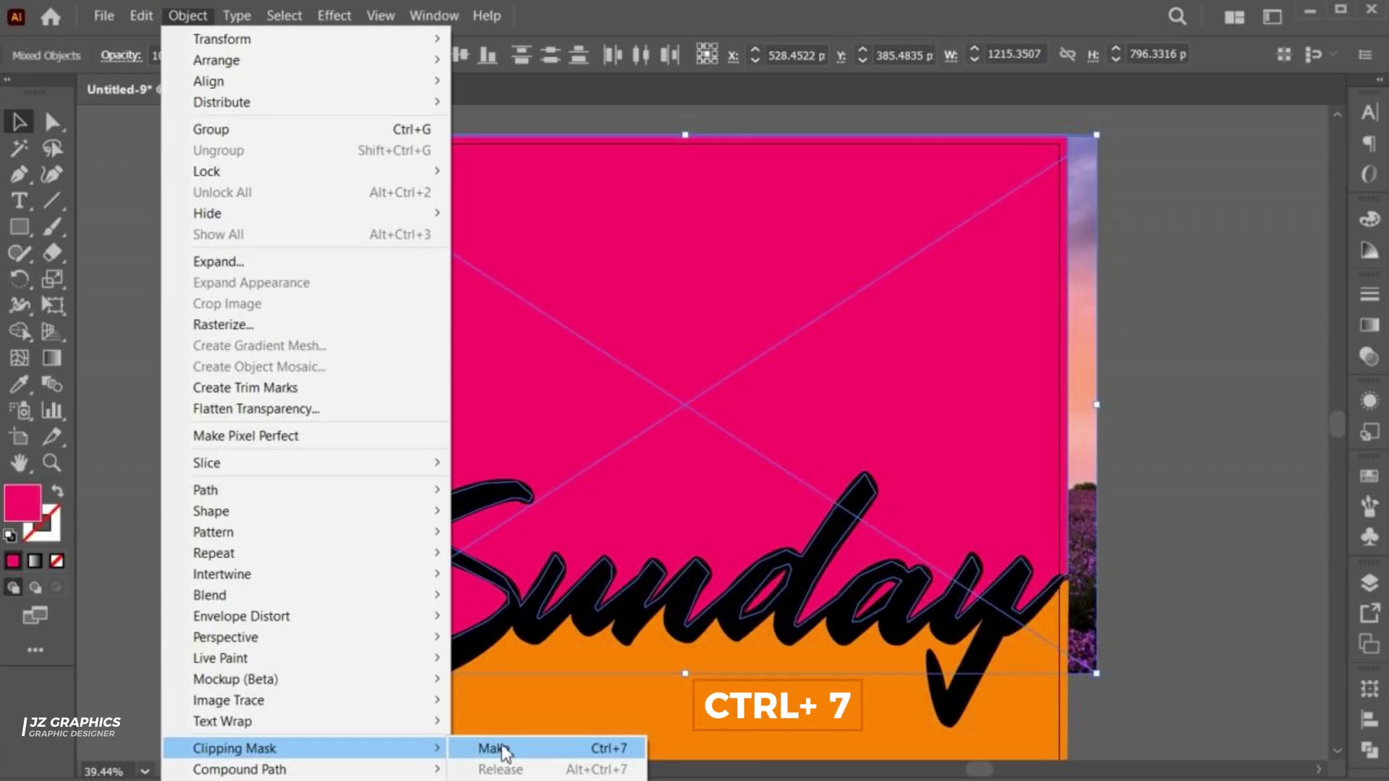
pyautogui.click(515, 748)
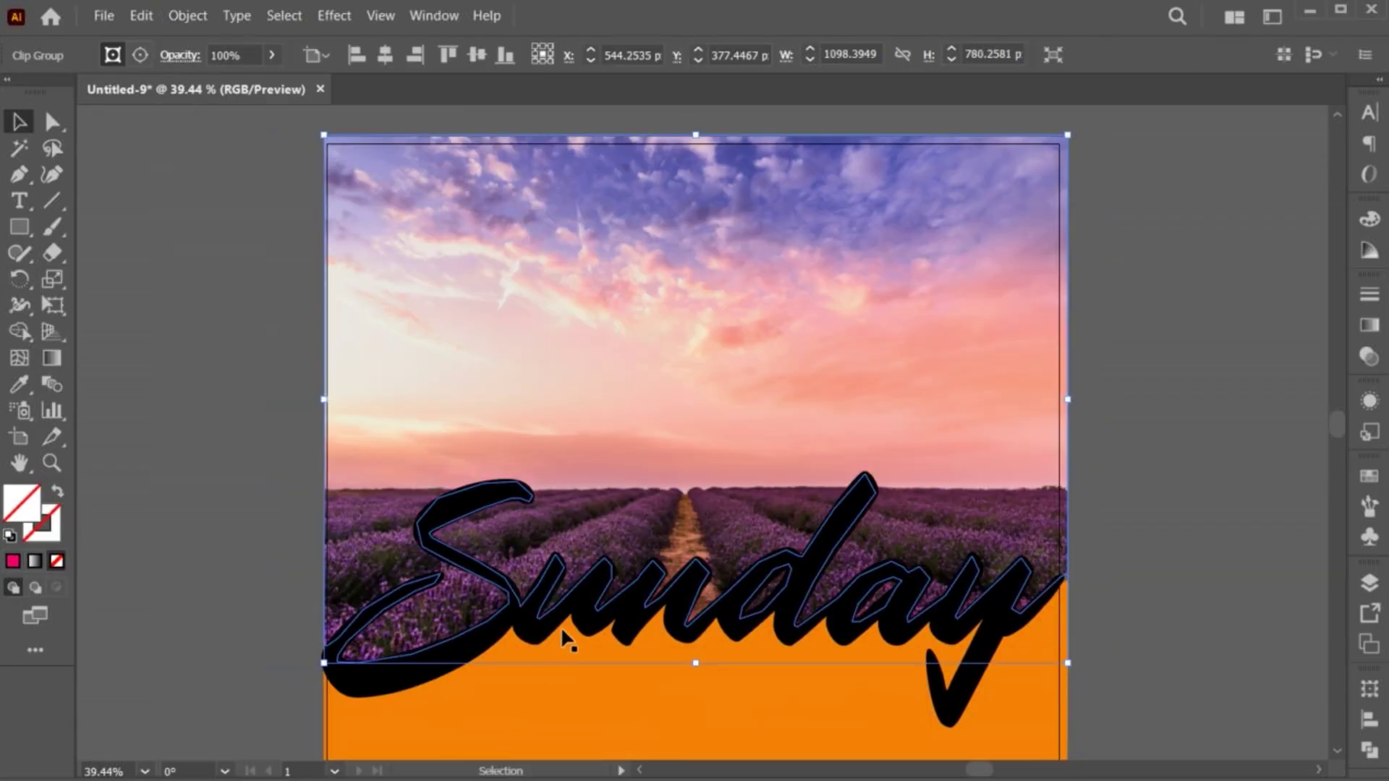
pyautogui.click(1092, 648)
pyautogui.moveTo(759, 686); pyautogui.dragTo(744, 363)
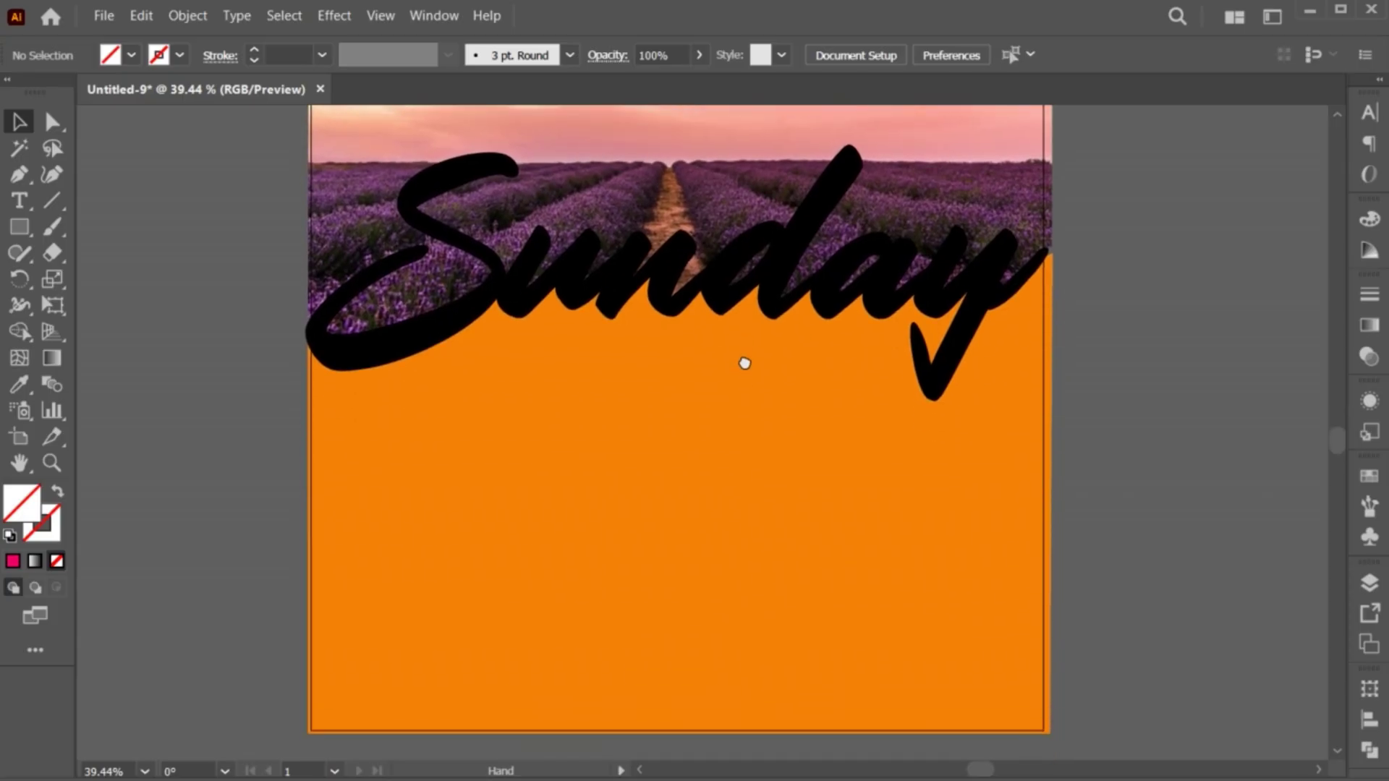
# Step: Place the jasmin walking-woman photo in the orange lower area
pyautogui.click(104, 16)
pyautogui.click(180, 358)
pyautogui.click(387, 303)
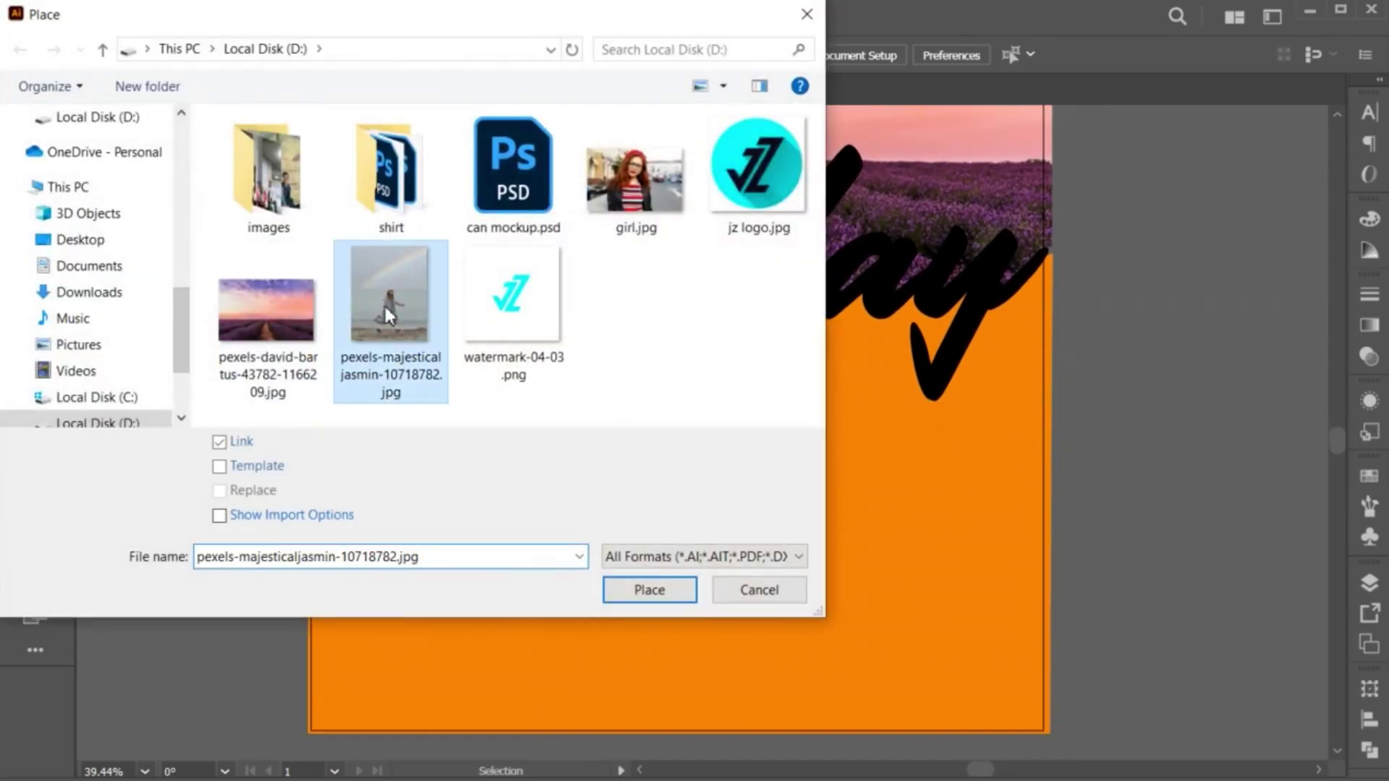
pyautogui.click(642, 586)
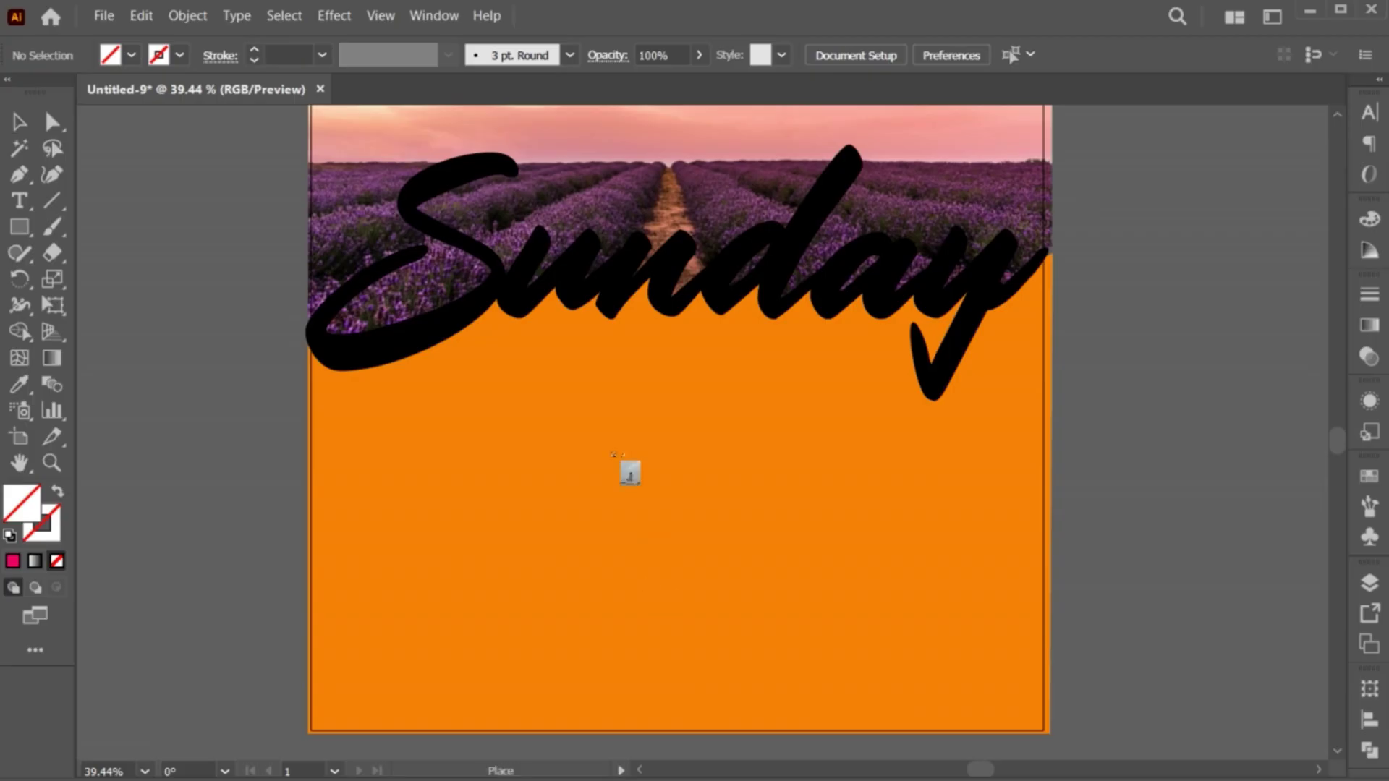
pyautogui.moveTo(500, 238); pyautogui.dragTo(772, 577)
# Step: Scale the woman photo by its handles to cover the artboard and nudge it up
pyautogui.press('z')
pyautogui.keyDown('alt'); pyautogui.click(752, 592); pyautogui.keyUp('alt')
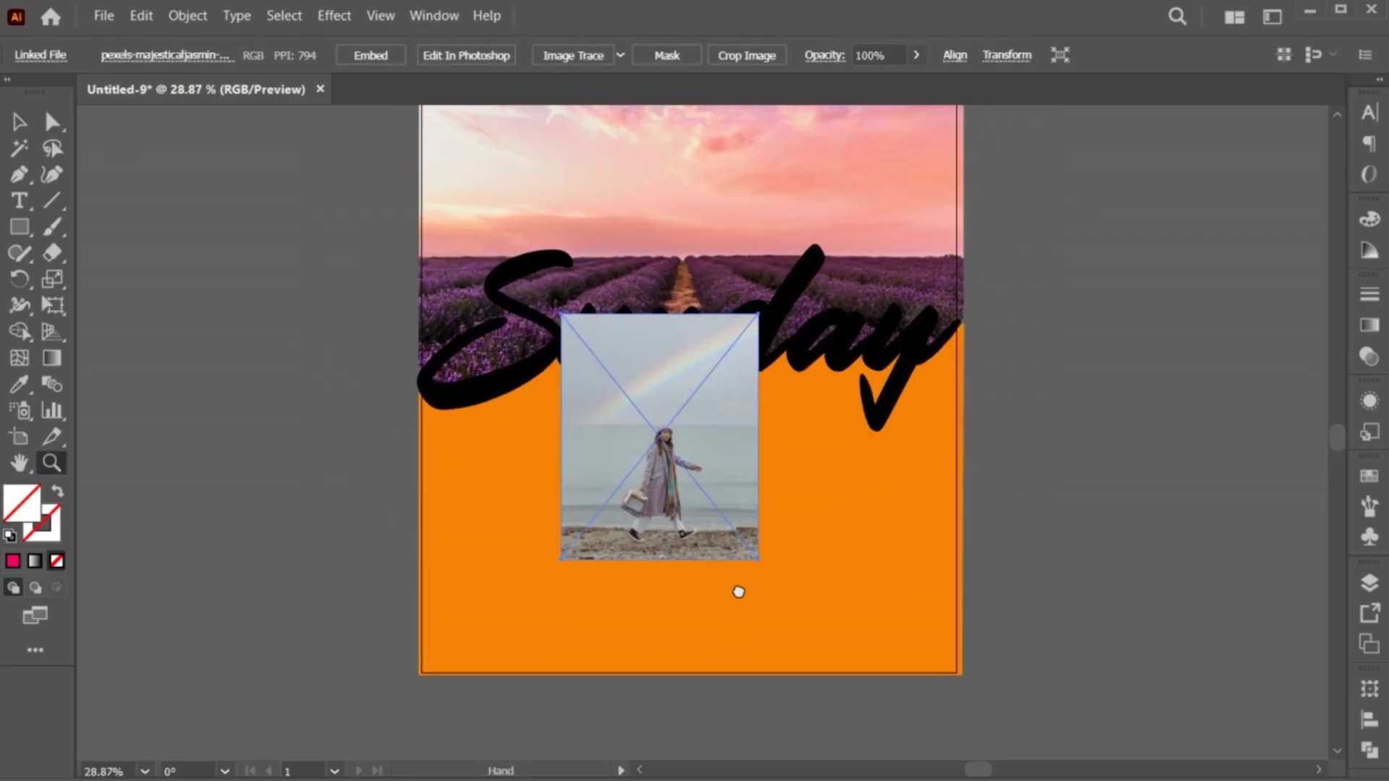
pyautogui.press('v')
pyautogui.moveTo(739, 411); pyautogui.dragTo(868, 474)
pyautogui.moveTo(640, 561); pyautogui.dragTo(656, 566)
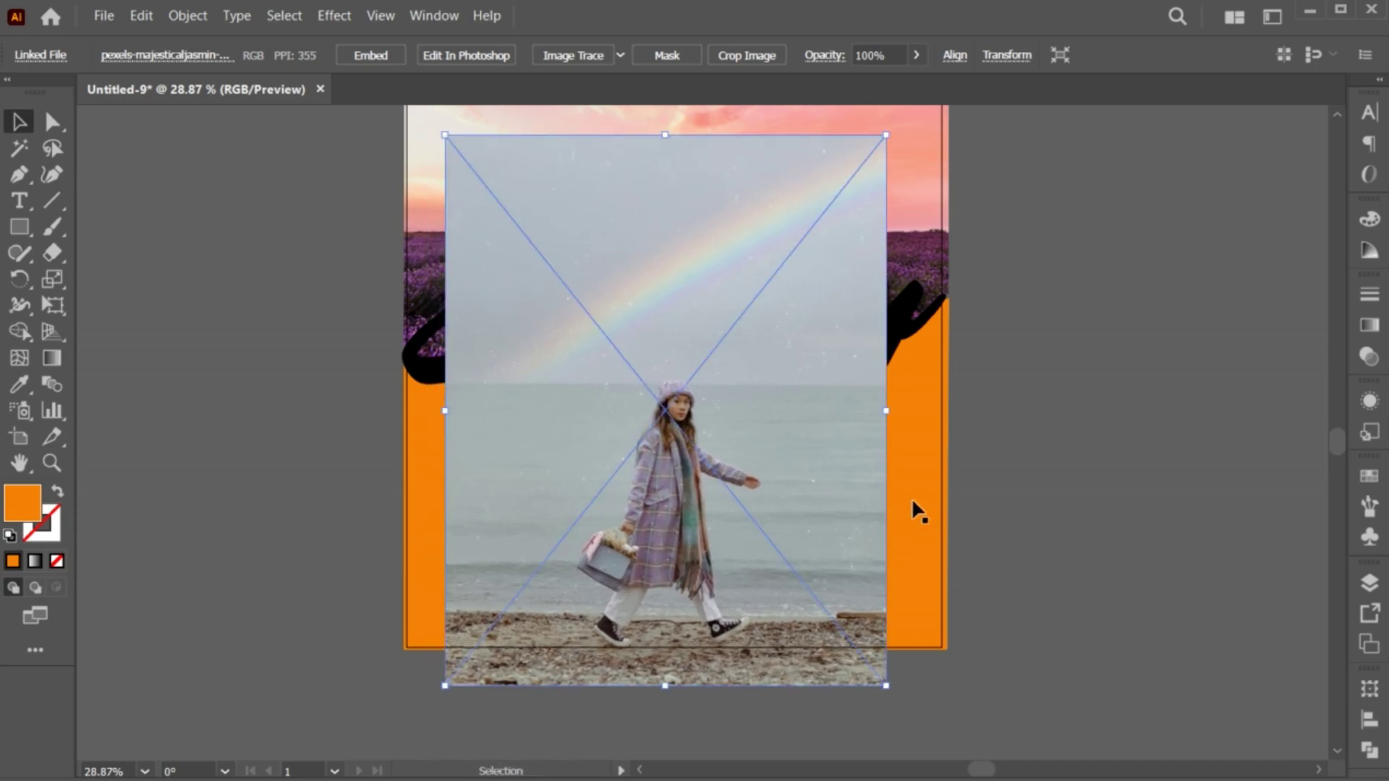
pyautogui.moveTo(891, 418); pyautogui.dragTo(920, 431)
pyautogui.moveTo(846, 456)
pyautogui.mouseDown()
pyautogui.moveTo(751, 489)
pyautogui.moveTo(752, 477)
pyautogui.mouseUp()
pyautogui.moveTo(729, 572)
pyautogui.mouseDown()
pyautogui.moveTo(729, 519)
pyautogui.moveTo(729, 541)
pyautogui.mouseUp()
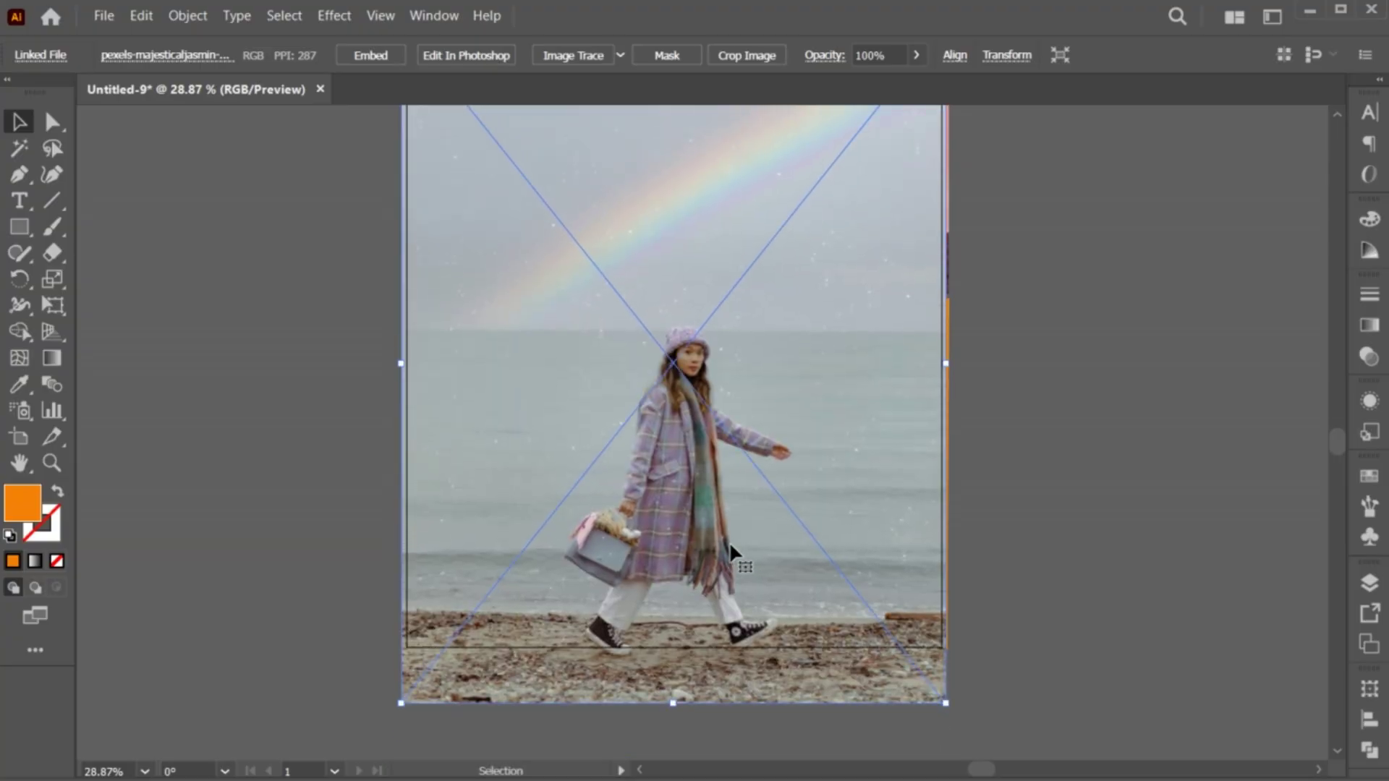
pyautogui.press('z')
pyautogui.keyDown('alt'); pyautogui.click(705, 536); pyautogui.keyUp('alt')
# Step: Send the woman photo to the back and clip it to the orange shape
pyautogui.press('v')
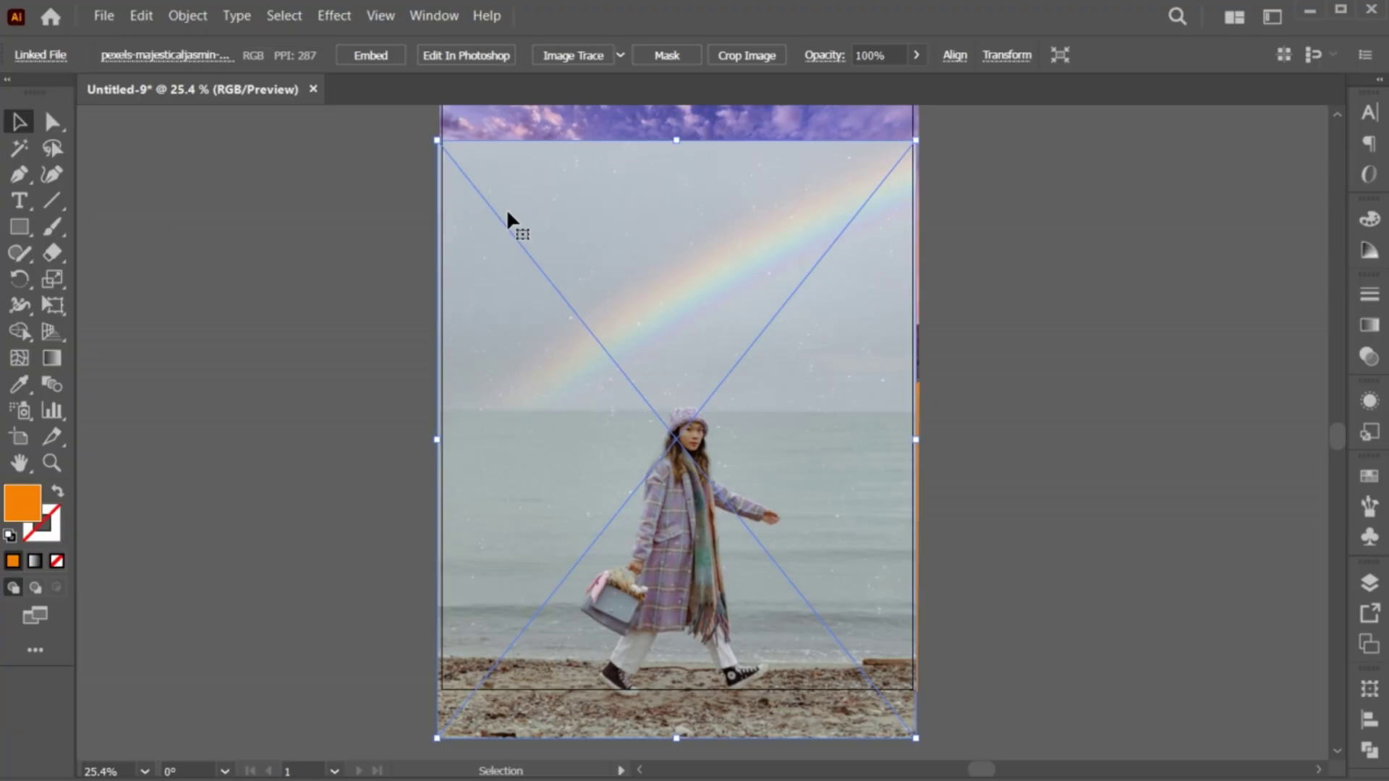
pyautogui.rightClick(508, 193)
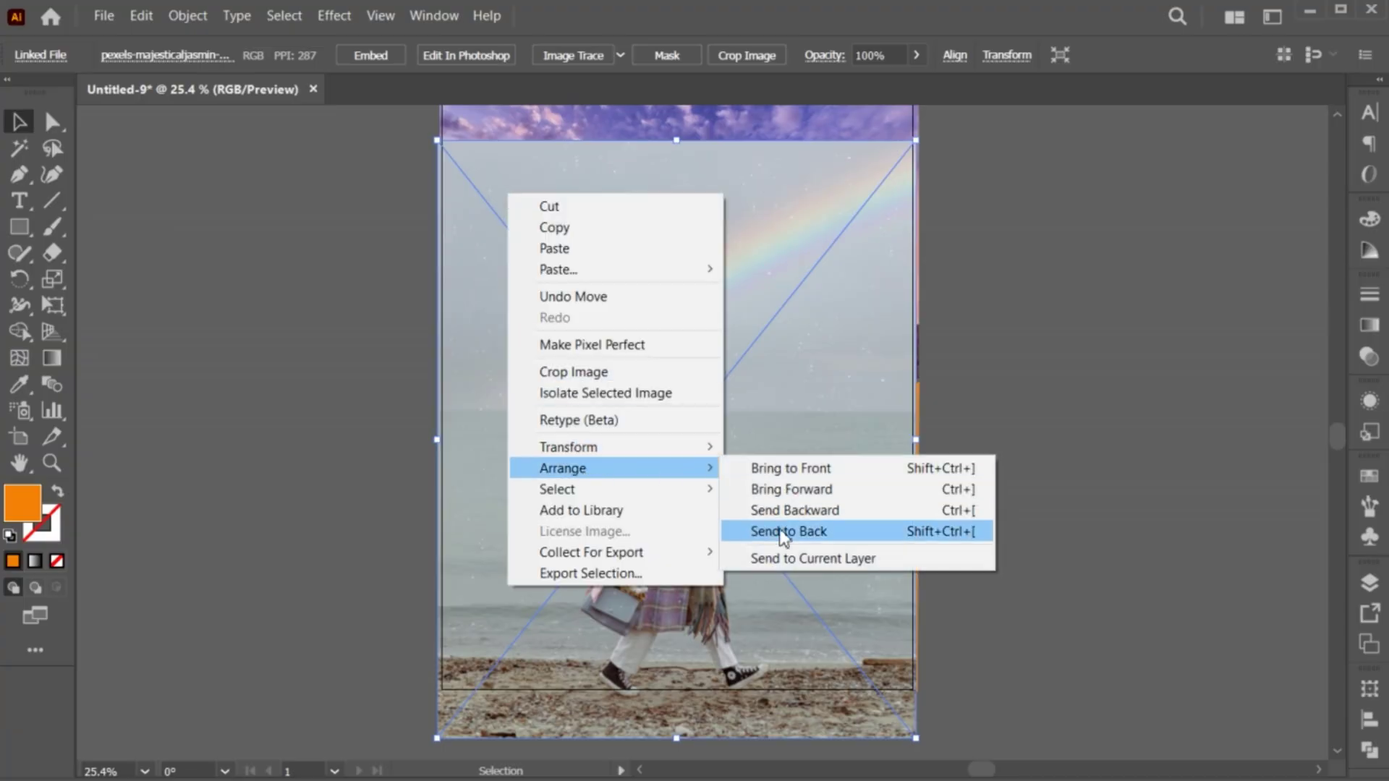
pyautogui.click(778, 531)
pyautogui.hotkey('ctrl', 'a')
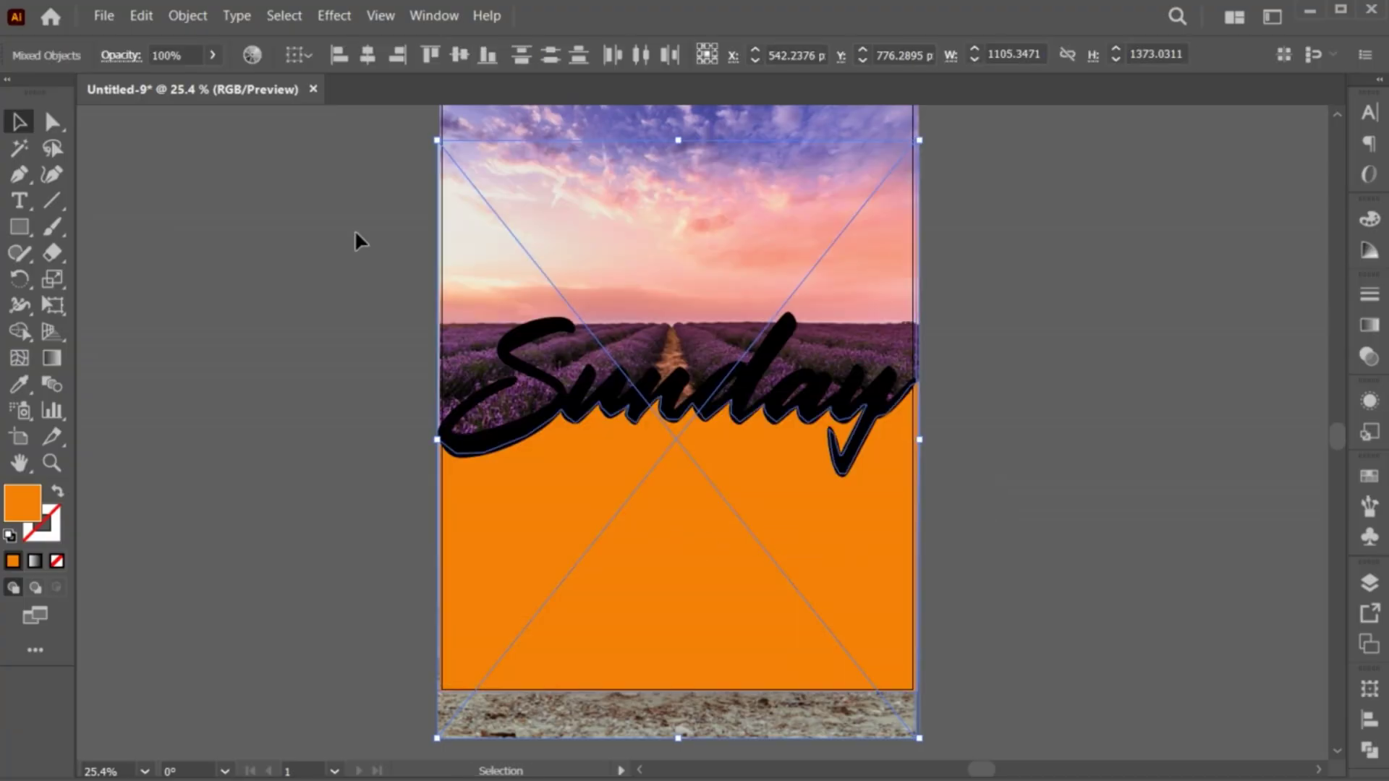
pyautogui.click(187, 15)
pyautogui.moveTo(234, 748)
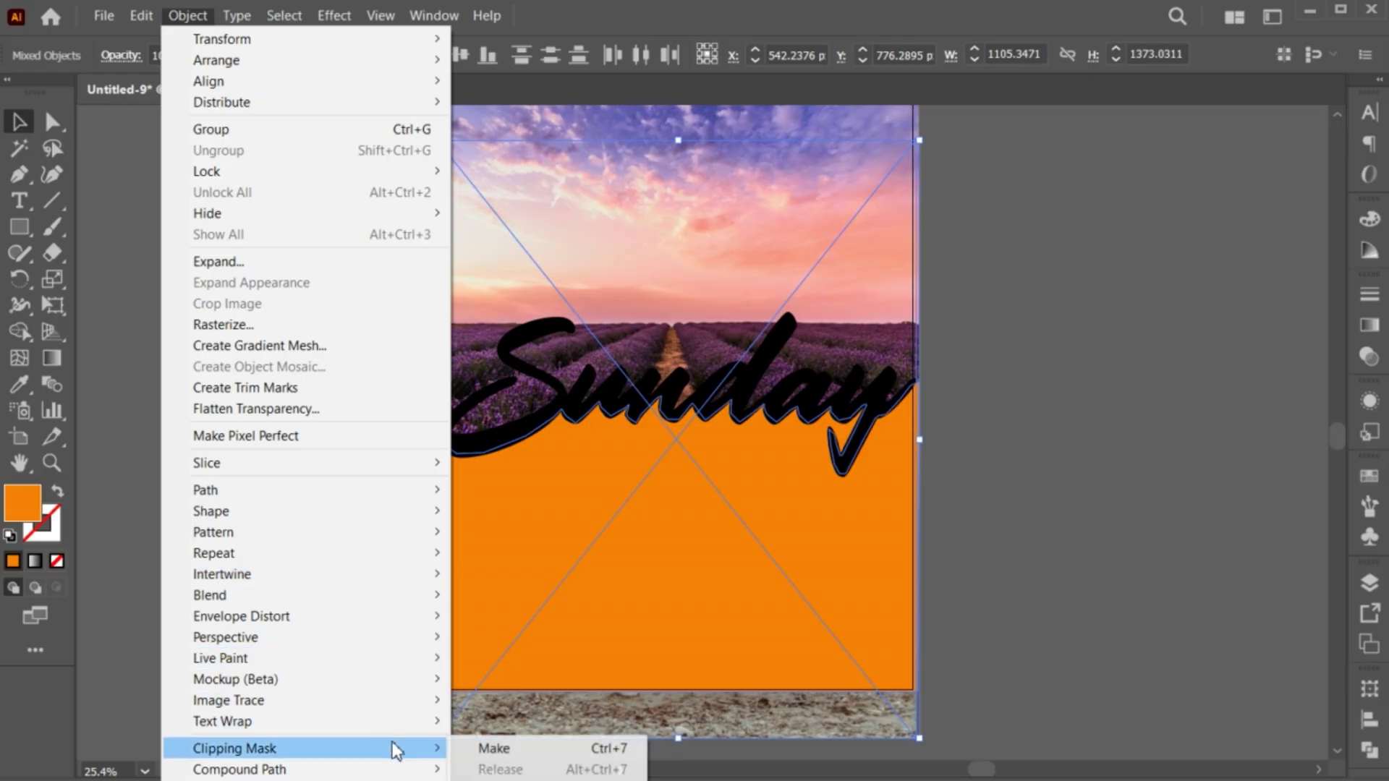
pyautogui.click(504, 748)
pyautogui.click(826, 706)
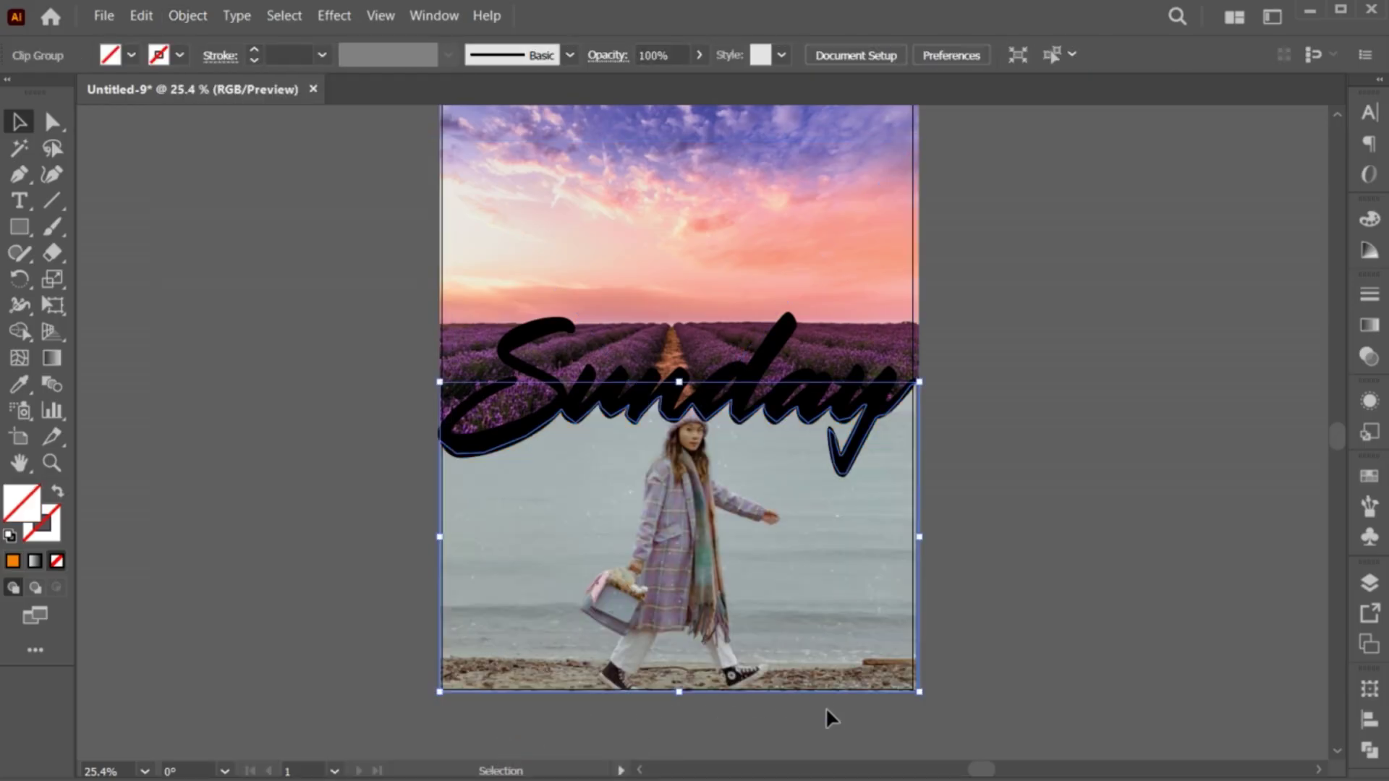
# Step: Reposition the woman photo inside its clip group
pyautogui.doubleClick(748, 626)
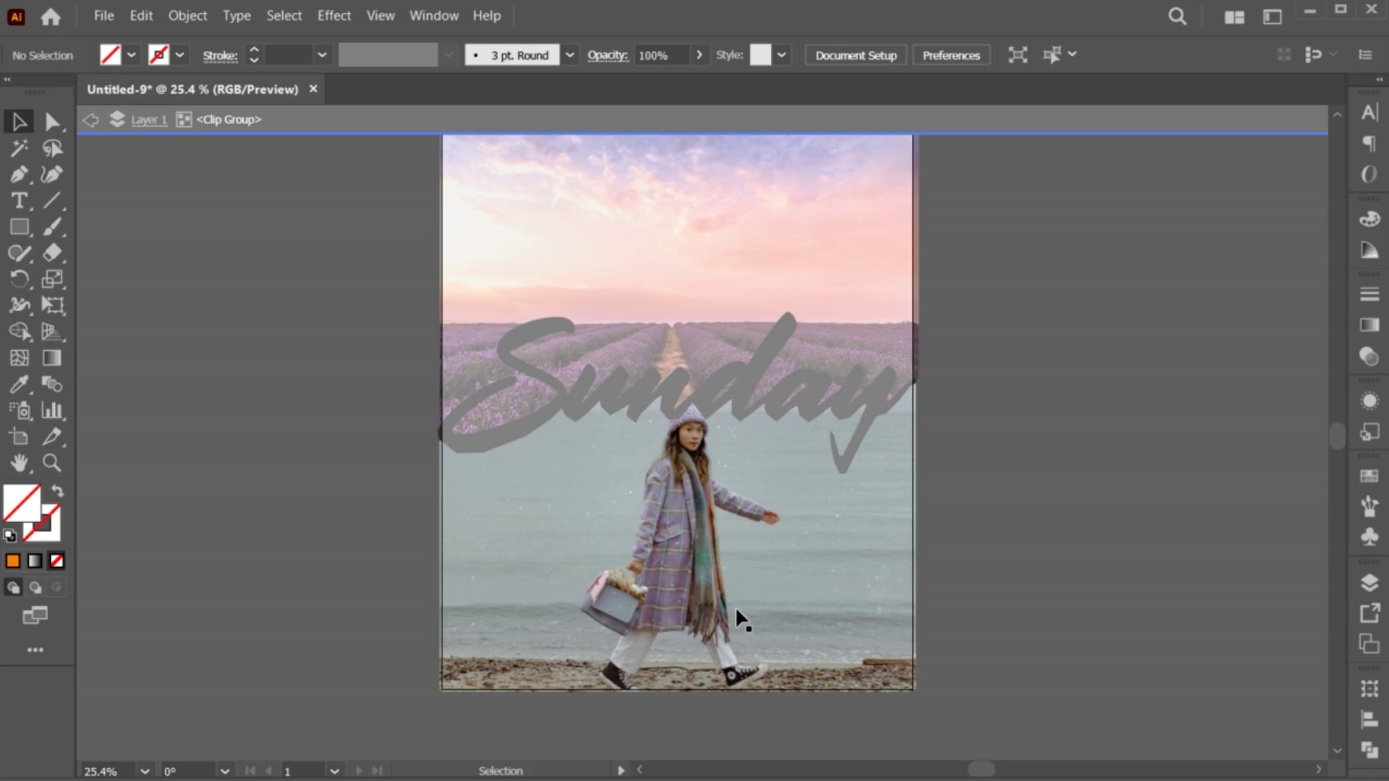
pyautogui.click(734, 606)
pyautogui.moveTo(735, 606)
pyautogui.mouseDown()
pyautogui.moveTo(750, 626)
pyautogui.moveTo(688, 622)
pyautogui.mouseUp()
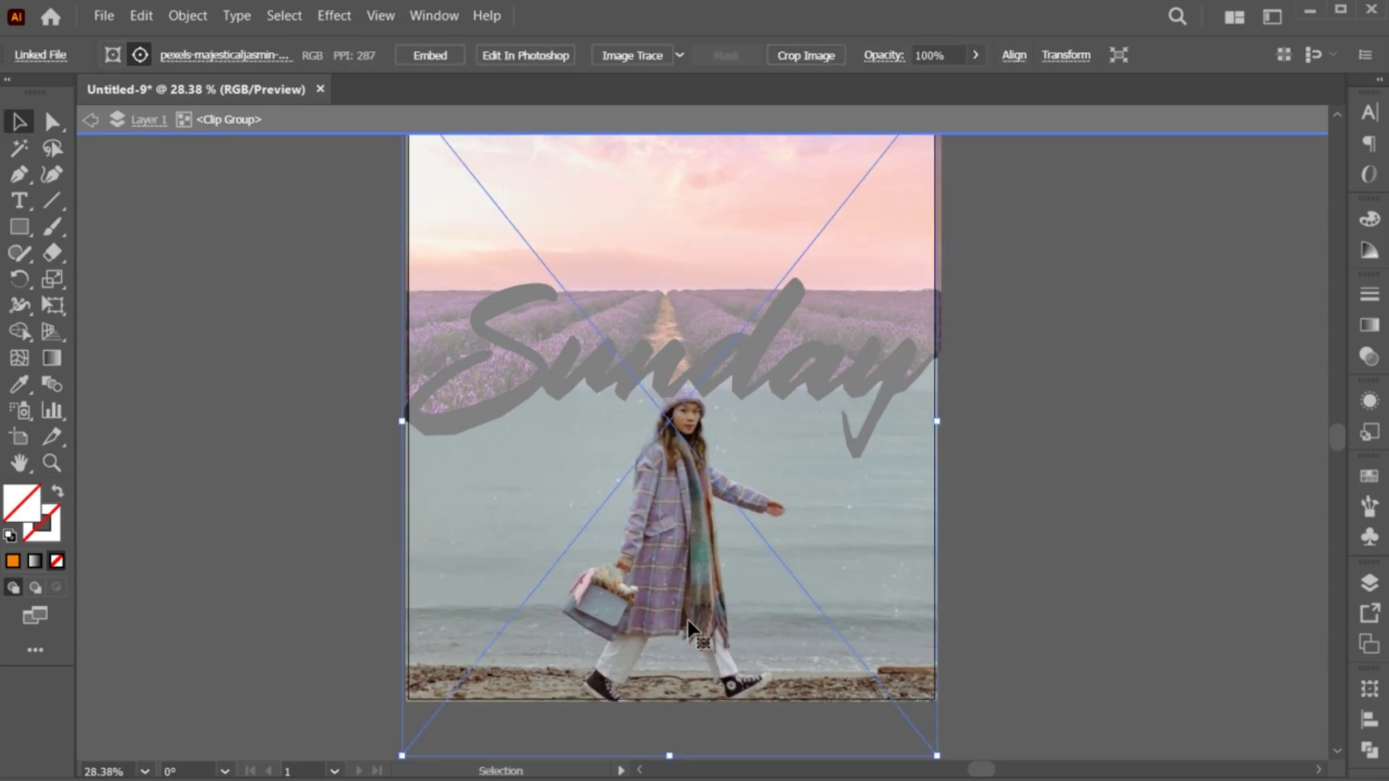
# Step: Cut the walking-woman photo and paste it back in front, in place
pyautogui.click(145, 20)
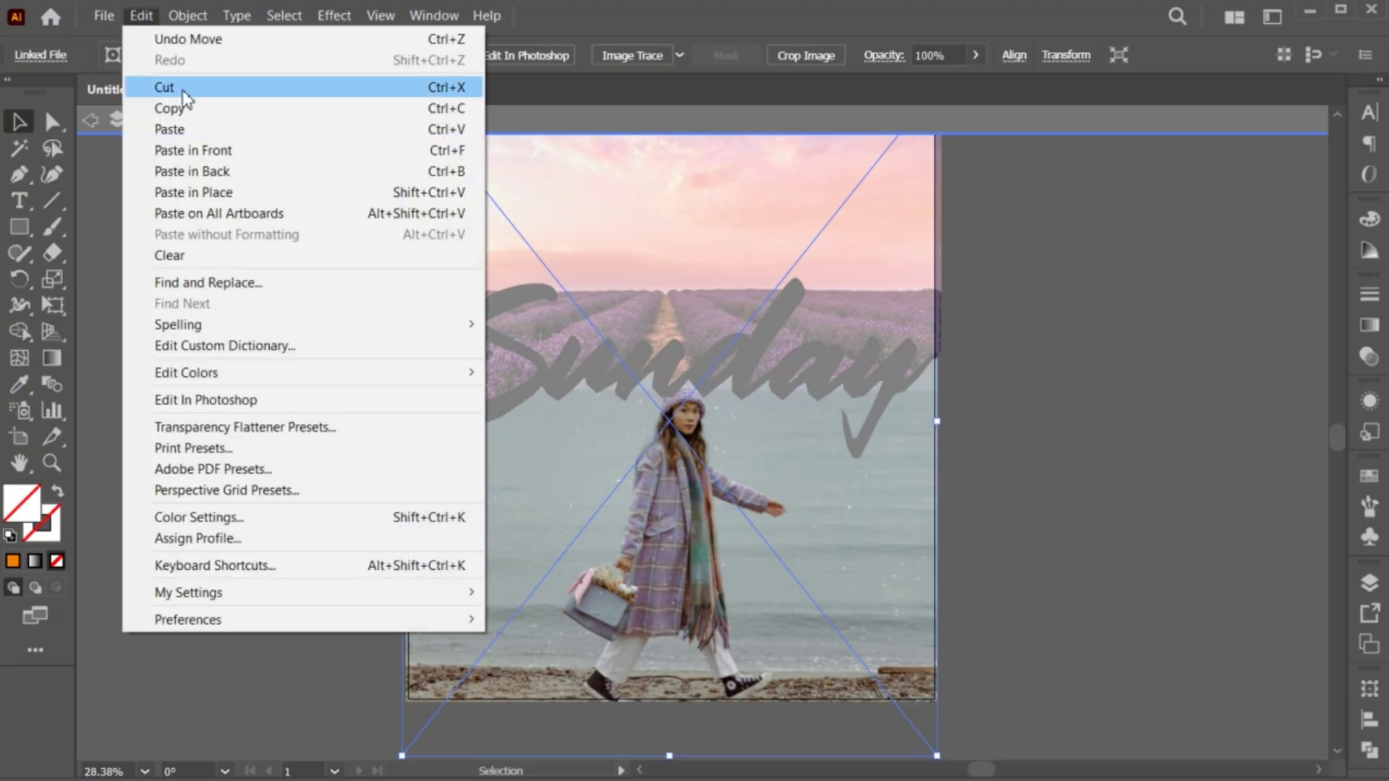
pyautogui.click(186, 108)
pyautogui.click(145, 23)
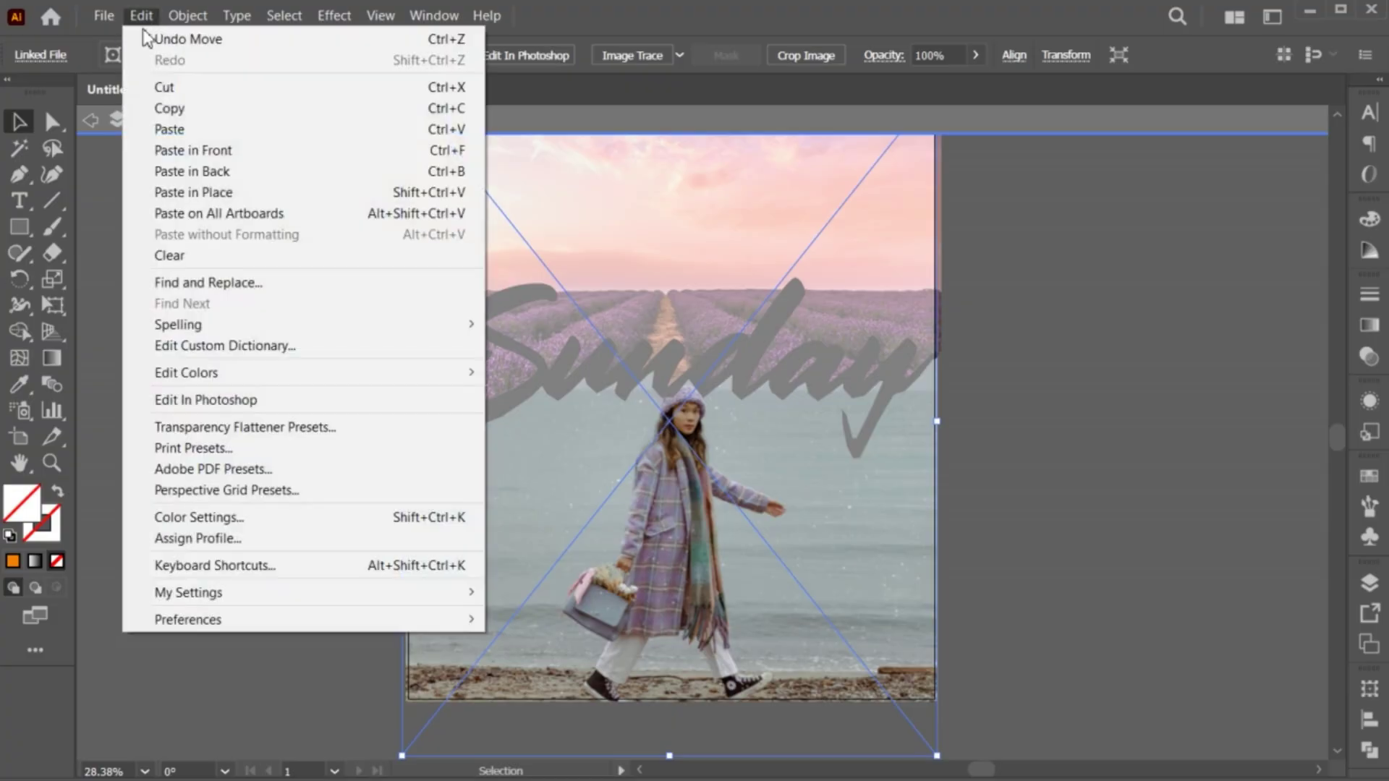
pyautogui.click(195, 150)
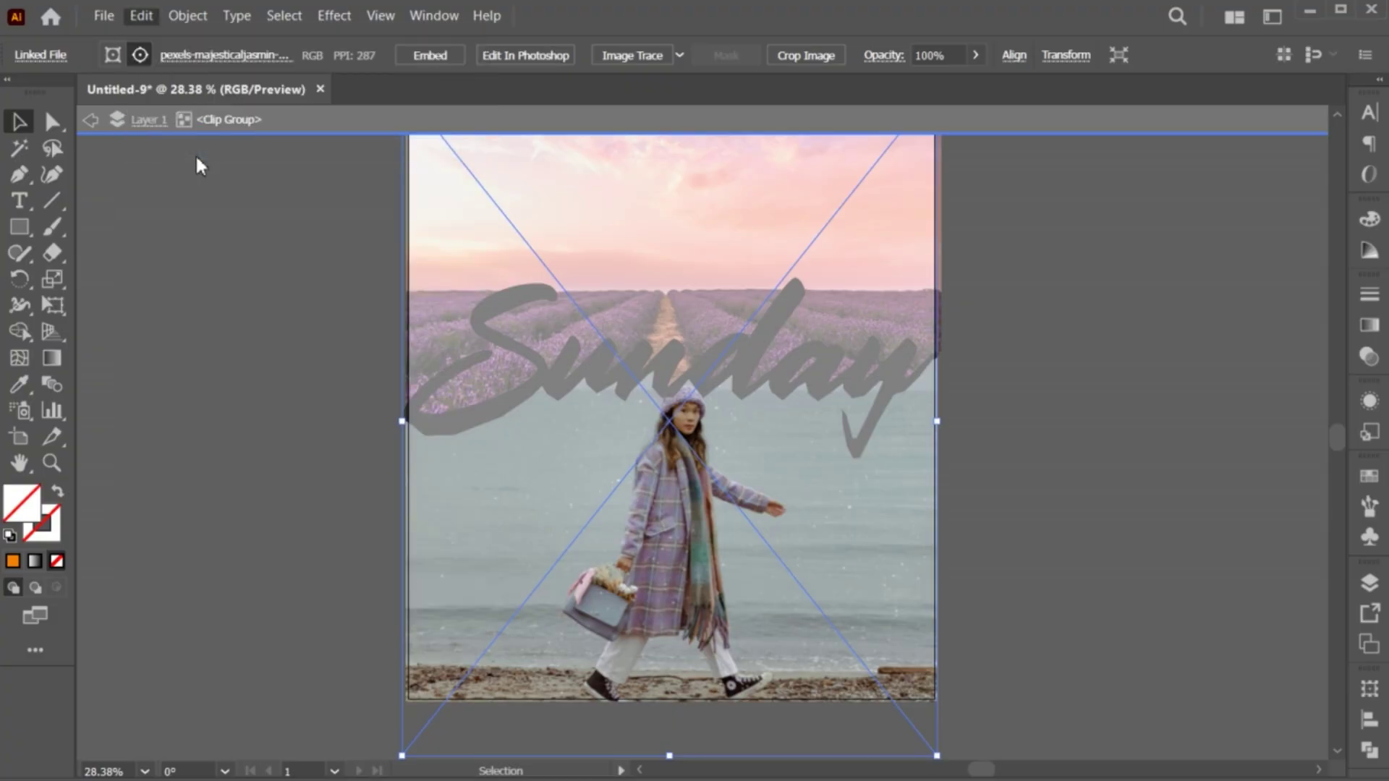
# Step: Give the photo Multiply blend mode at 48% opacity, then deselect it
pyautogui.click(1369, 358)
pyautogui.click(1172, 314)
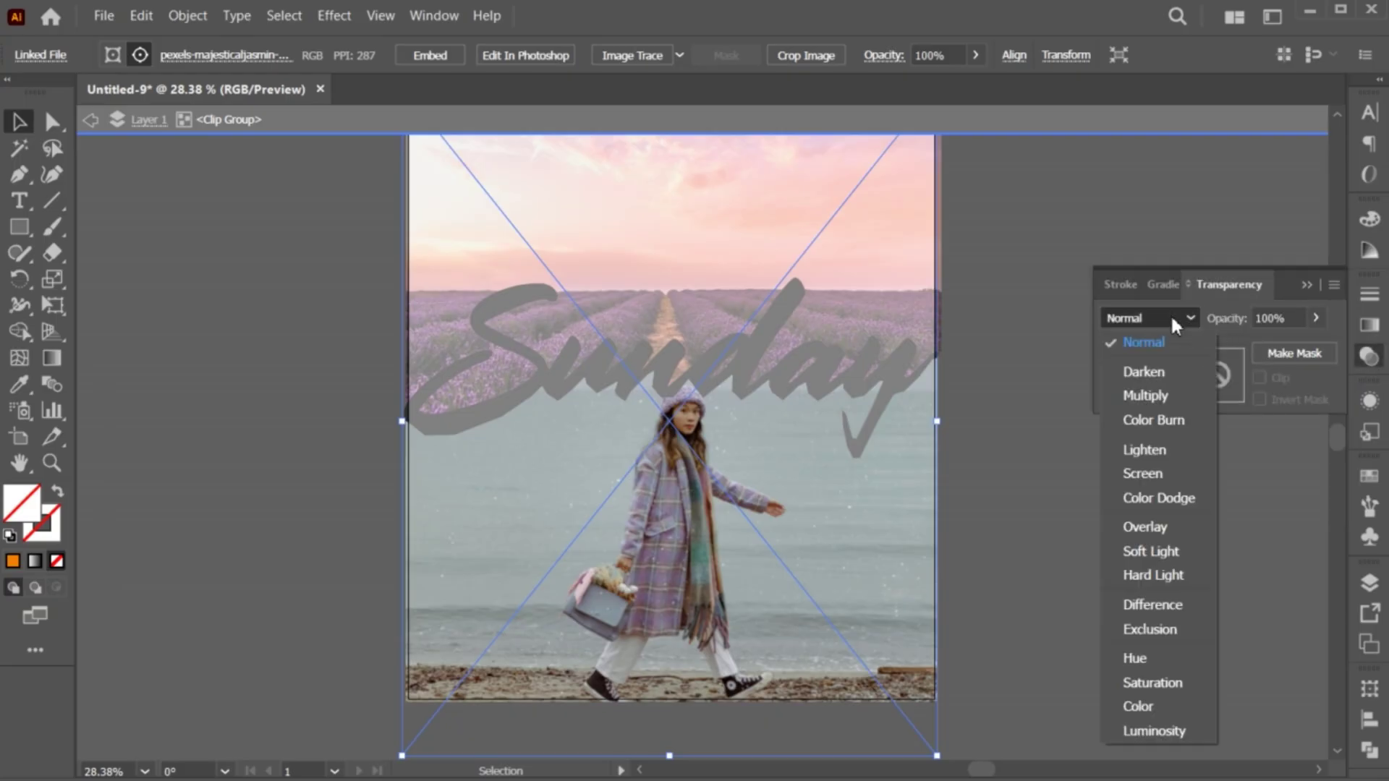
pyautogui.click(1174, 388)
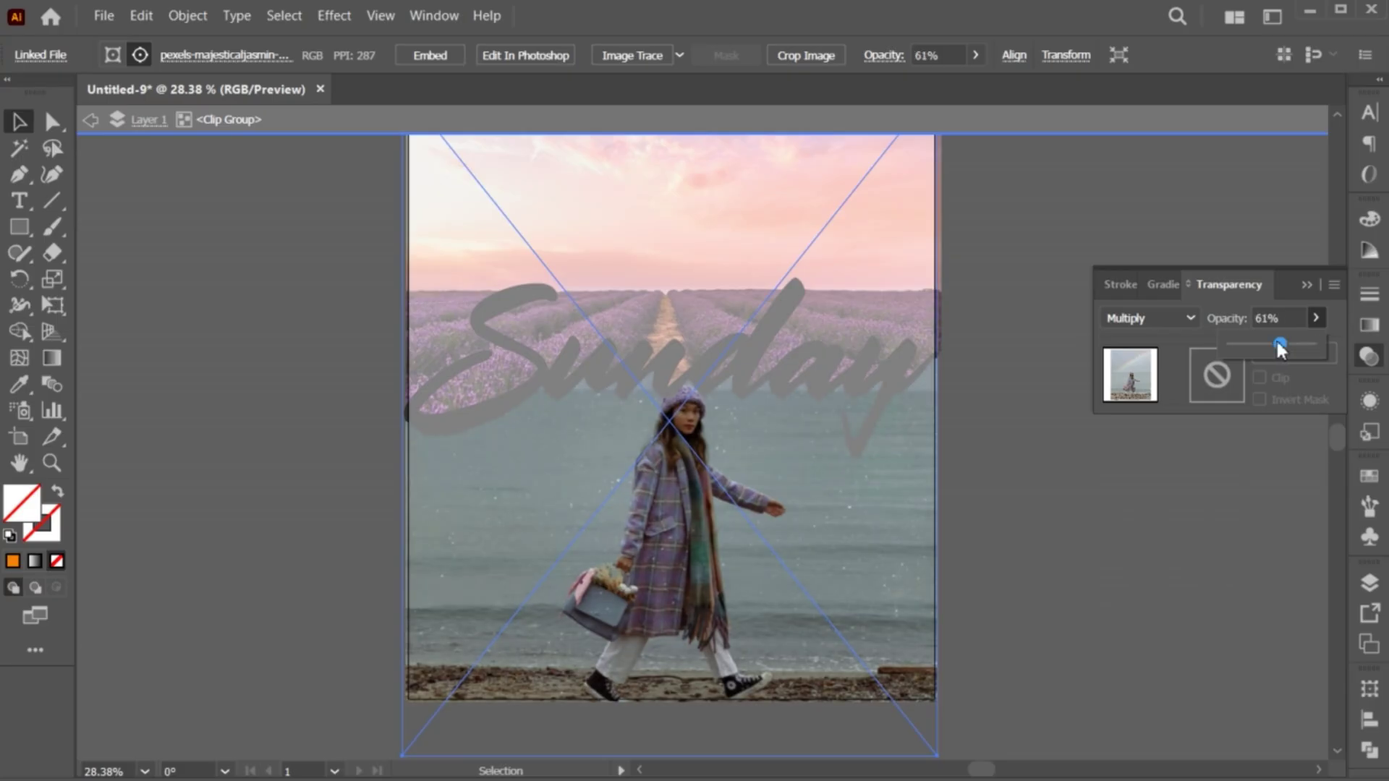
pyautogui.moveTo(1265, 340); pyautogui.dragTo(1267, 340)
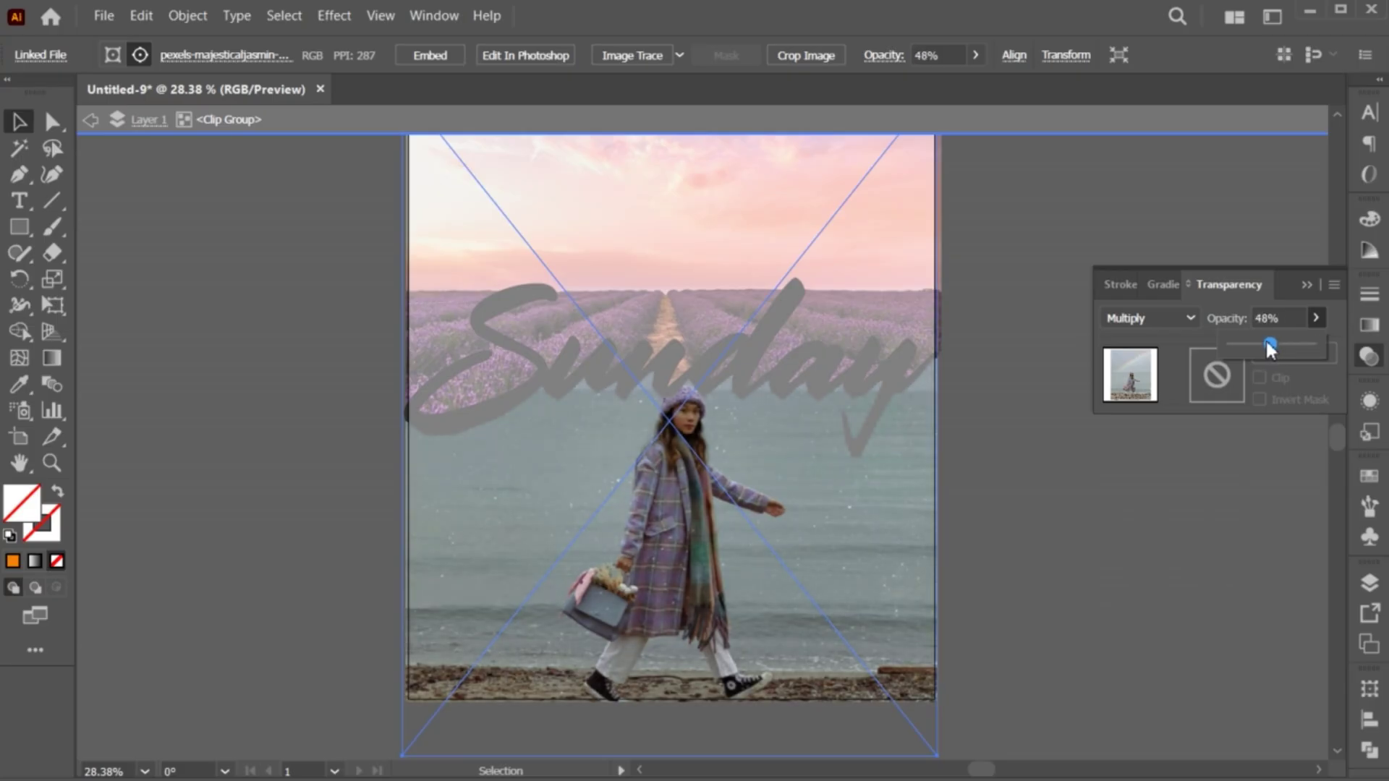
pyautogui.click(1305, 284)
pyautogui.click(995, 716)
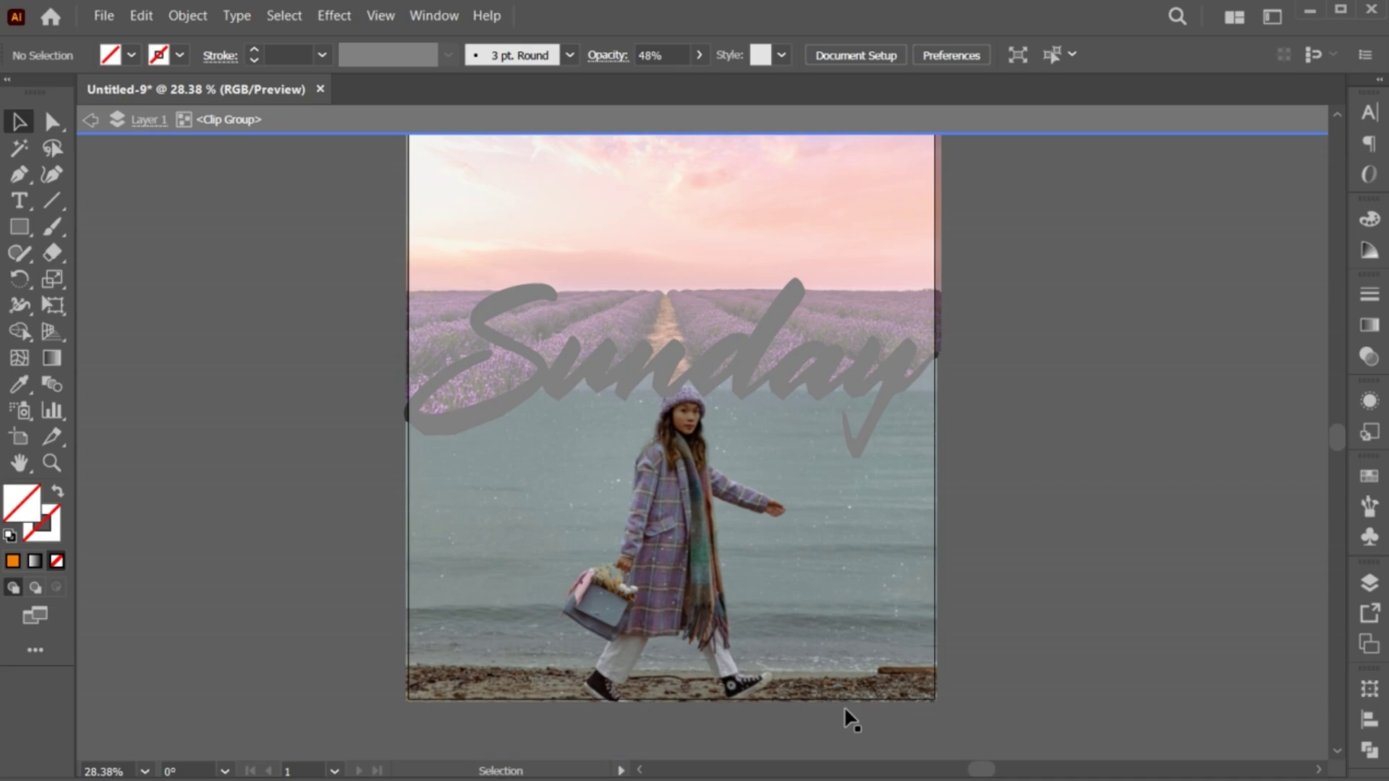
pyautogui.press('z')
pyautogui.scroll(1, 844, 706)
pyautogui.moveTo(692, 723); pyautogui.dragTo(693, 626)
# Step: Draw a closed curved Pen shape along the bottom edge below the photo
pyautogui.press('v')
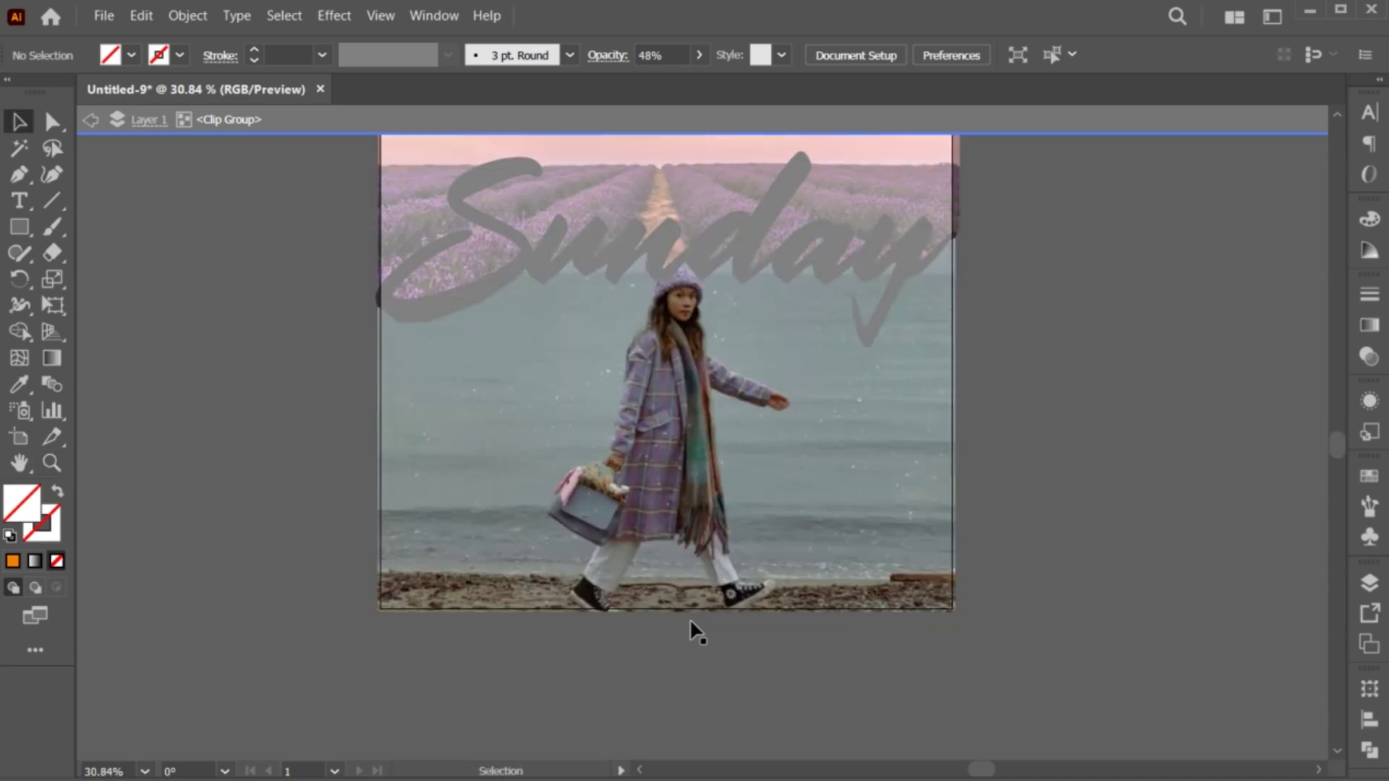
pyautogui.click(17, 176)
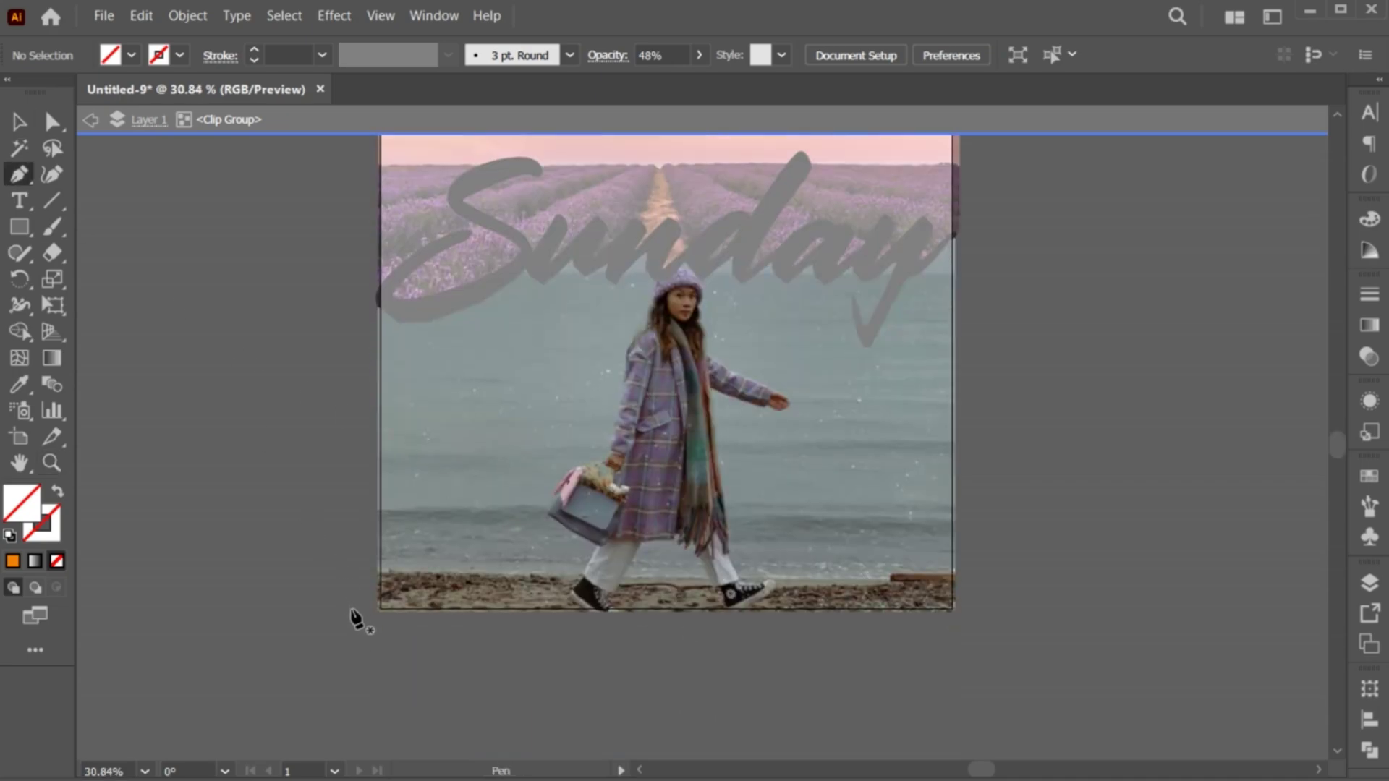
pyautogui.click(350, 606)
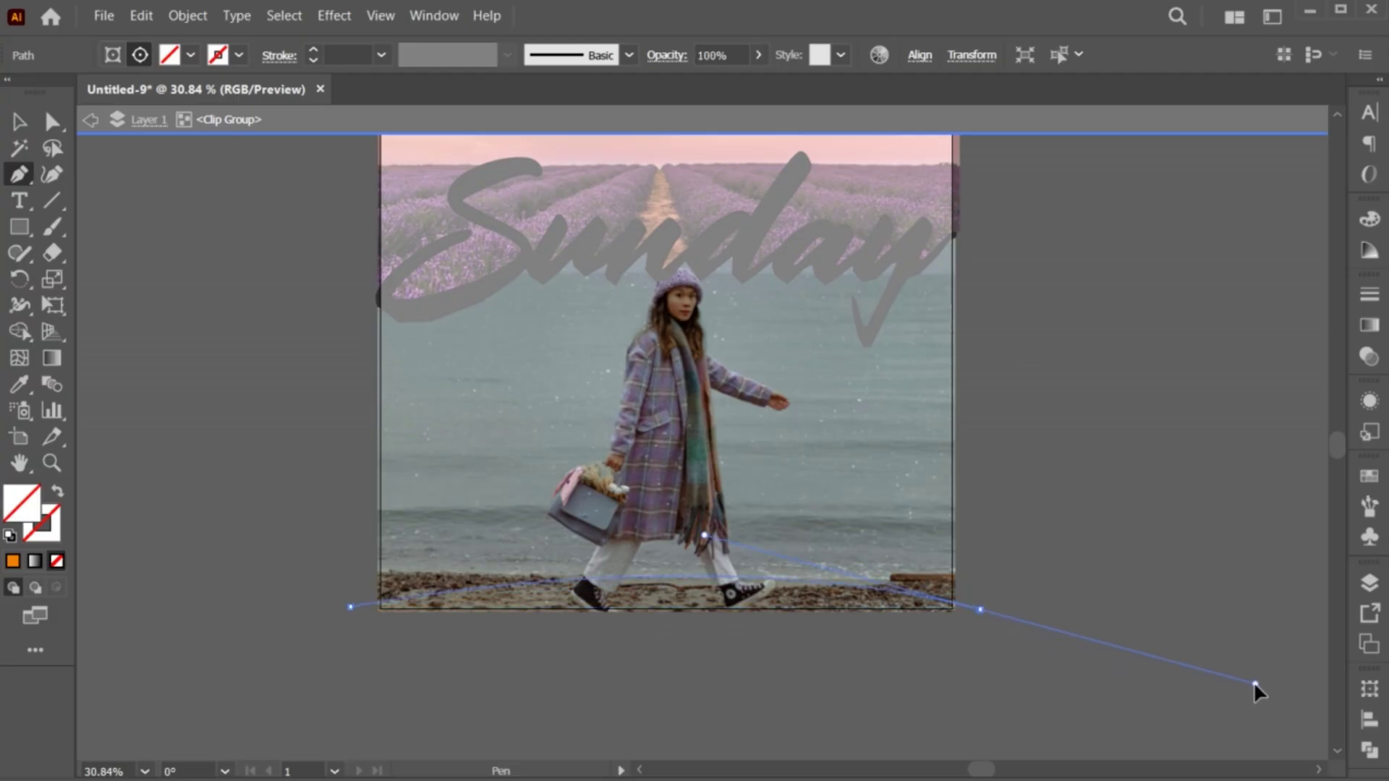
pyautogui.click(1252, 661)
pyautogui.click(975, 606)
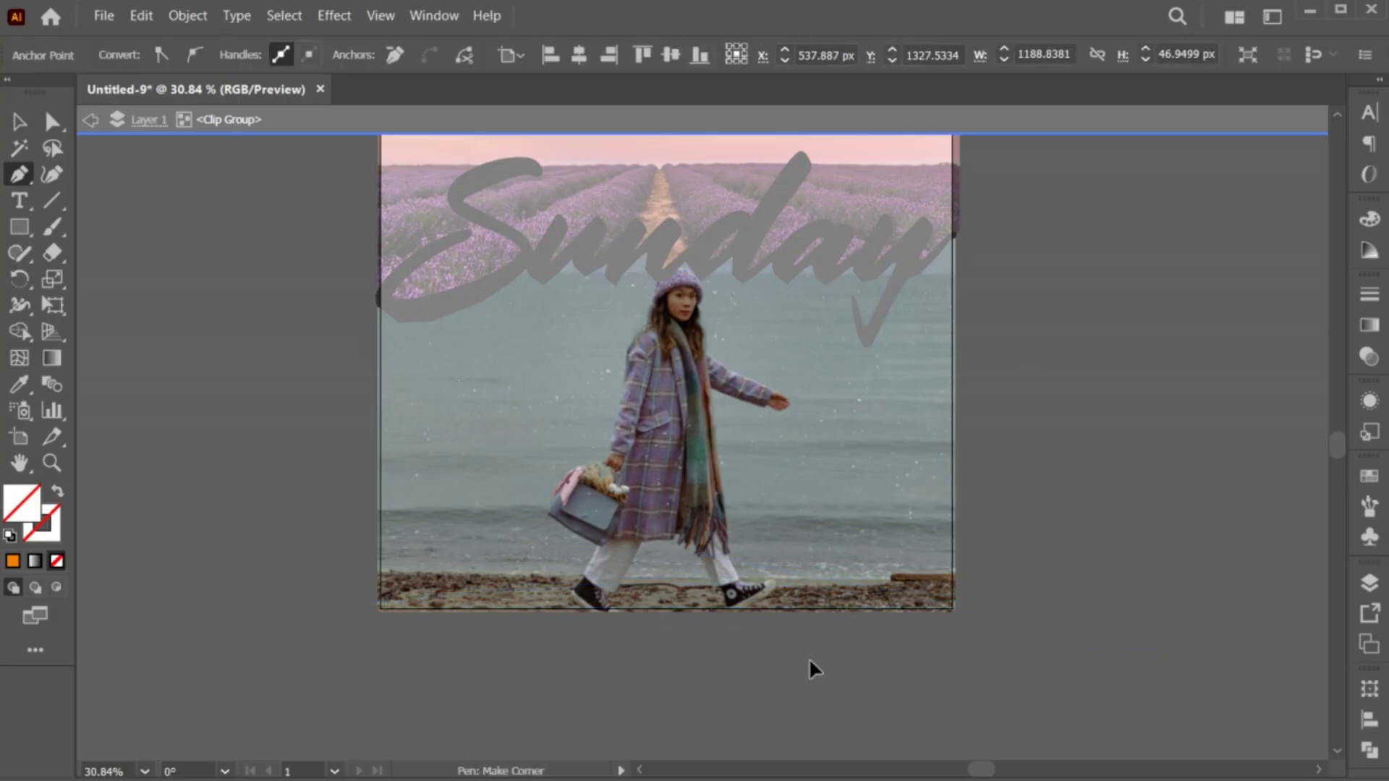
pyautogui.click(350, 607)
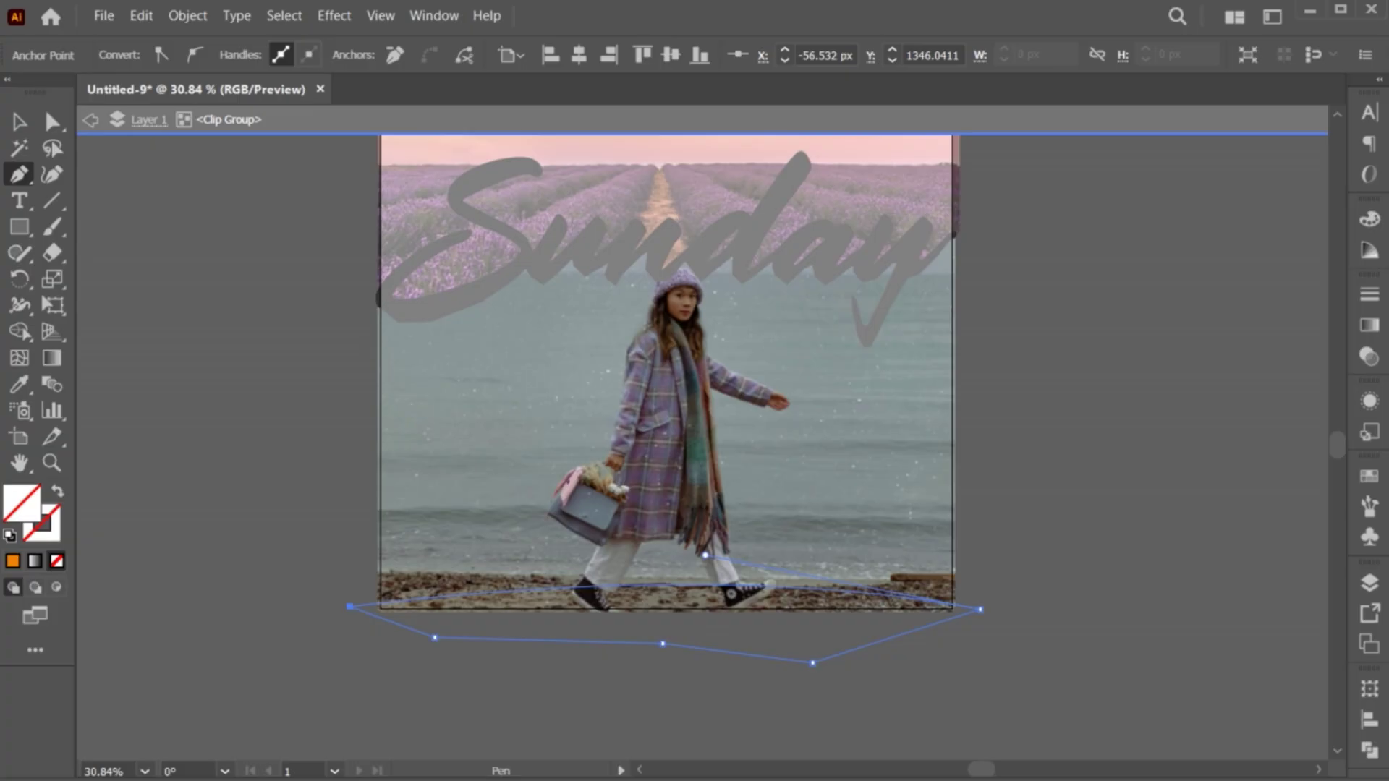
# Step: Fill the new shadow shape with black
pyautogui.click(12, 562)
pyautogui.doubleClick(22, 502)
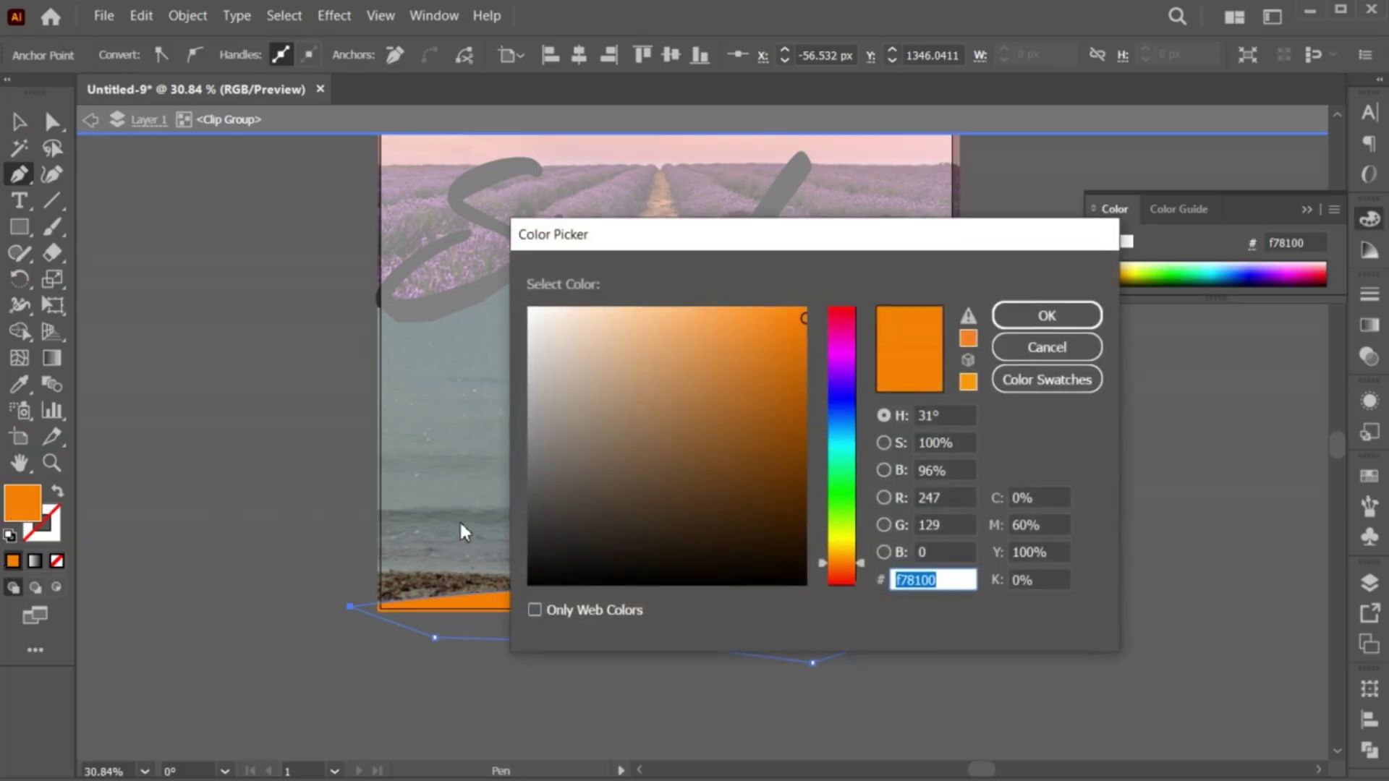
pyautogui.click(562, 568)
pyautogui.click(1047, 316)
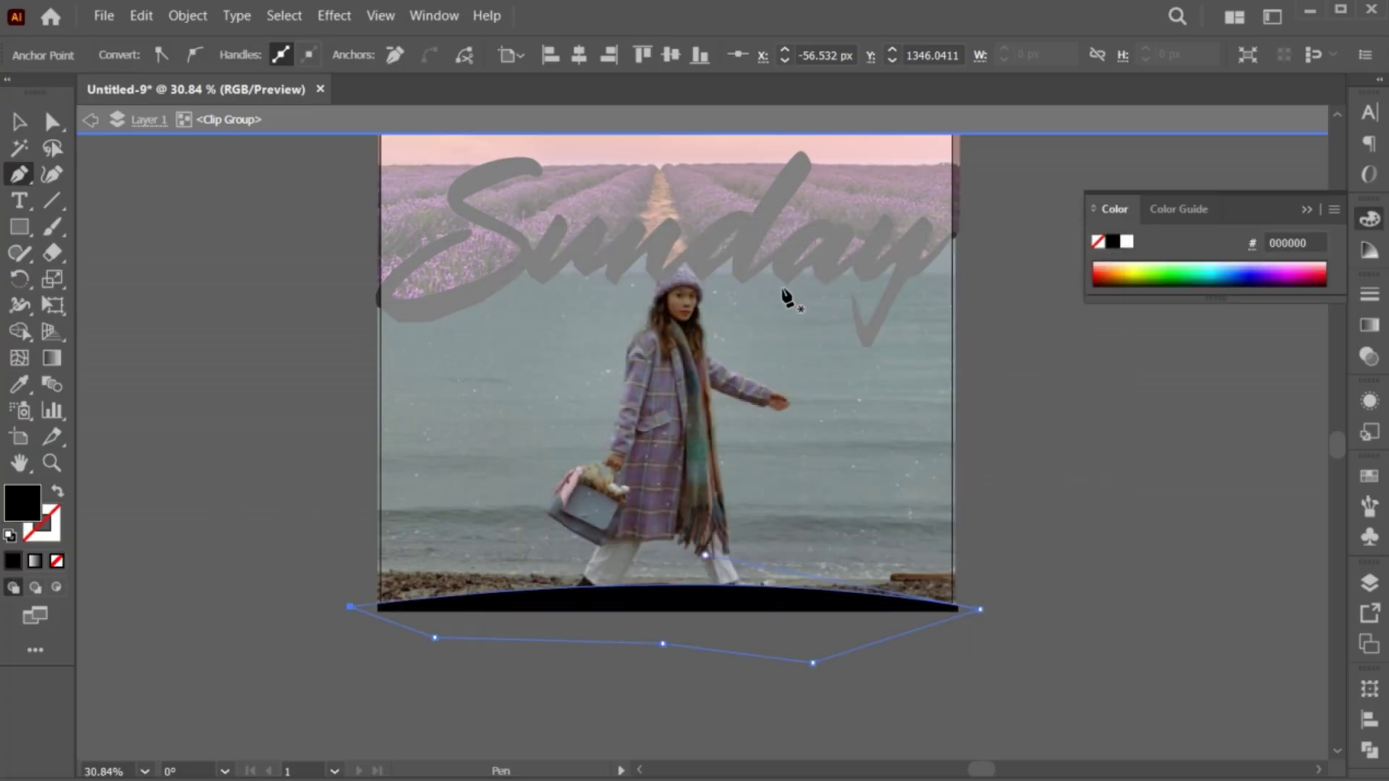
# Step: Apply a Gaussian Blur of about 17.5 px to the black shape
pyautogui.click(333, 16)
pyautogui.moveTo(353, 438)
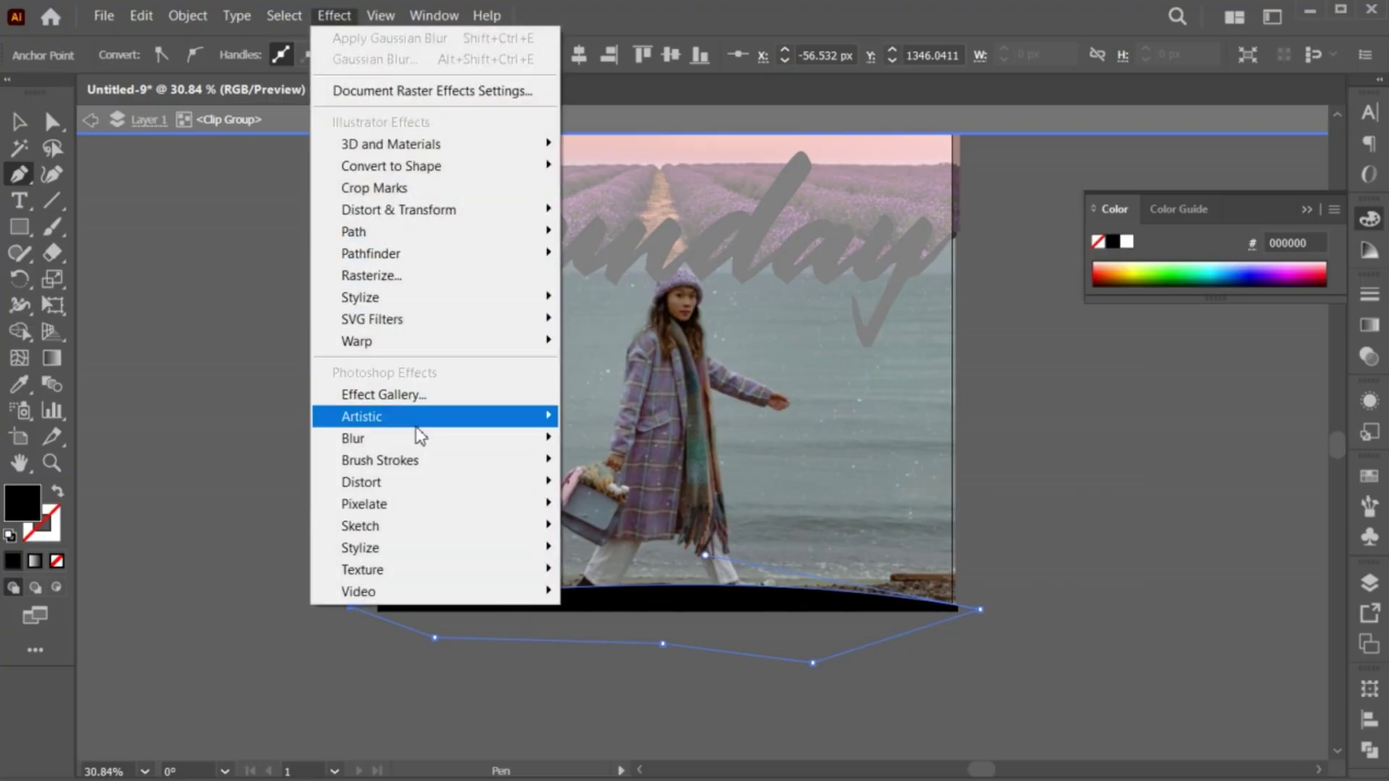
pyautogui.click(610, 438)
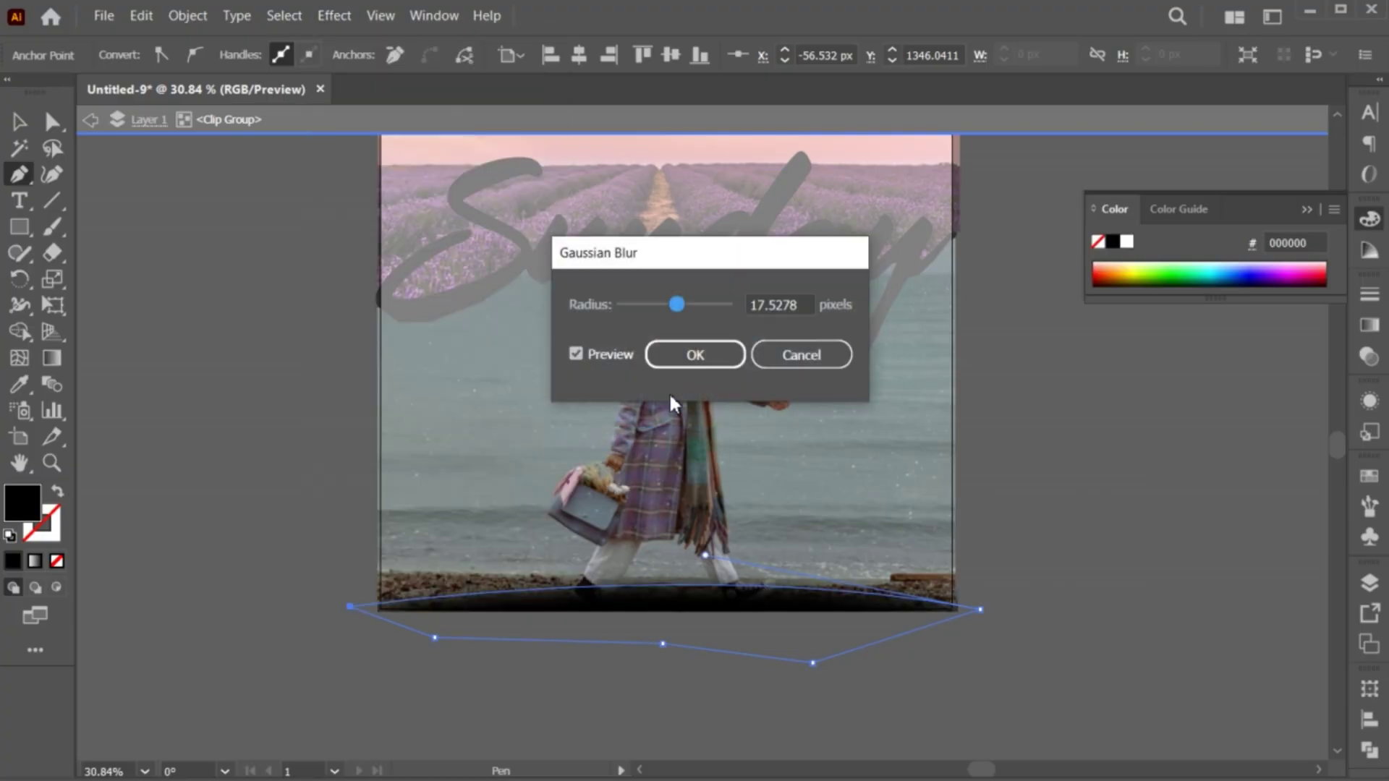
pyautogui.click(692, 356)
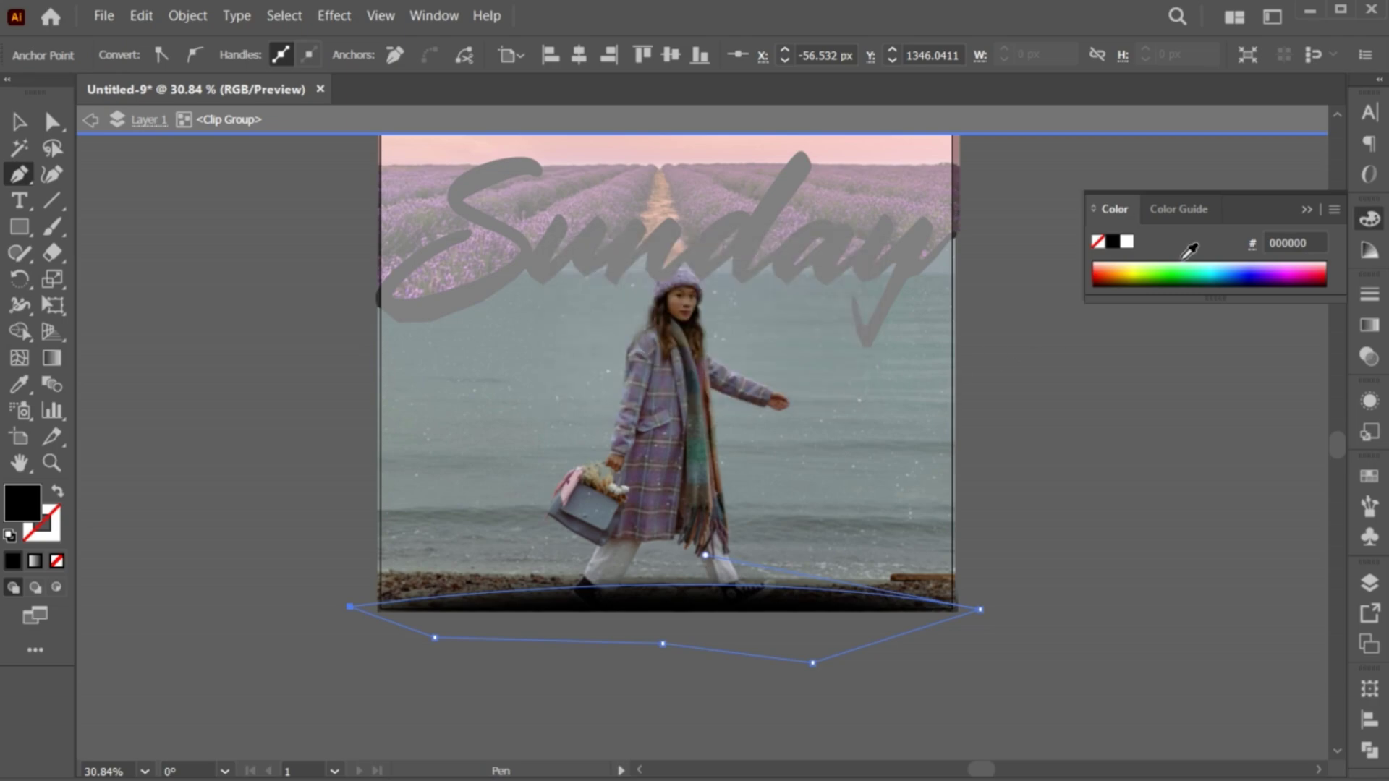
pyautogui.click(1298, 209)
# Step: Lower the shadow's opacity to about 61%
pyautogui.click(1369, 357)
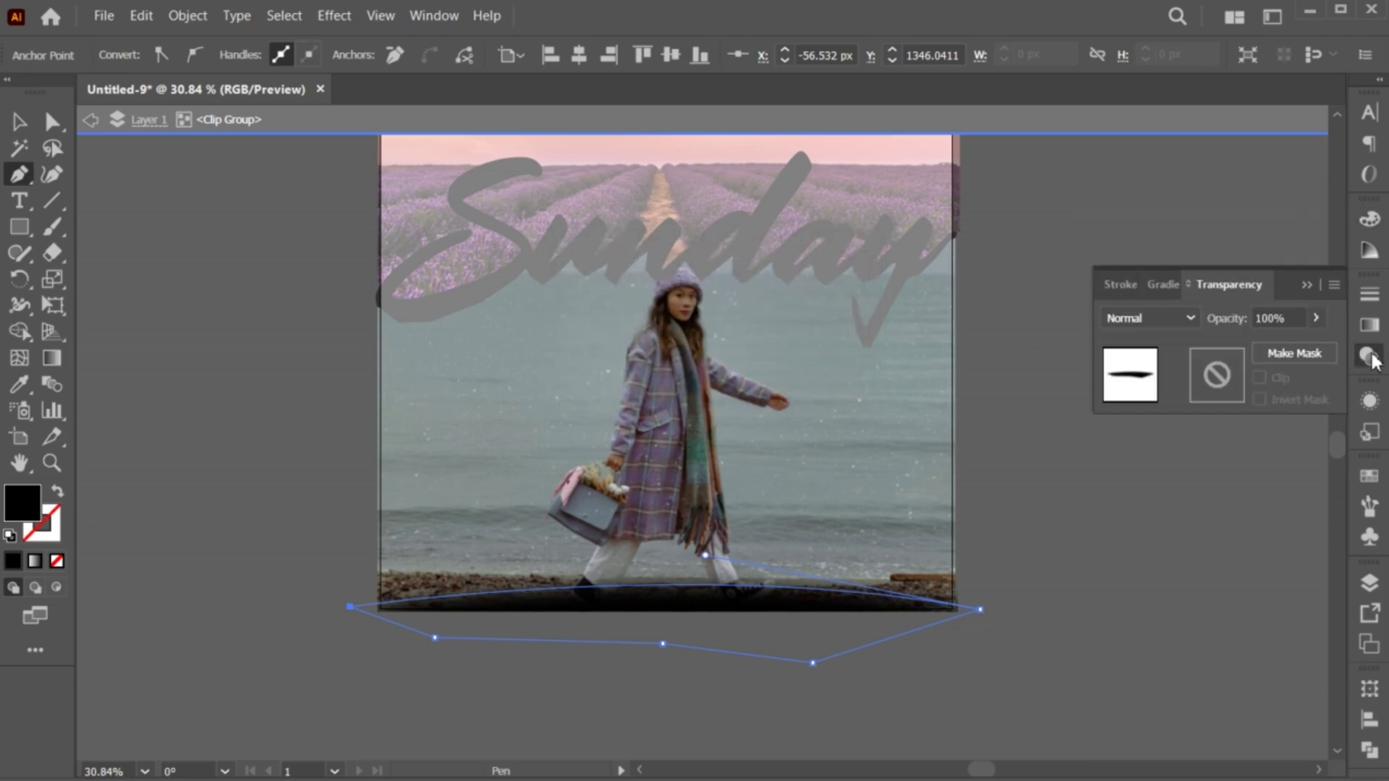
pyautogui.click(1316, 318)
pyautogui.moveTo(1310, 343)
pyautogui.mouseDown()
pyautogui.moveTo(1277, 348)
pyautogui.moveTo(1288, 351)
pyautogui.mouseUp()
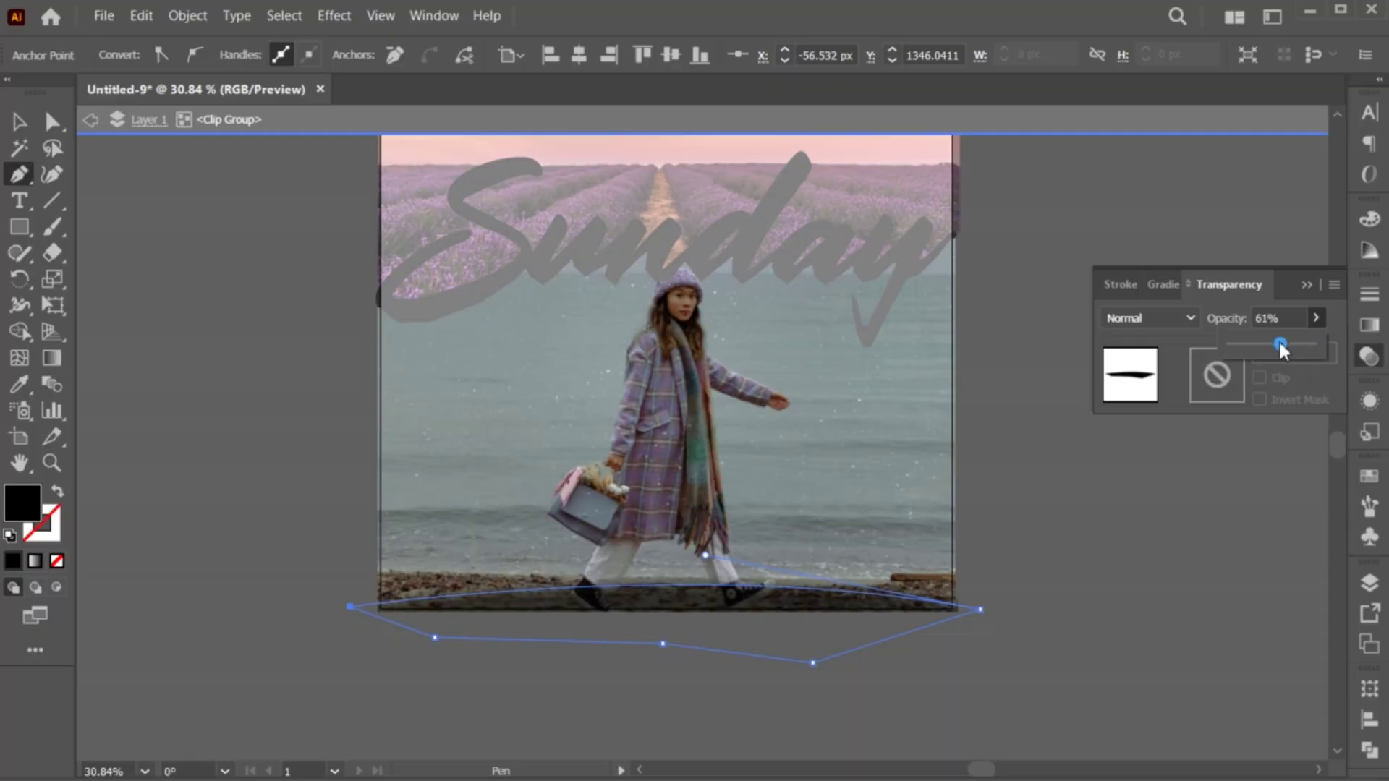
pyautogui.click(1306, 284)
# Step: Exit isolation mode and fill the Sunday lettering with off-white #e0dbd5
pyautogui.press('v')
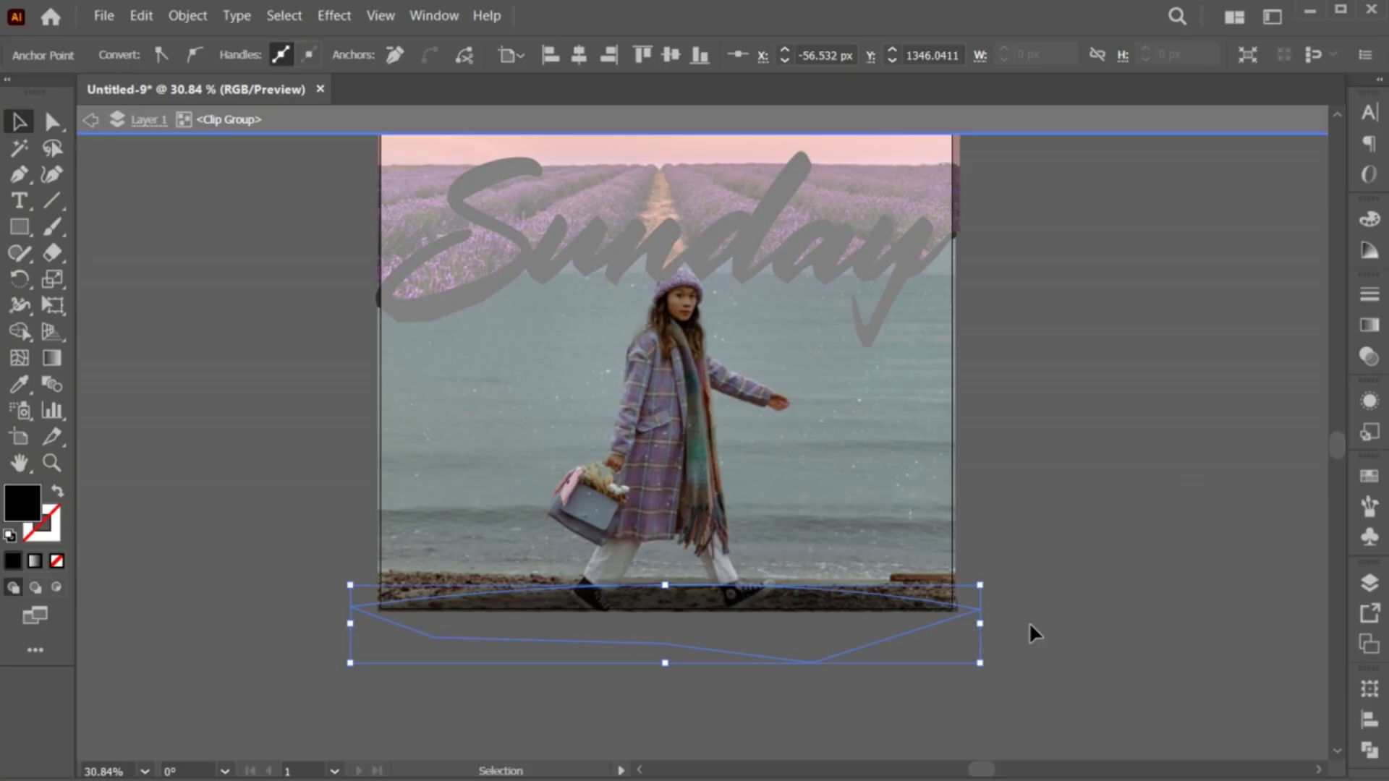
pyautogui.click(1035, 626)
pyautogui.doubleClick(1036, 625)
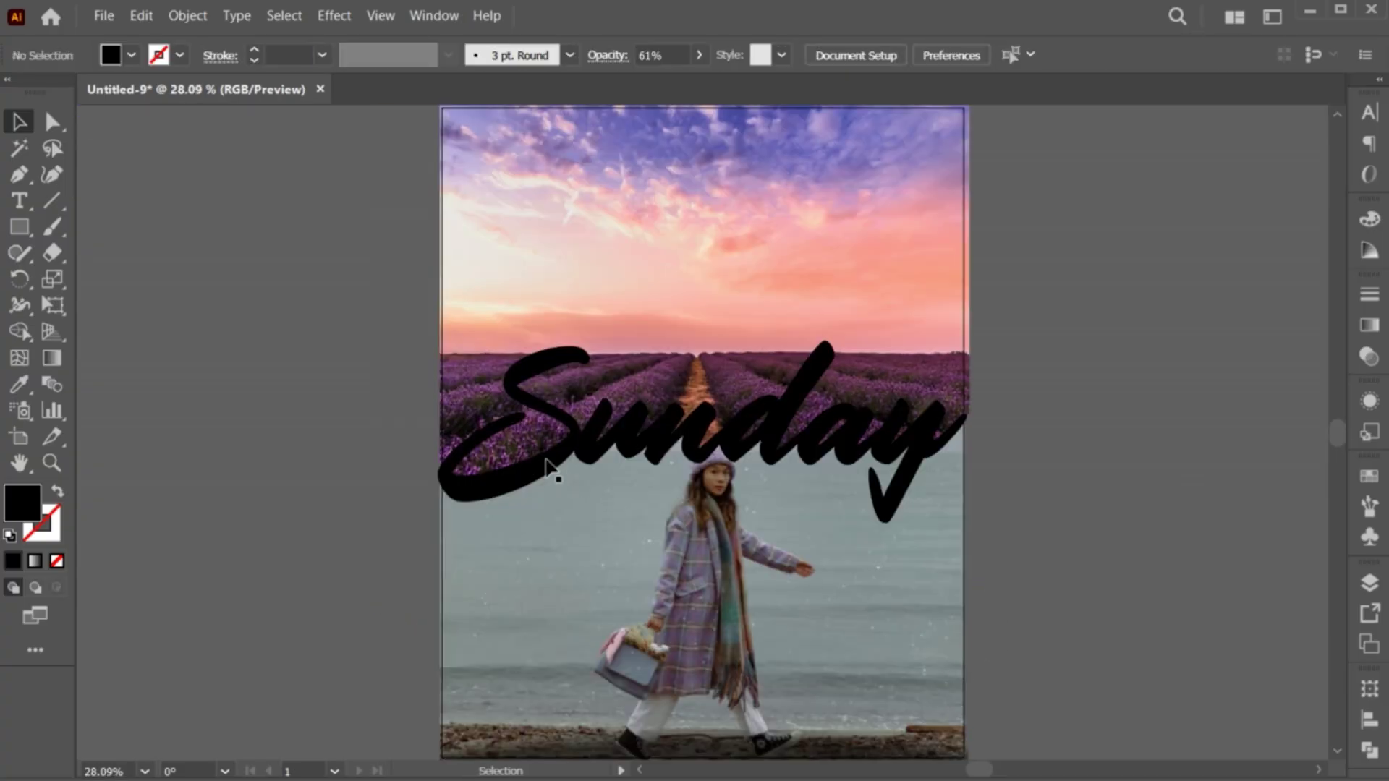
pyautogui.click(548, 467)
pyautogui.doubleClick(12, 509)
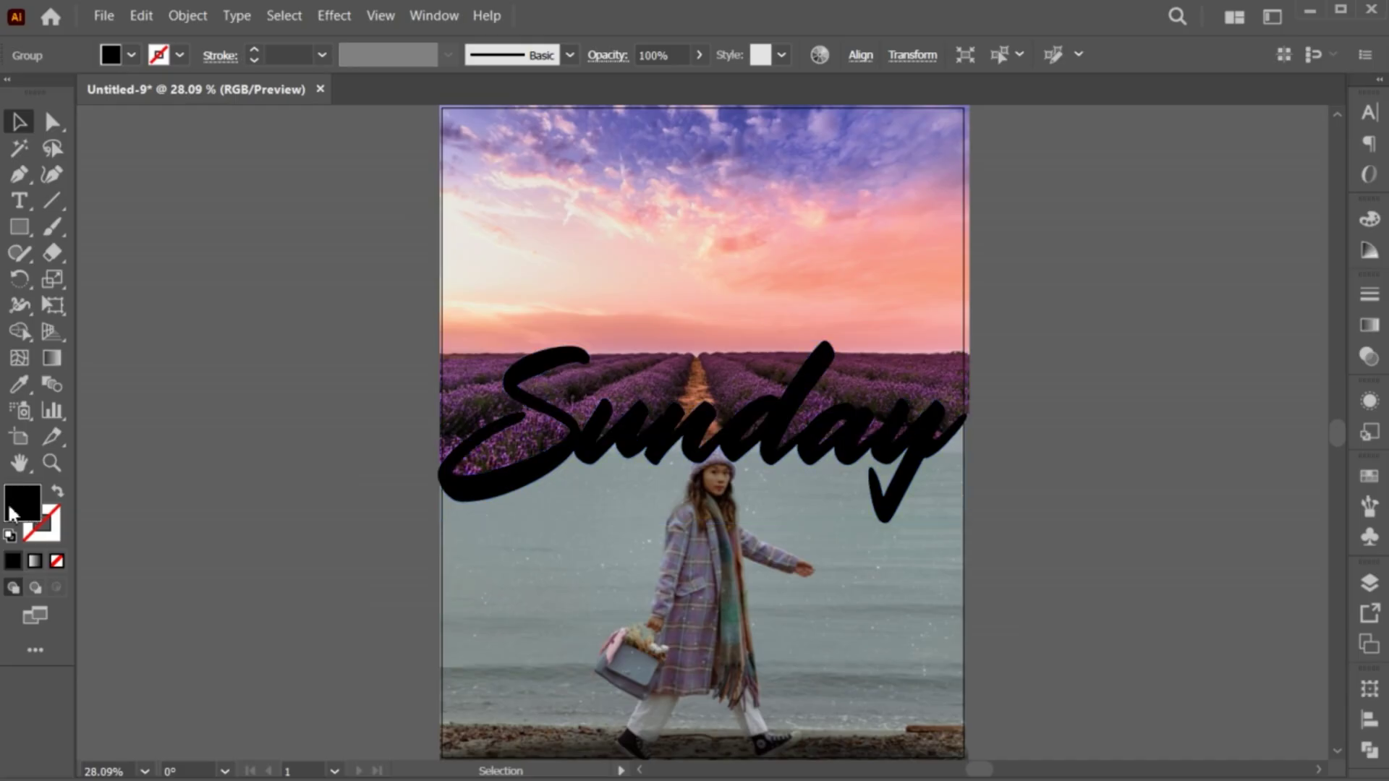
pyautogui.click(544, 337)
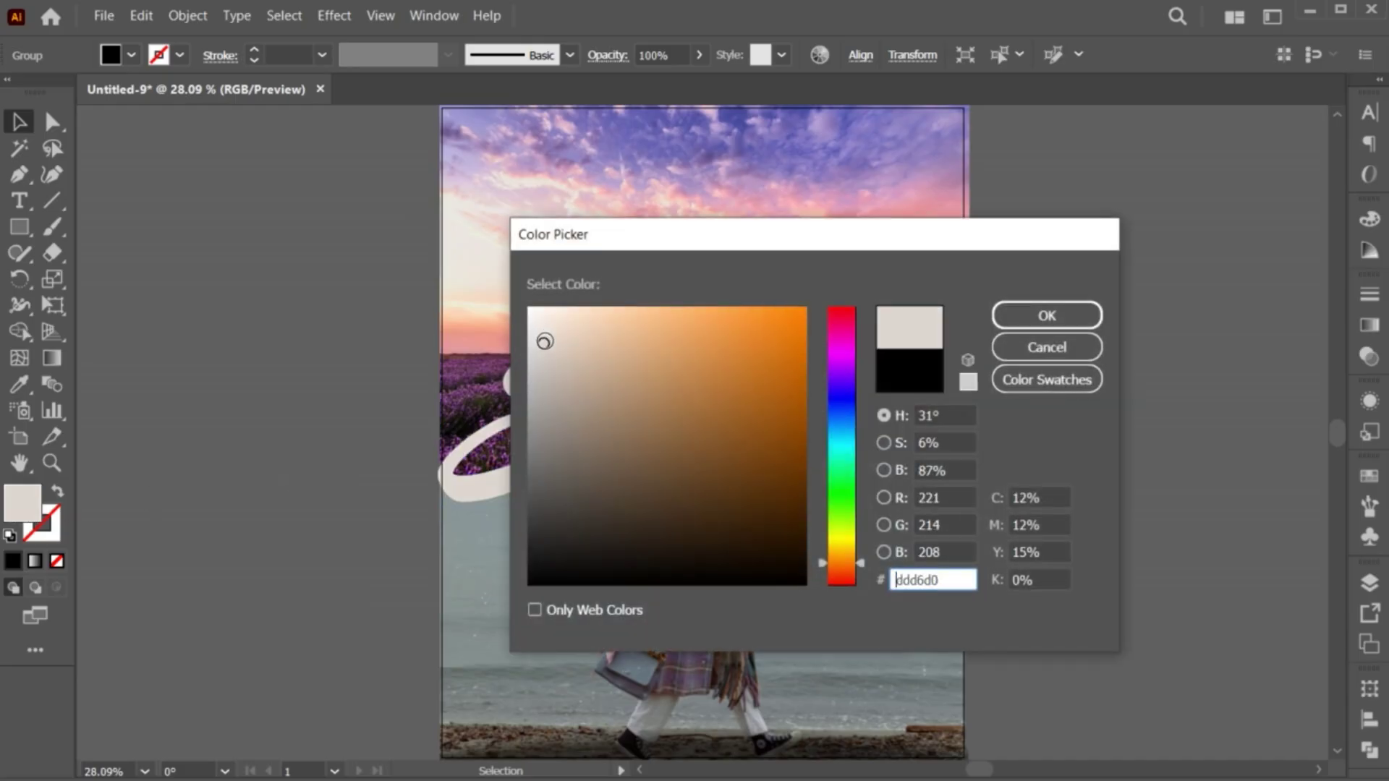
pyautogui.moveTo(773, 251); pyautogui.dragTo(964, 233)
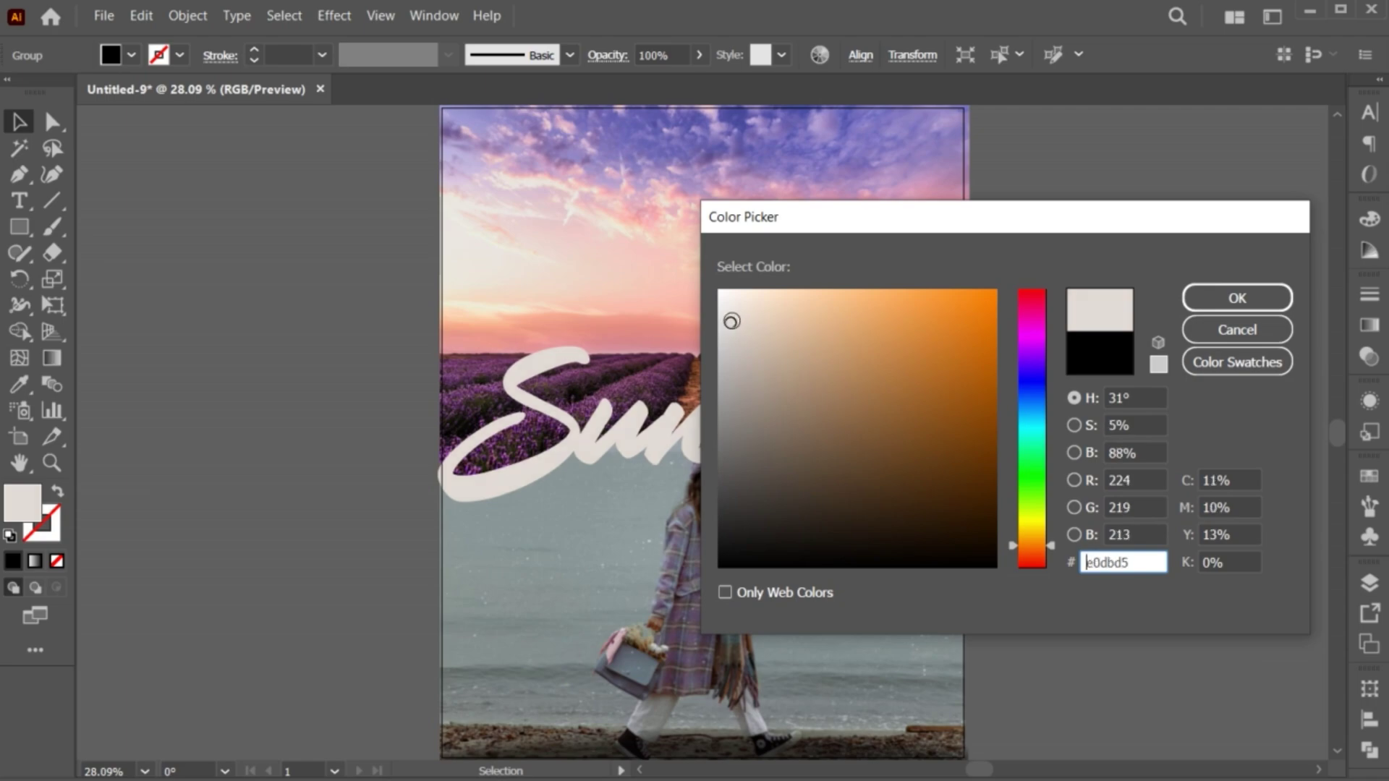
pyautogui.click(1245, 304)
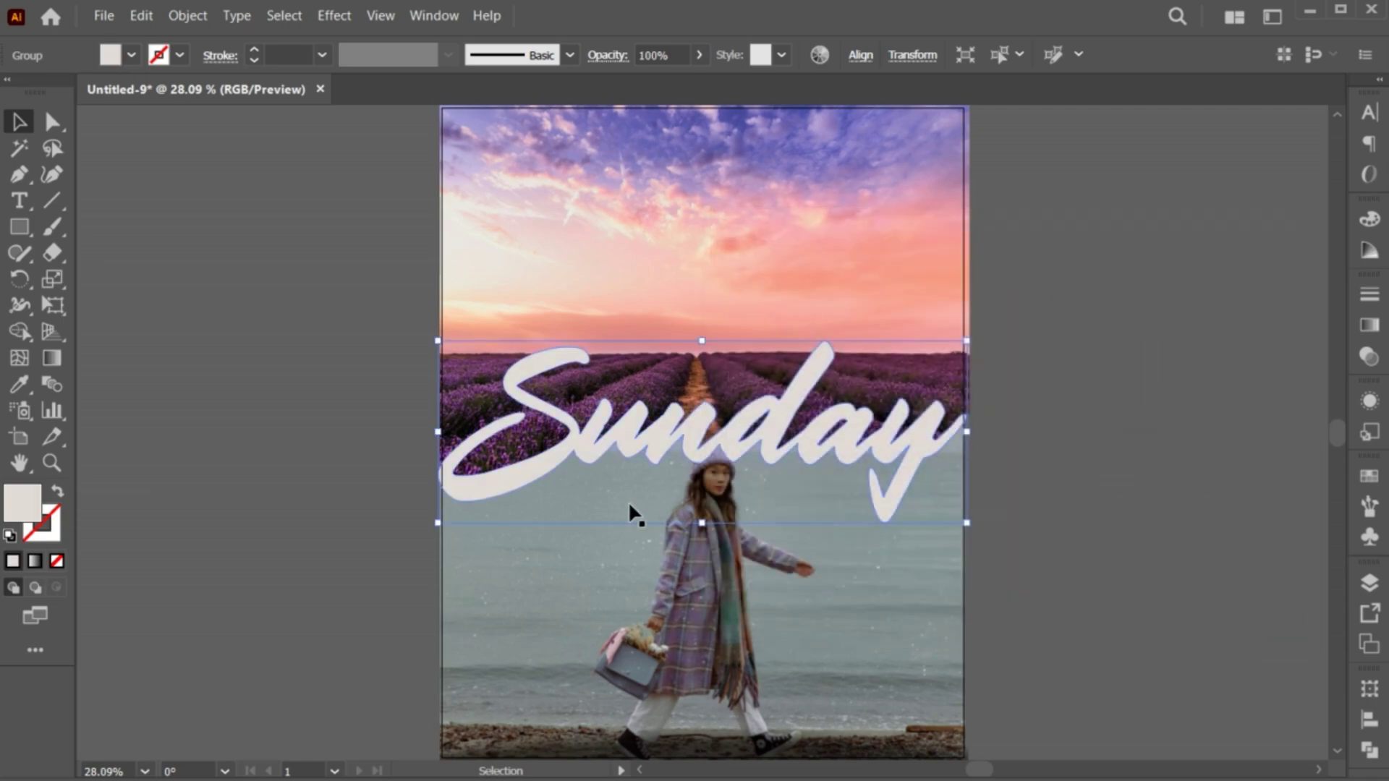
# Step: Zoom in and type the word 'Happy' in the sky area
pyautogui.click(981, 624)
pyautogui.press('z')
pyautogui.scroll(3, 800, 512)
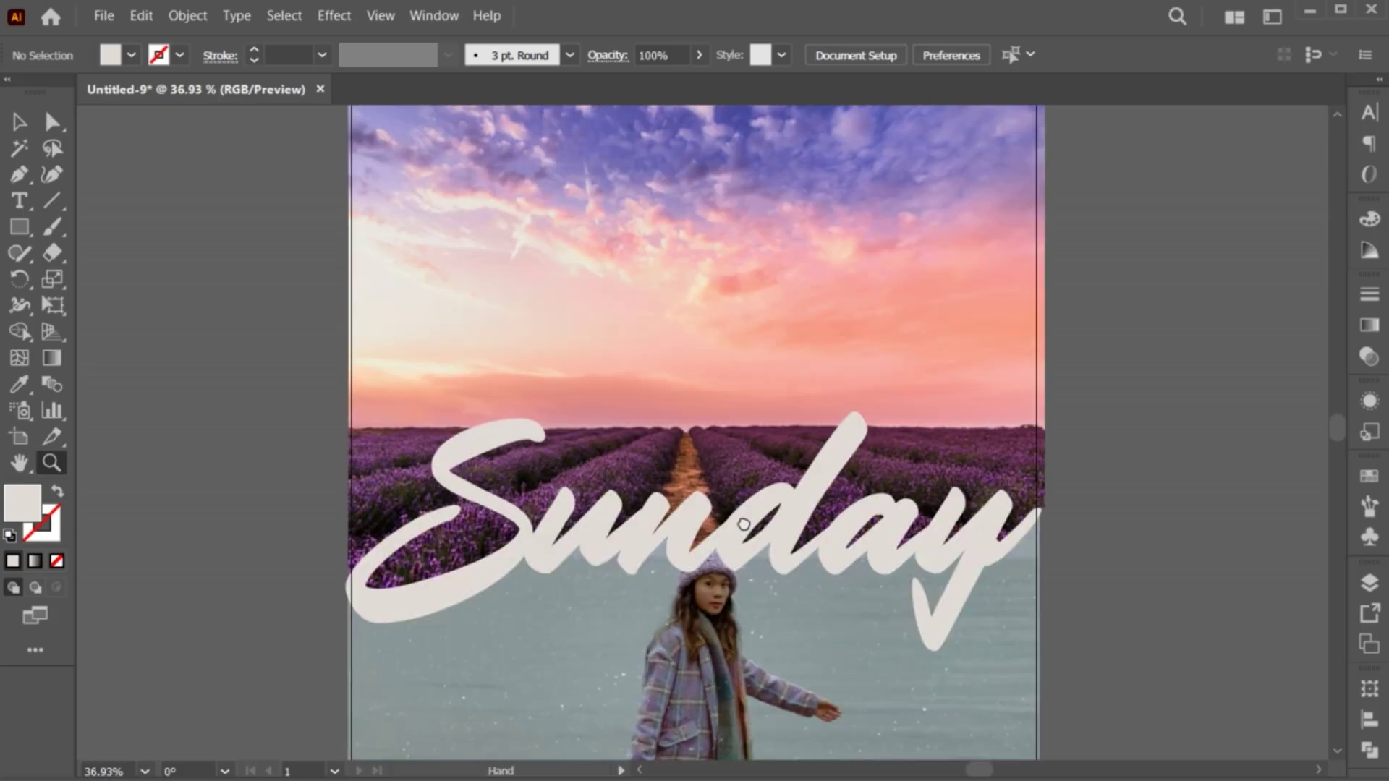
pyautogui.moveTo(744, 524); pyautogui.dragTo(743, 533)
pyautogui.press('v')
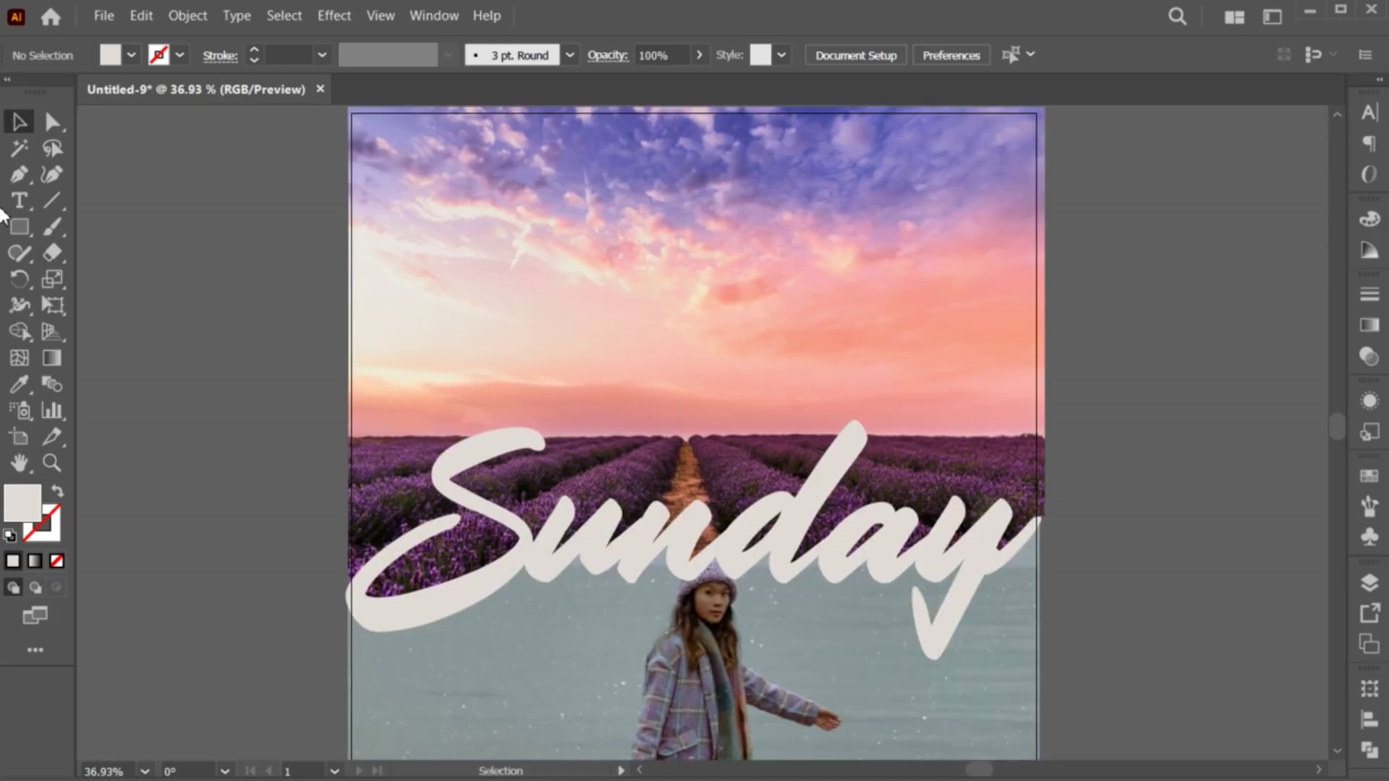
pyautogui.click(20, 201)
pyautogui.click(576, 354)
pyautogui.write('Happy')
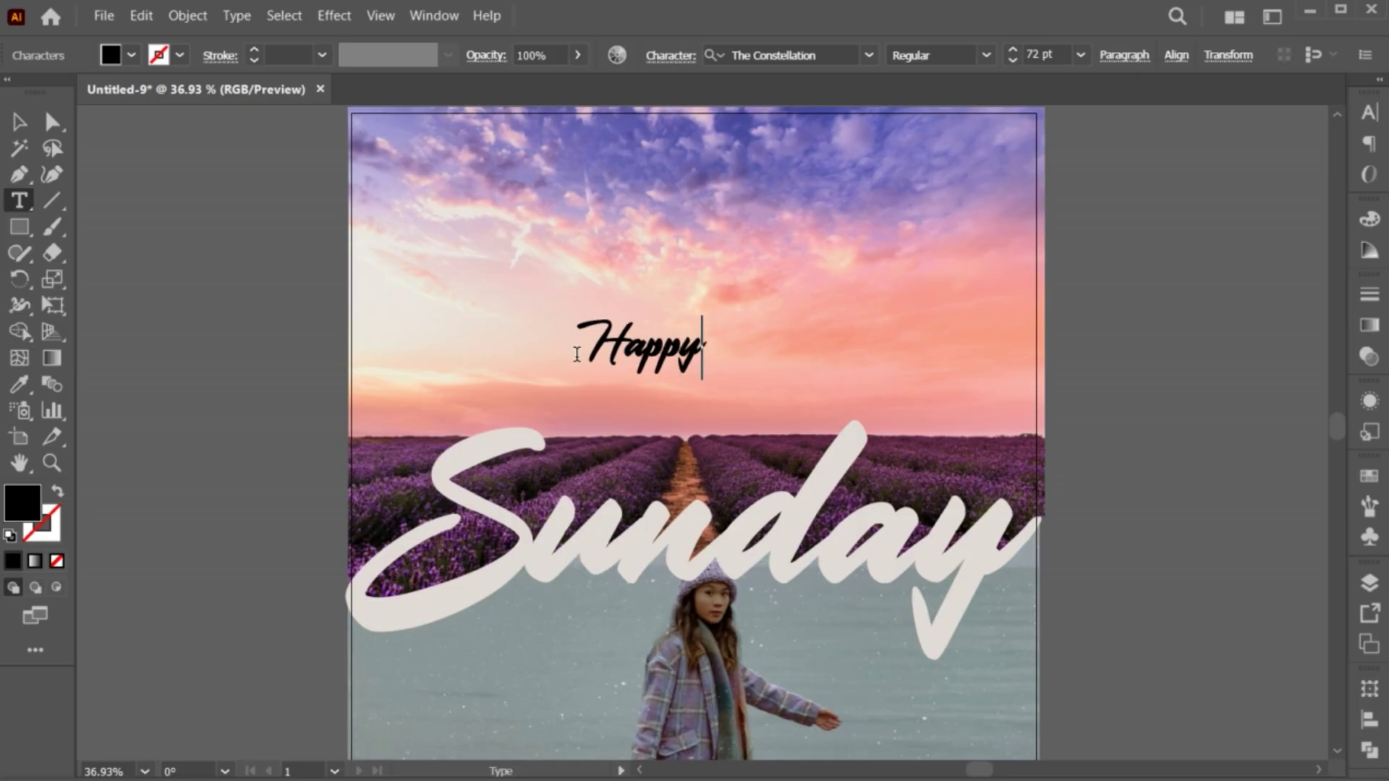
pyautogui.press('Escape')
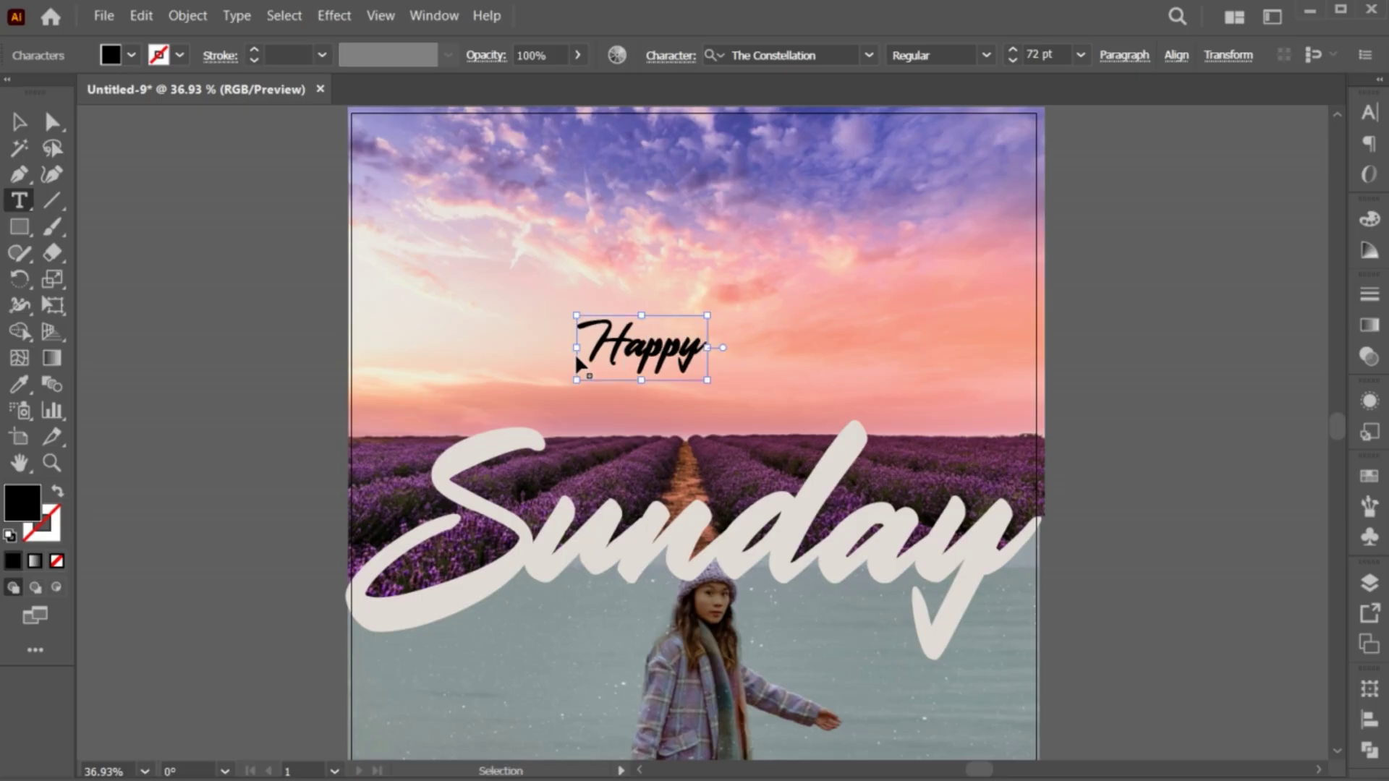
# Step: Set 'Happy' to the Bayshore font and move it over the top of Sunday
pyautogui.doubleClick(576, 353)
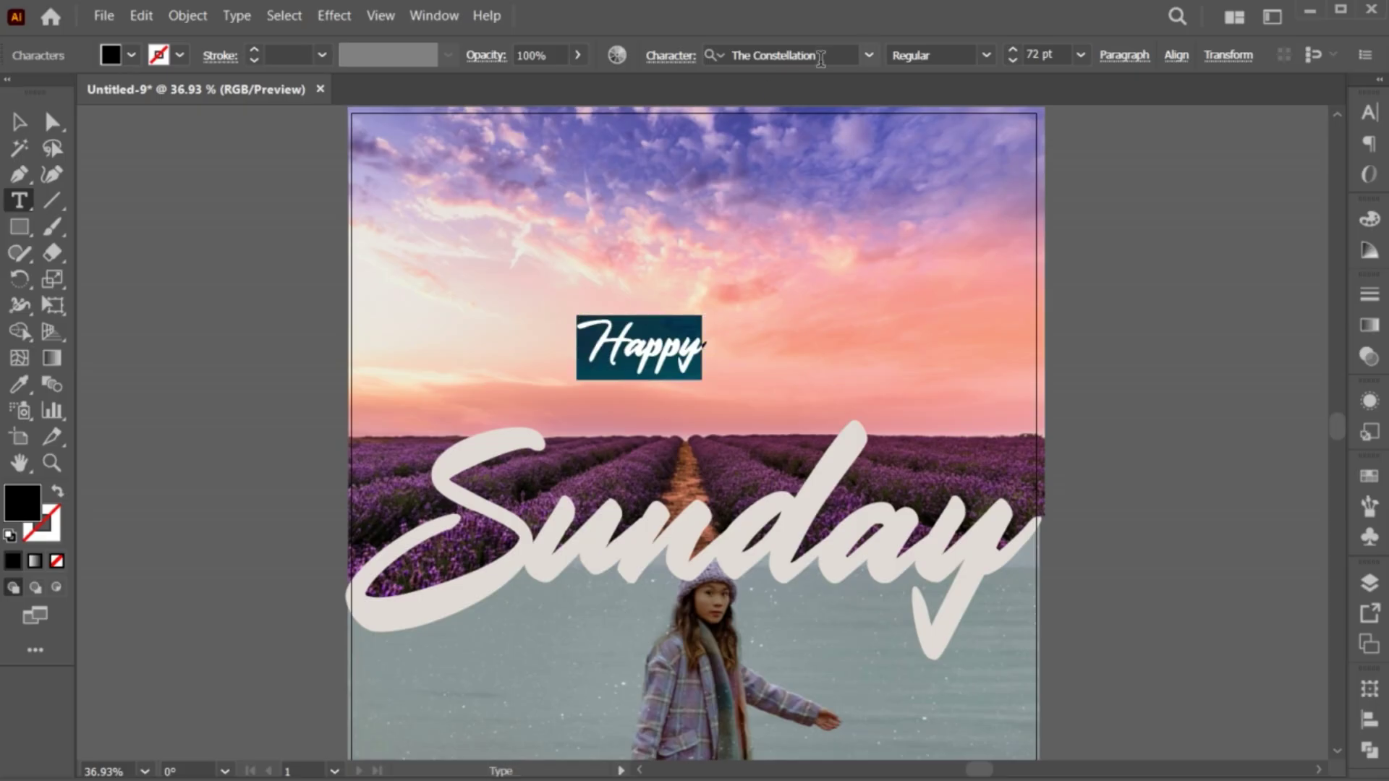
pyautogui.click(820, 57)
pyautogui.write('bayshore')
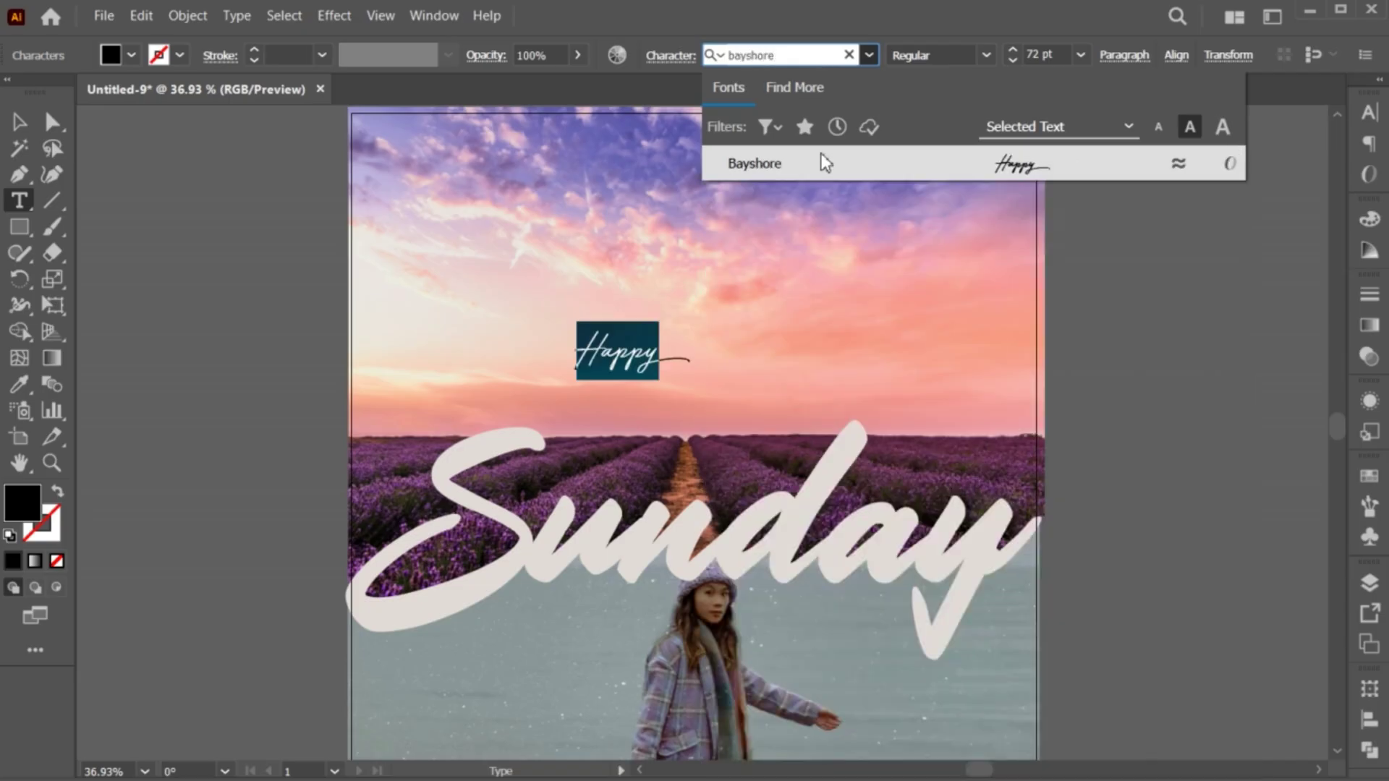
pyautogui.click(821, 164)
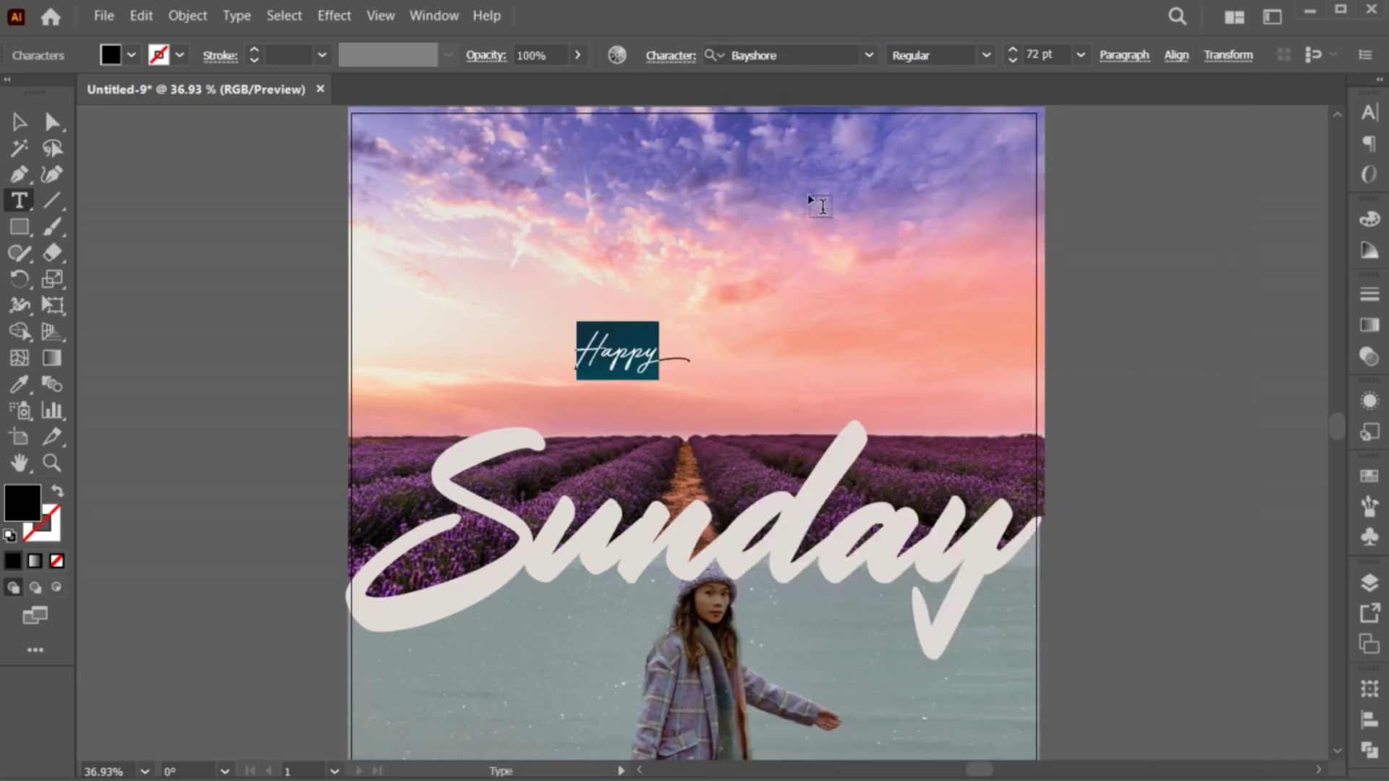
pyautogui.press('Escape')
pyautogui.moveTo(608, 355); pyautogui.dragTo(593, 473)
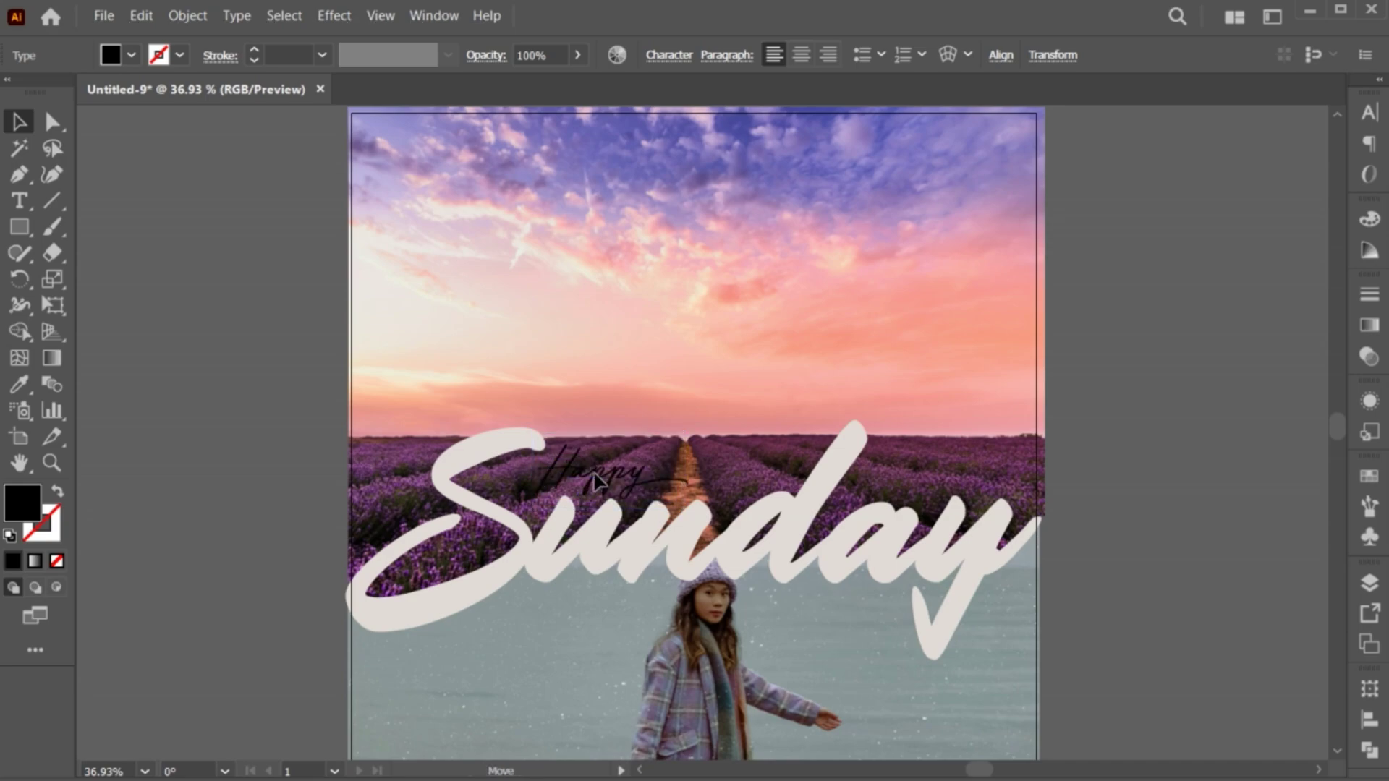
# Step: Colour 'Happy' orange and nudge it slightly up and left
pyautogui.doubleClick(41, 498)
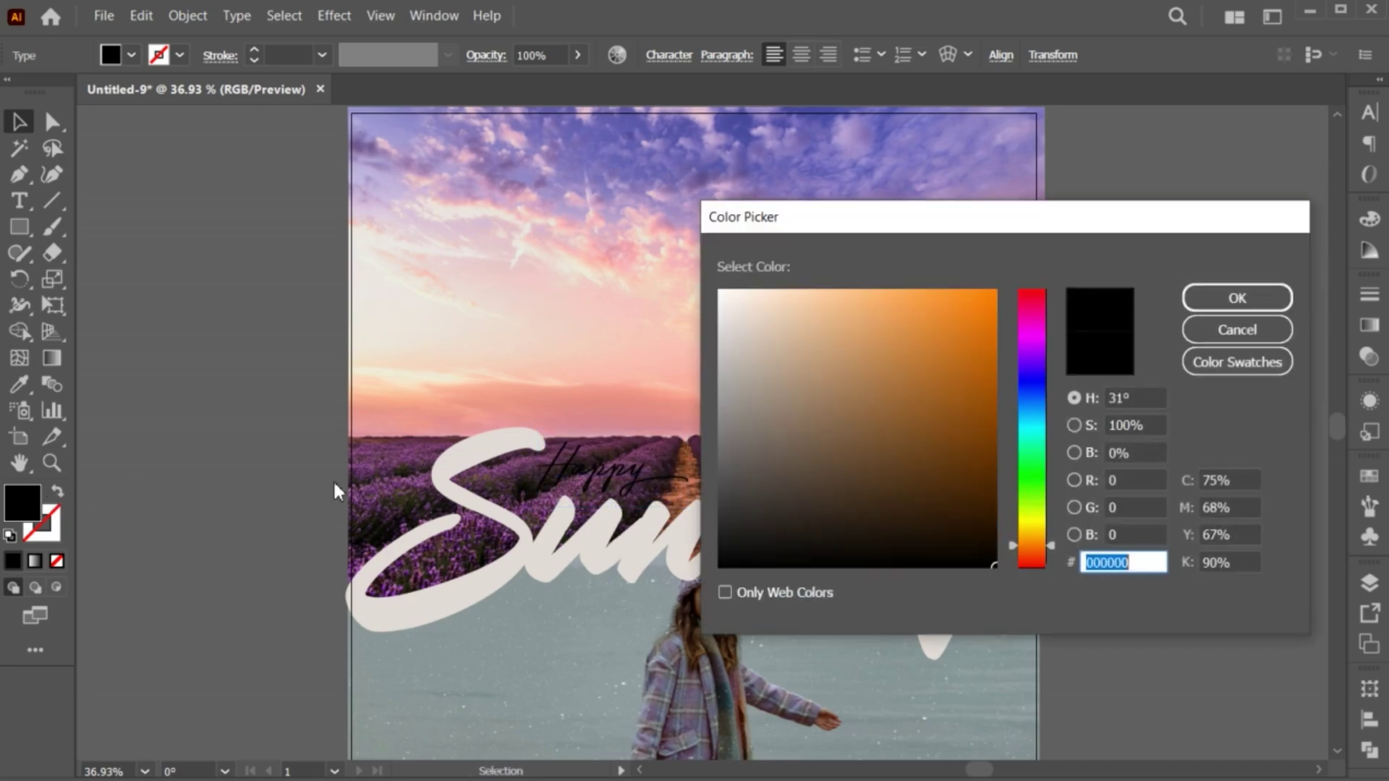
pyautogui.moveTo(987, 307); pyautogui.dragTo(996, 297)
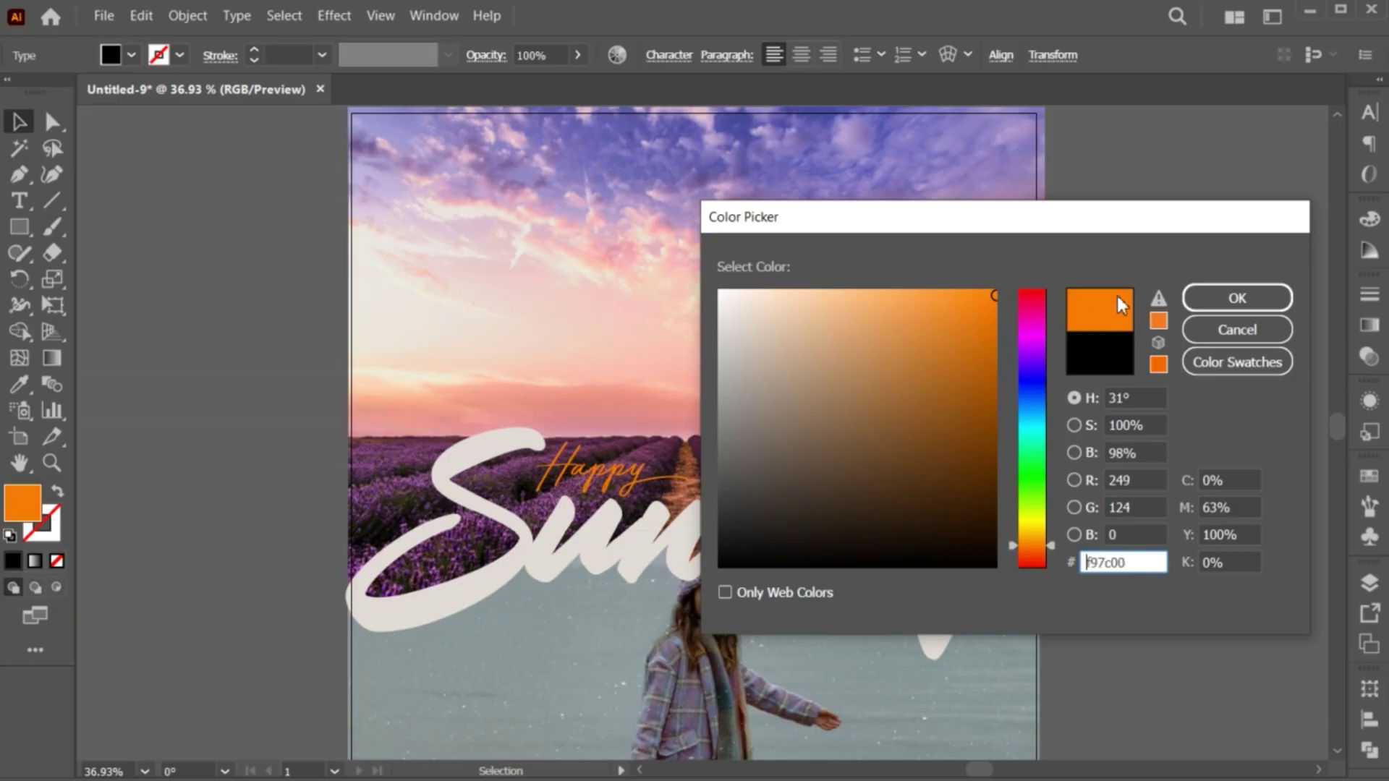
pyautogui.click(1236, 297)
pyautogui.moveTo(569, 474); pyautogui.dragTo(564, 462)
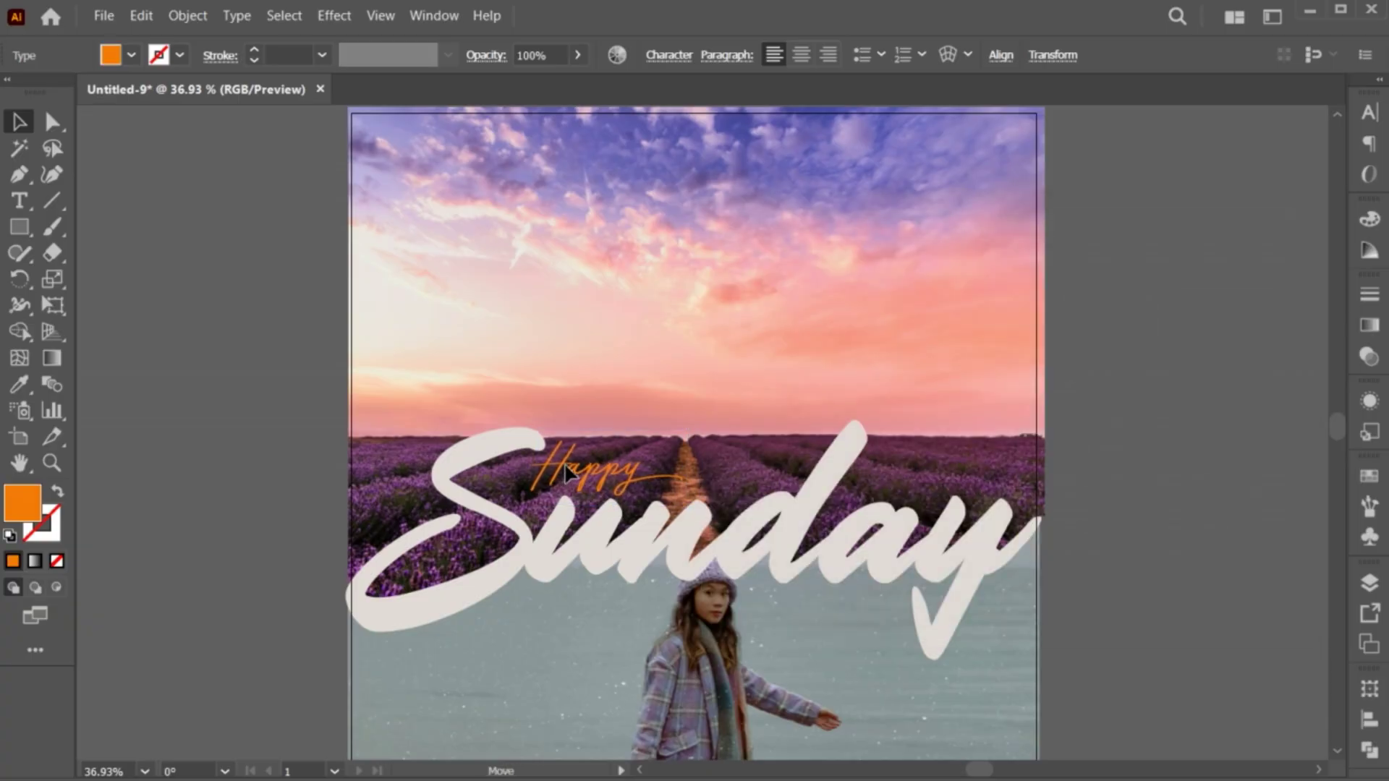
pyautogui.click(259, 510)
pyautogui.scroll(1, 704, 356)
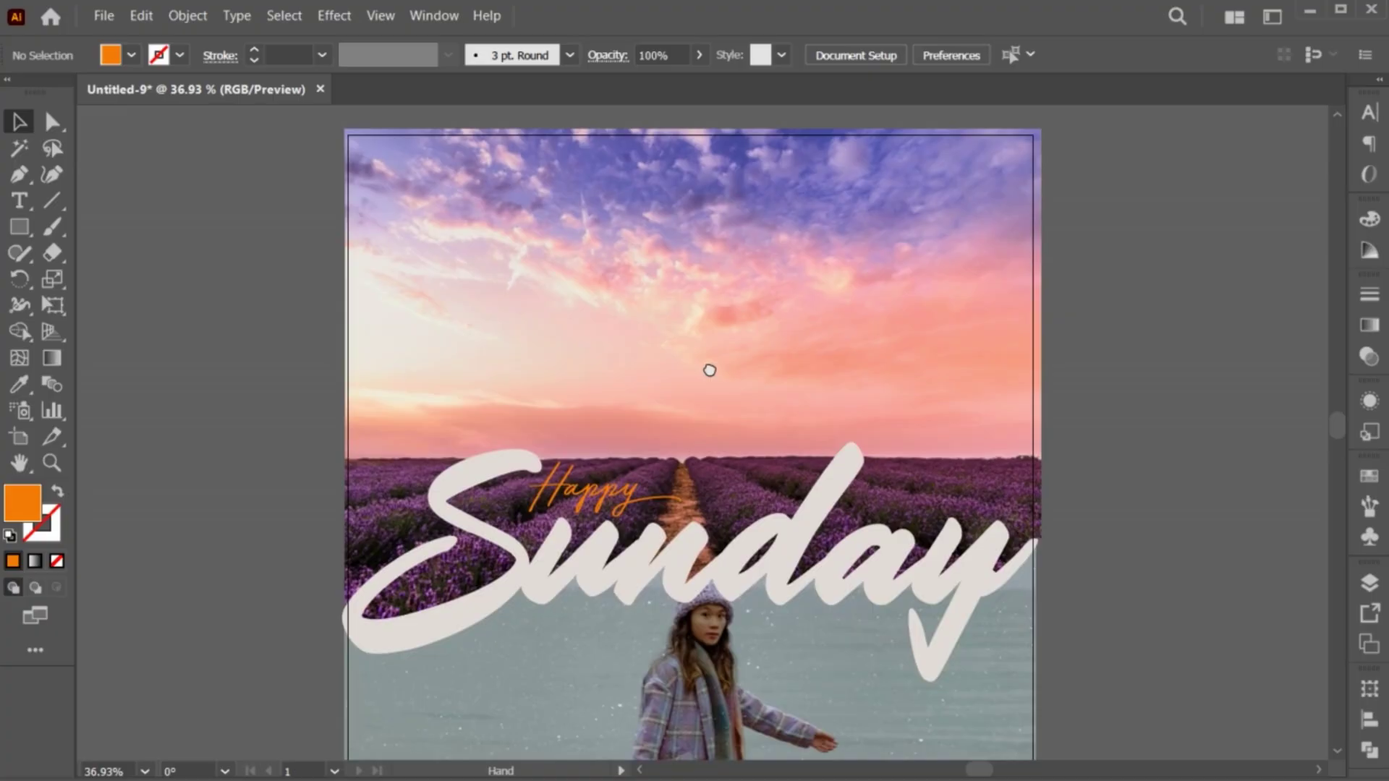
# Step: Type the date '20 APRIL 2025' near the top in Placard MT Std Cond Bold
pyautogui.click(21, 202)
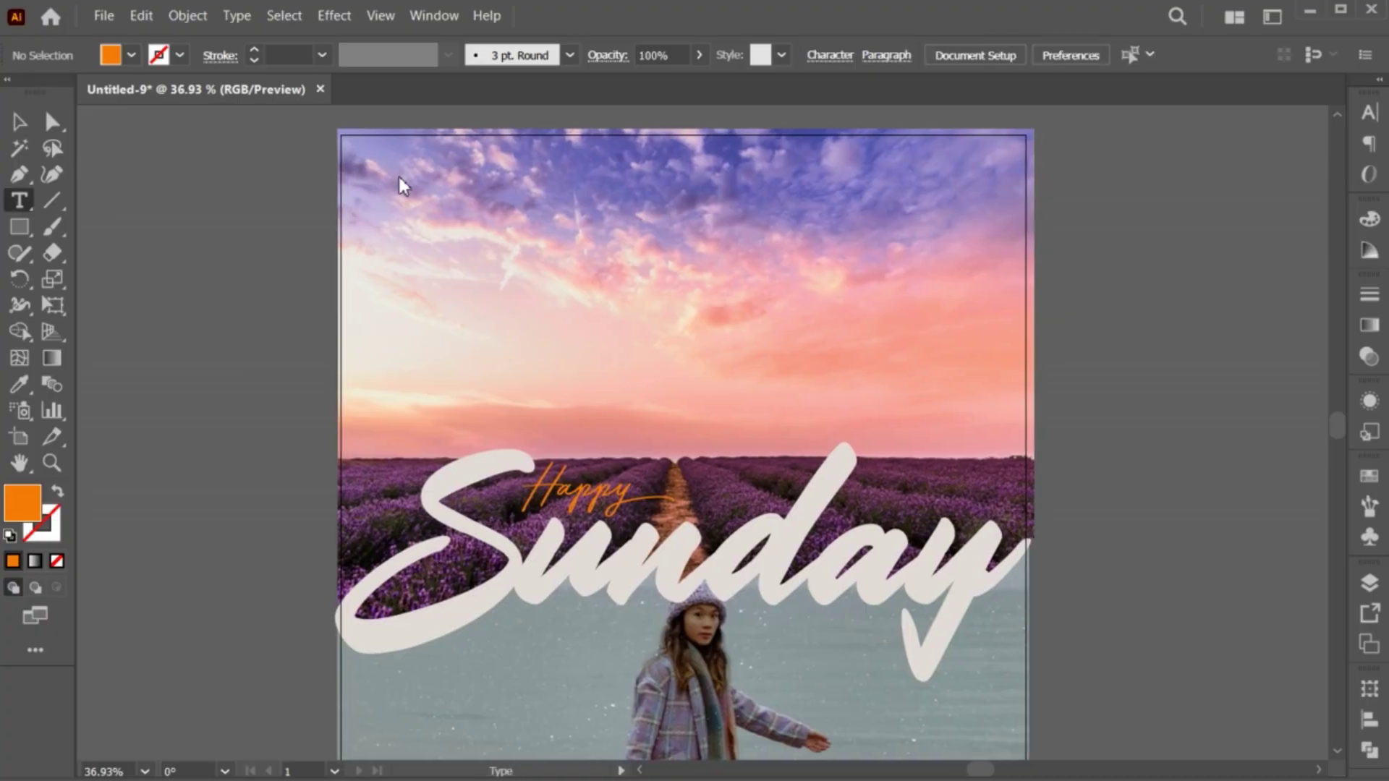
pyautogui.click(412, 180)
pyautogui.write('20 APRIL 2025')
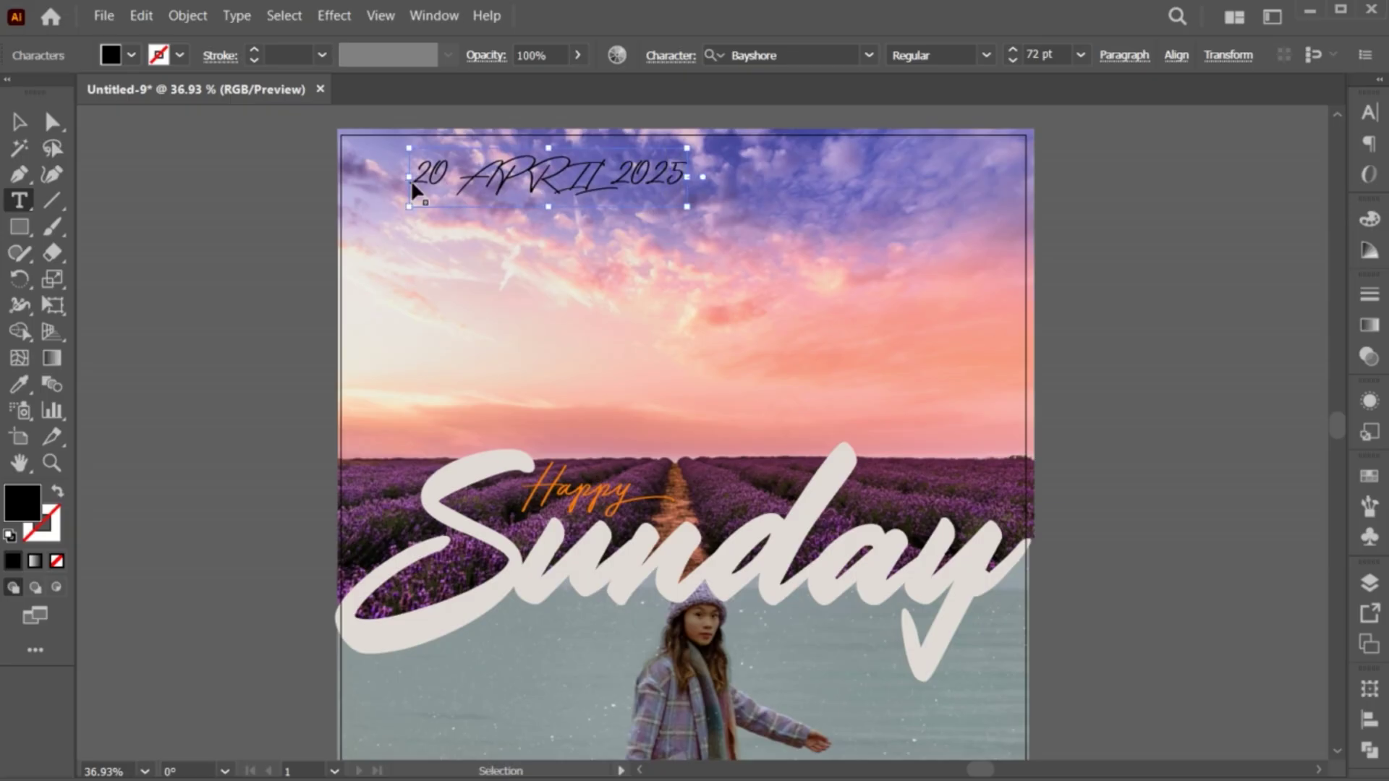
pyautogui.hotkey('ctrl', 'a')
pyautogui.click(793, 50)
pyautogui.write('PL')
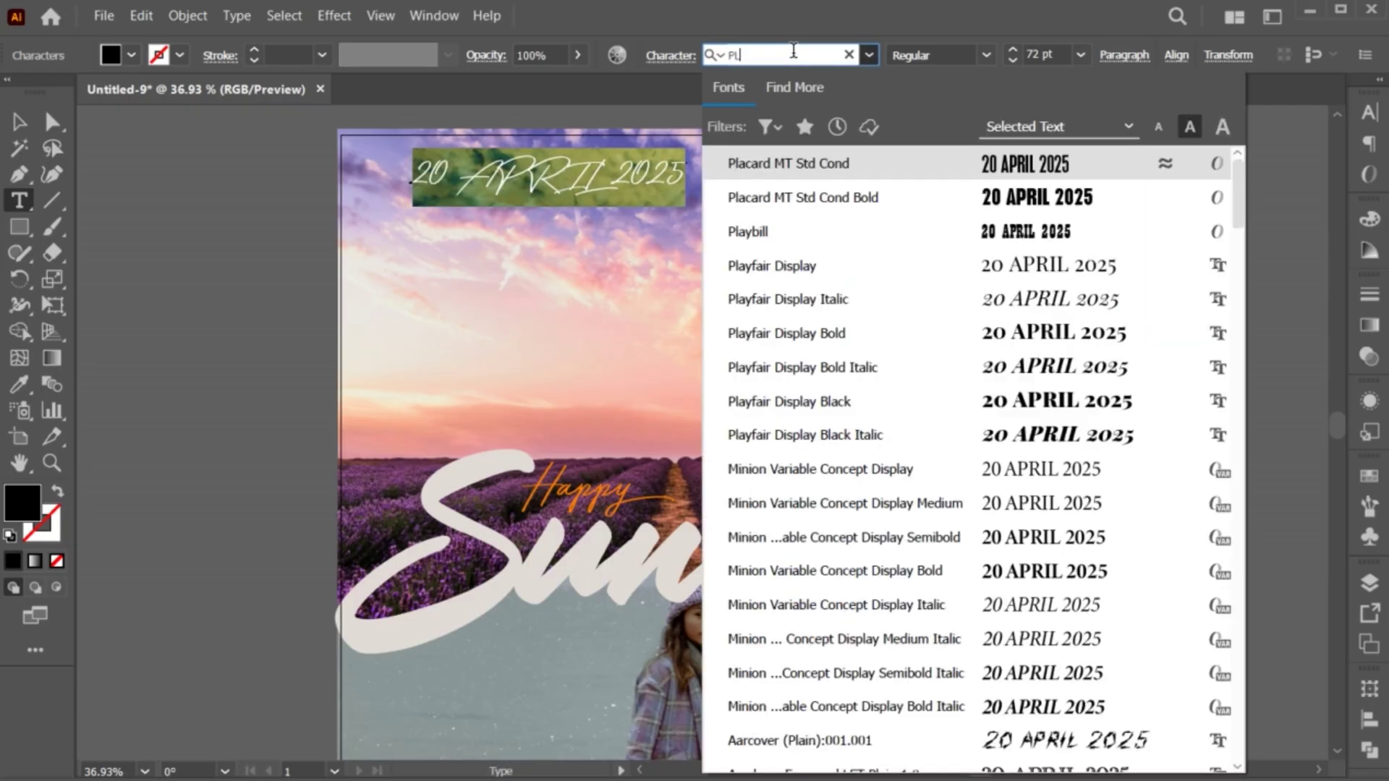
pyautogui.write('AC')
pyautogui.click(819, 203)
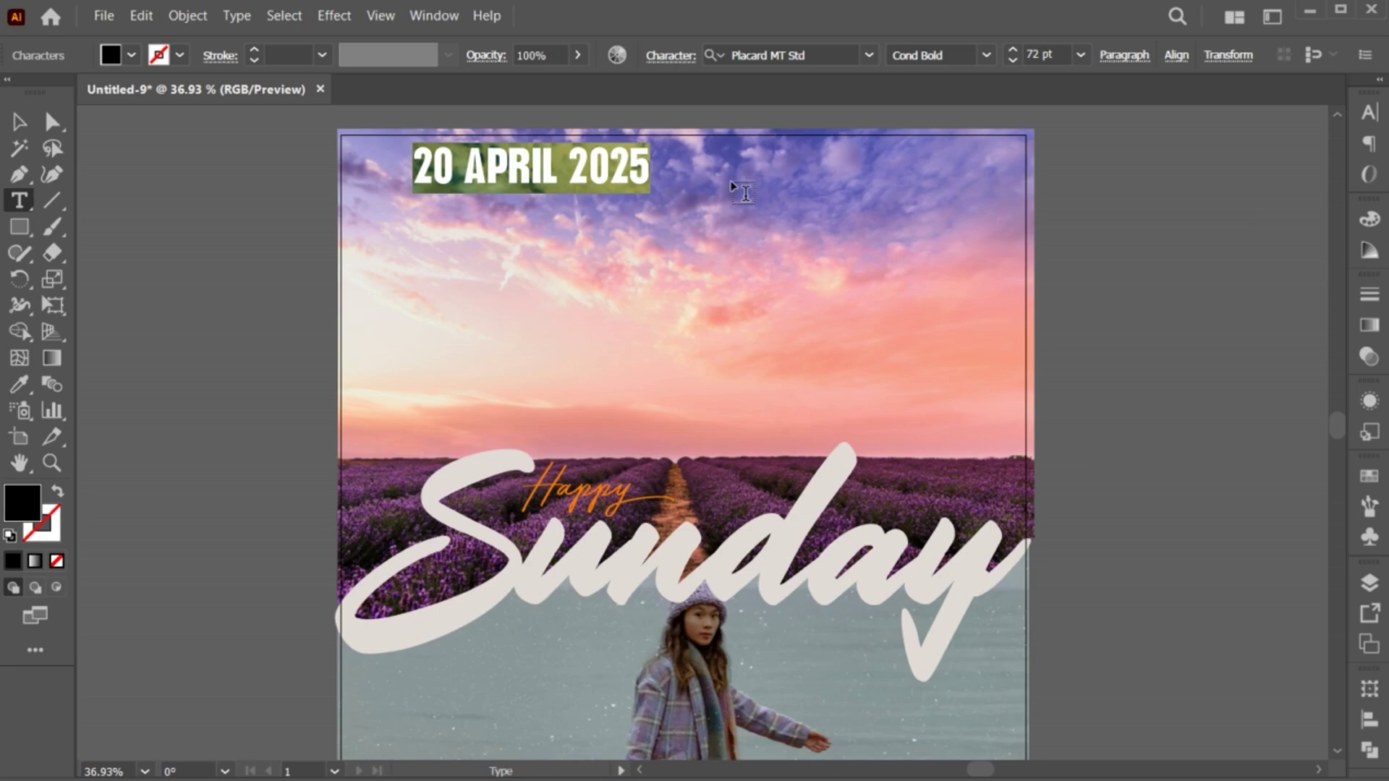
pyautogui.press('Escape')
# Step: Shrink the date, widen its letter spacing and place it at the top-left
pyautogui.moveTo(650, 193)
pyautogui.mouseDown()
pyautogui.moveTo(414, 181)
pyautogui.moveTo(484, 176)
pyautogui.mouseUp()
pyautogui.doubleClick(414, 177)
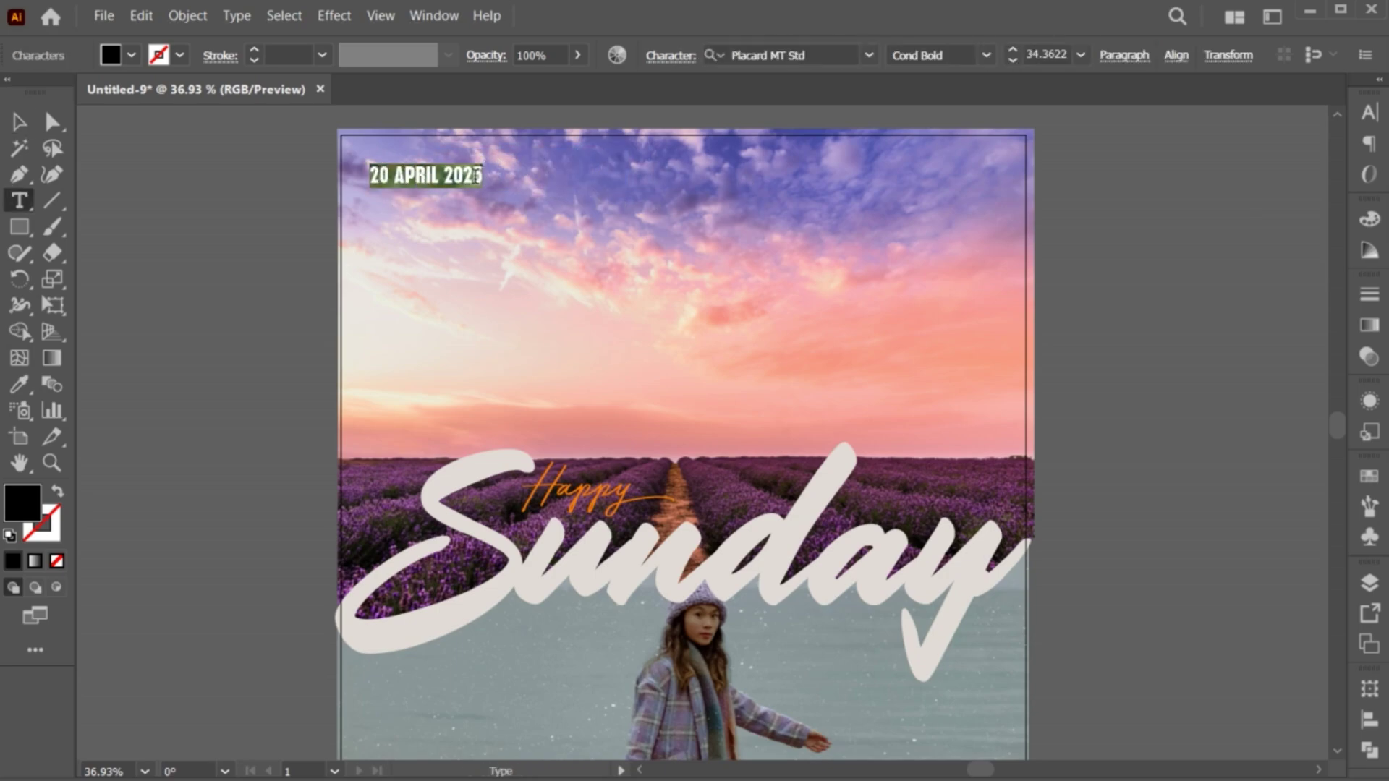
pyautogui.hotkey('alt', 'Right')
pyautogui.hotkey('alt', 'Right')
pyautogui.hotkey('alt', 'Right')
pyautogui.hotkey('alt', 'Right')
pyautogui.hotkey('alt', 'Right')
pyautogui.hotkey('alt', 'Right')
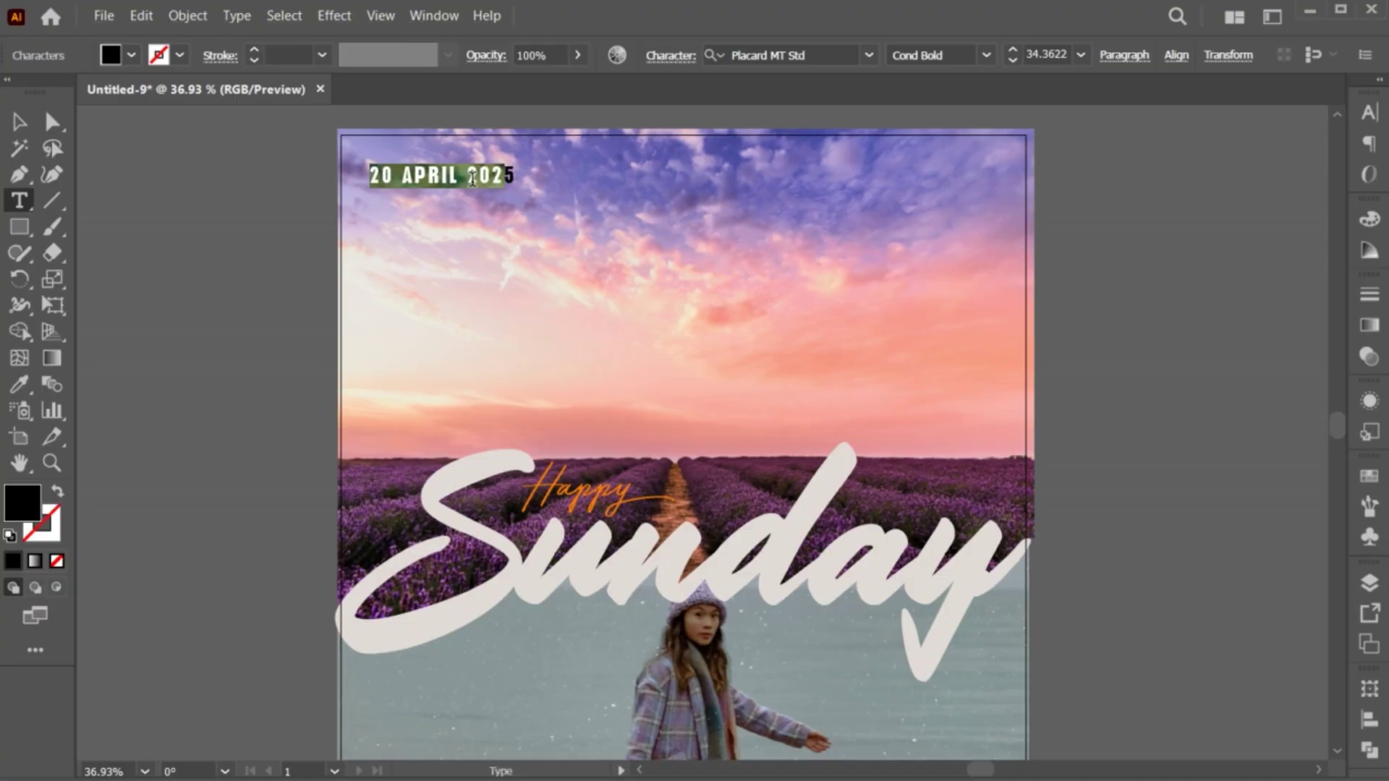
pyautogui.press('Escape')
pyautogui.hotkey('ctrl', 'z')
pyautogui.hotkey('ctrl', 'z')
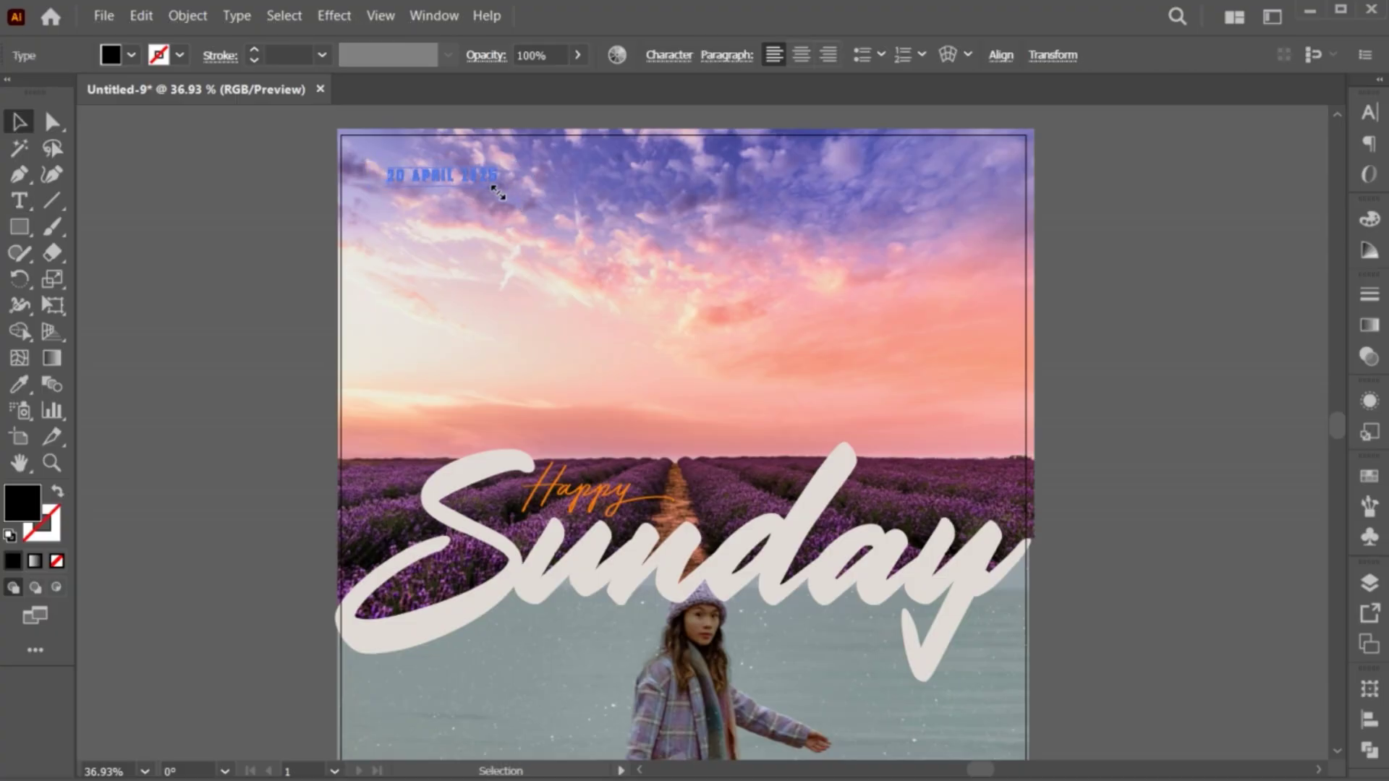
pyautogui.moveTo(429, 184); pyautogui.dragTo(400, 184)
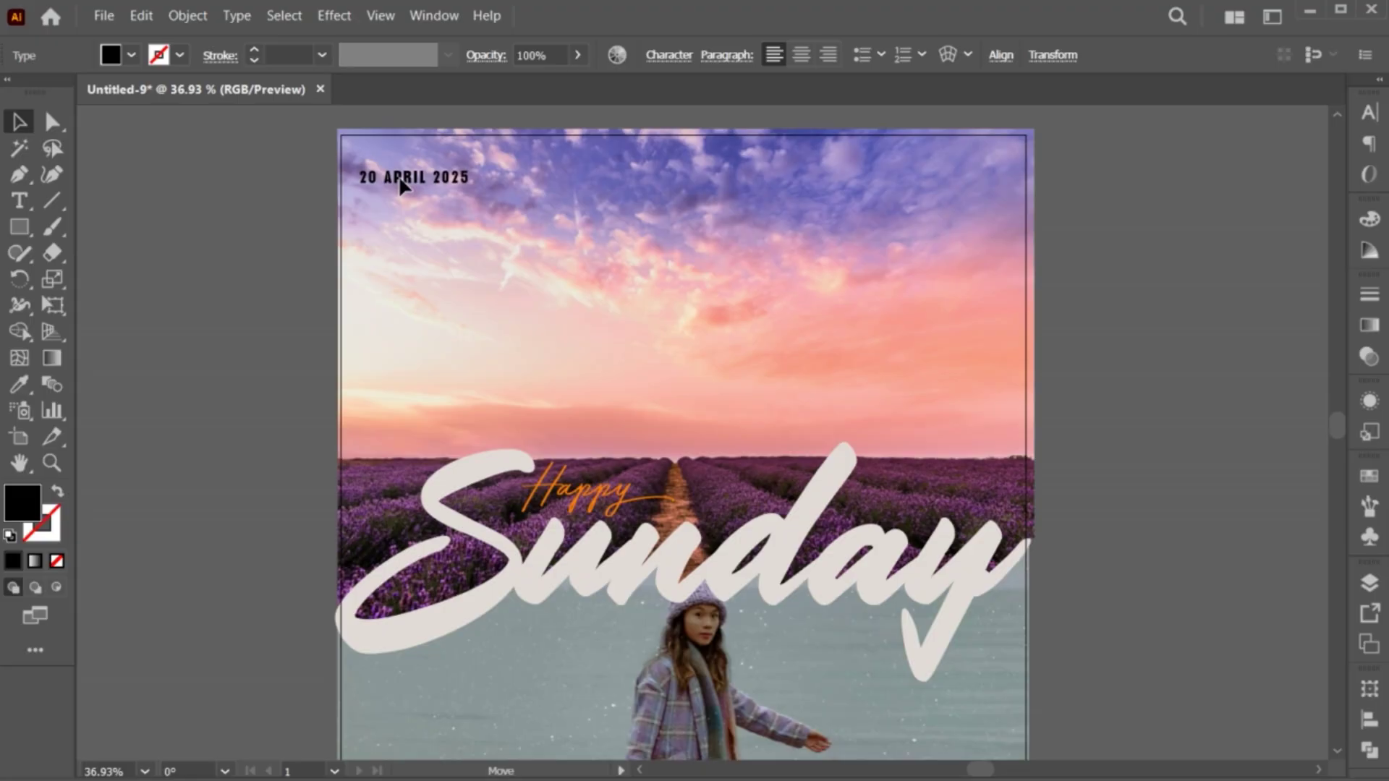
# Step: Fill the date dark purple #1a073f and drag a copy to the top centre
pyautogui.doubleClick(23, 510)
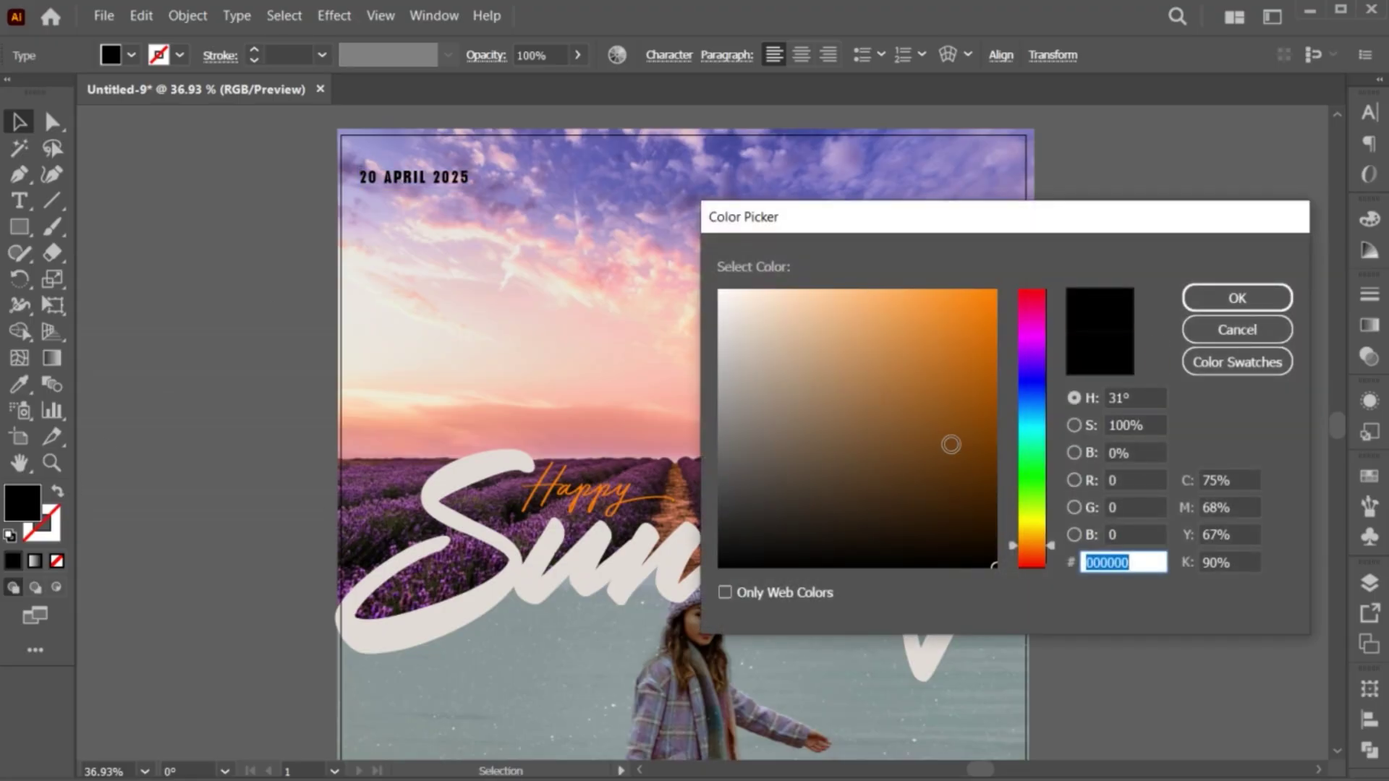
pyautogui.click(931, 424)
pyautogui.moveTo(1023, 556); pyautogui.dragTo(1016, 365)
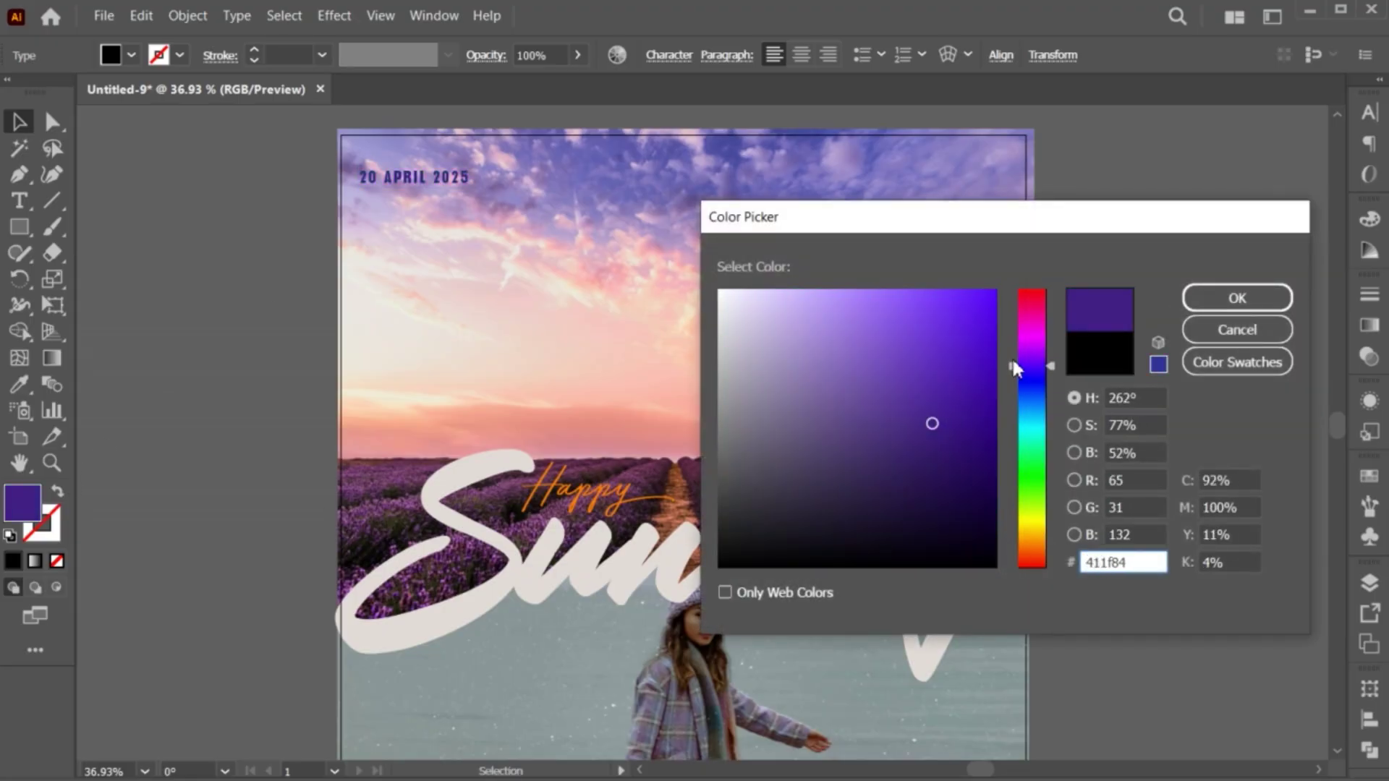
pyautogui.moveTo(963, 416); pyautogui.dragTo(964, 499)
pyautogui.click(1238, 299)
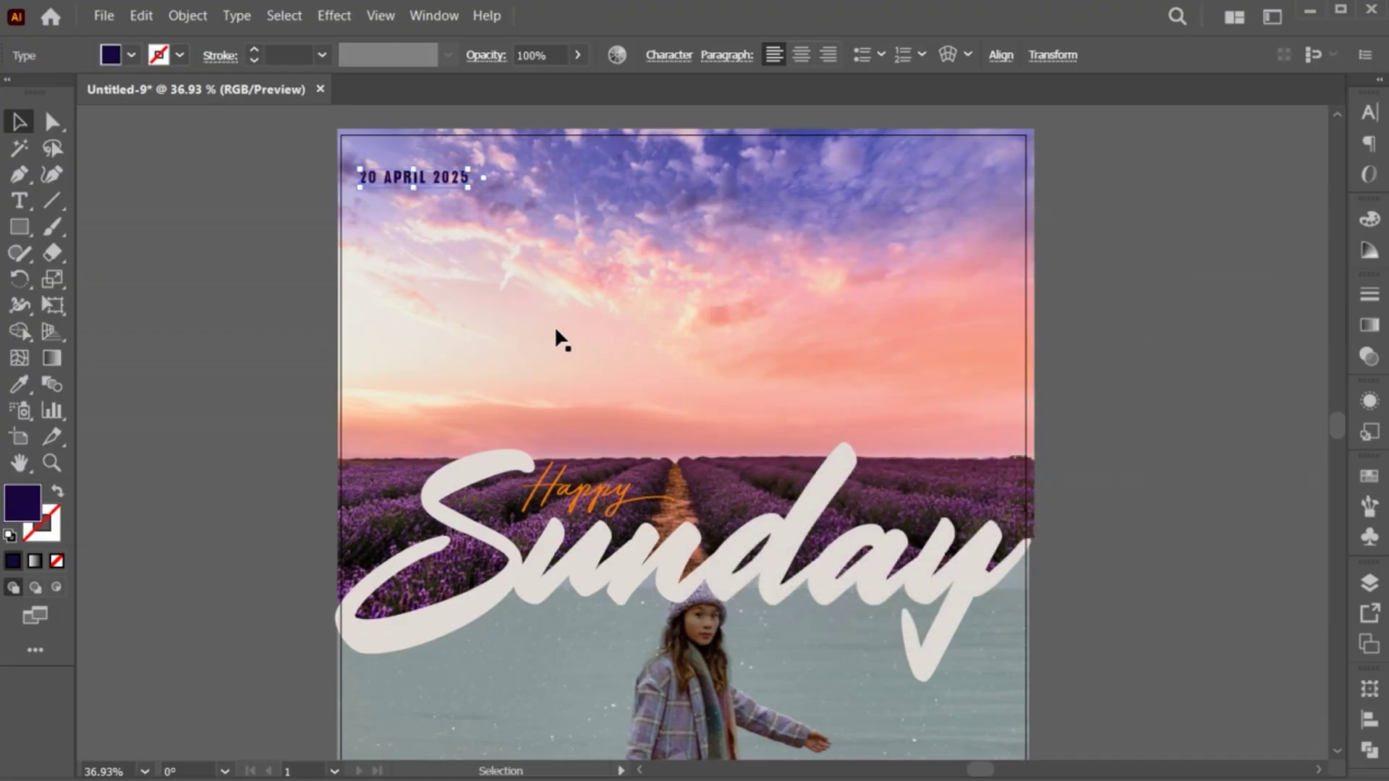
pyautogui.click(300, 311)
pyautogui.moveTo(417, 181); pyautogui.dragTo(670, 181)
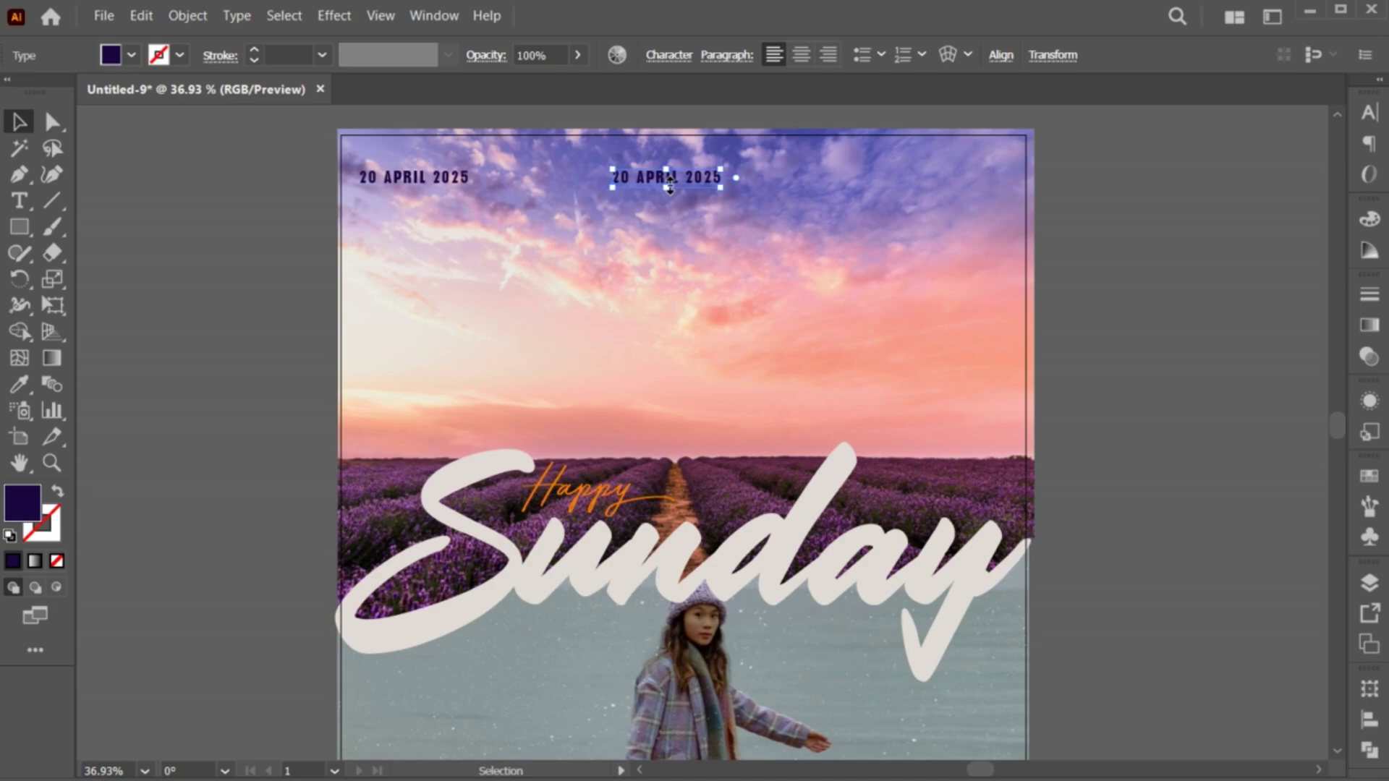
# Step: Retype the date copy as 'JZ GRAPHICS' in the TacticSansExd-Blk font
pyautogui.tripleClick(656, 180)
pyautogui.write('12 O')
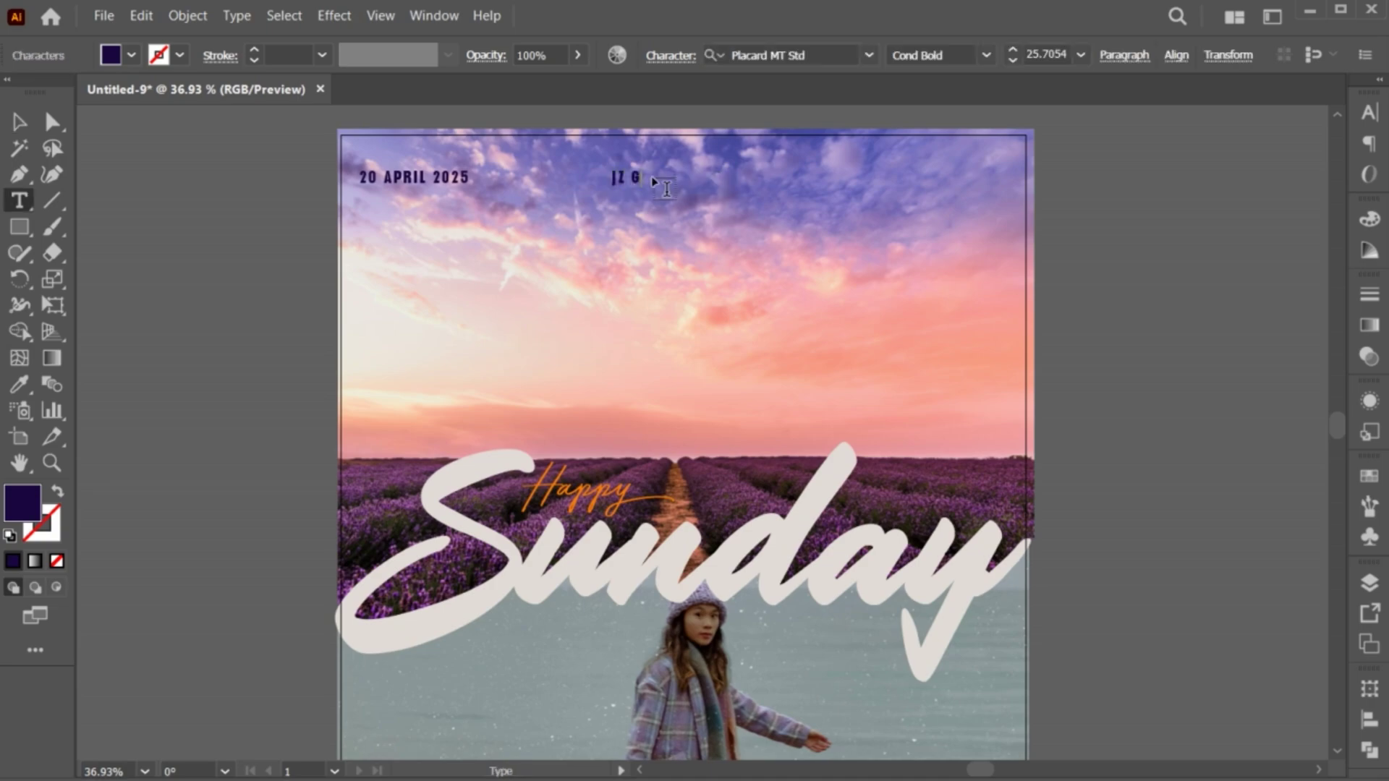
pyautogui.hotkey('ctrl', 'a')
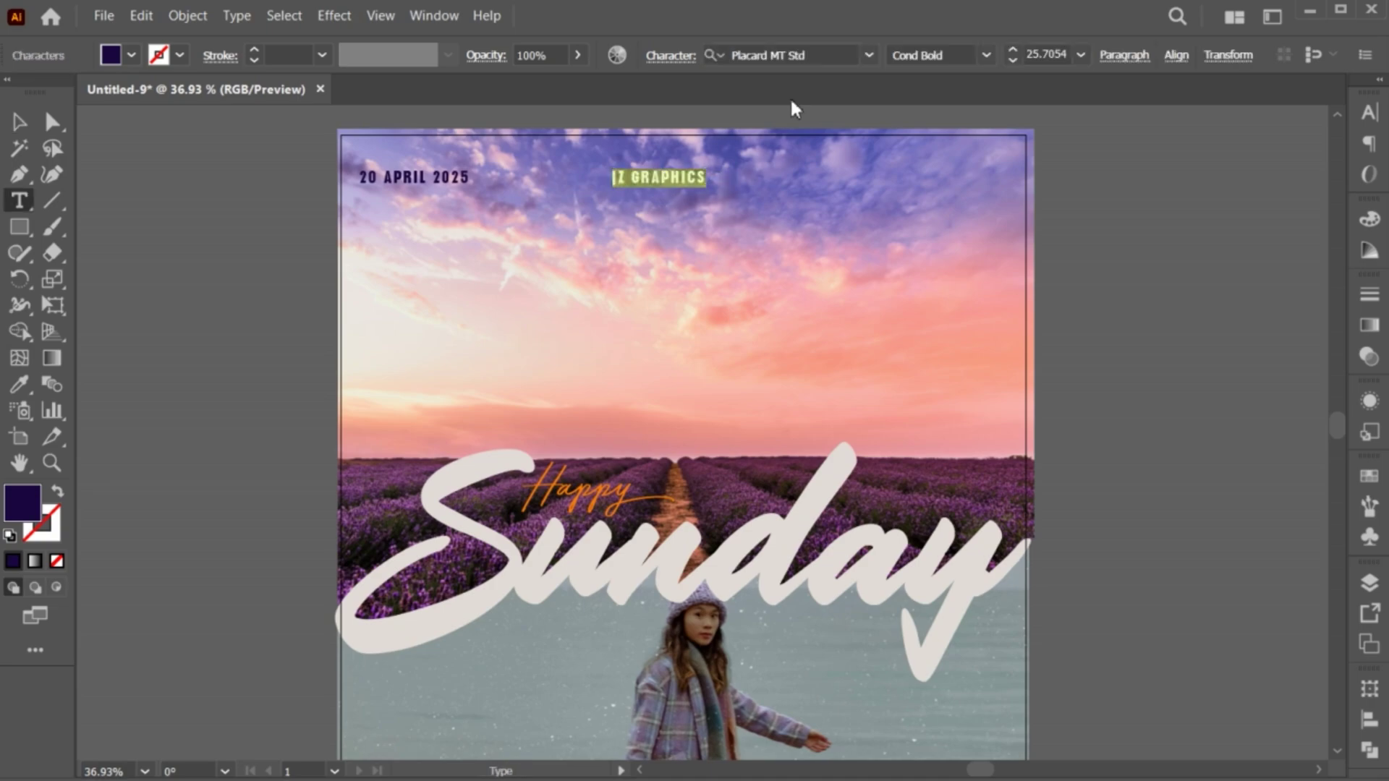
pyautogui.click(818, 52)
pyautogui.write('TACTIC')
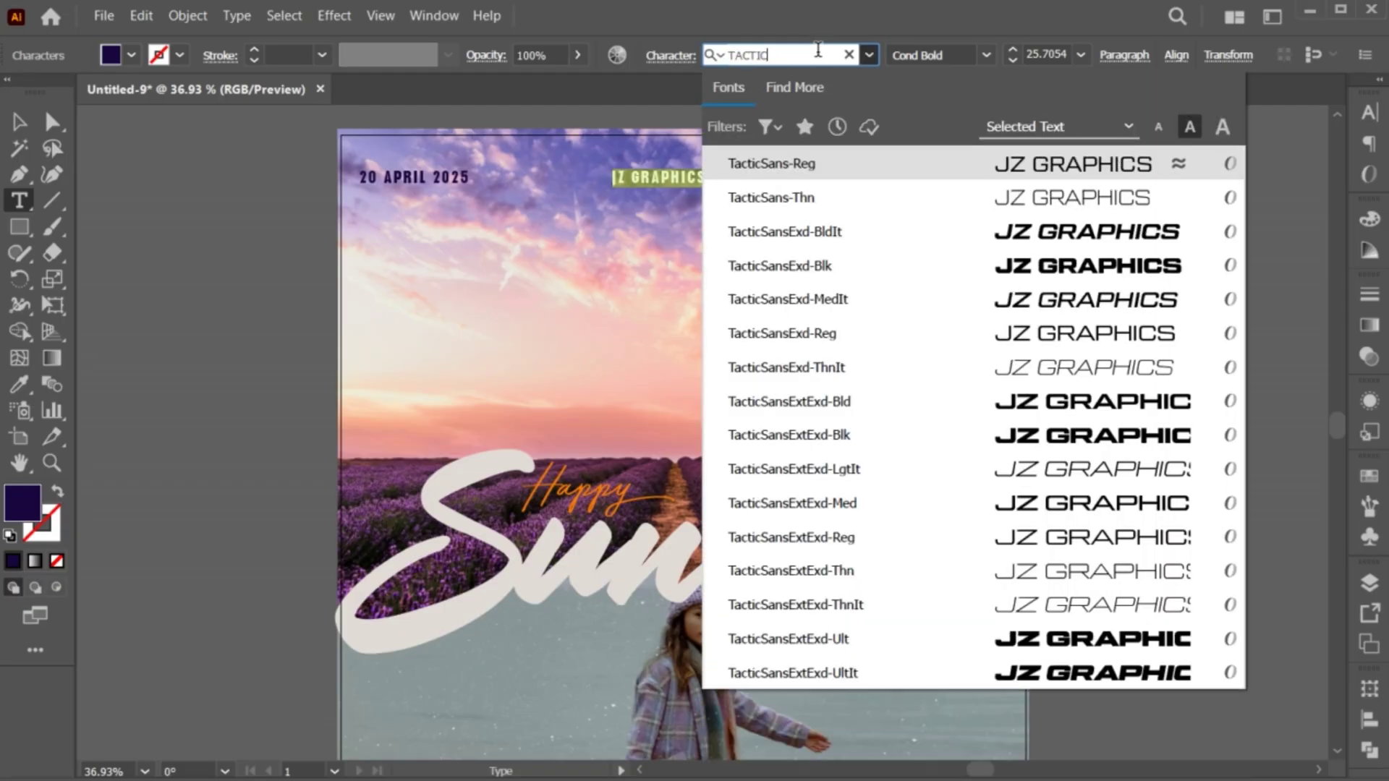
pyautogui.click(836, 267)
pyautogui.press('Escape')
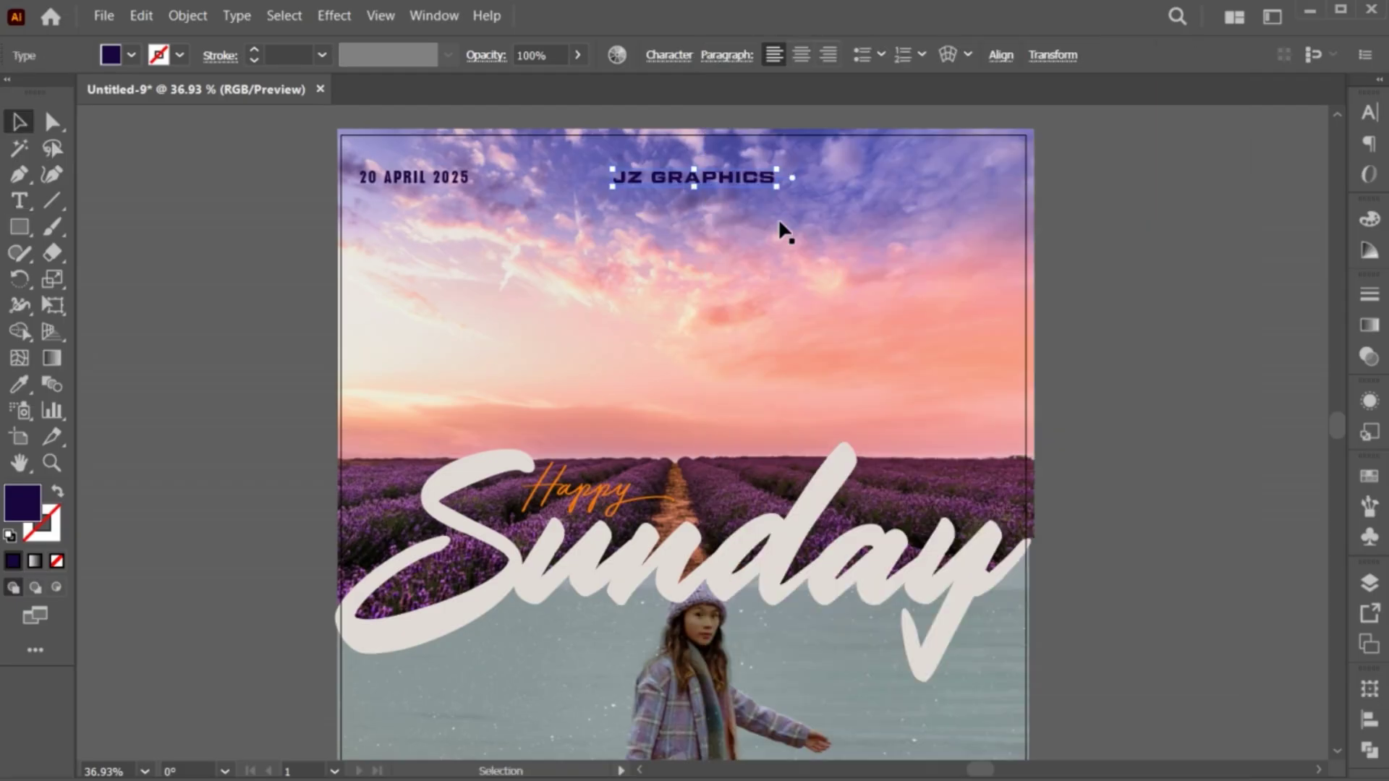
pyautogui.moveTo(702, 179); pyautogui.dragTo(753, 181)
# Step: Widen the JZ GRAPHICS letter spacing and re-centre it at the top
pyautogui.doubleClick(613, 174)
pyautogui.hotkey('alt', 'Right')
pyautogui.hotkey('alt', 'Right')
pyautogui.hotkey('alt', 'Right')
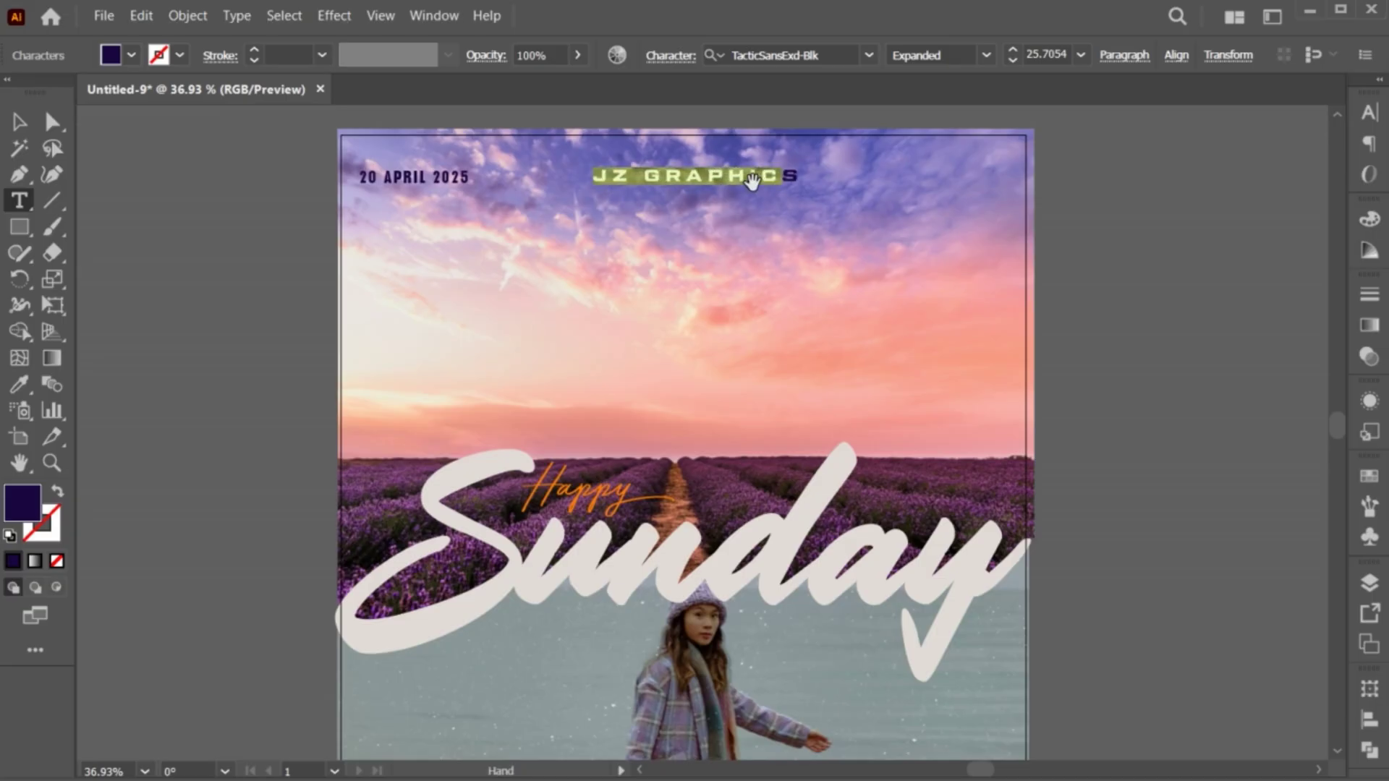
pyautogui.hotkey('alt', 'Right')
pyautogui.hotkey('alt', 'Right')
pyautogui.hotkey('alt', 'Right')
pyautogui.press('Escape')
pyautogui.moveTo(720, 177); pyautogui.dragTo(712, 178)
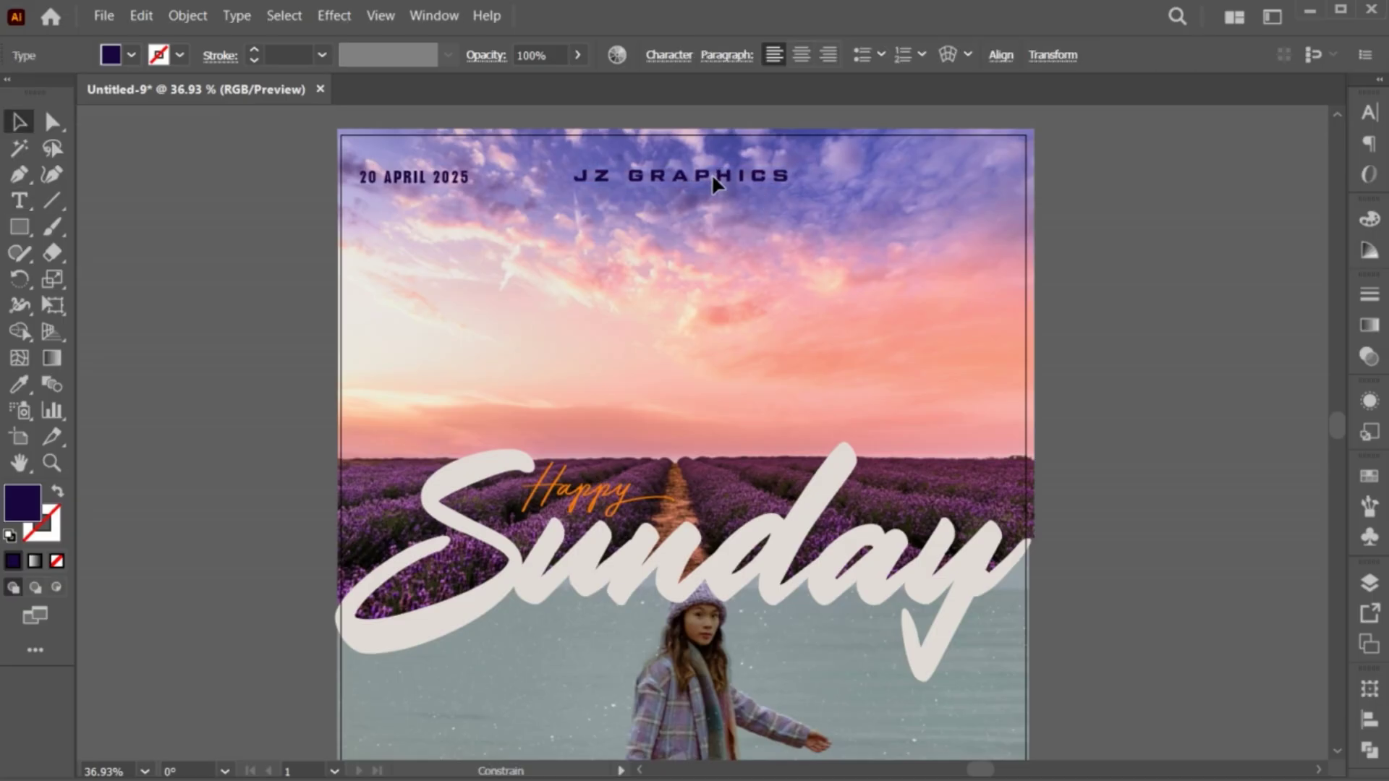
# Step: Fill JZ GRAPHICS light pink #f9c0ed and raise it slightly
pyautogui.click(416, 178)
pyautogui.click(394, 235)
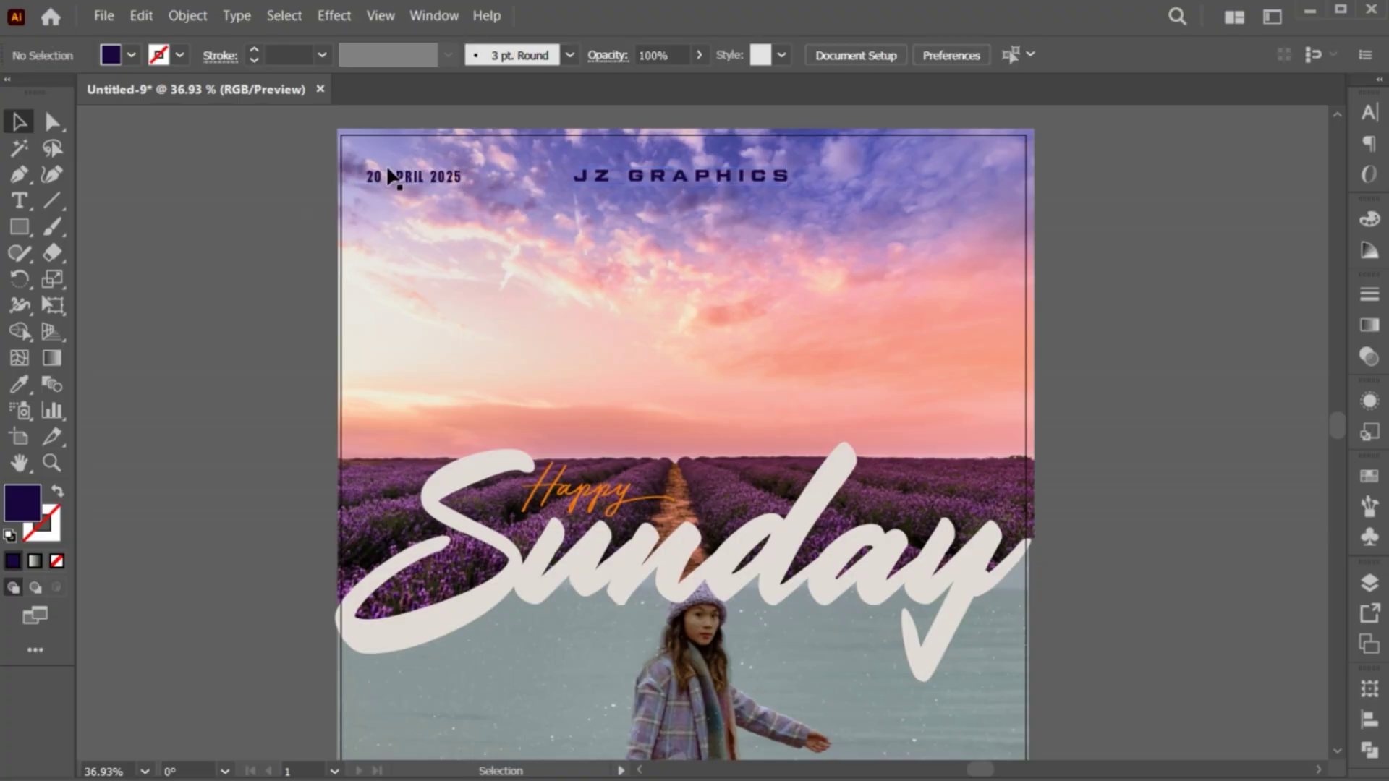
pyautogui.click(395, 182)
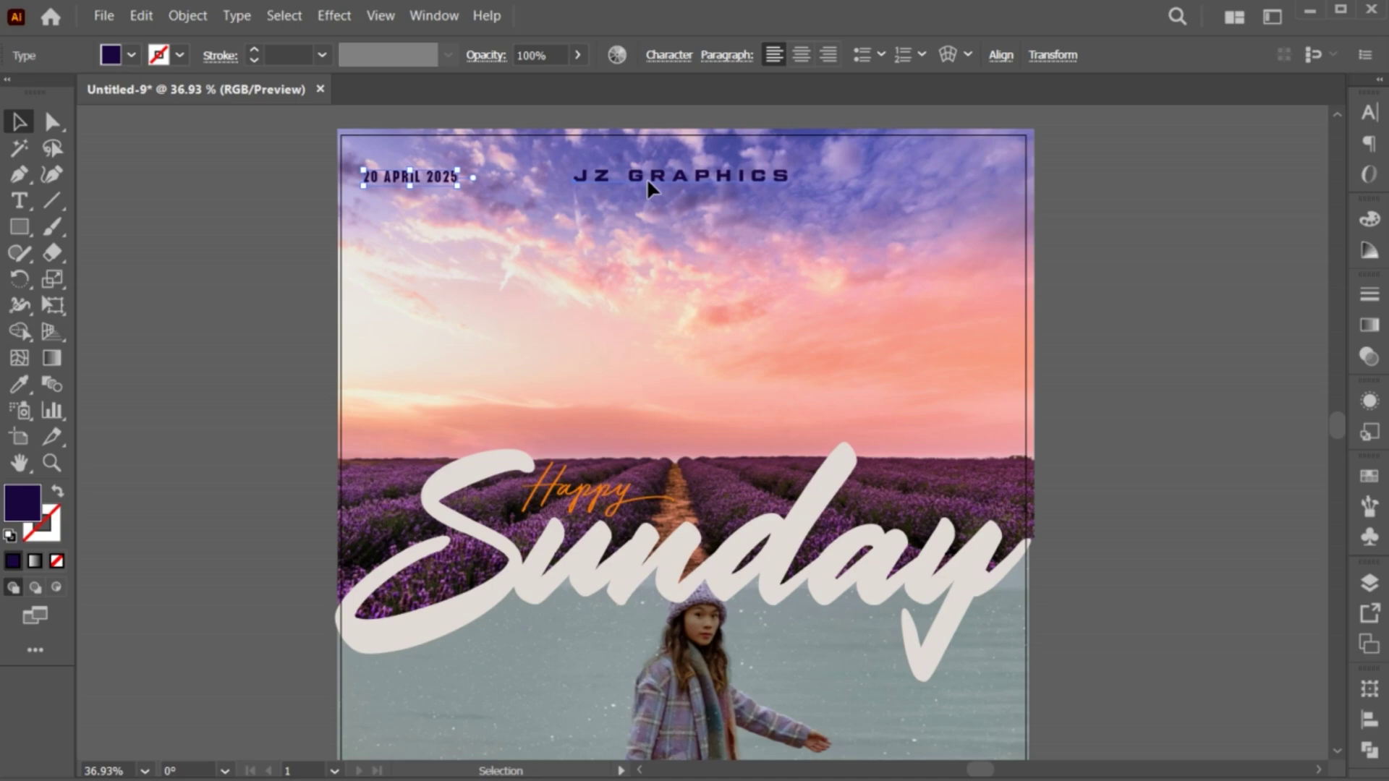
pyautogui.doubleClick(36, 505)
pyautogui.click(804, 306)
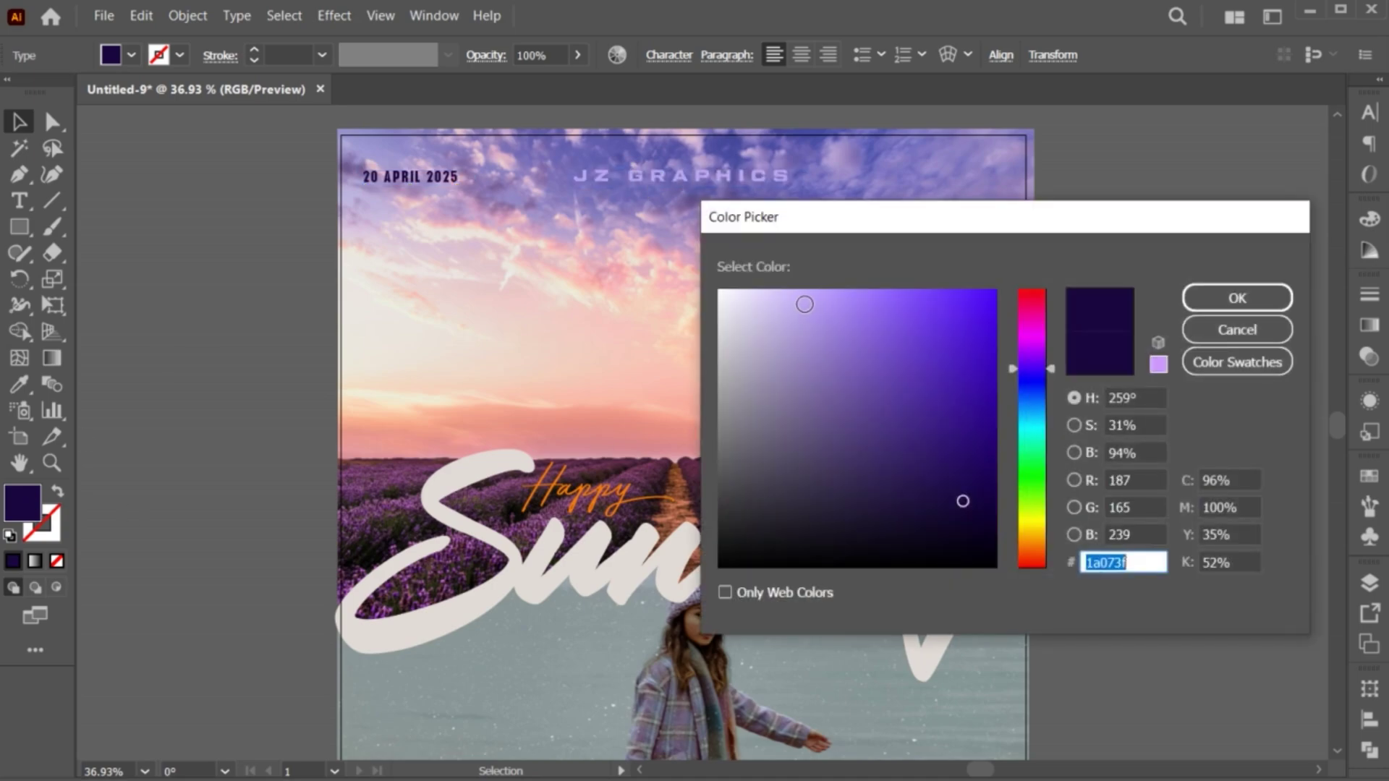
pyautogui.moveTo(1025, 391); pyautogui.dragTo(1014, 319)
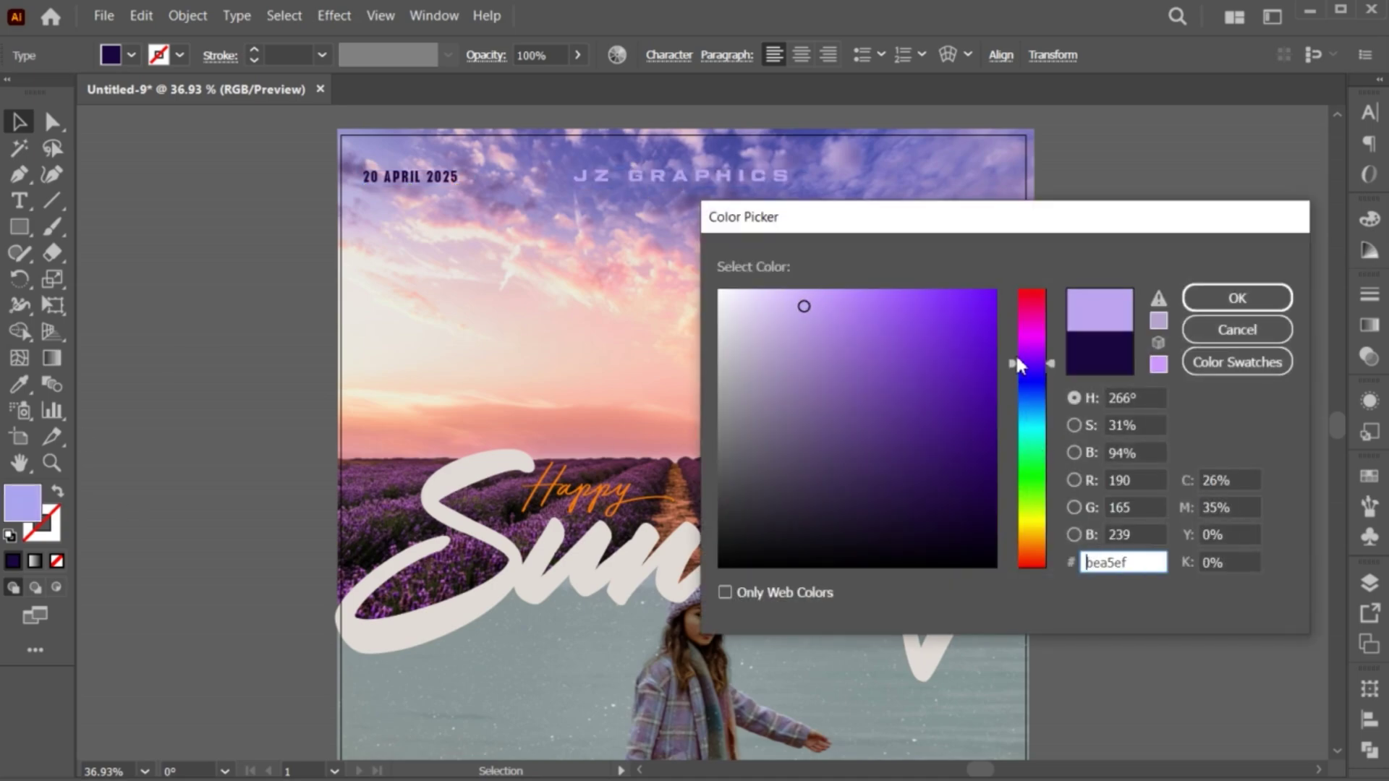
pyautogui.click(800, 306)
pyautogui.moveTo(801, 307); pyautogui.dragTo(785, 295)
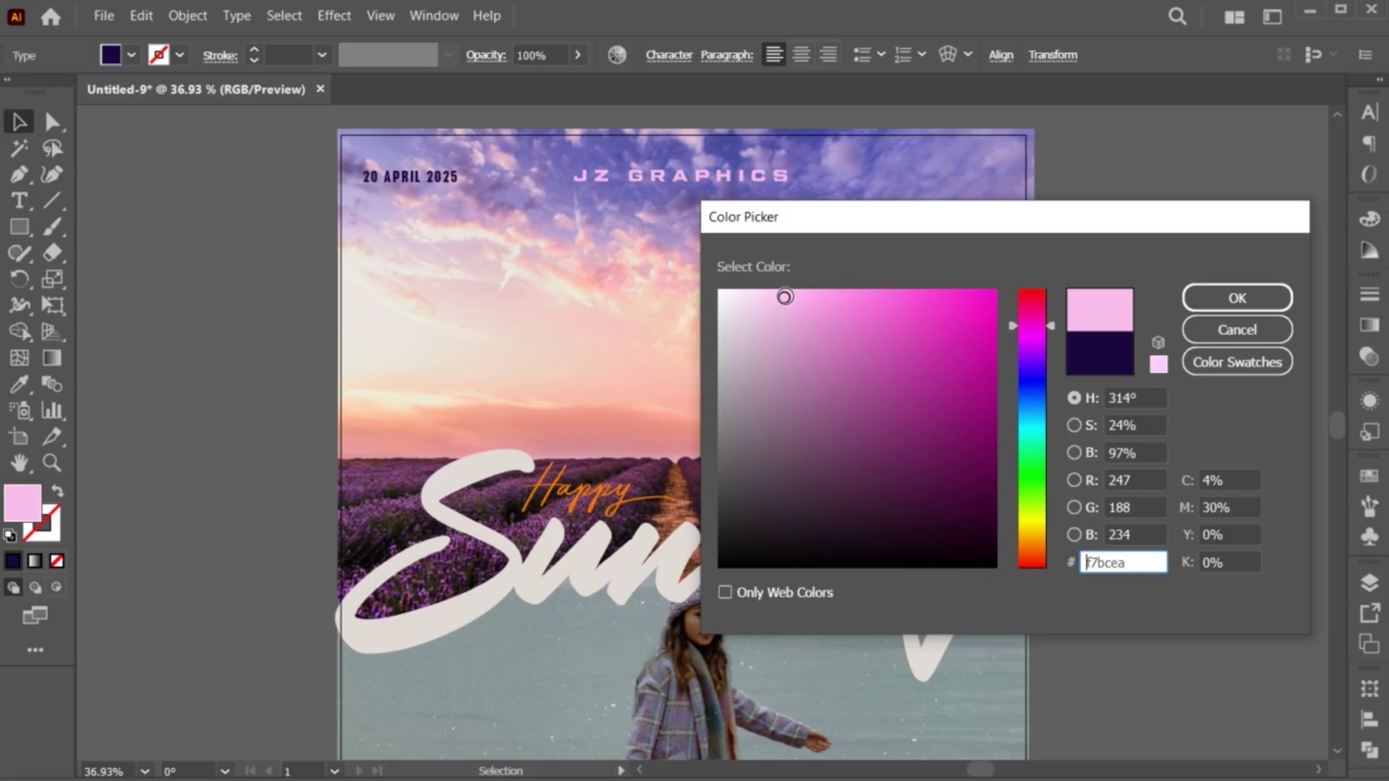
pyautogui.click(1237, 298)
pyautogui.click(337, 300)
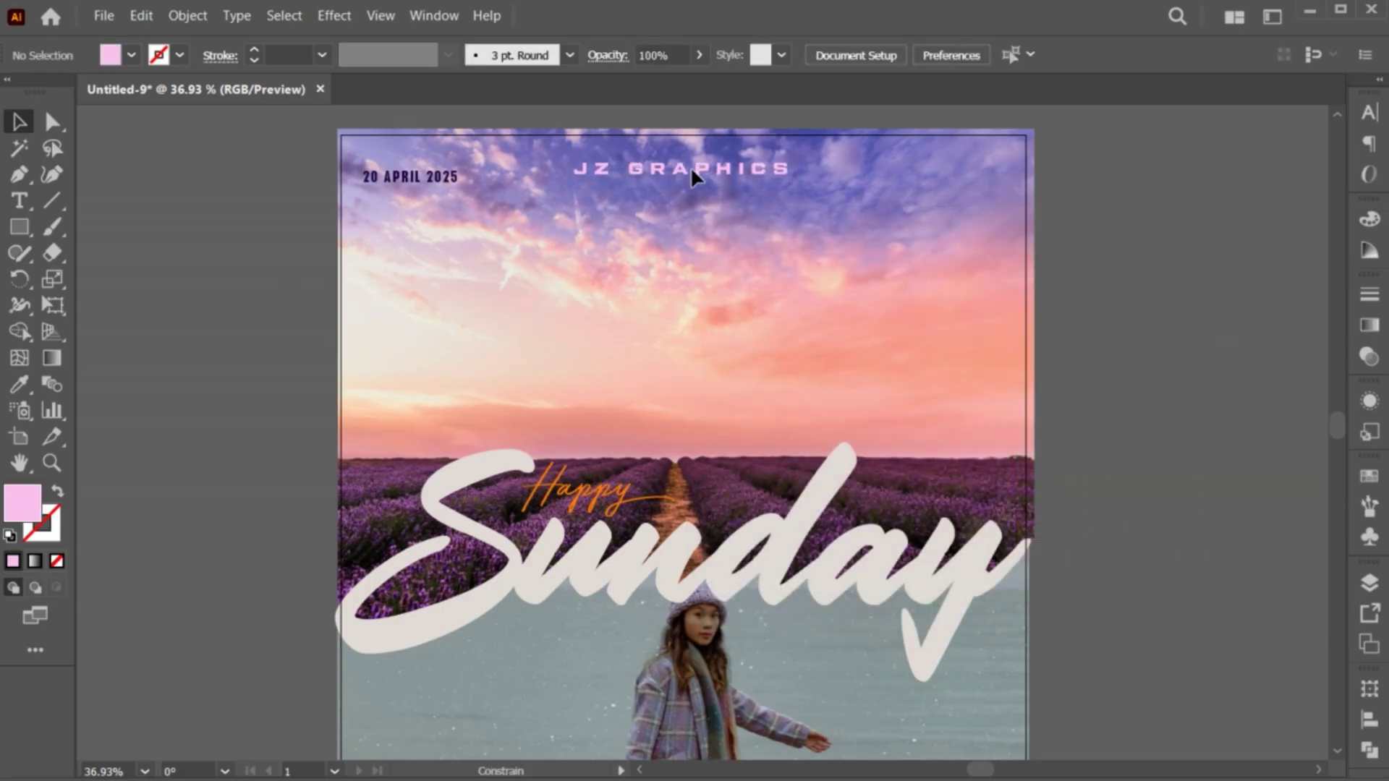
pyautogui.moveTo(690, 171); pyautogui.dragTo(690, 167)
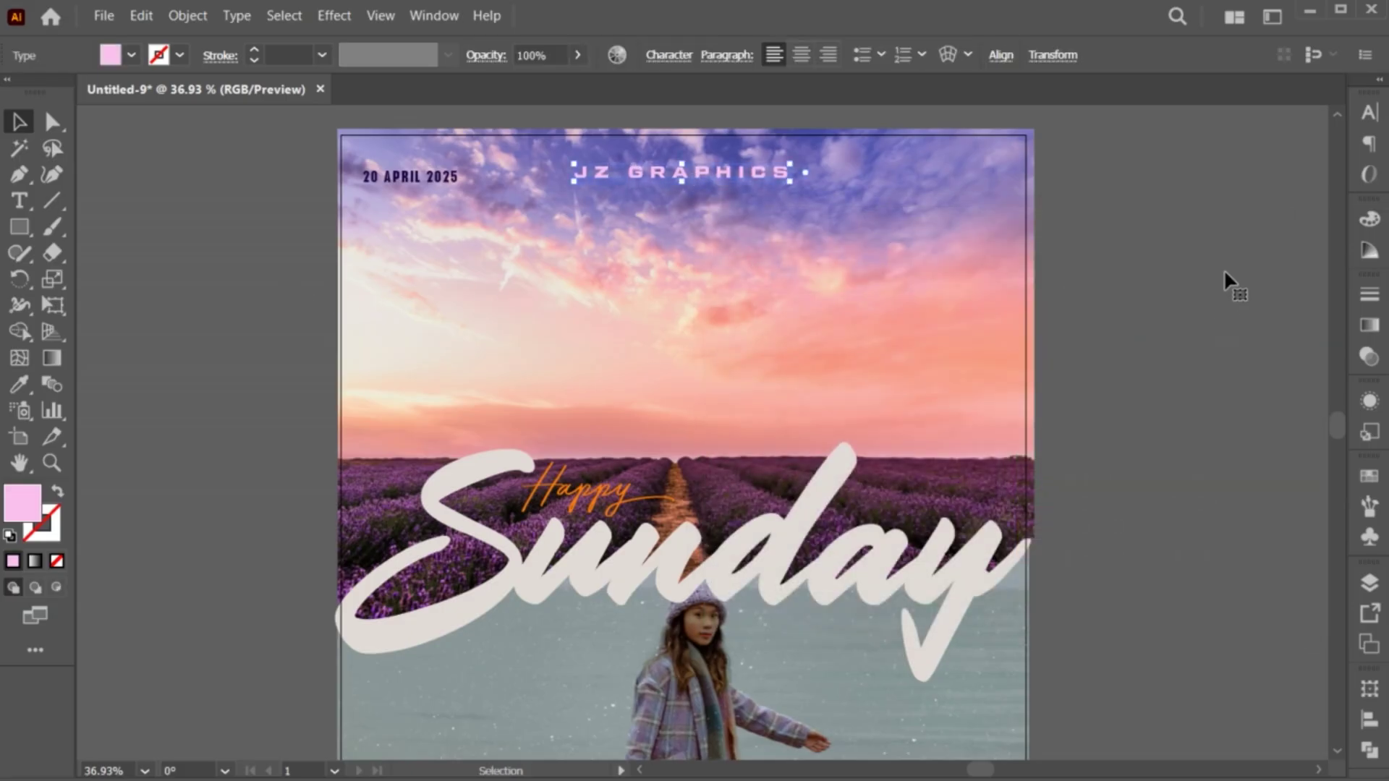
# Step: Give the QR code the date's dark purple with the Eyedropper
pyautogui.click(260, 128)
pyautogui.moveTo(775, 211); pyautogui.dragTo(804, 402)
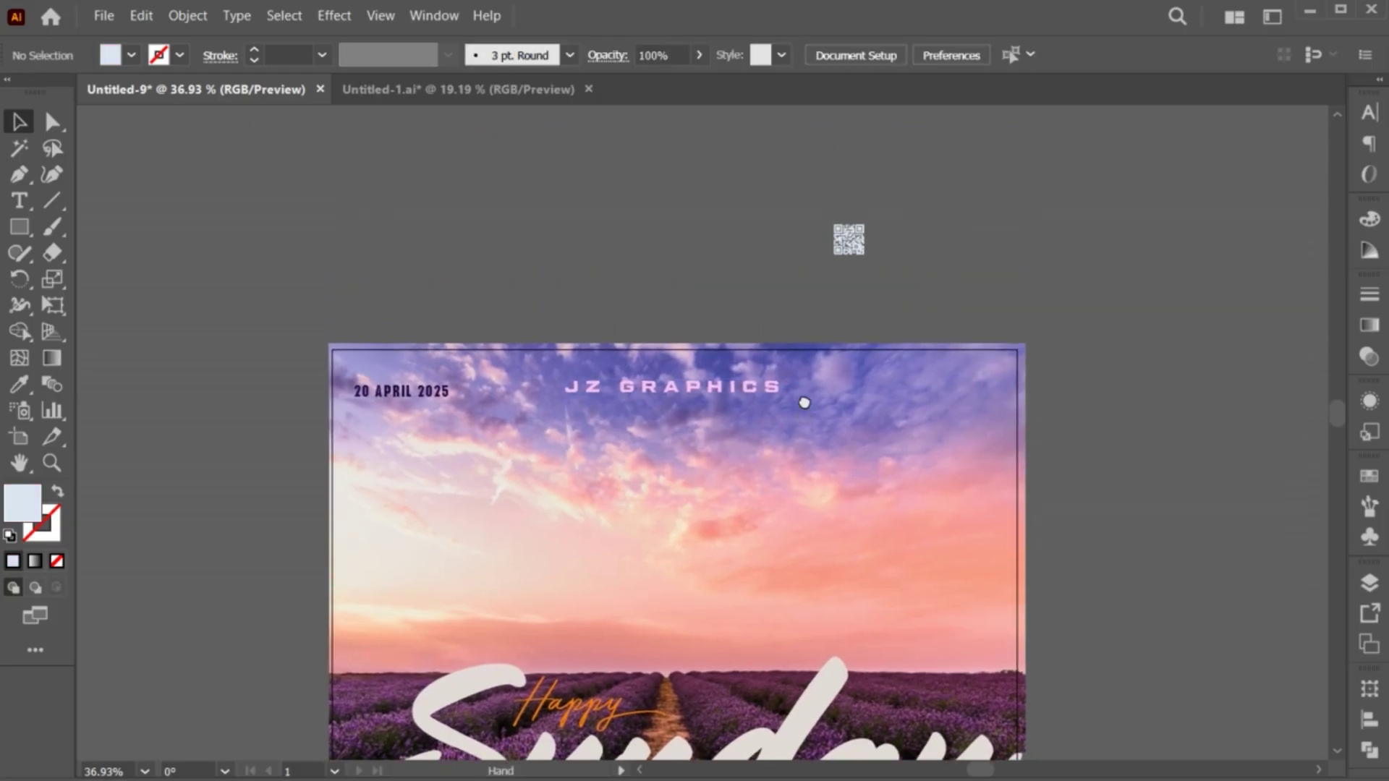
pyautogui.click(949, 381)
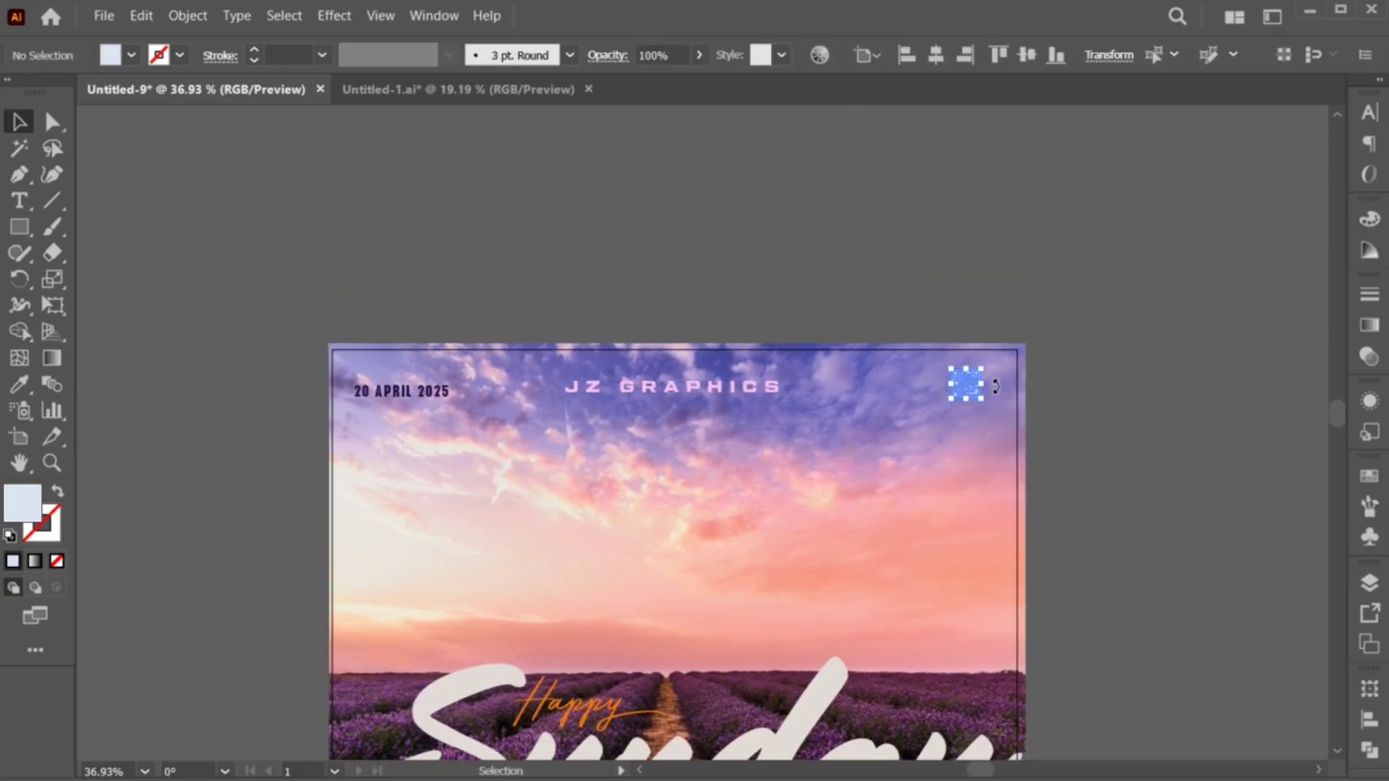
pyautogui.moveTo(781, 506); pyautogui.dragTo(777, 357)
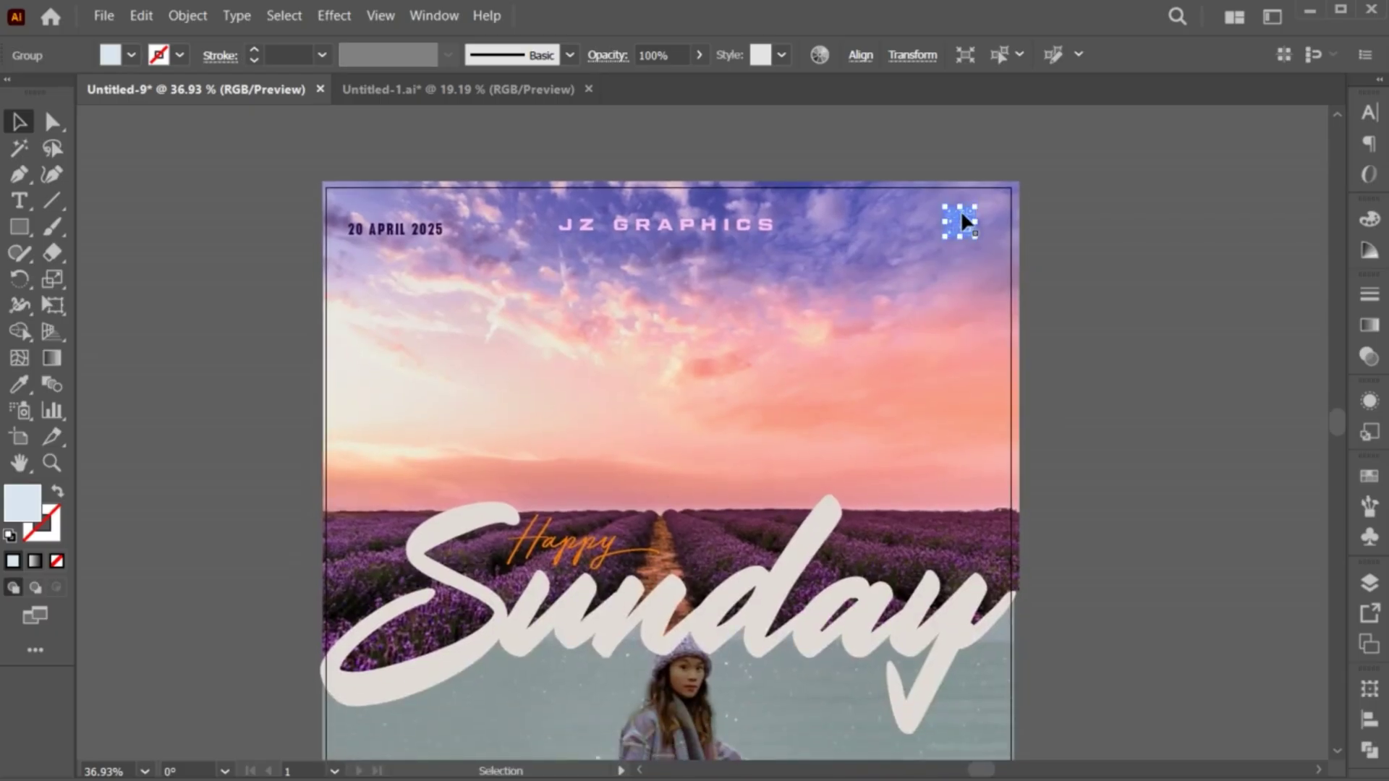
pyautogui.press('i')
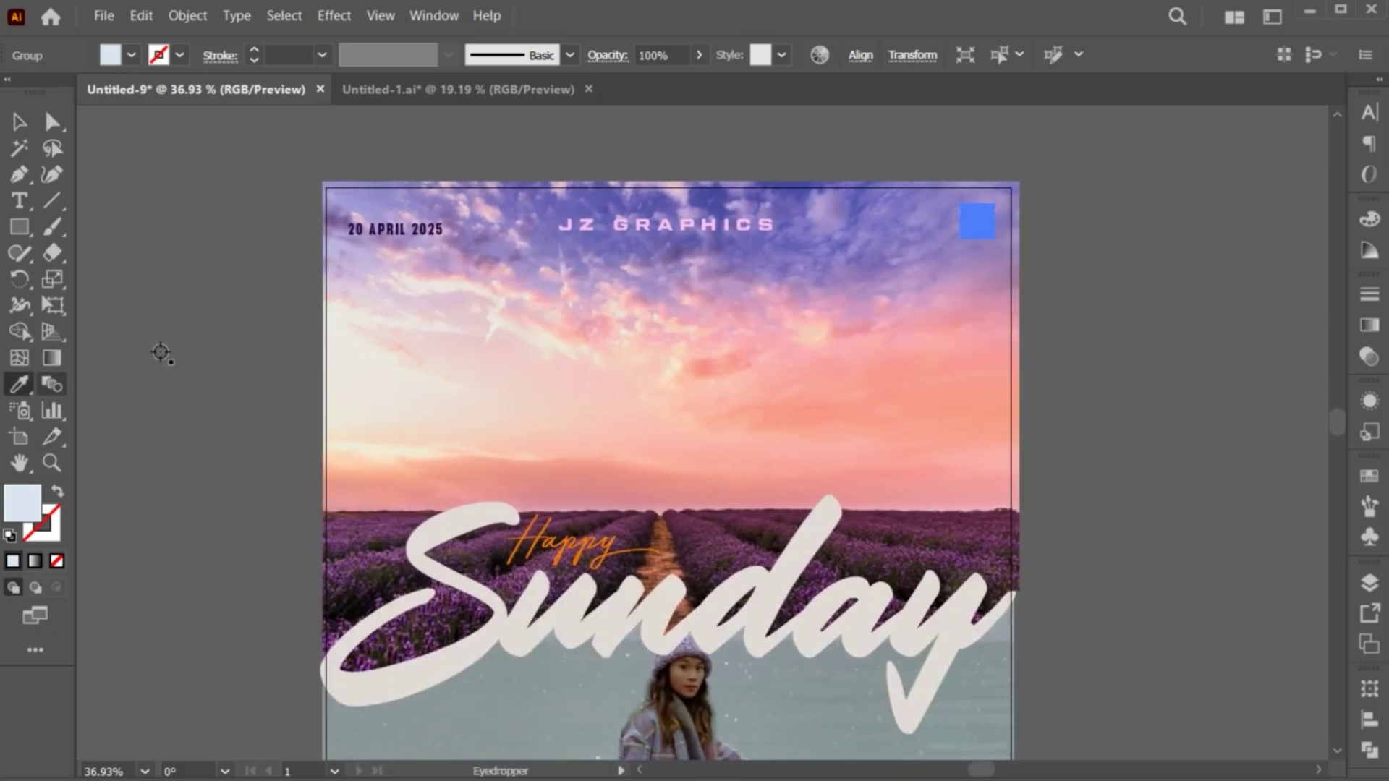
pyautogui.click(417, 225)
pyautogui.press('v')
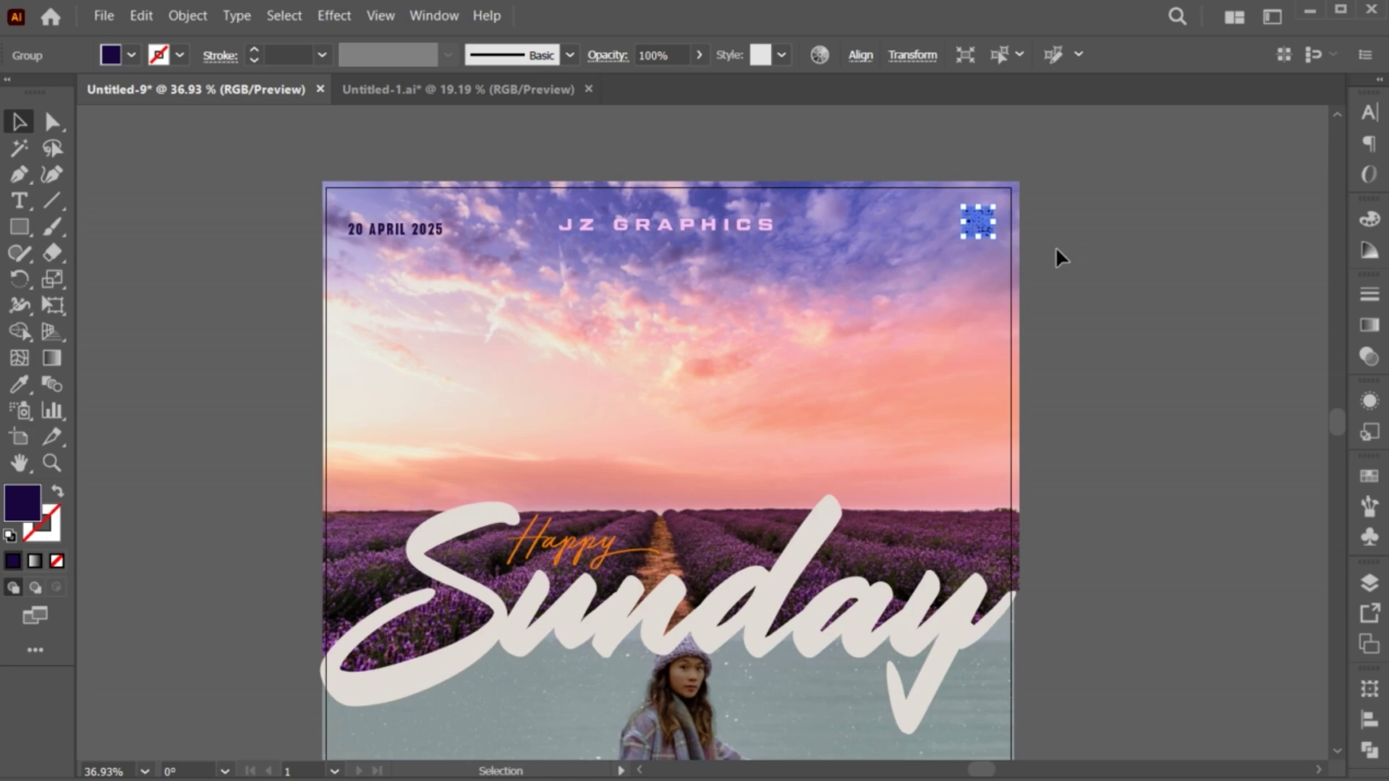
pyautogui.click(1056, 246)
# Step: Vertically centre-align the QR code, JZ GRAPHICS and the date on one line
pyautogui.click(976, 227)
pyautogui.keyDown('shift'); pyautogui.click(706, 232); pyautogui.keyUp('shift')
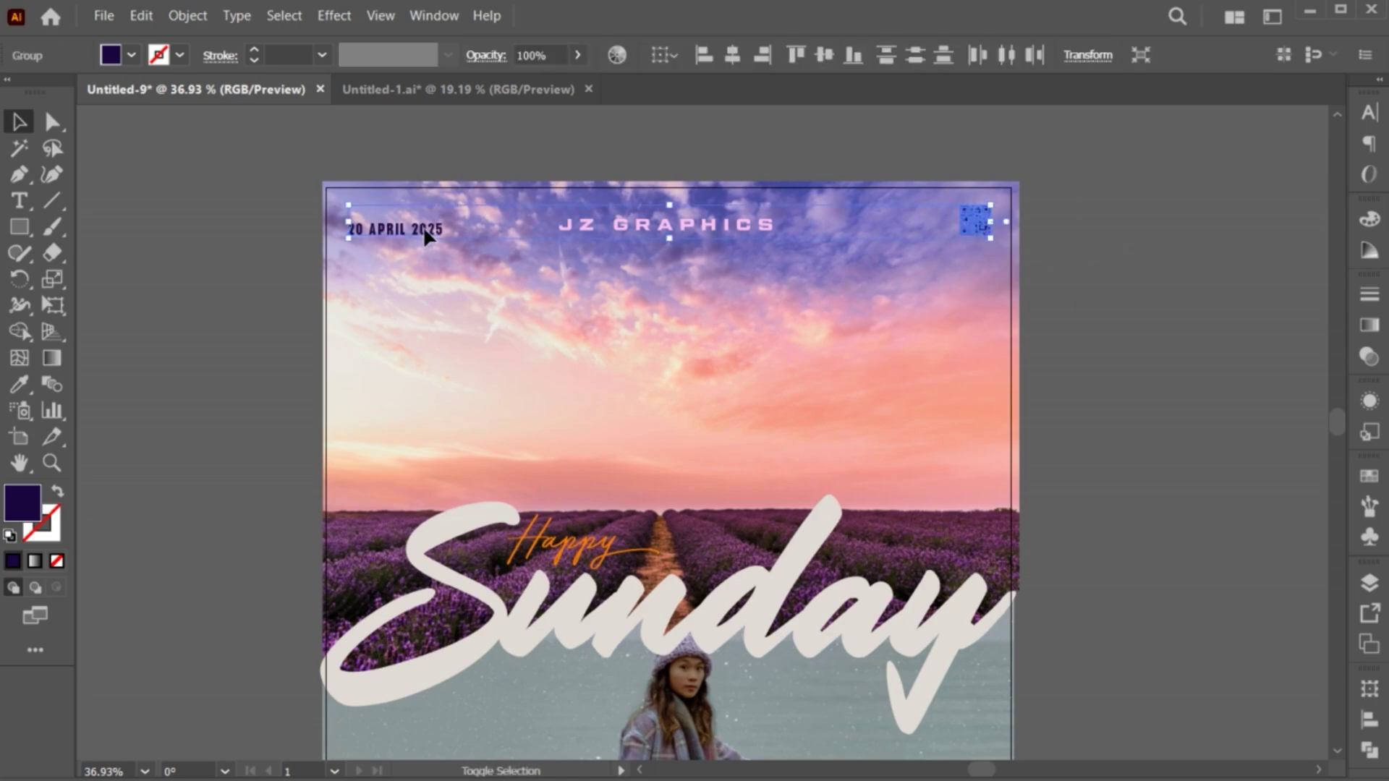
pyautogui.keyDown('shift'); pyautogui.click(428, 232); pyautogui.keyUp('shift')
pyautogui.click(828, 56)
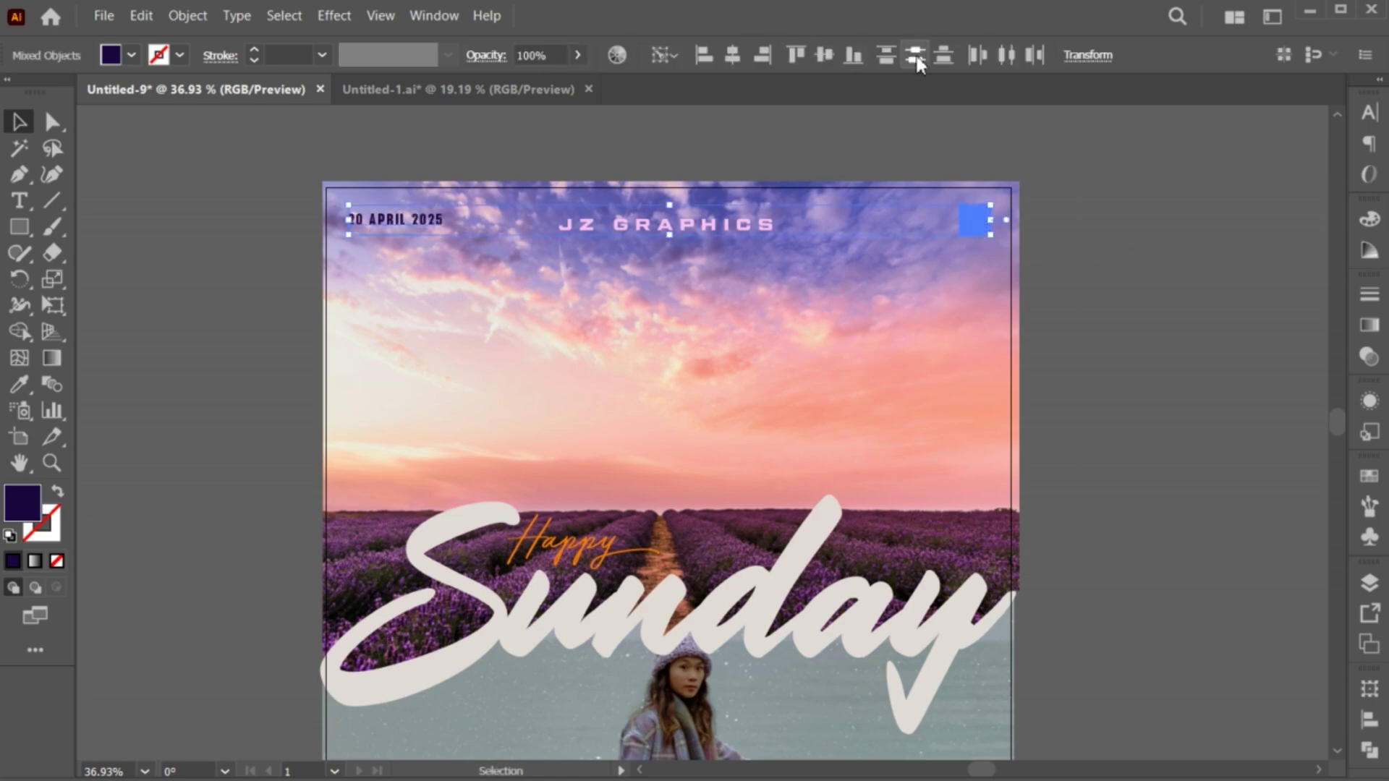
pyautogui.click(1056, 266)
pyautogui.click(978, 230)
pyautogui.keyDown('shift'); pyautogui.click(434, 224); pyautogui.keyUp('shift')
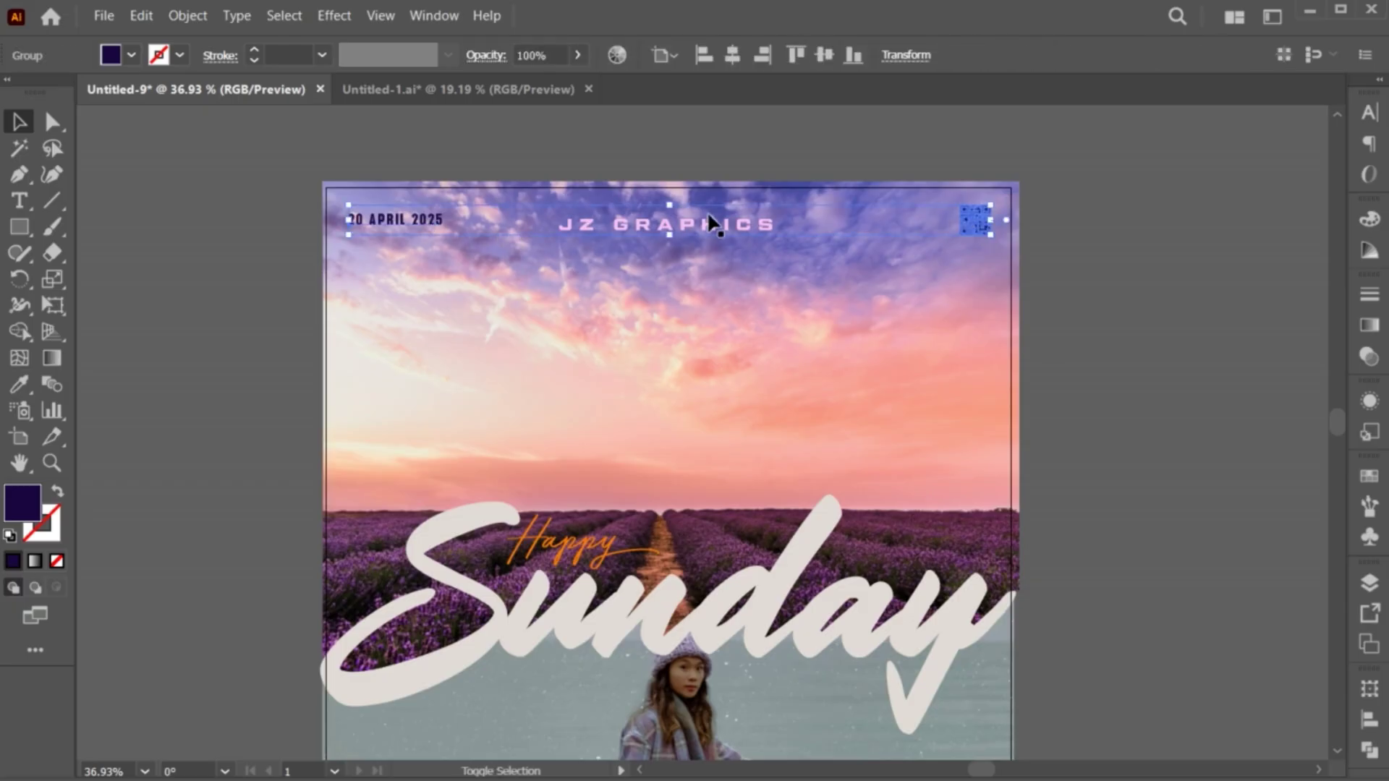
pyautogui.keyDown('shift'); pyautogui.click(696, 220); pyautogui.keyUp('shift')
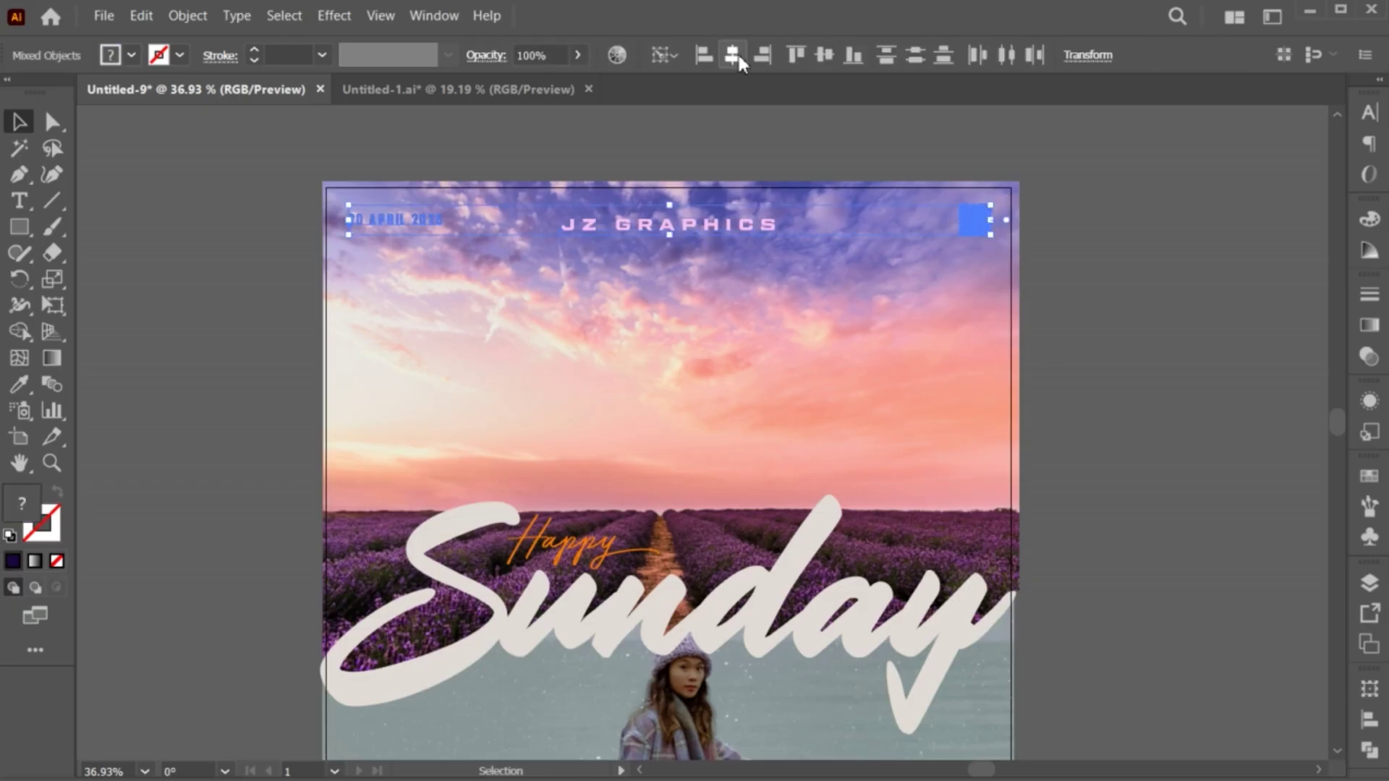
pyautogui.click(823, 56)
# Step: Cancel the Color Picker unchanged and fit the whole poster in the window
pyautogui.click(1056, 312)
pyautogui.click(640, 217)
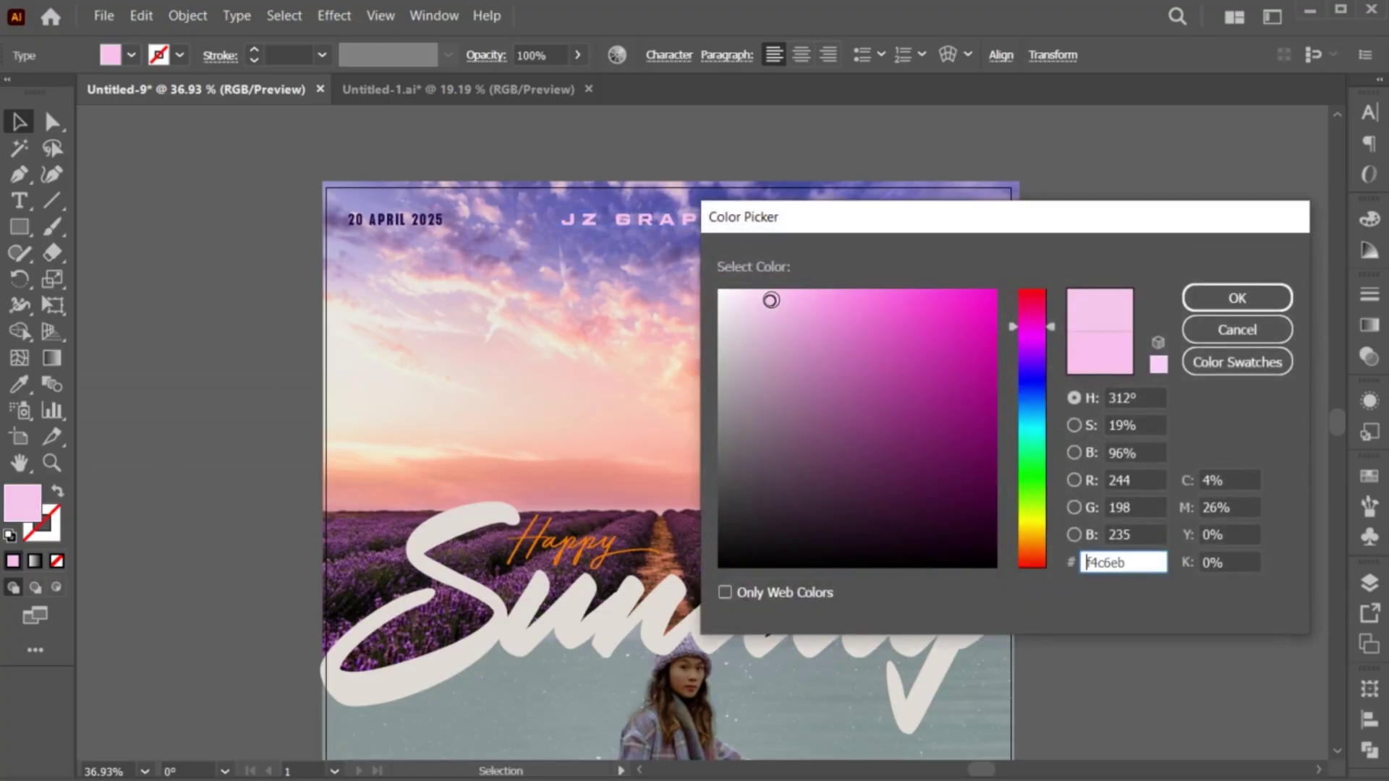
pyautogui.click(1236, 329)
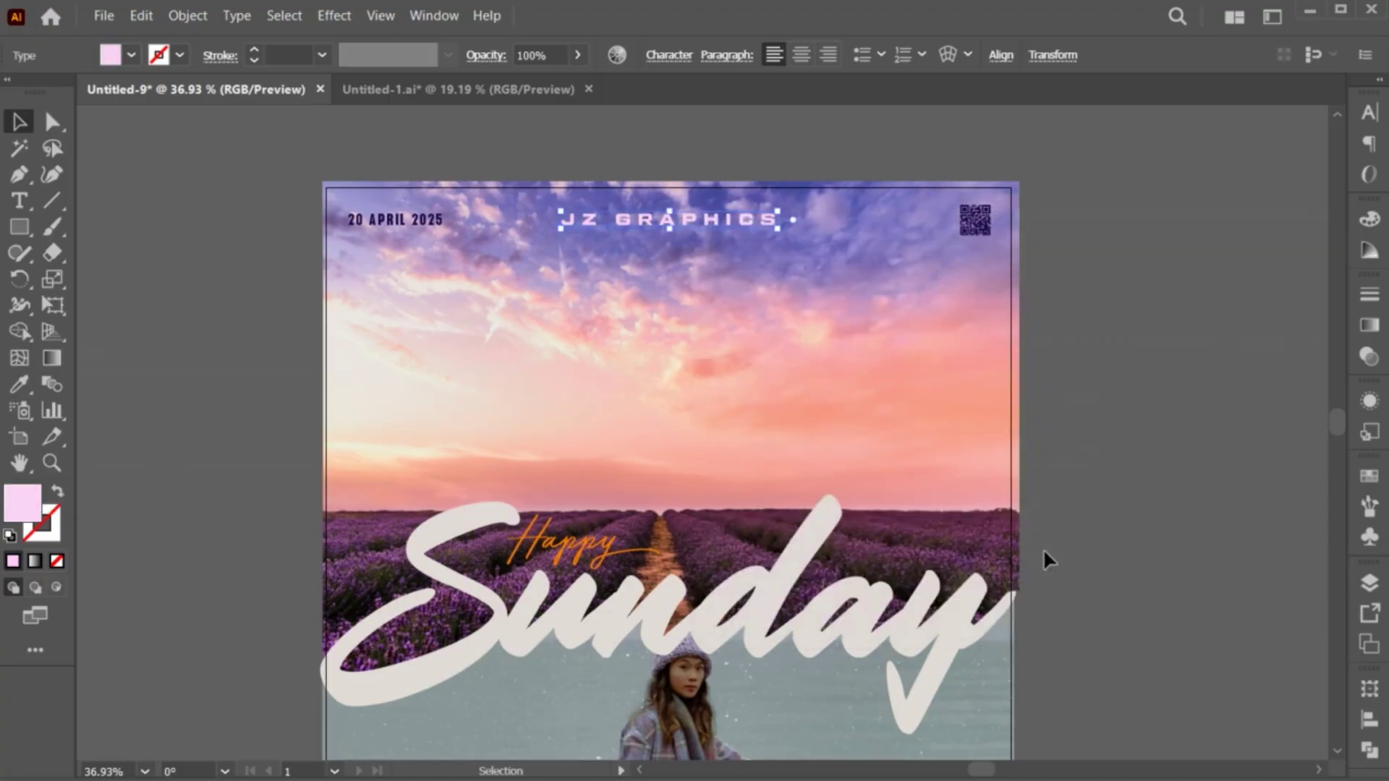
pyautogui.click(1052, 578)
pyautogui.hotkey('ctrl', '0')
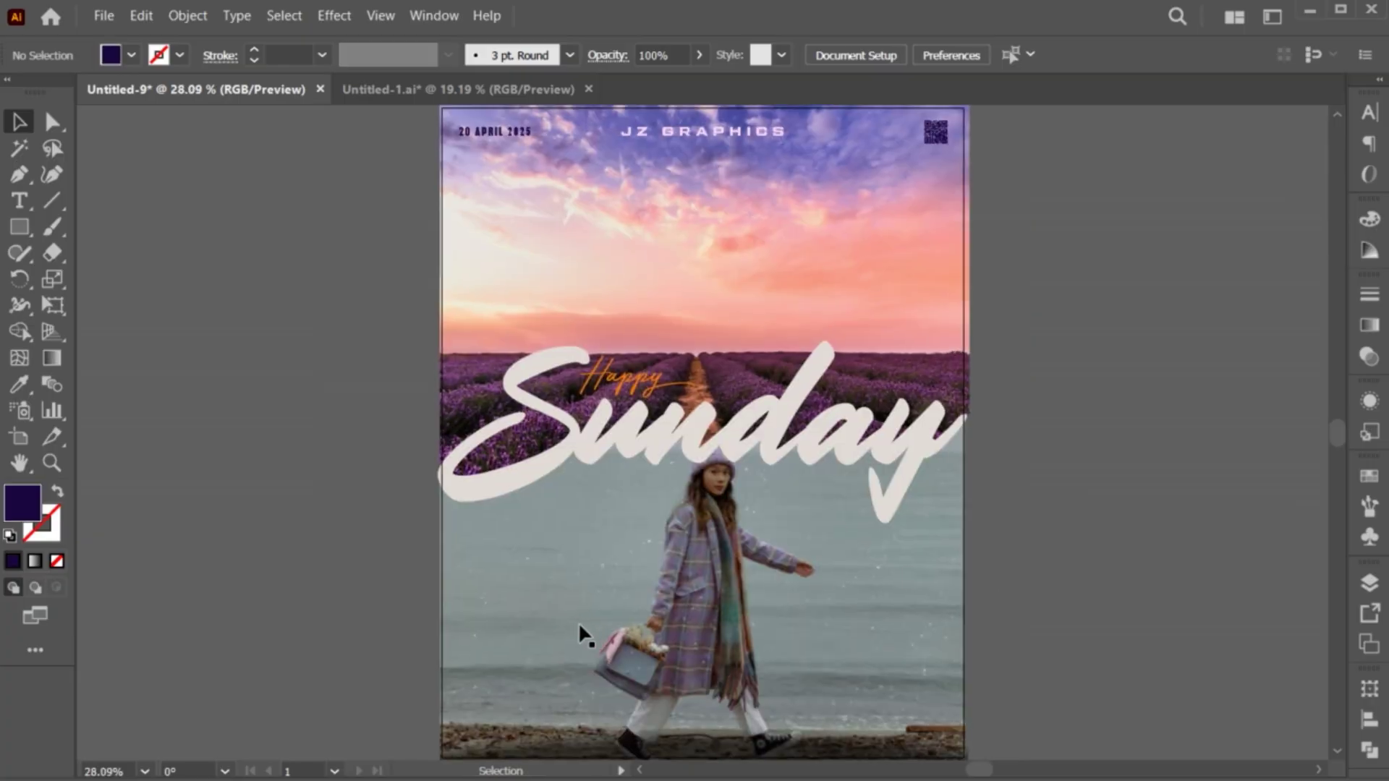
pyautogui.scroll(-1, 578, 622)
pyautogui.scroll(1, 582, 578)
pyautogui.scroll(1, 582, 564)
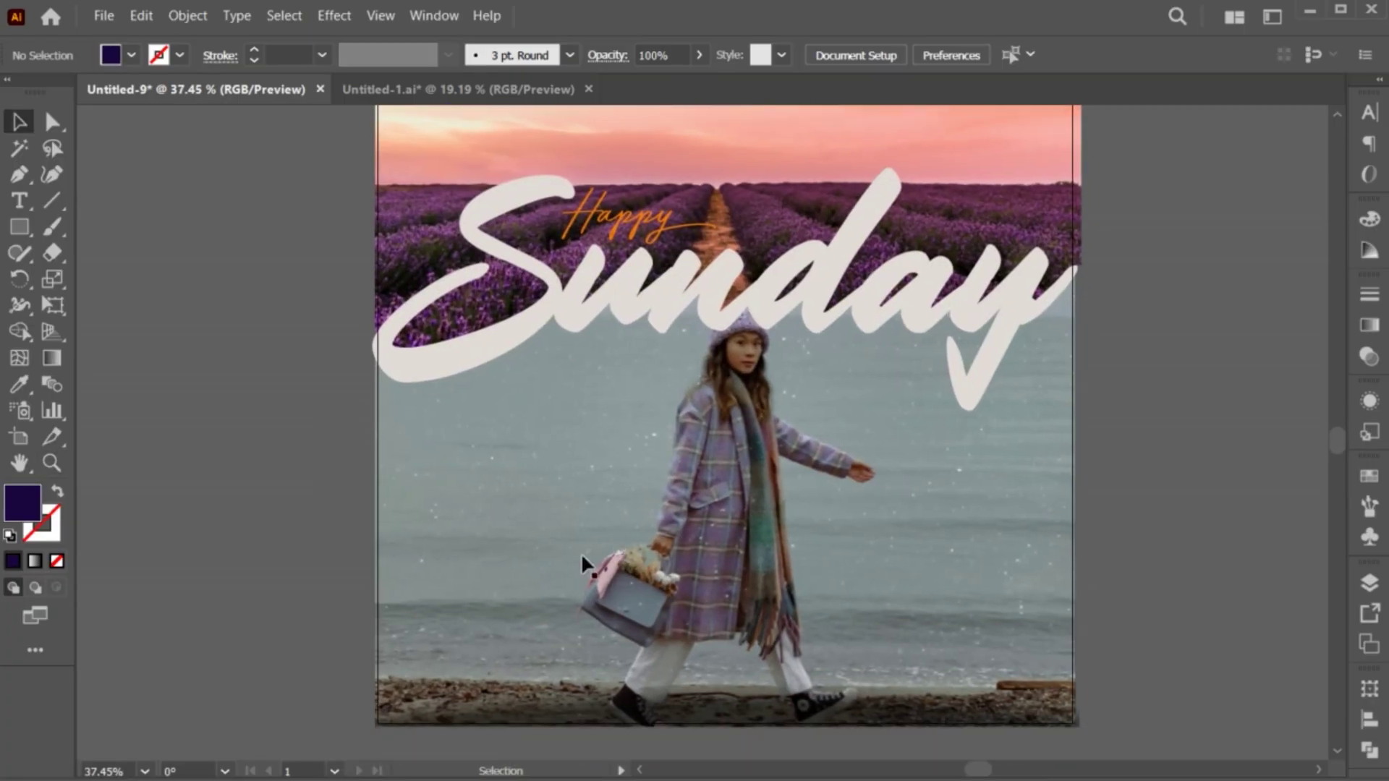
# Step: Draw a text area below Sunday and paste the quote “Sundays are like gold dust…”
pyautogui.click(19, 200)
pyautogui.moveTo(396, 413); pyautogui.dragTo(608, 542)
pyautogui.write('"Sundays are like gold dust—embrace them, cherish them and make the most of every moment."')
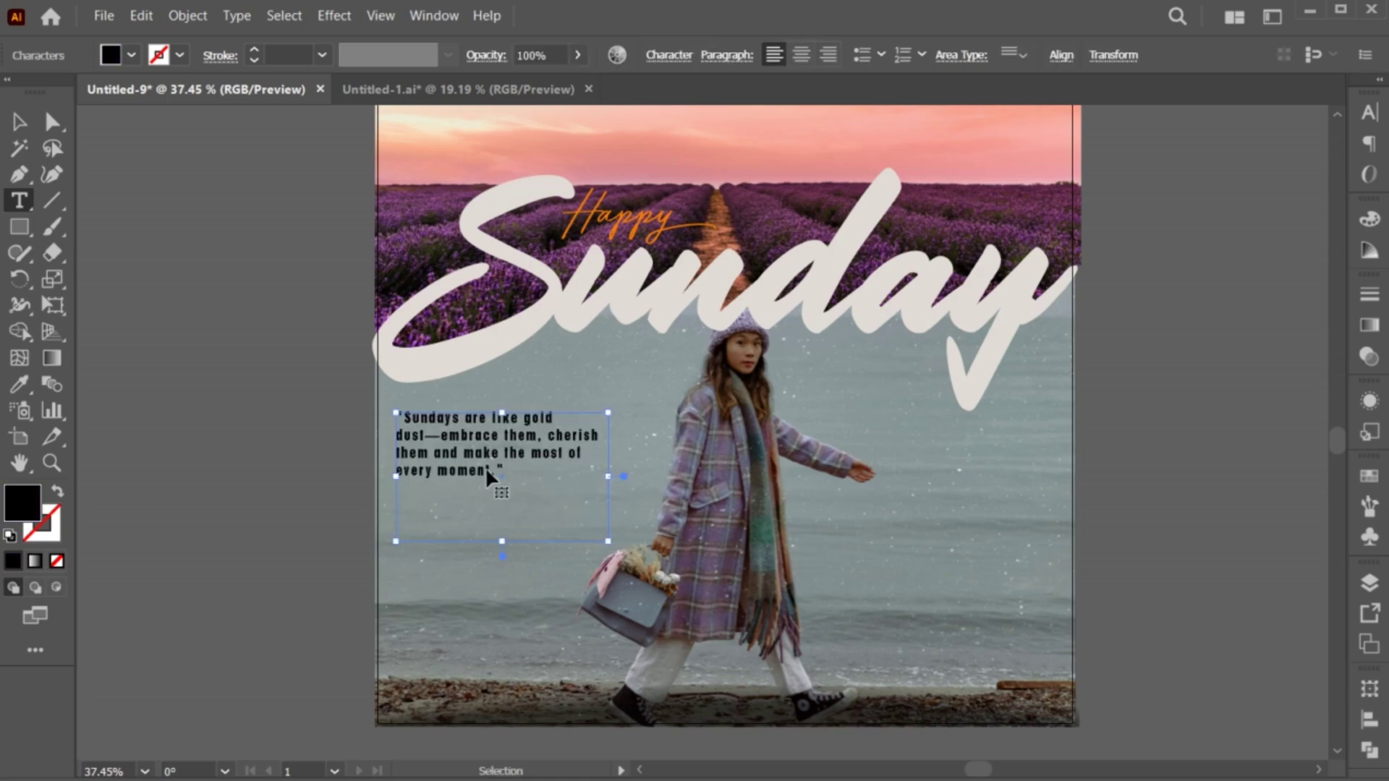
pyautogui.hotkey('ctrl', 'a')
# Step: Set the quote in Poppins Regular and widen its frame so it reflows into four lines
pyautogui.click(1366, 114)
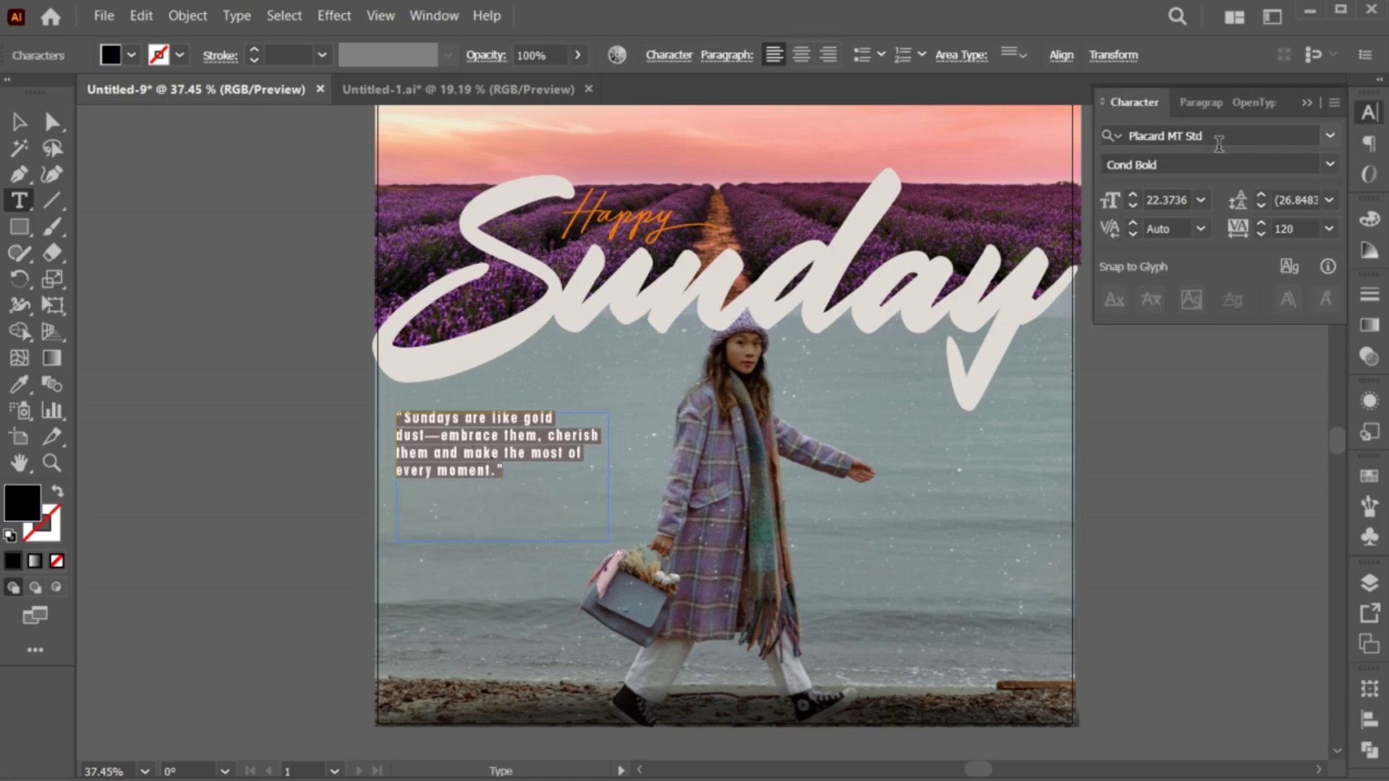
pyautogui.click(1220, 136)
pyautogui.write('poppins')
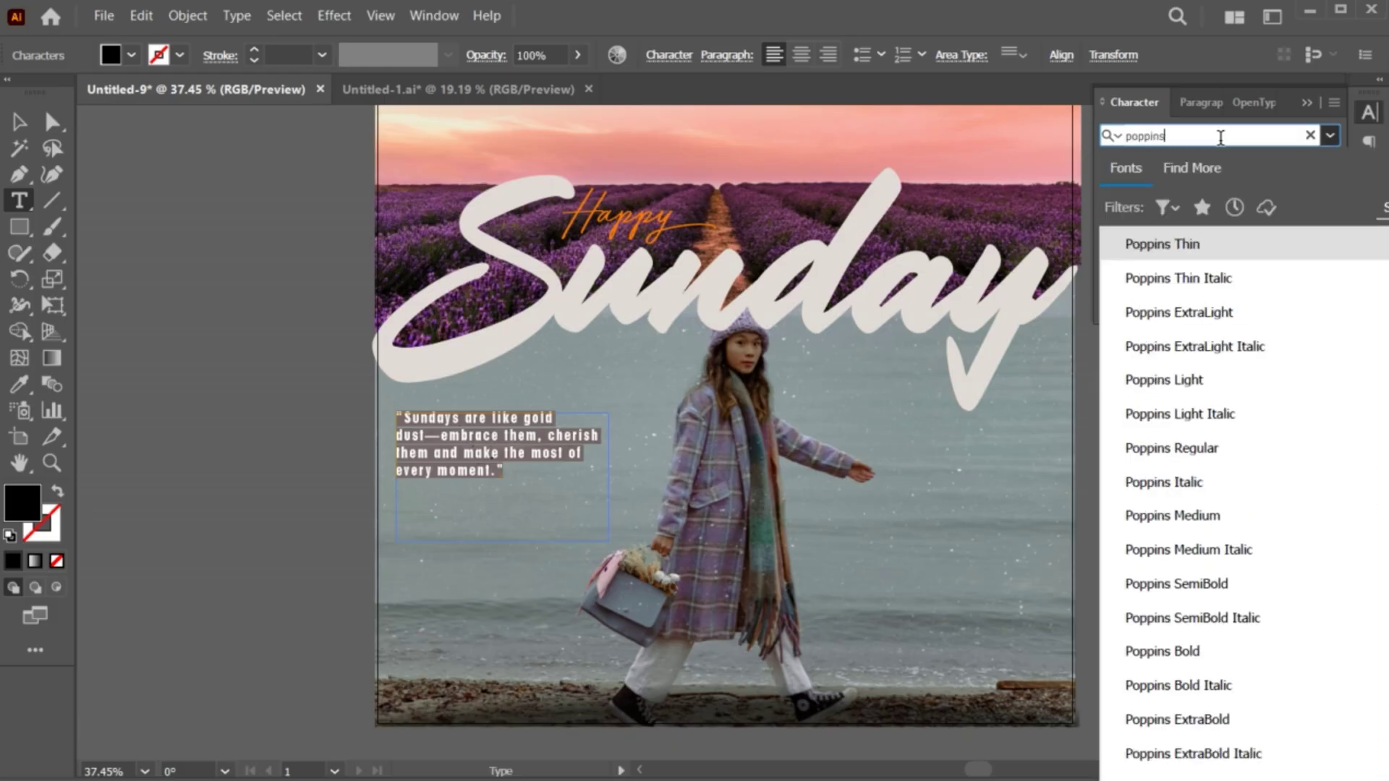
pyautogui.click(1221, 452)
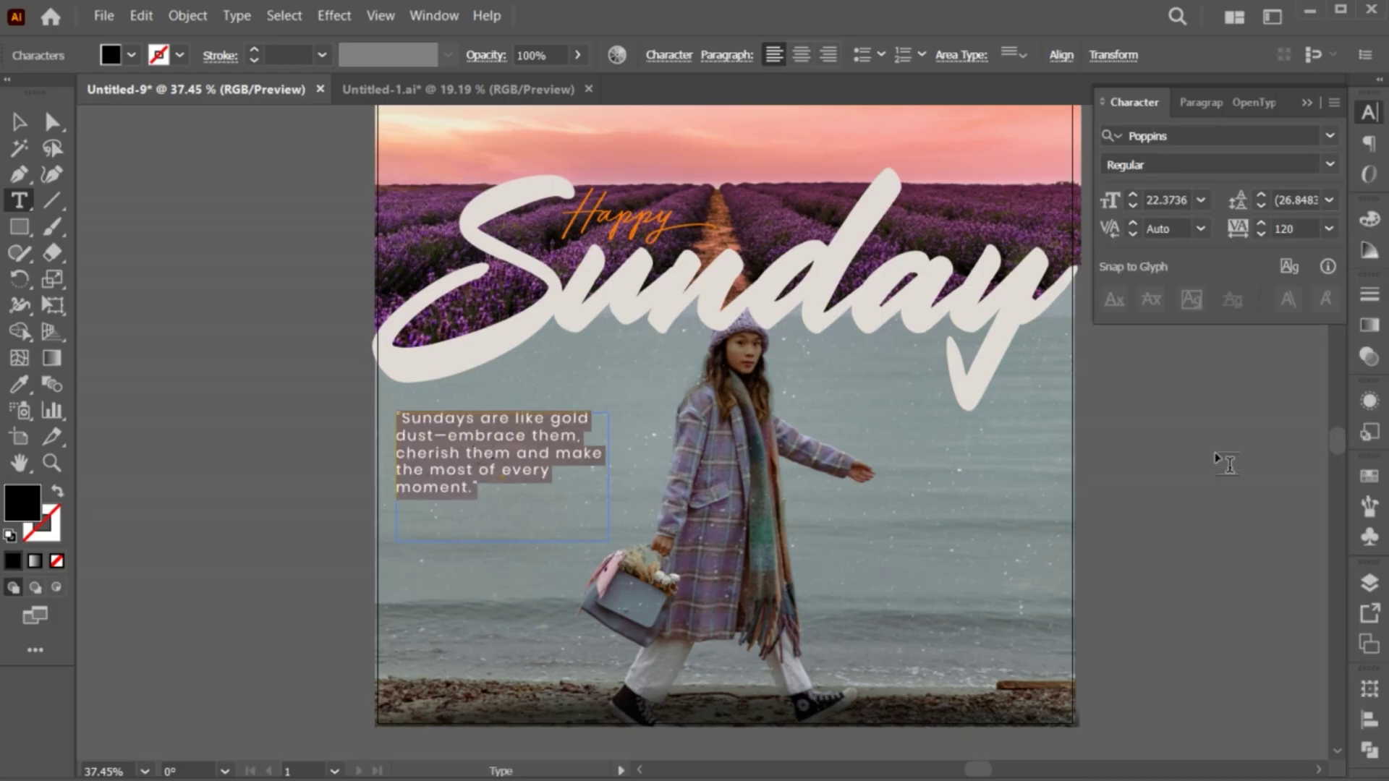
pyautogui.press('Escape')
pyautogui.moveTo(608, 541); pyautogui.dragTo(604, 539)
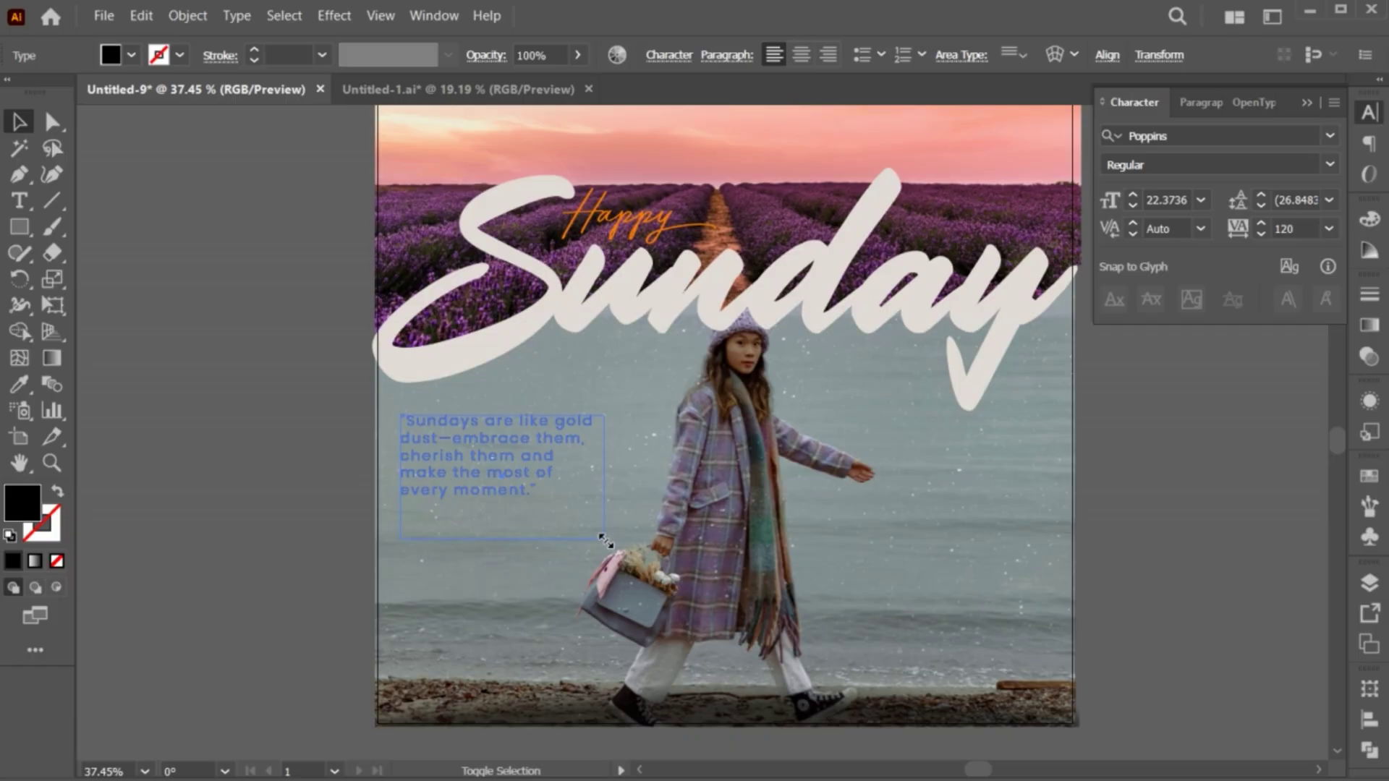
pyautogui.moveTo(606, 475); pyautogui.dragTo(659, 476)
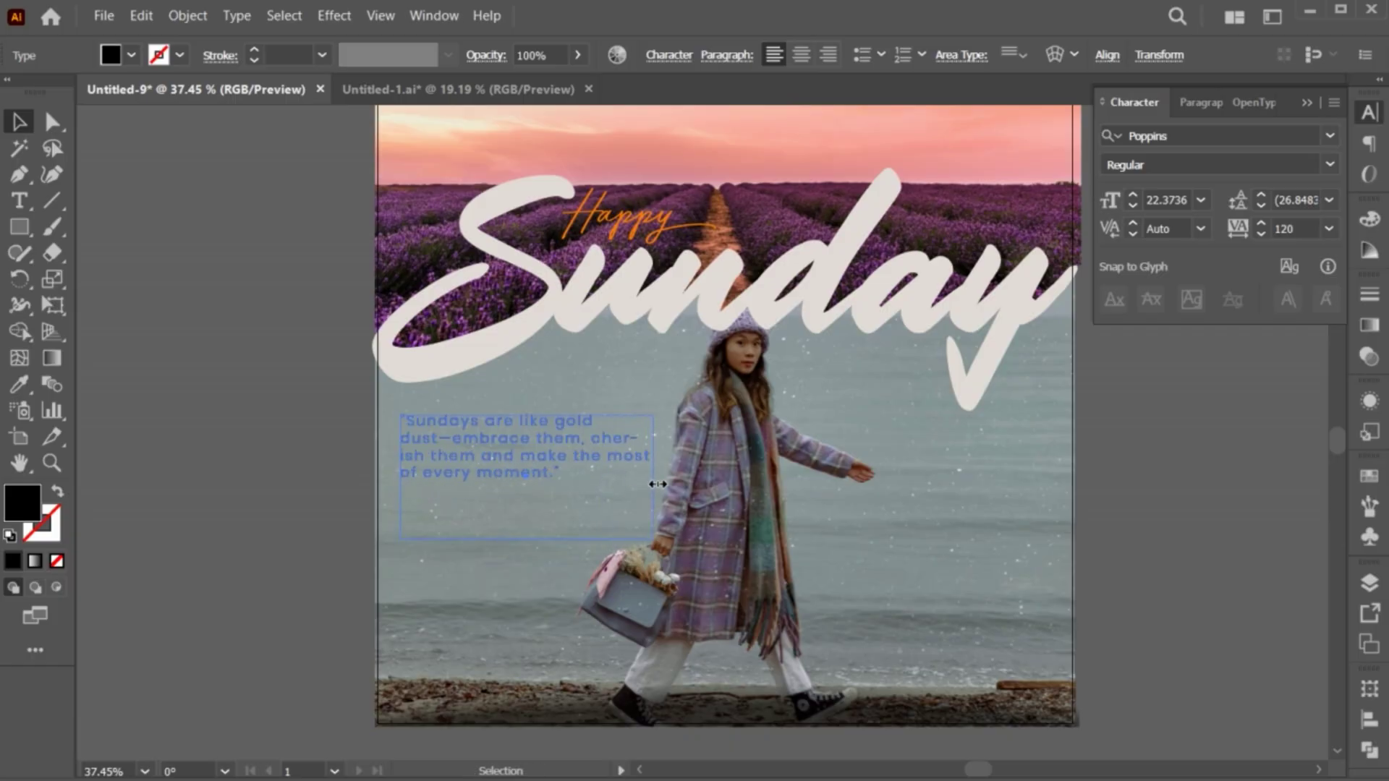
# Step: Give the quote a light grey #d6d0d5 fill
pyautogui.click(341, 483)
pyautogui.doubleClick(22, 502)
pyautogui.click(727, 329)
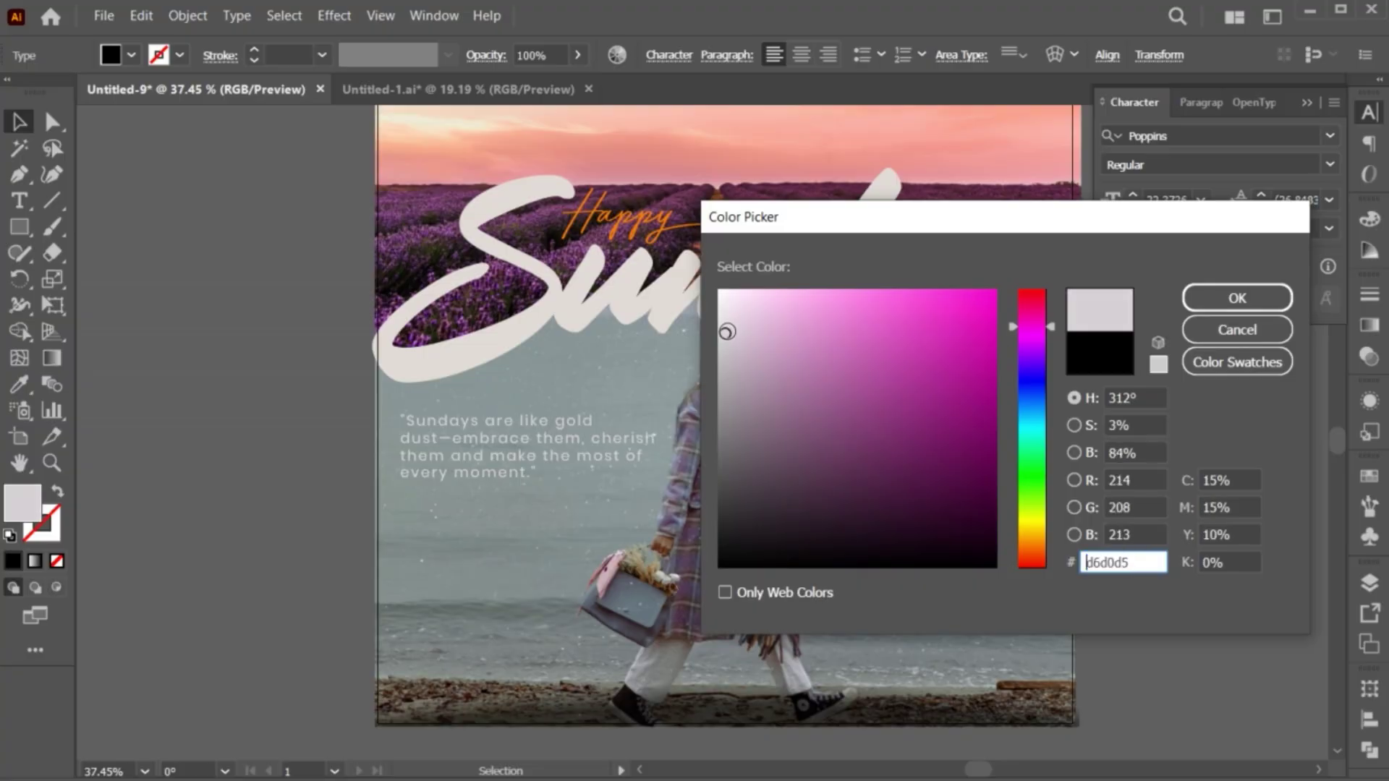
pyautogui.click(1238, 297)
pyautogui.click(1306, 103)
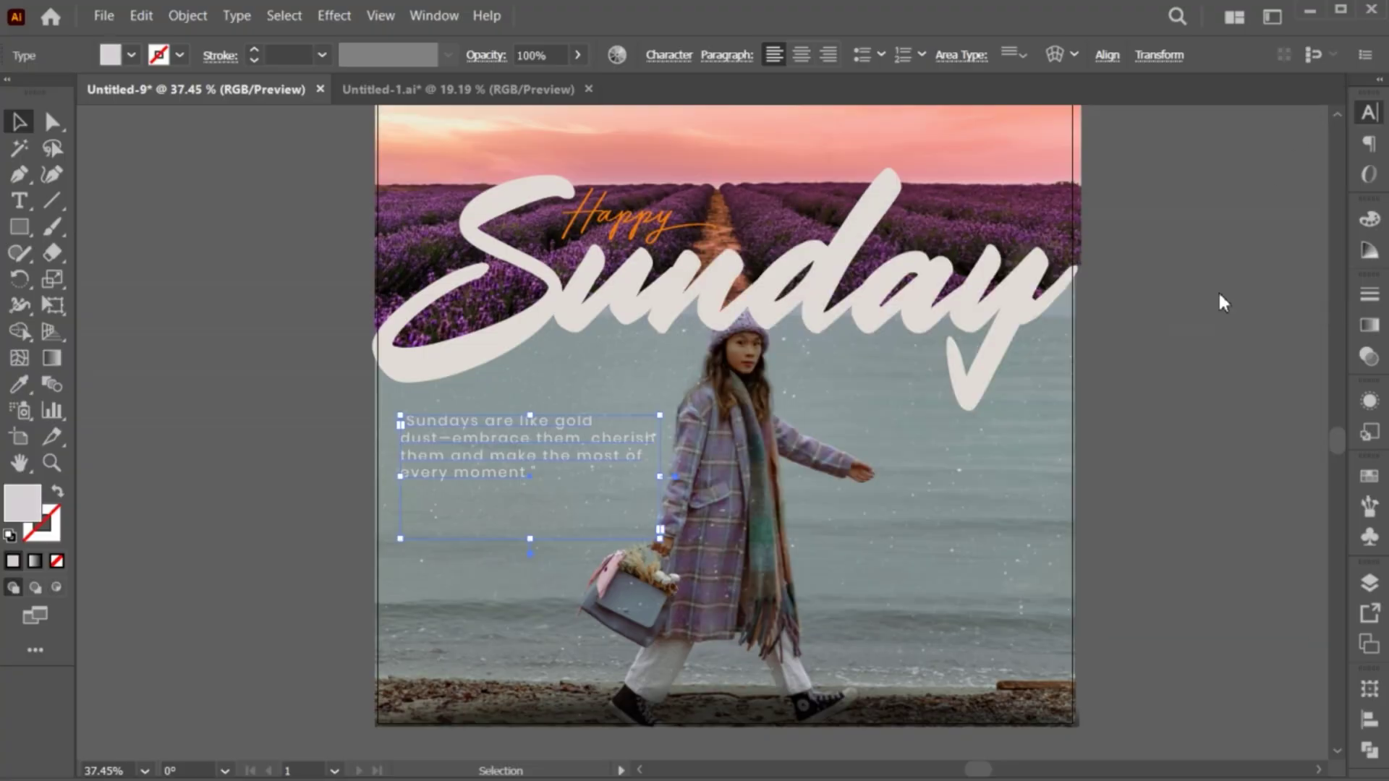
pyautogui.click(1099, 536)
pyautogui.hotkey('ctrl', '0')
# Step: Reduce the quote's font size to 17 pt
pyautogui.doubleClick(510, 558)
pyautogui.hotkey('ctrl', 'a')
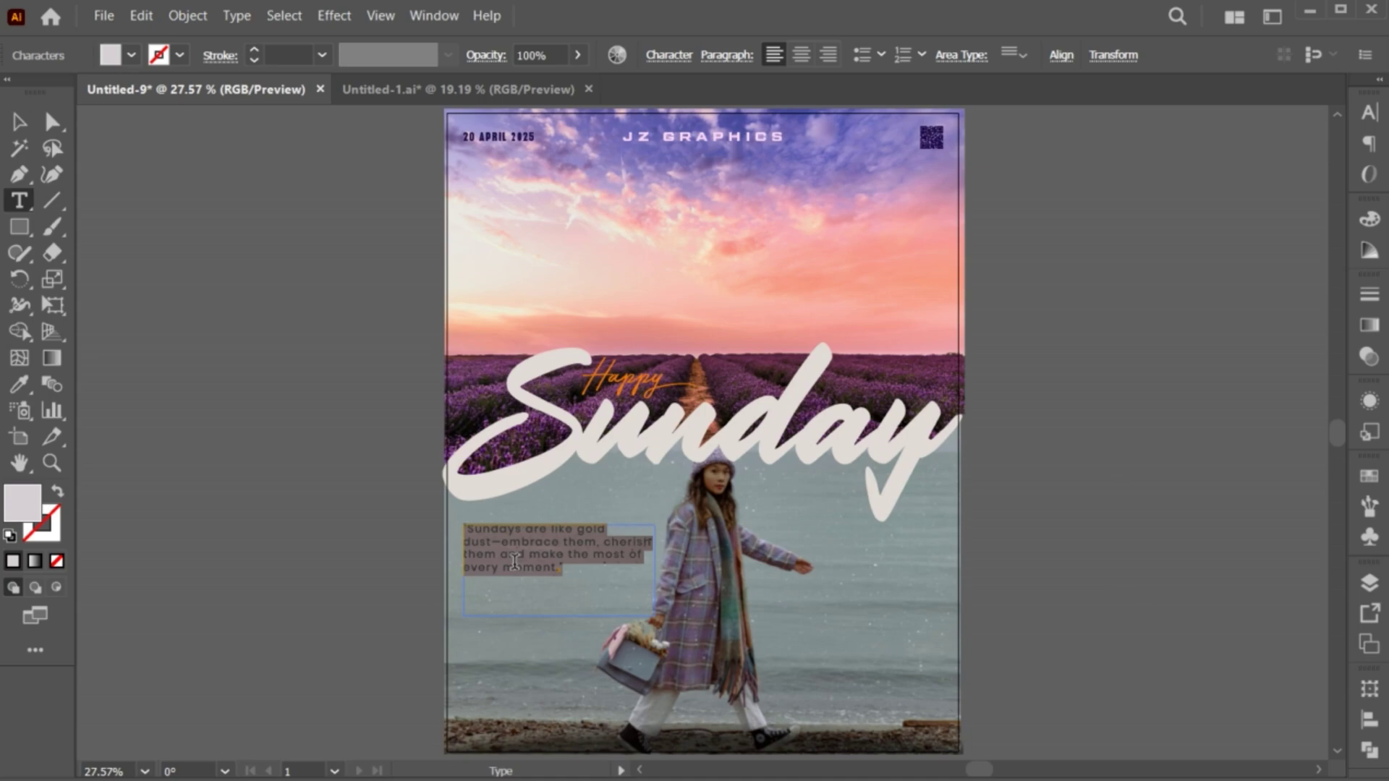
pyautogui.click(1369, 115)
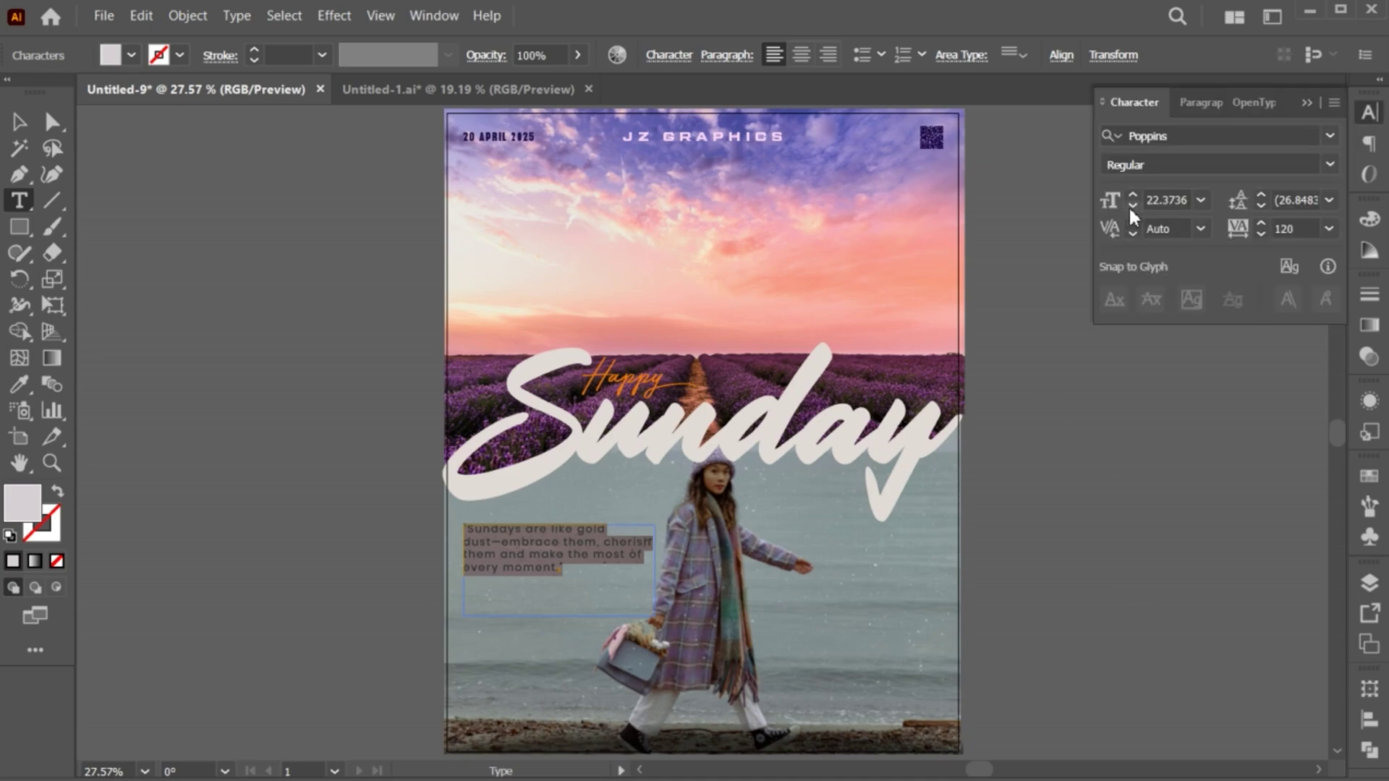
pyautogui.click(1131, 210)
pyautogui.press('Escape')
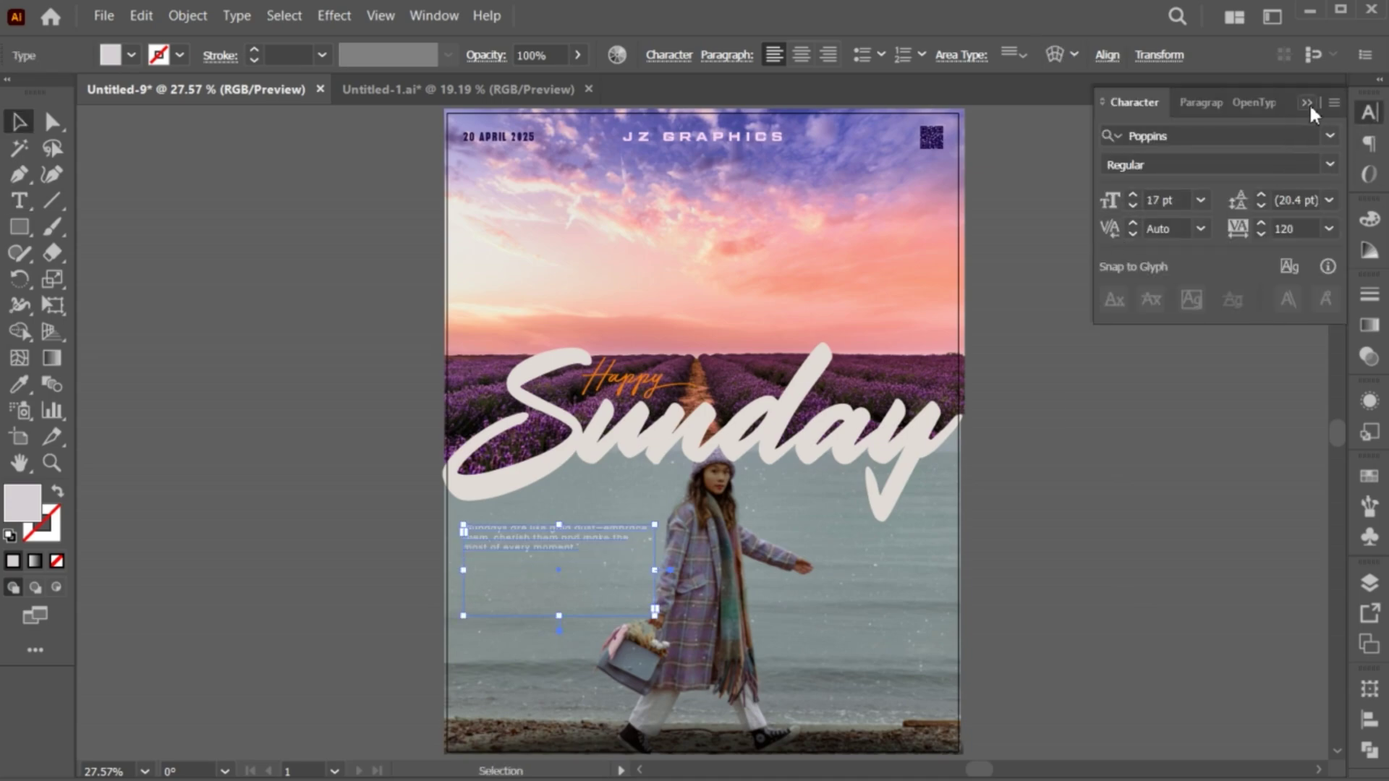
pyautogui.click(1307, 103)
# Step: Add a Drop Shadow to the Sunday lettering group with 10 px X/Y offset and 11 px blur
pyautogui.click(1000, 617)
pyautogui.click(663, 441)
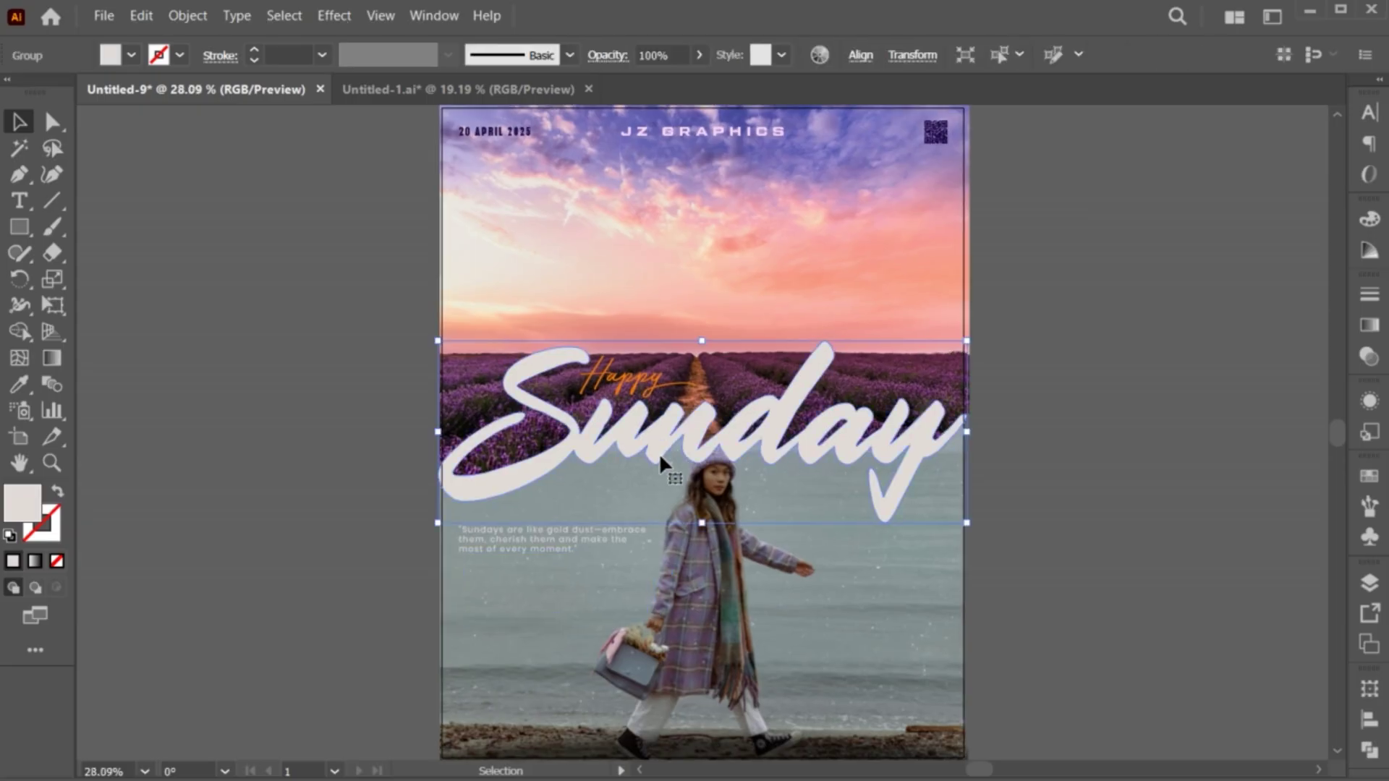
pyautogui.click(334, 16)
pyautogui.moveTo(361, 297)
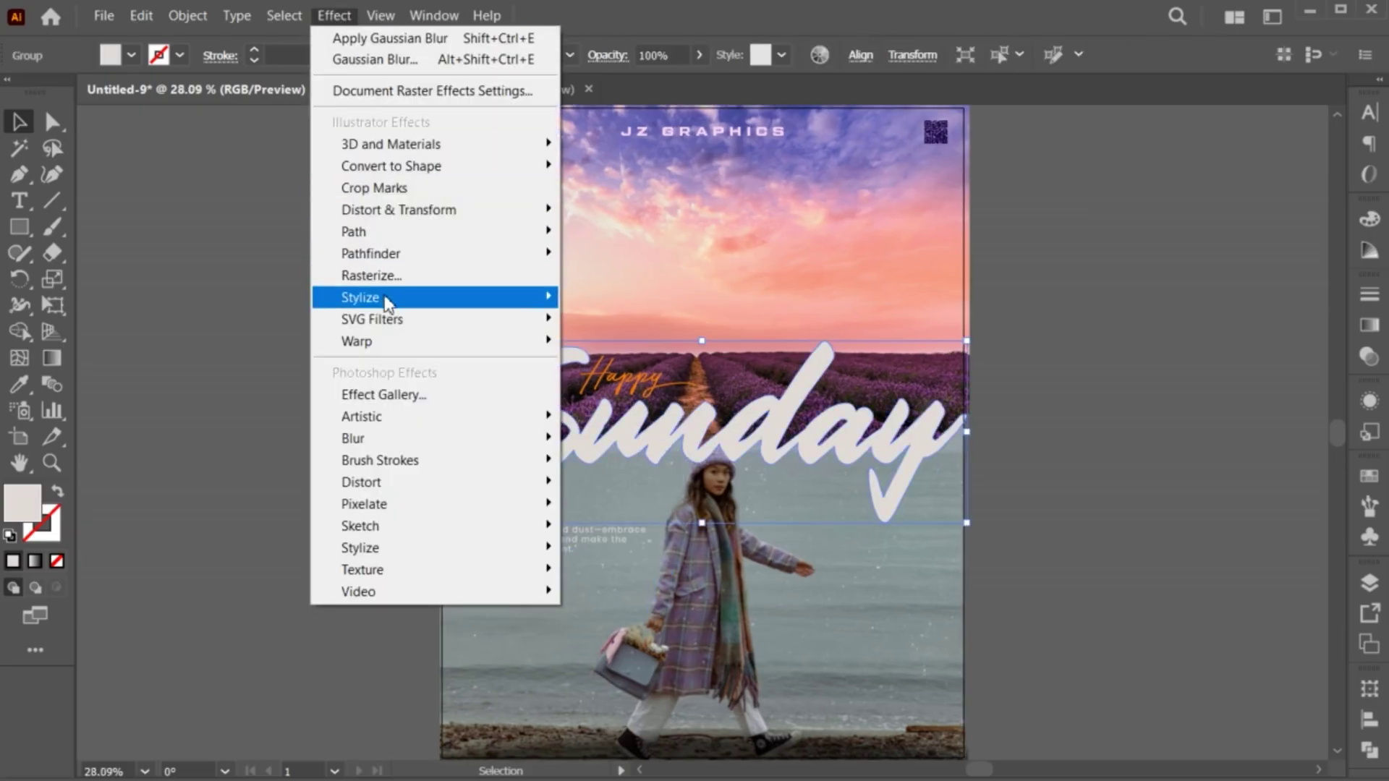
pyautogui.click(622, 296)
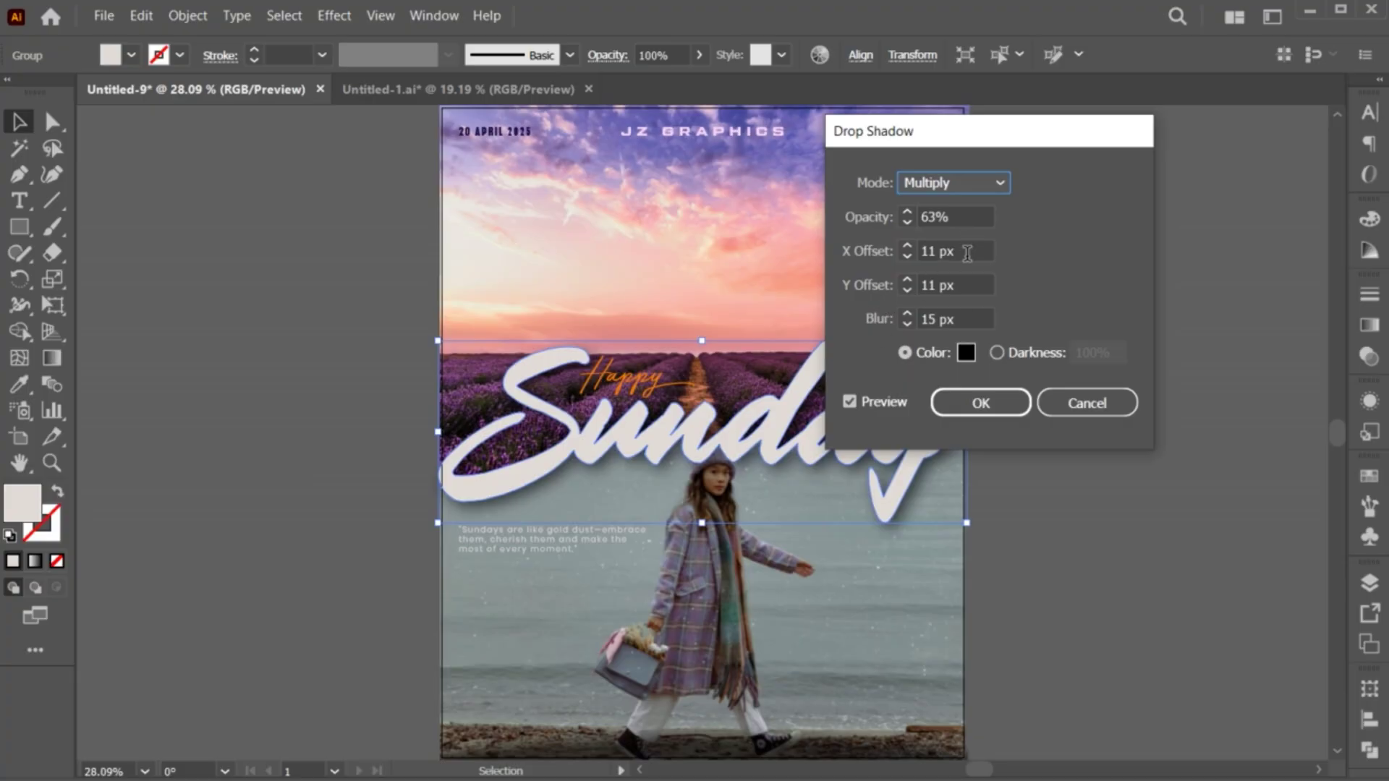
pyautogui.click(967, 251)
pyautogui.press('Down')
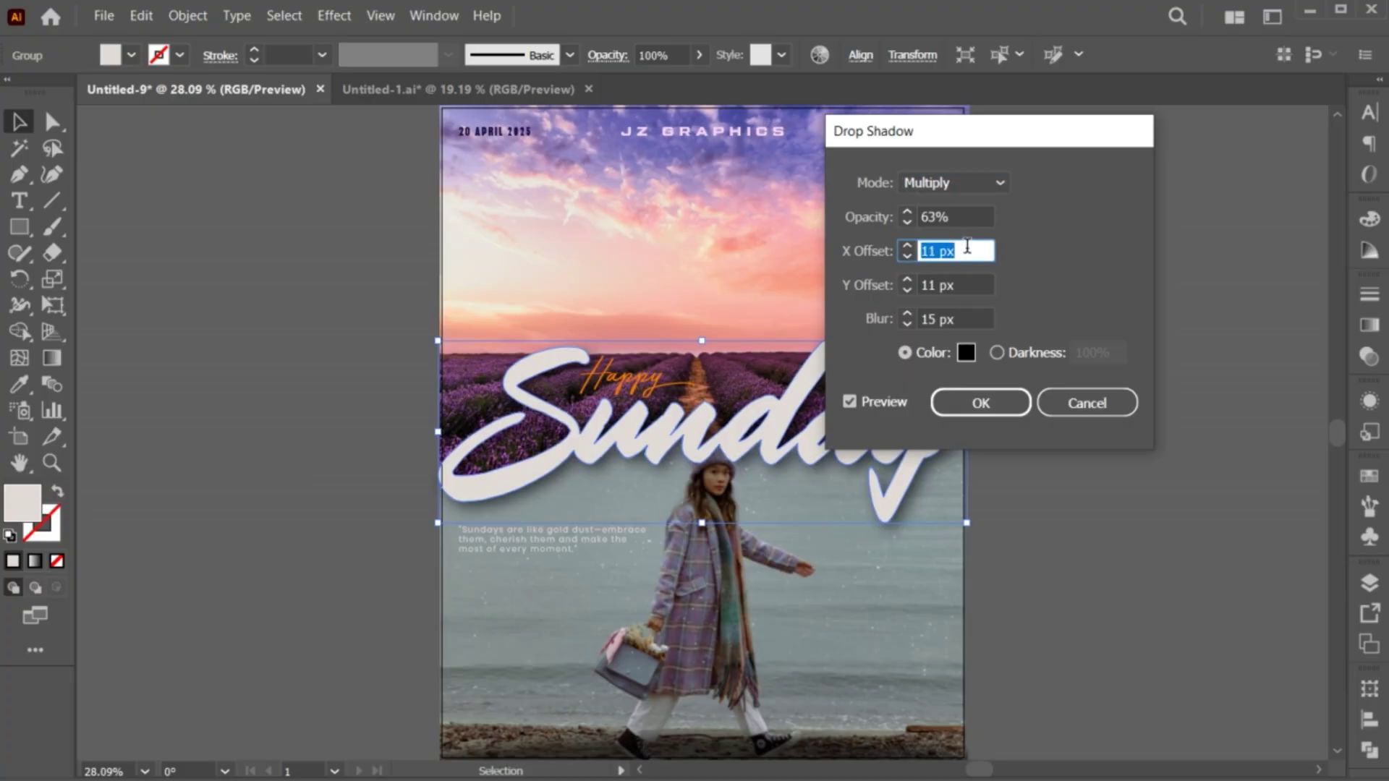
pyautogui.click(967, 282)
pyautogui.press('Down')
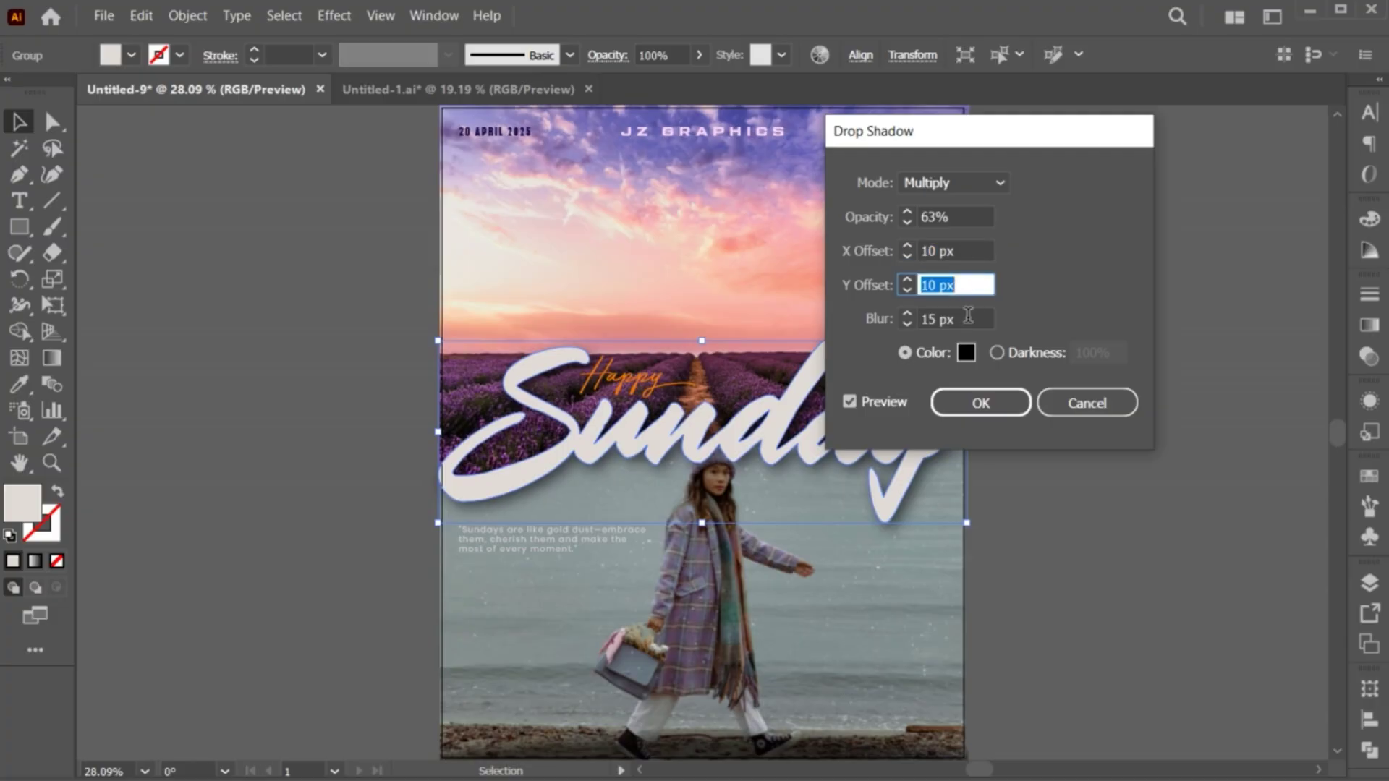
pyautogui.click(967, 315)
pyautogui.press('Down')
pyautogui.press('Down')
pyautogui.press('Down')
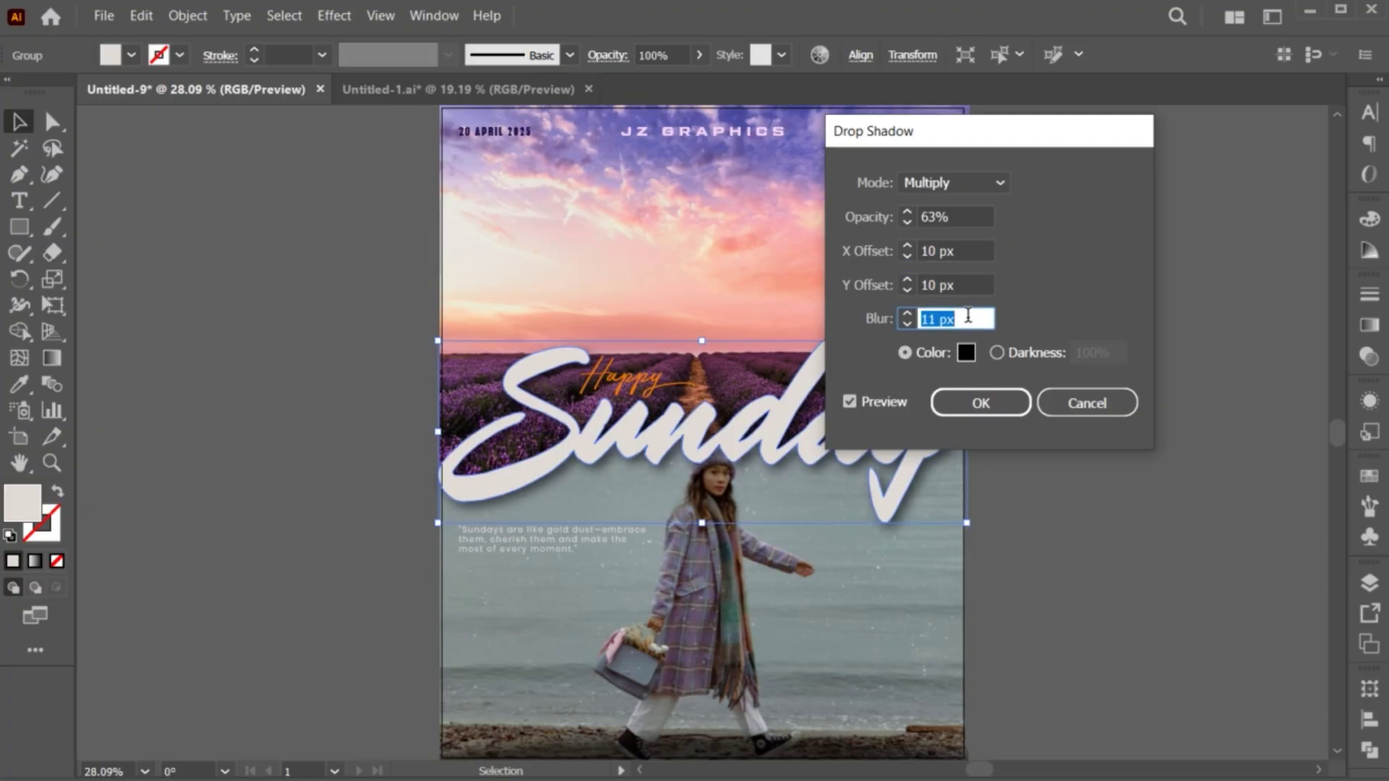
pyautogui.click(980, 403)
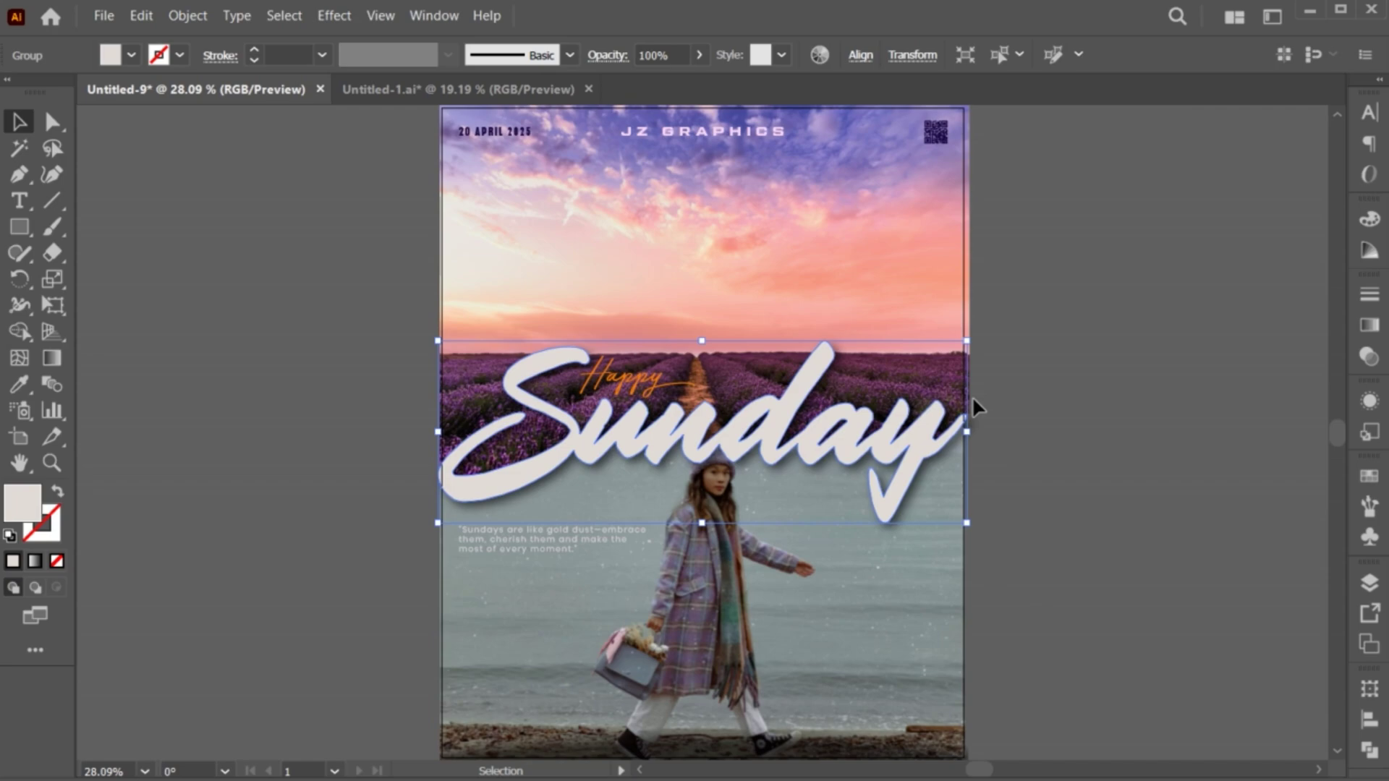
pyautogui.click(1011, 598)
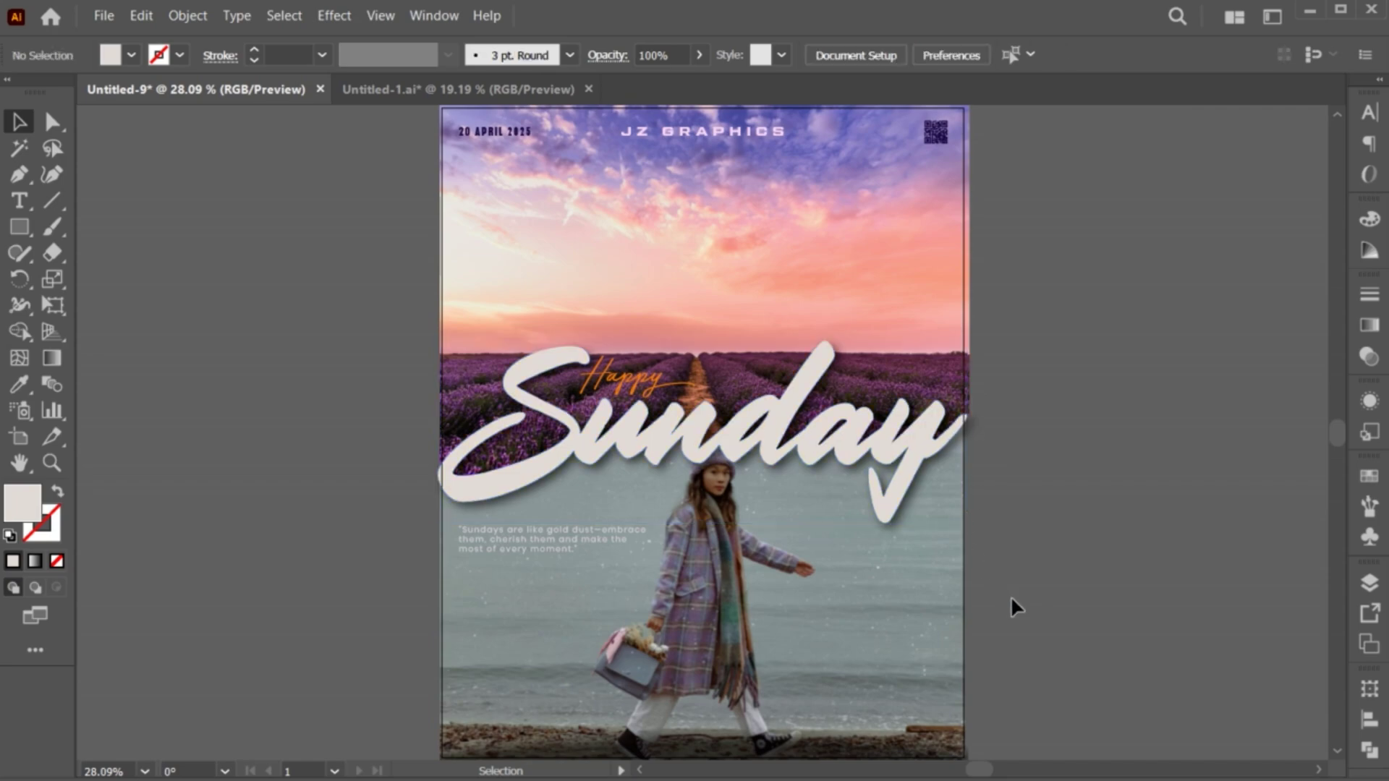